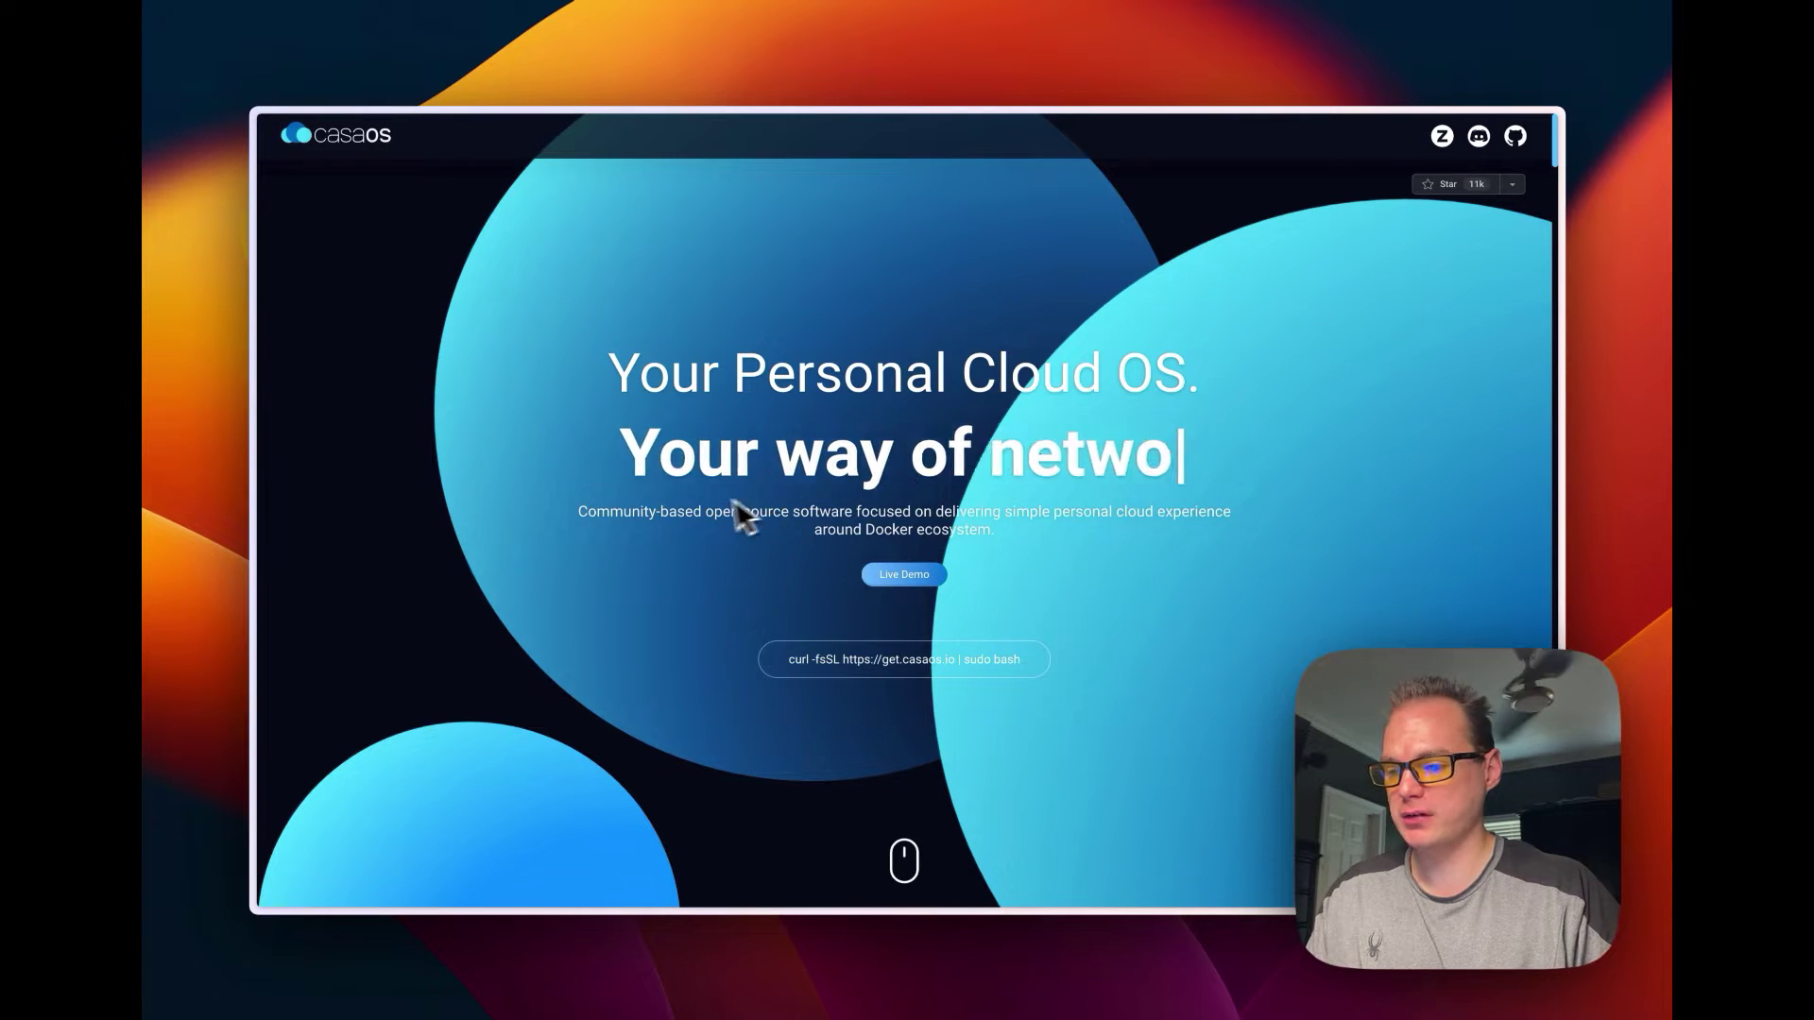
Scroll casaos.io past the features to the 'How it works?' app installation demo video
scroll(709, 503, "down", 2)
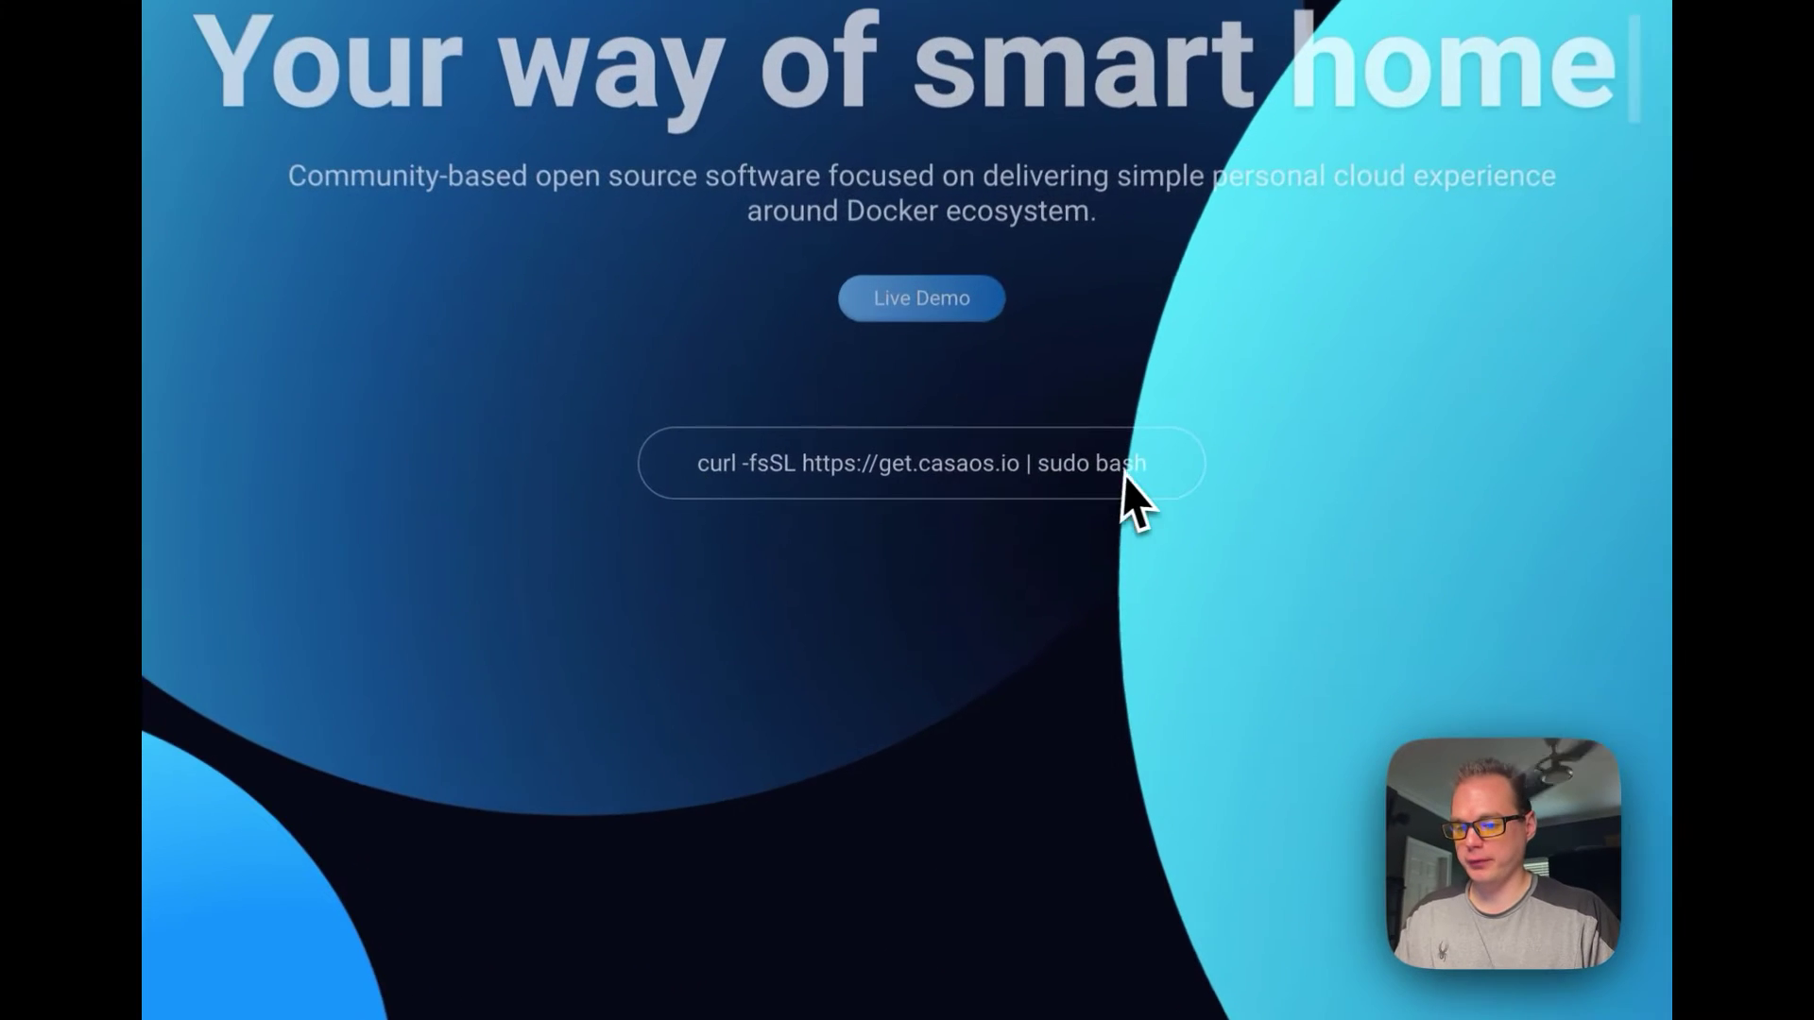
scroll(834, 563, "down", 5)
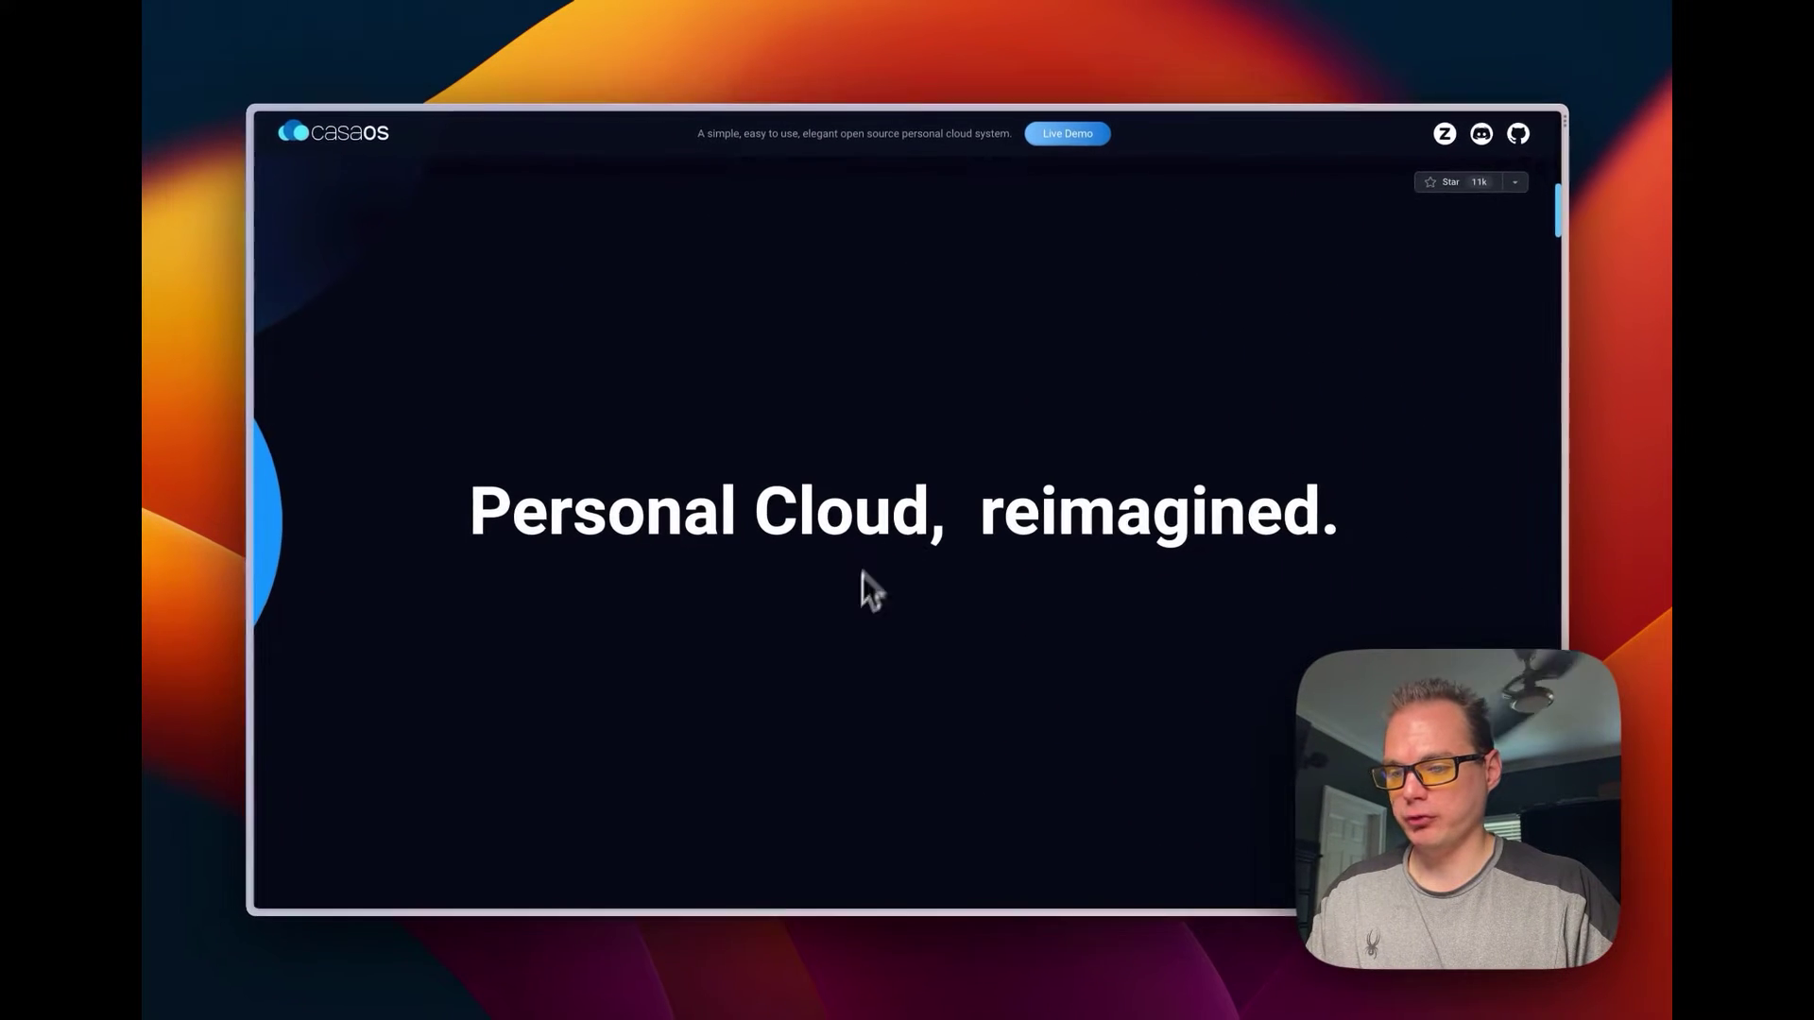
scroll(1025, 567, "down", 3)
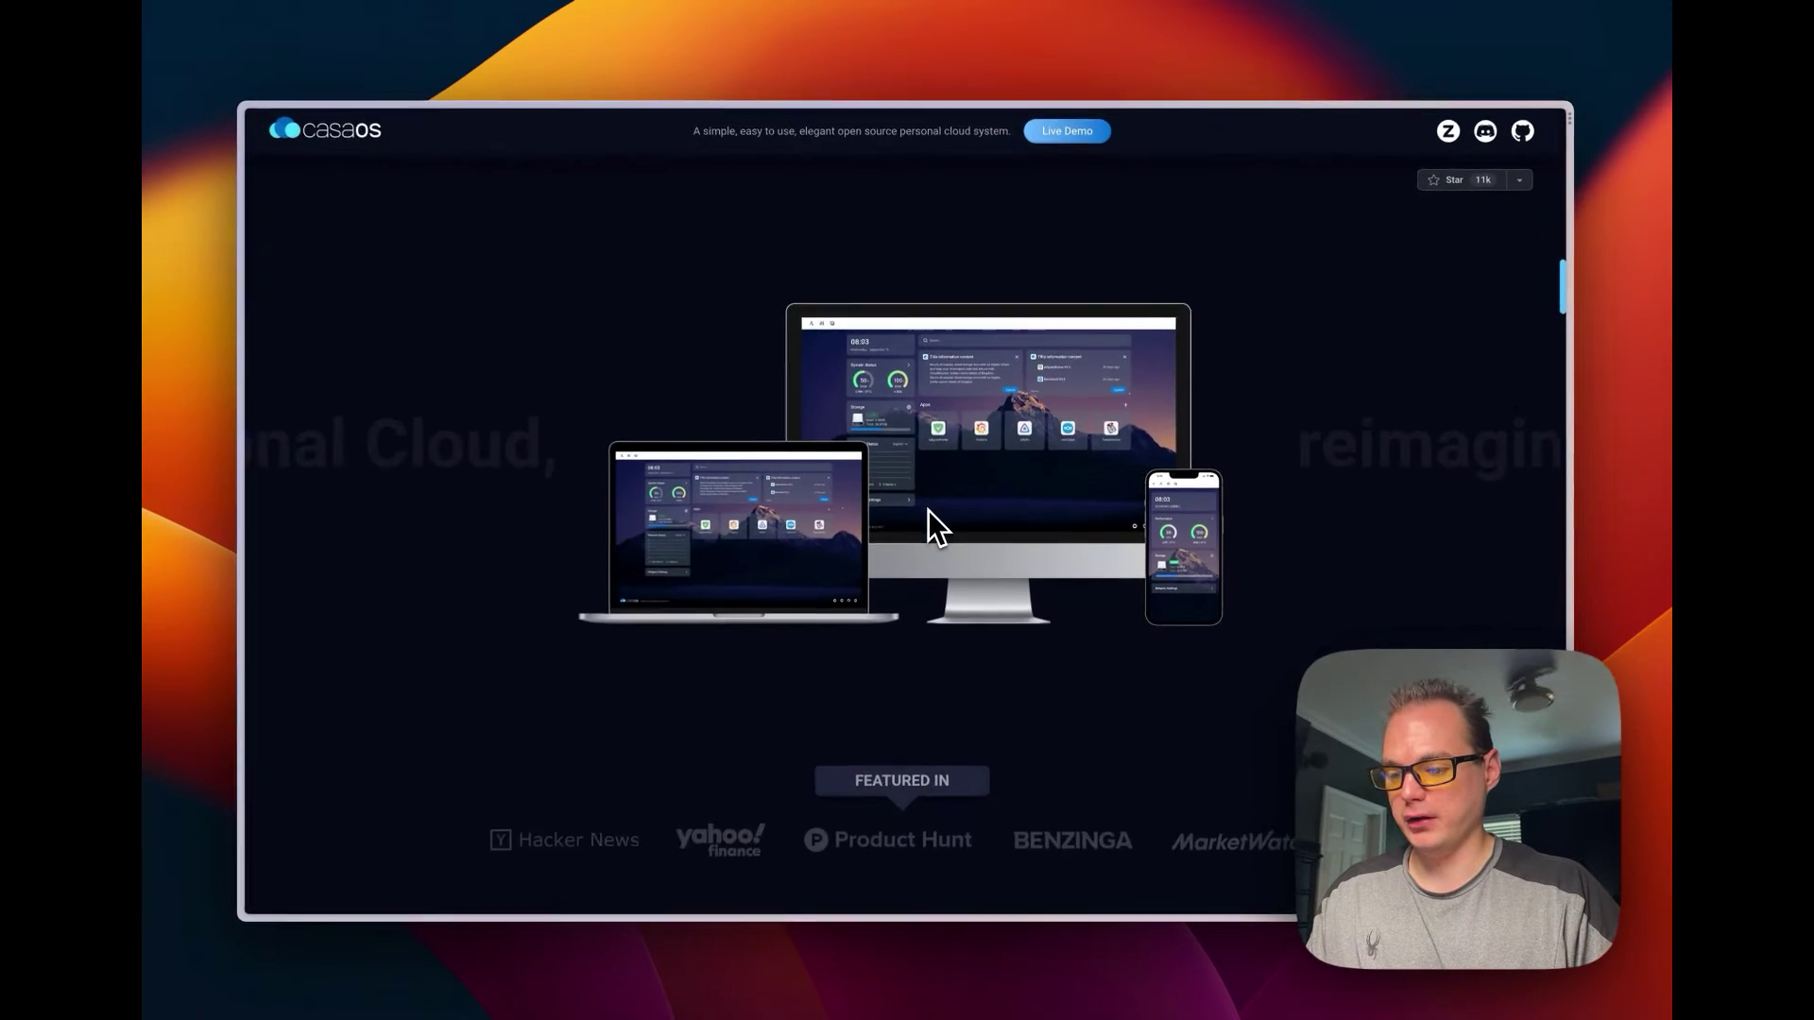
scroll(930, 510, "down", 5)
scroll(930, 526, "down", 3)
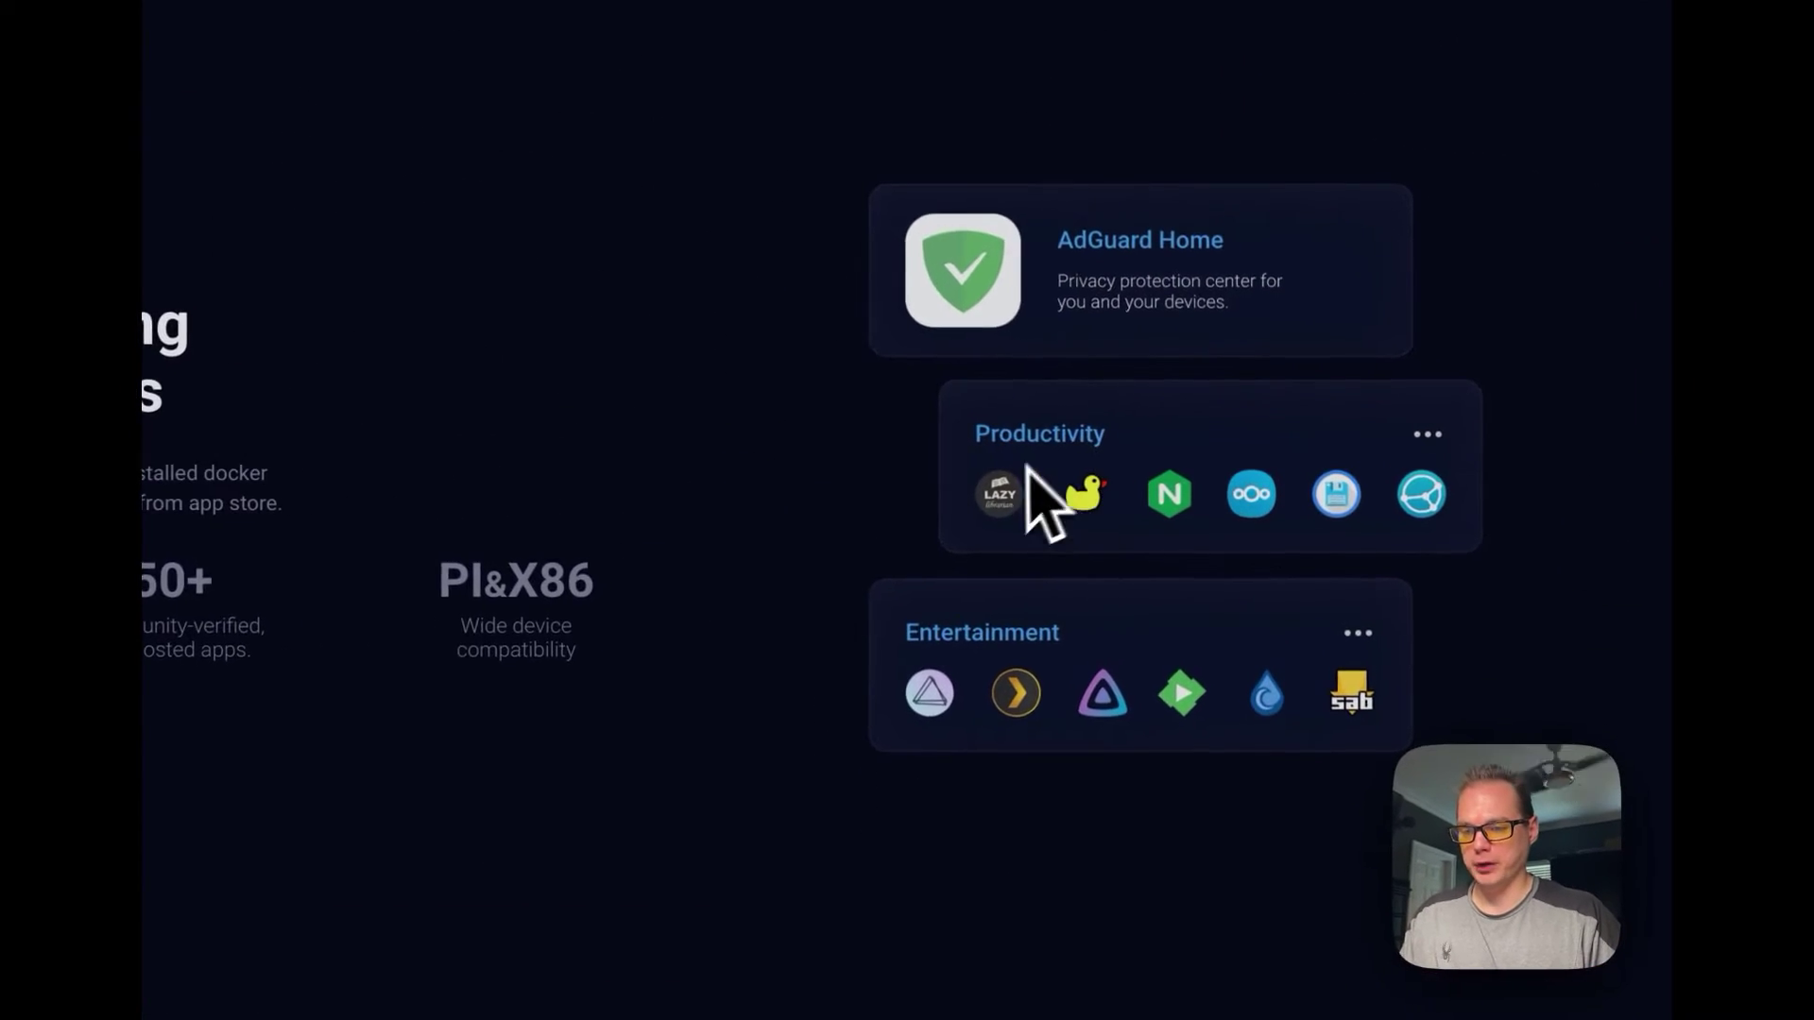
scroll(718, 487, "down", 5)
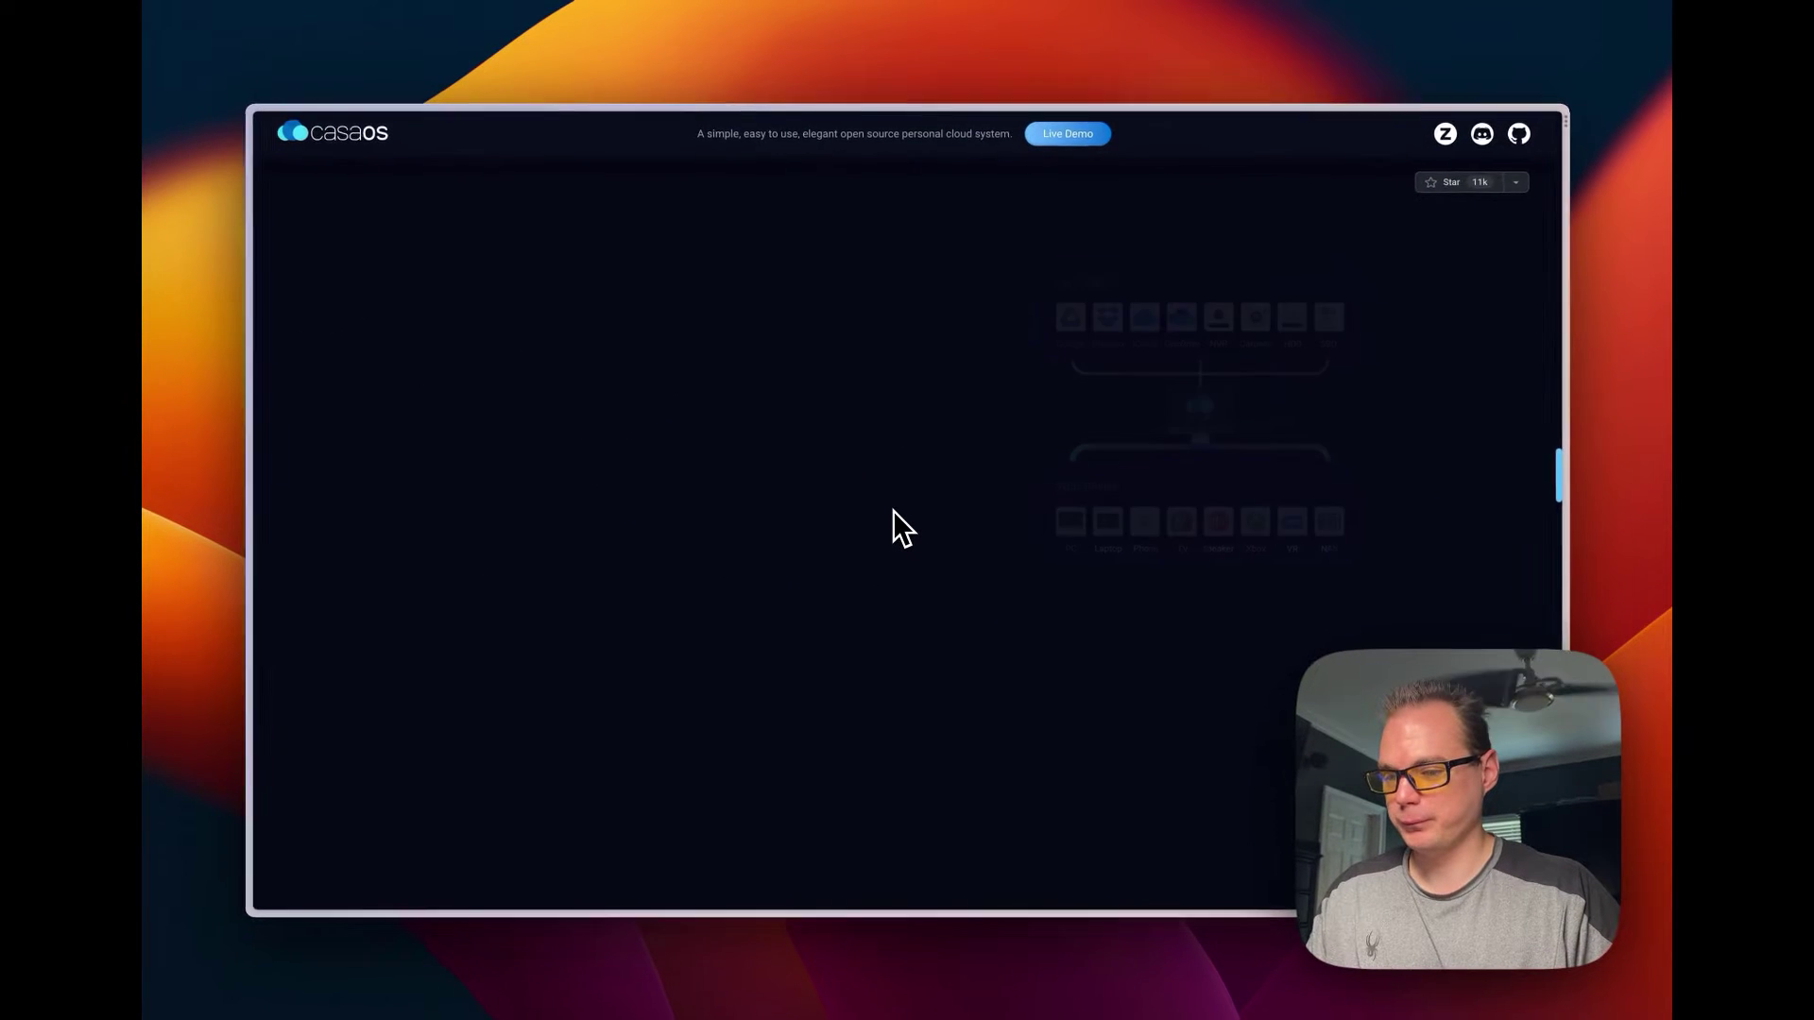
scroll(893, 511, "down", 5)
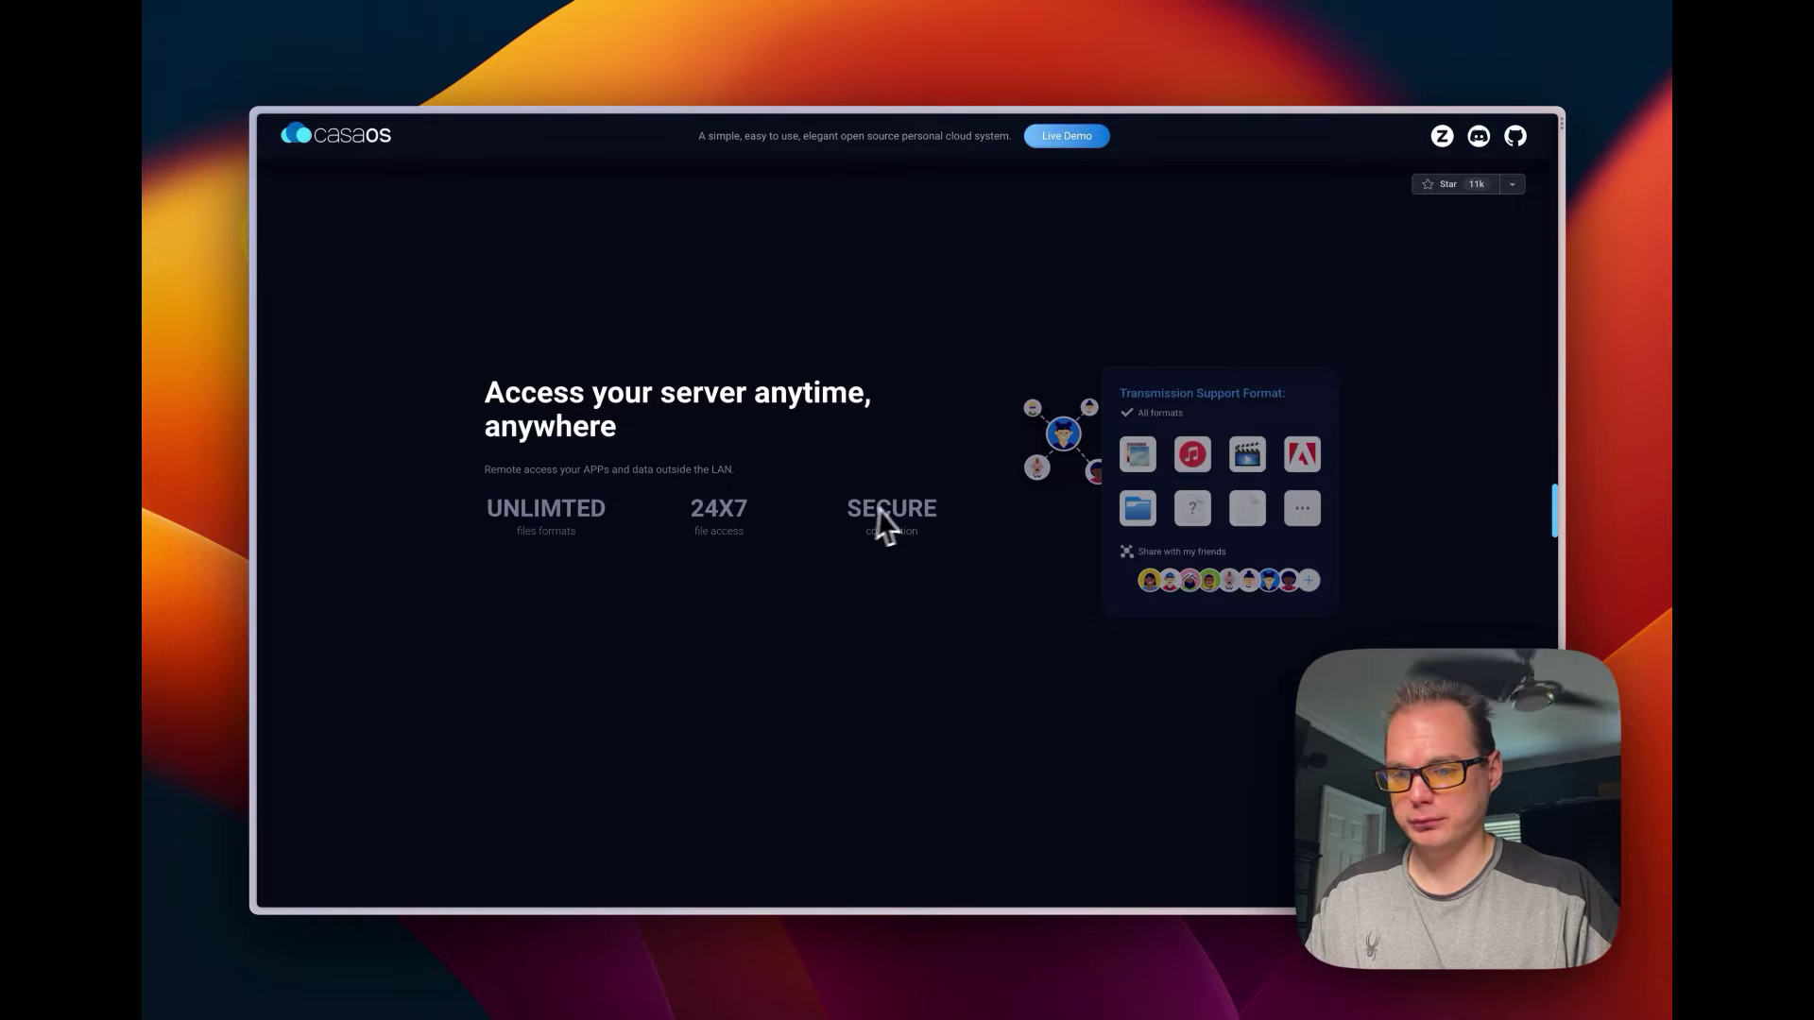
scroll(855, 578, "down", 6)
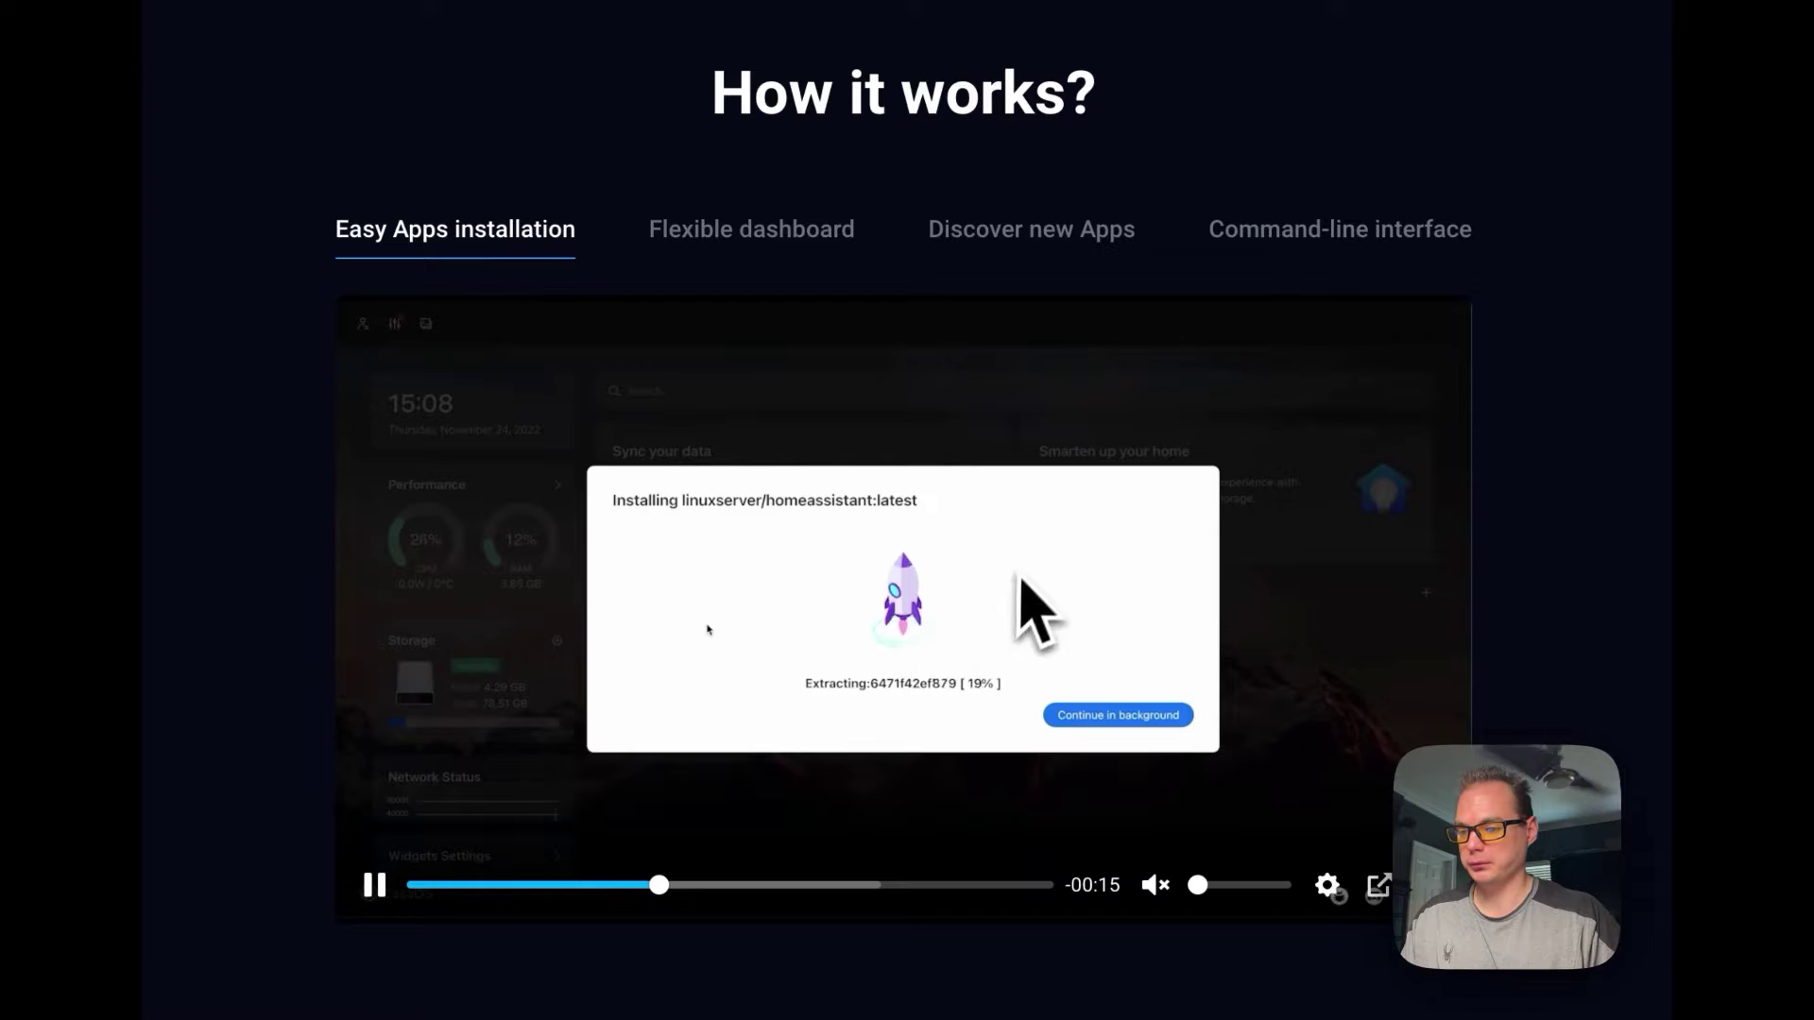
Play the Flexible dashboard, Discover new Apps and Command-line interface demos
left_click(755, 230)
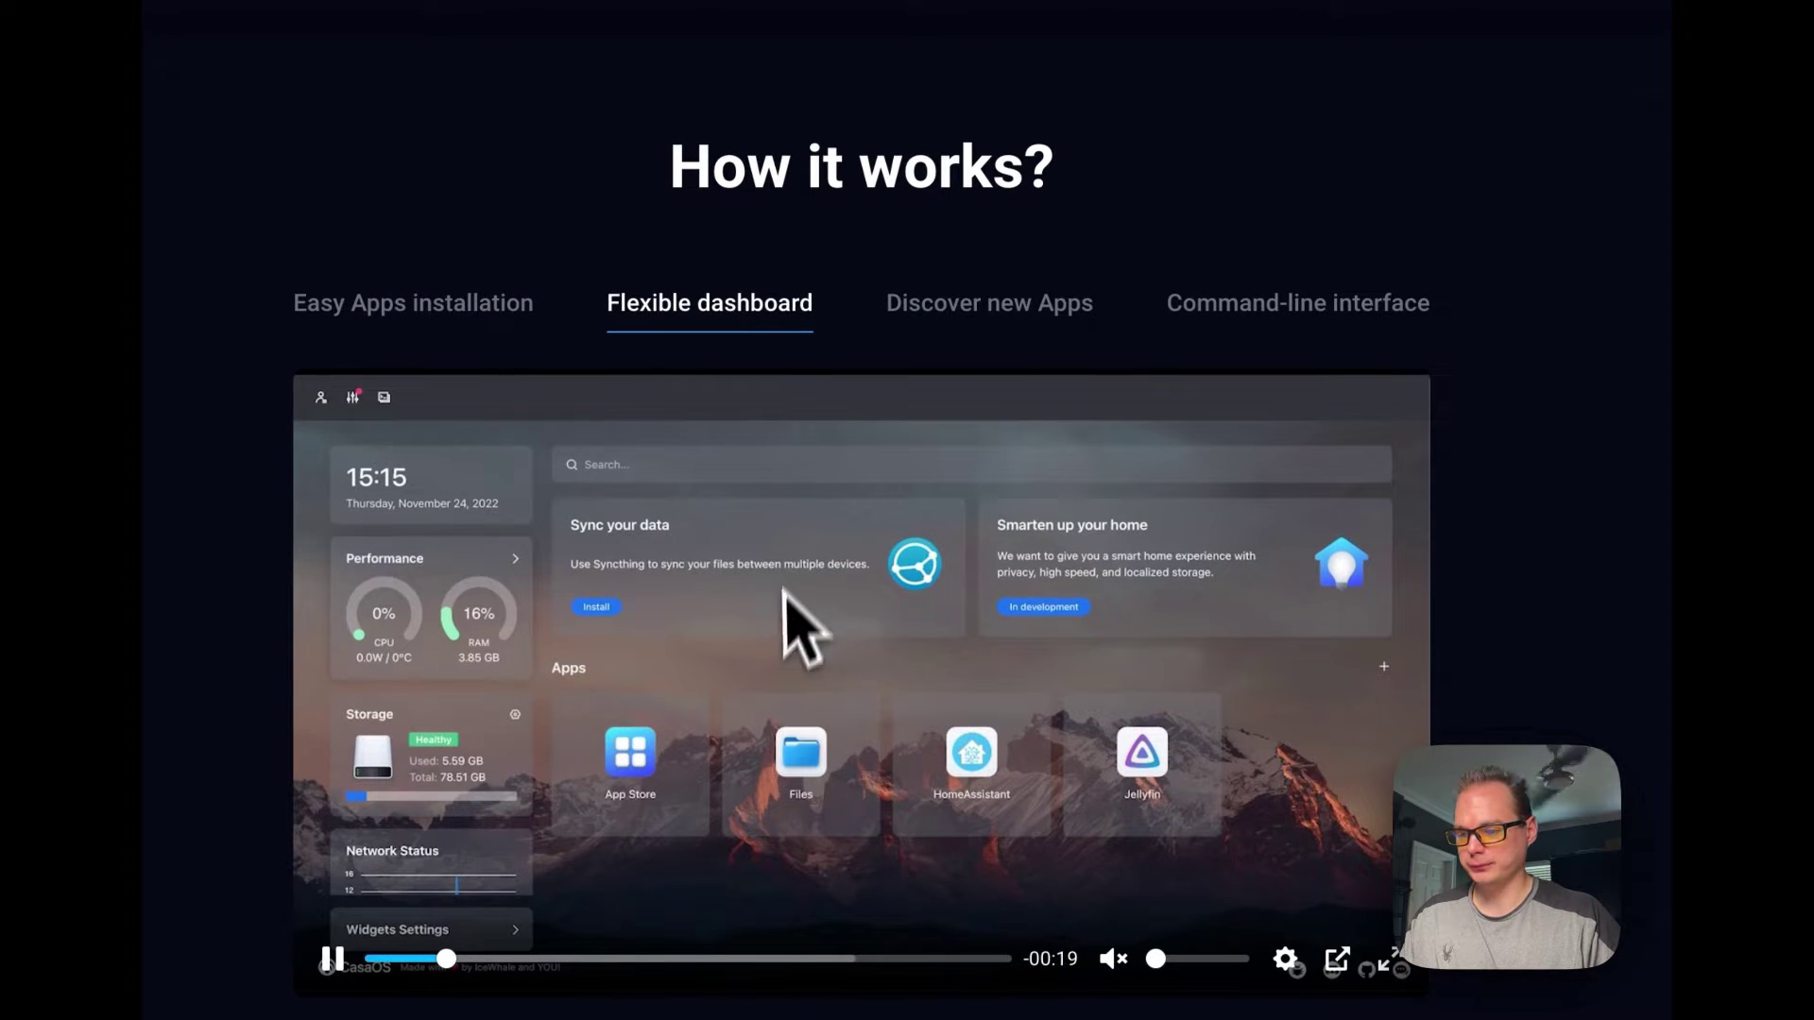
left_click(987, 305)
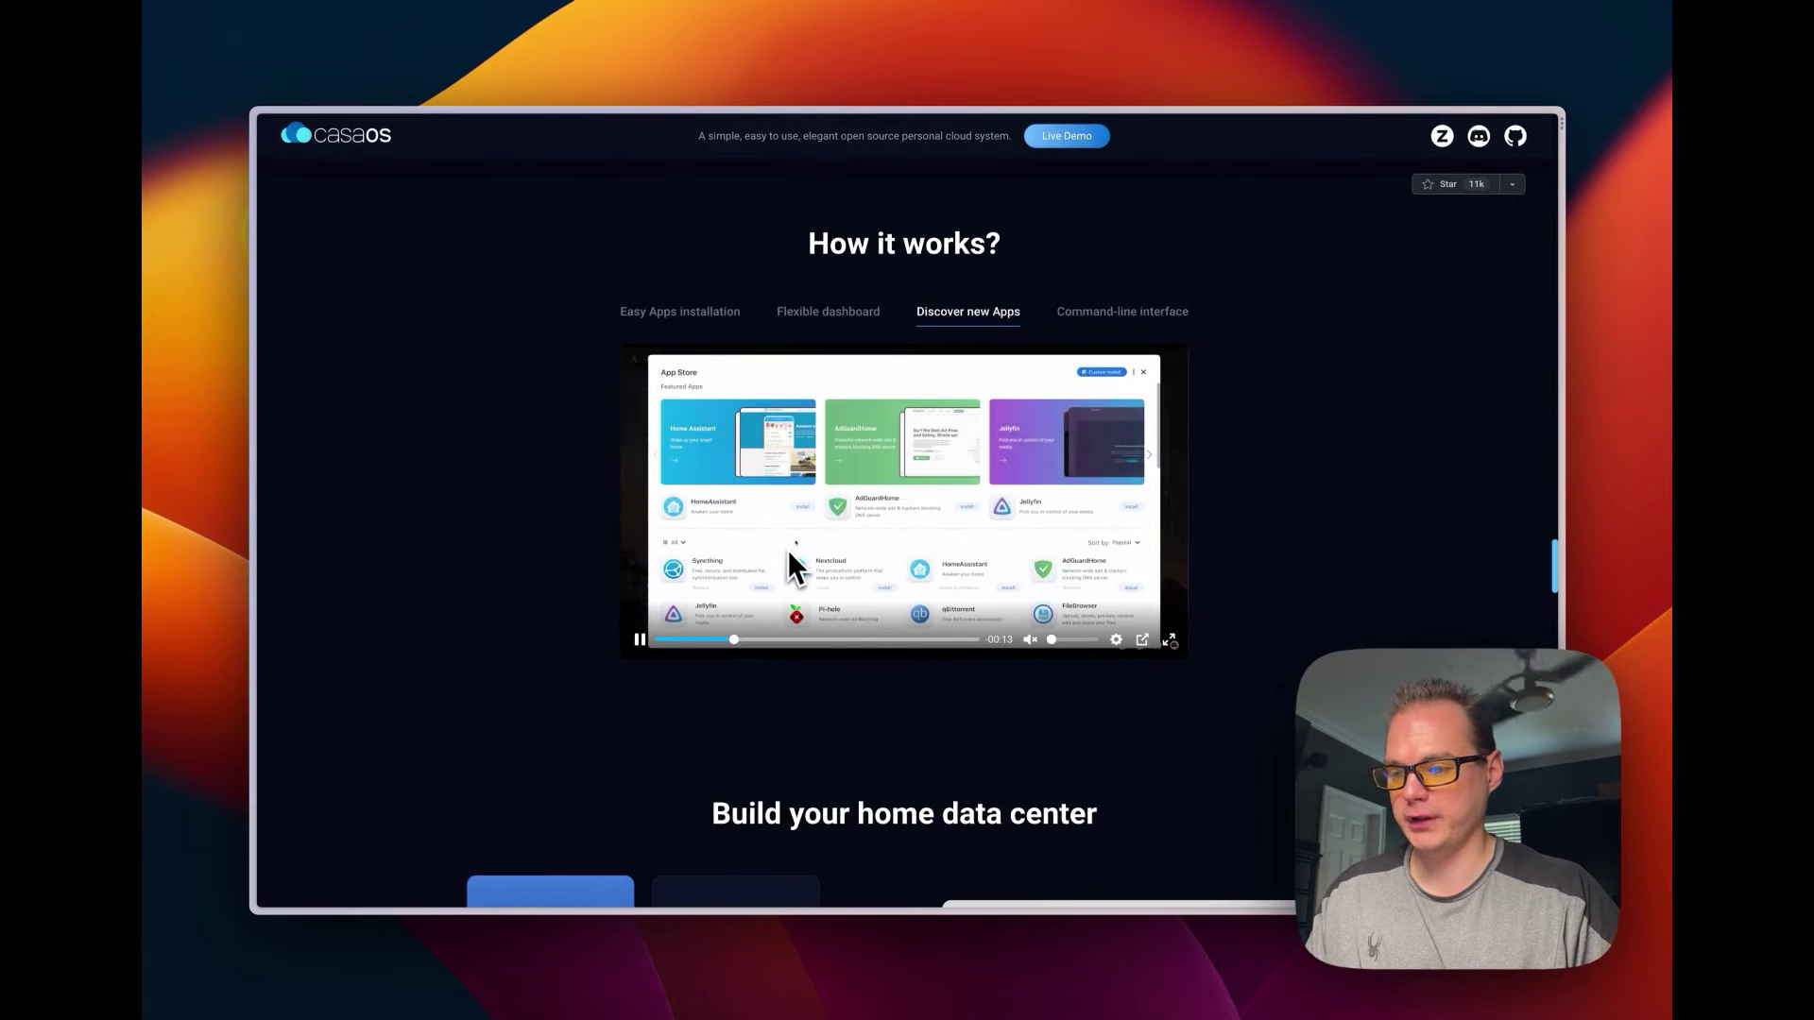
left_click(1126, 309)
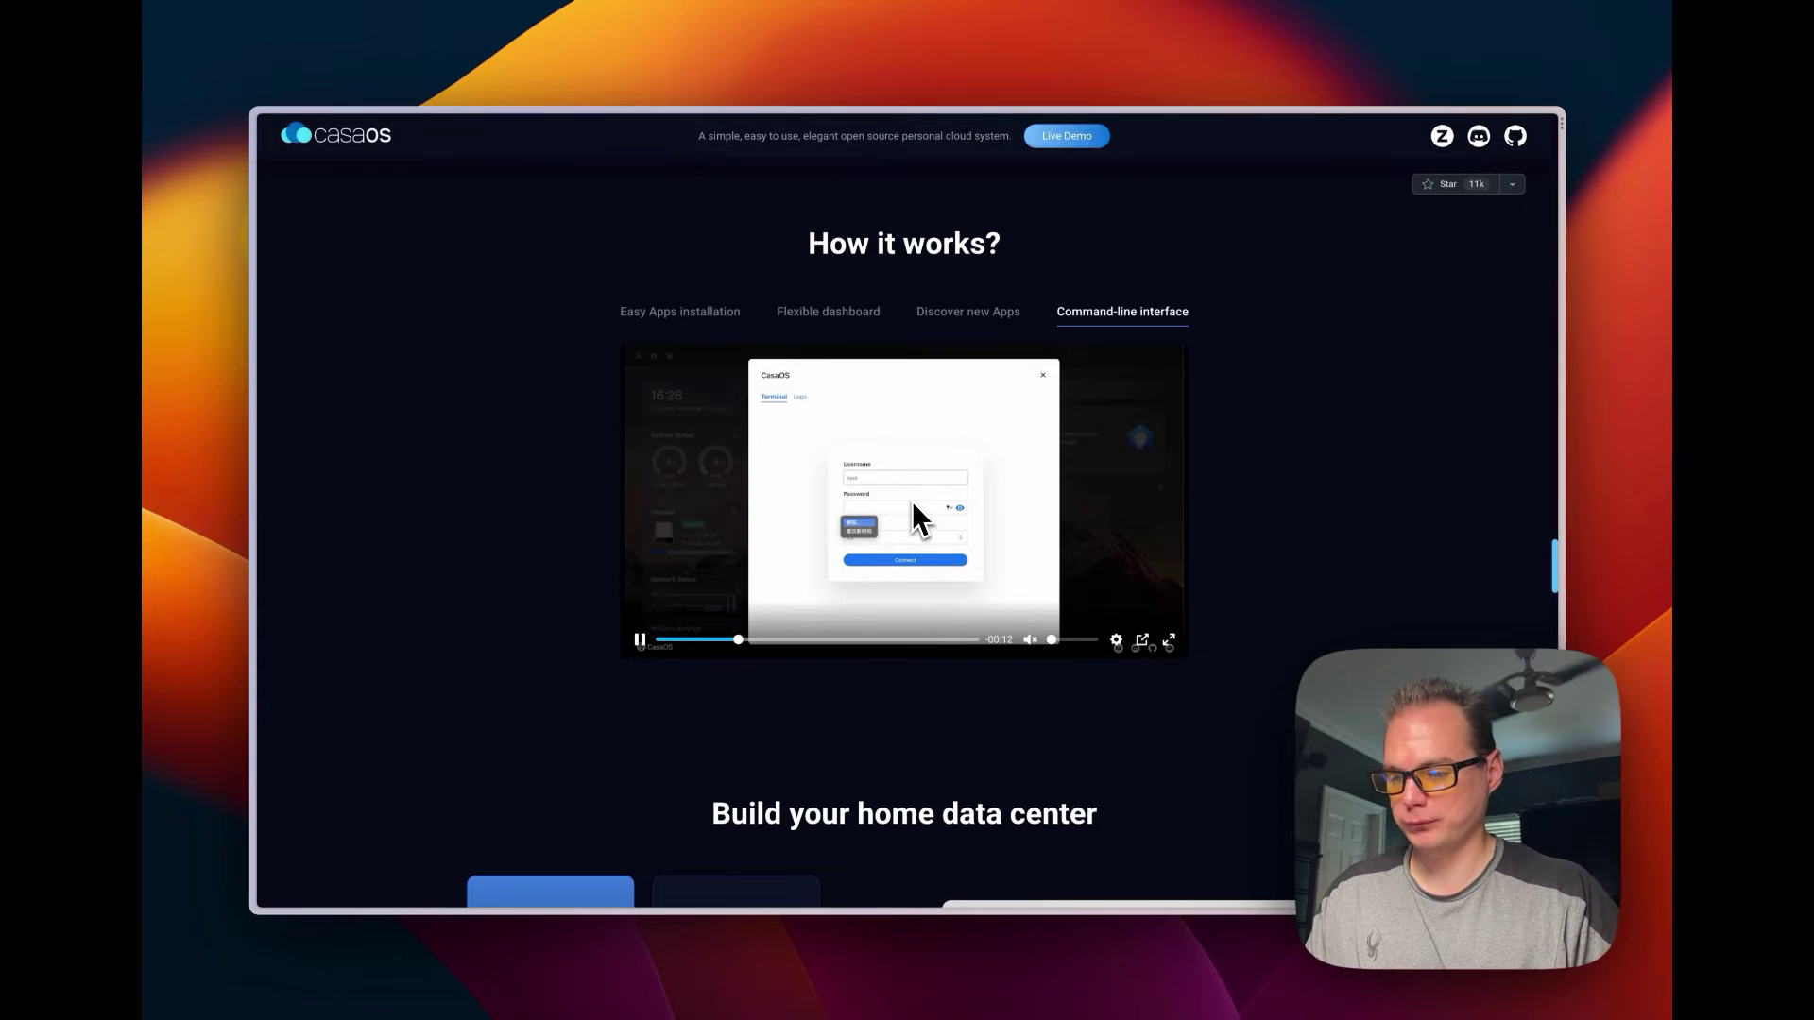
Scroll down to the 'Build your home data center' section
scroll(978, 490, "down", 6)
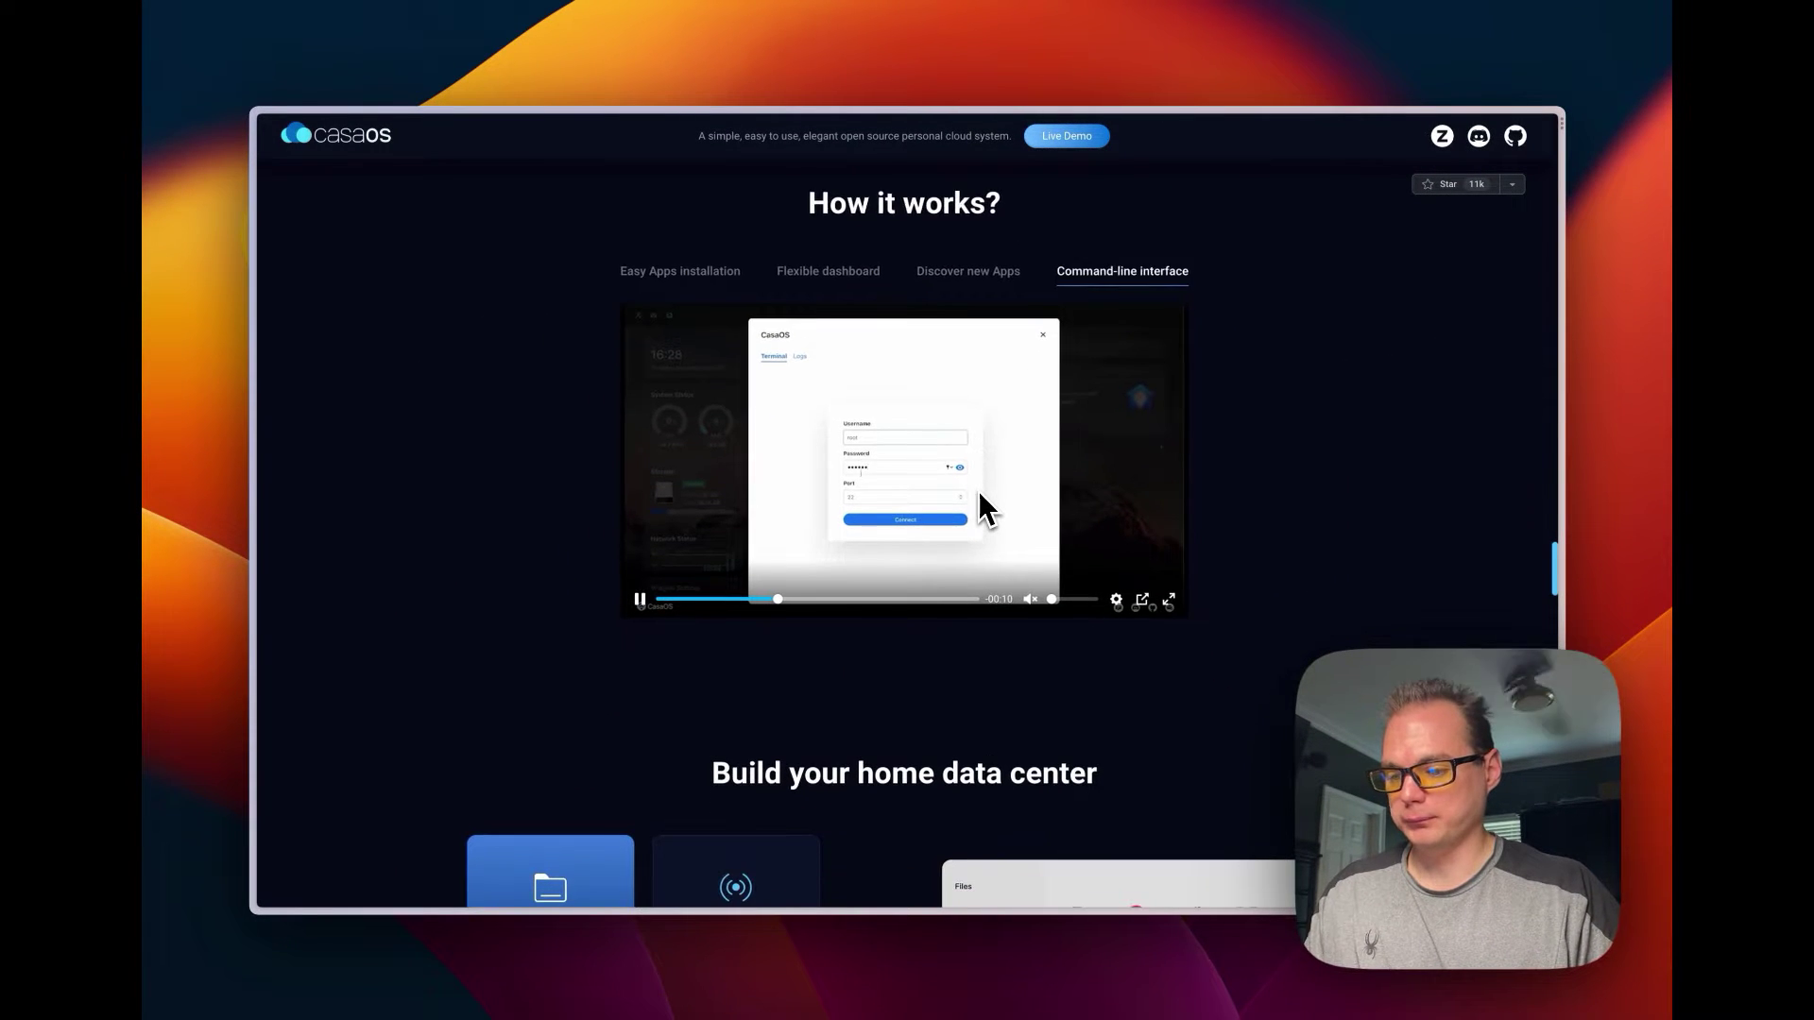
scroll(978, 490, "up", 3)
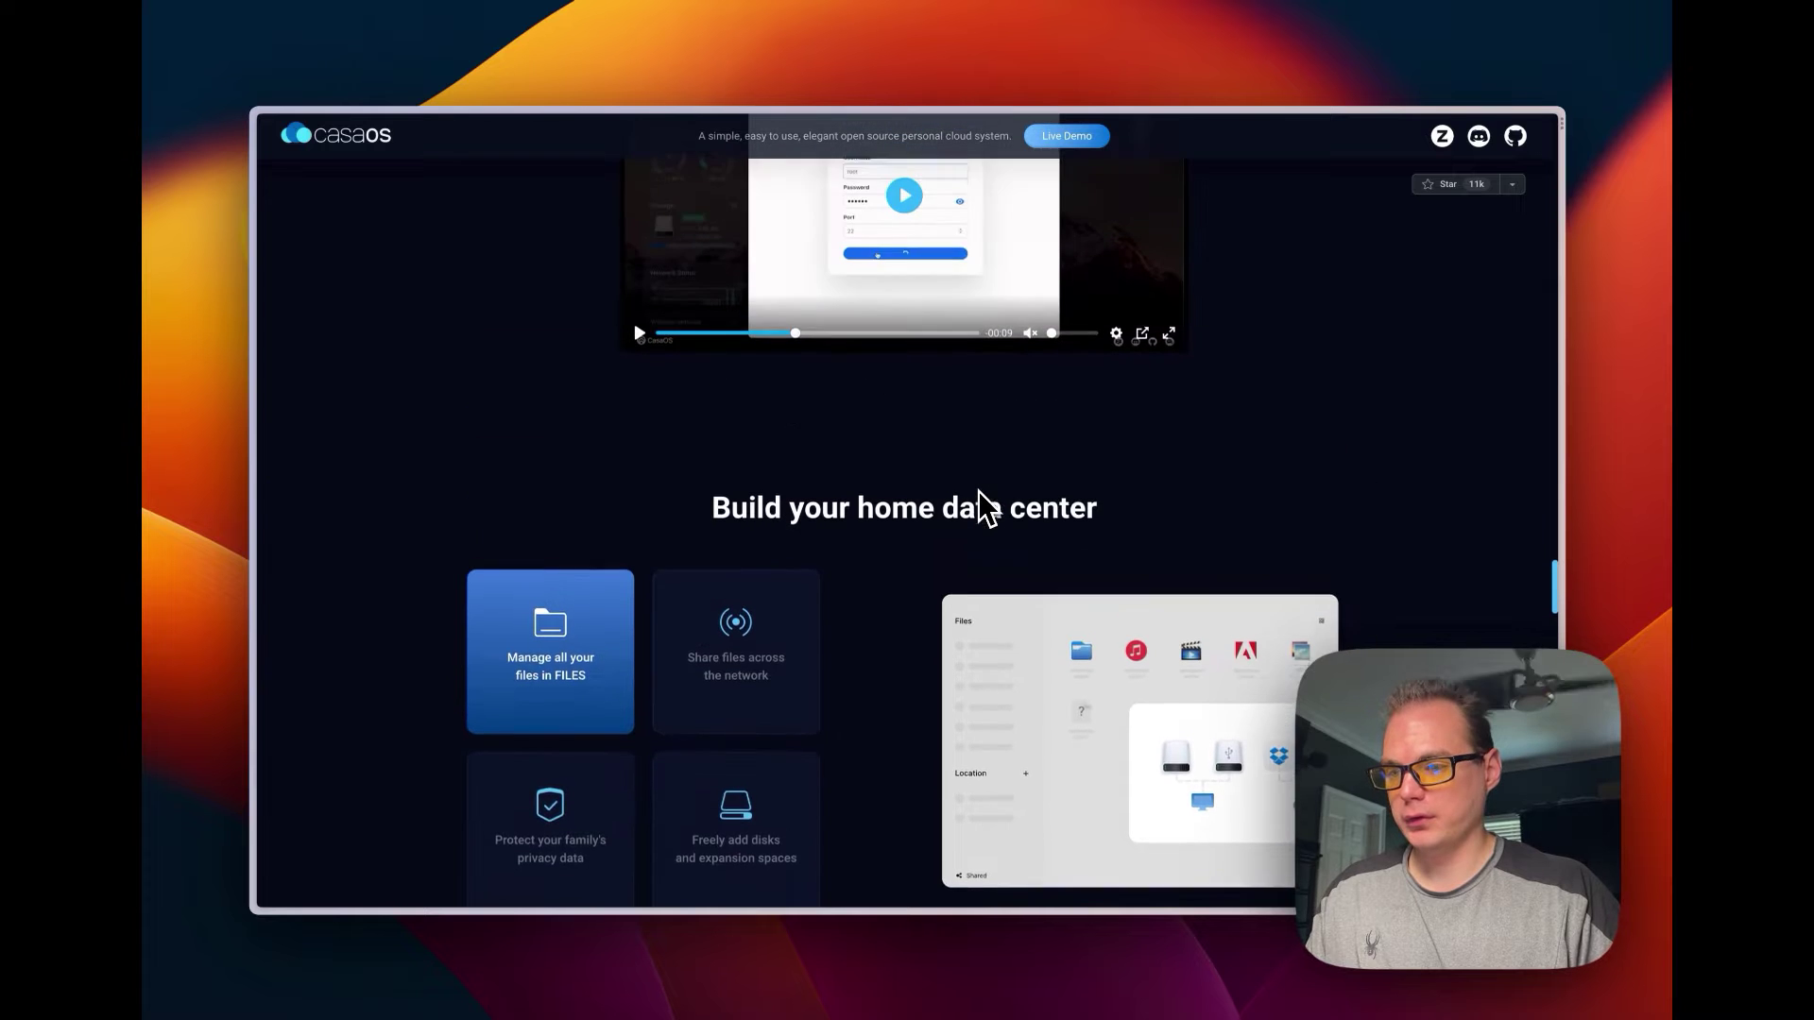
scroll(978, 490, "down", 2)
scroll(978, 491, "down", 2)
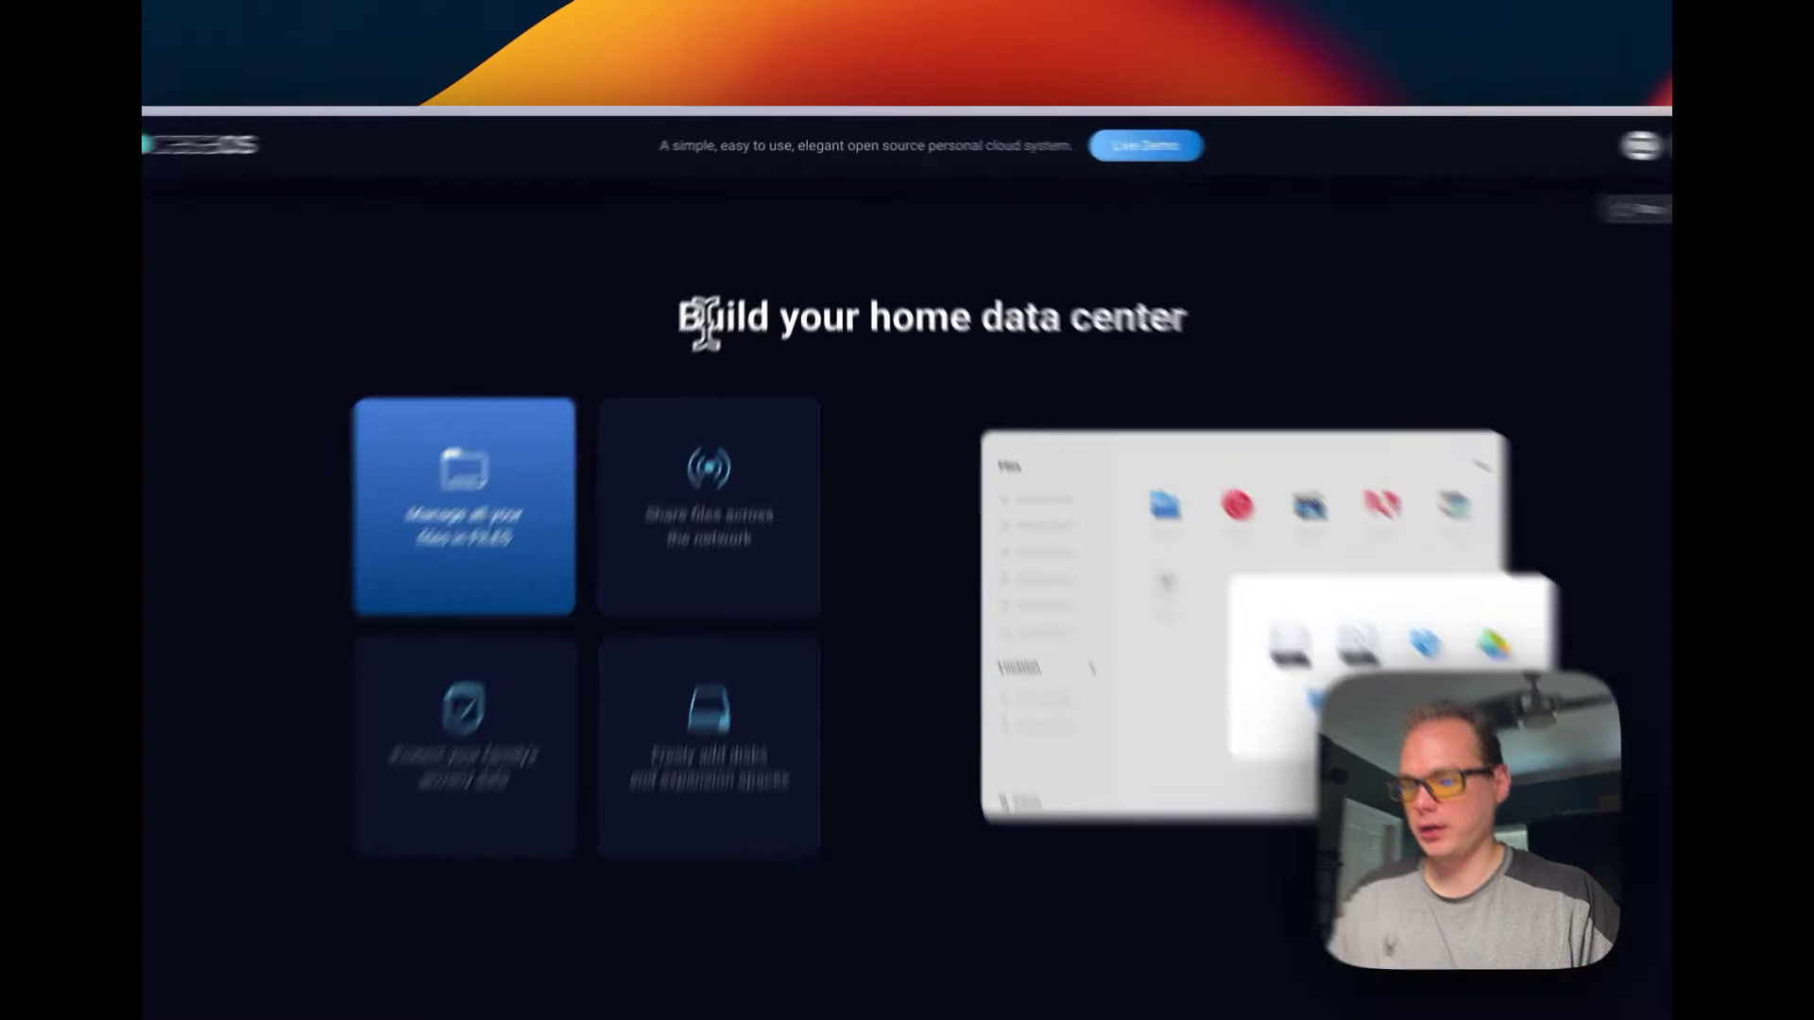
Preview the Share files, Protect privacy and Freely add disks cards, then scroll onward
left_click_drag(714, 266, 1160, 268)
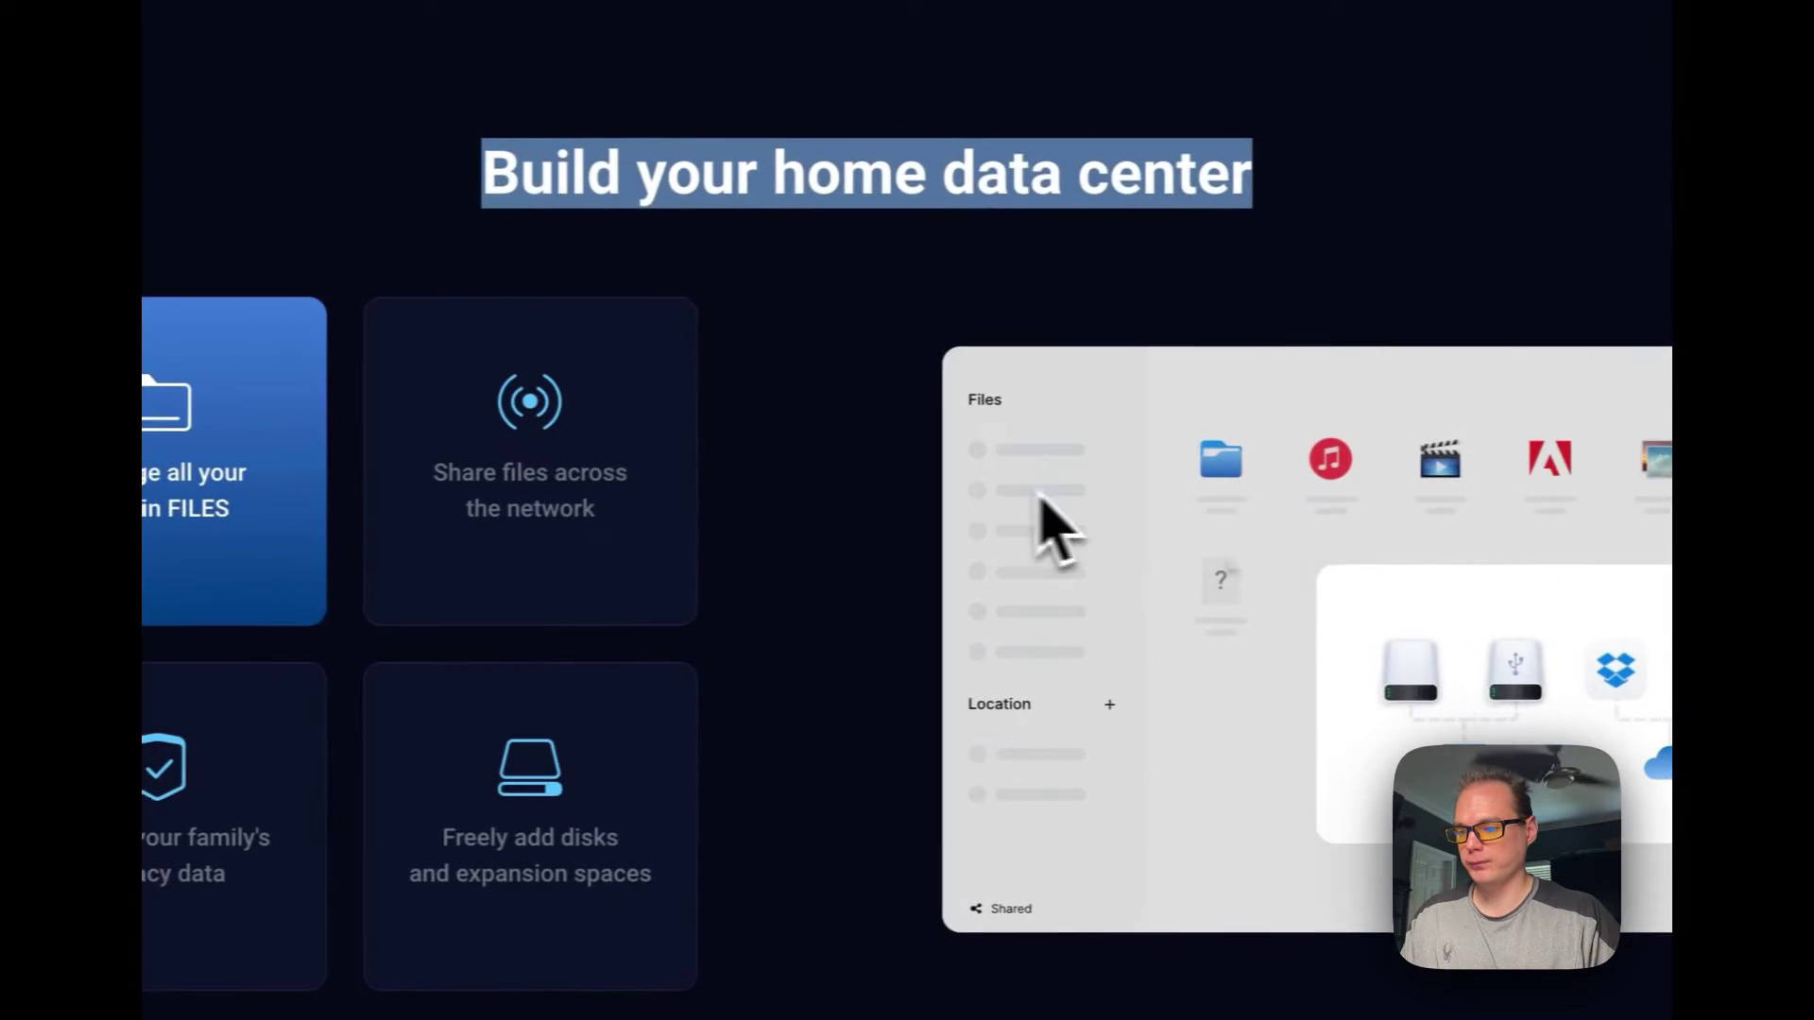
left_click(1003, 463)
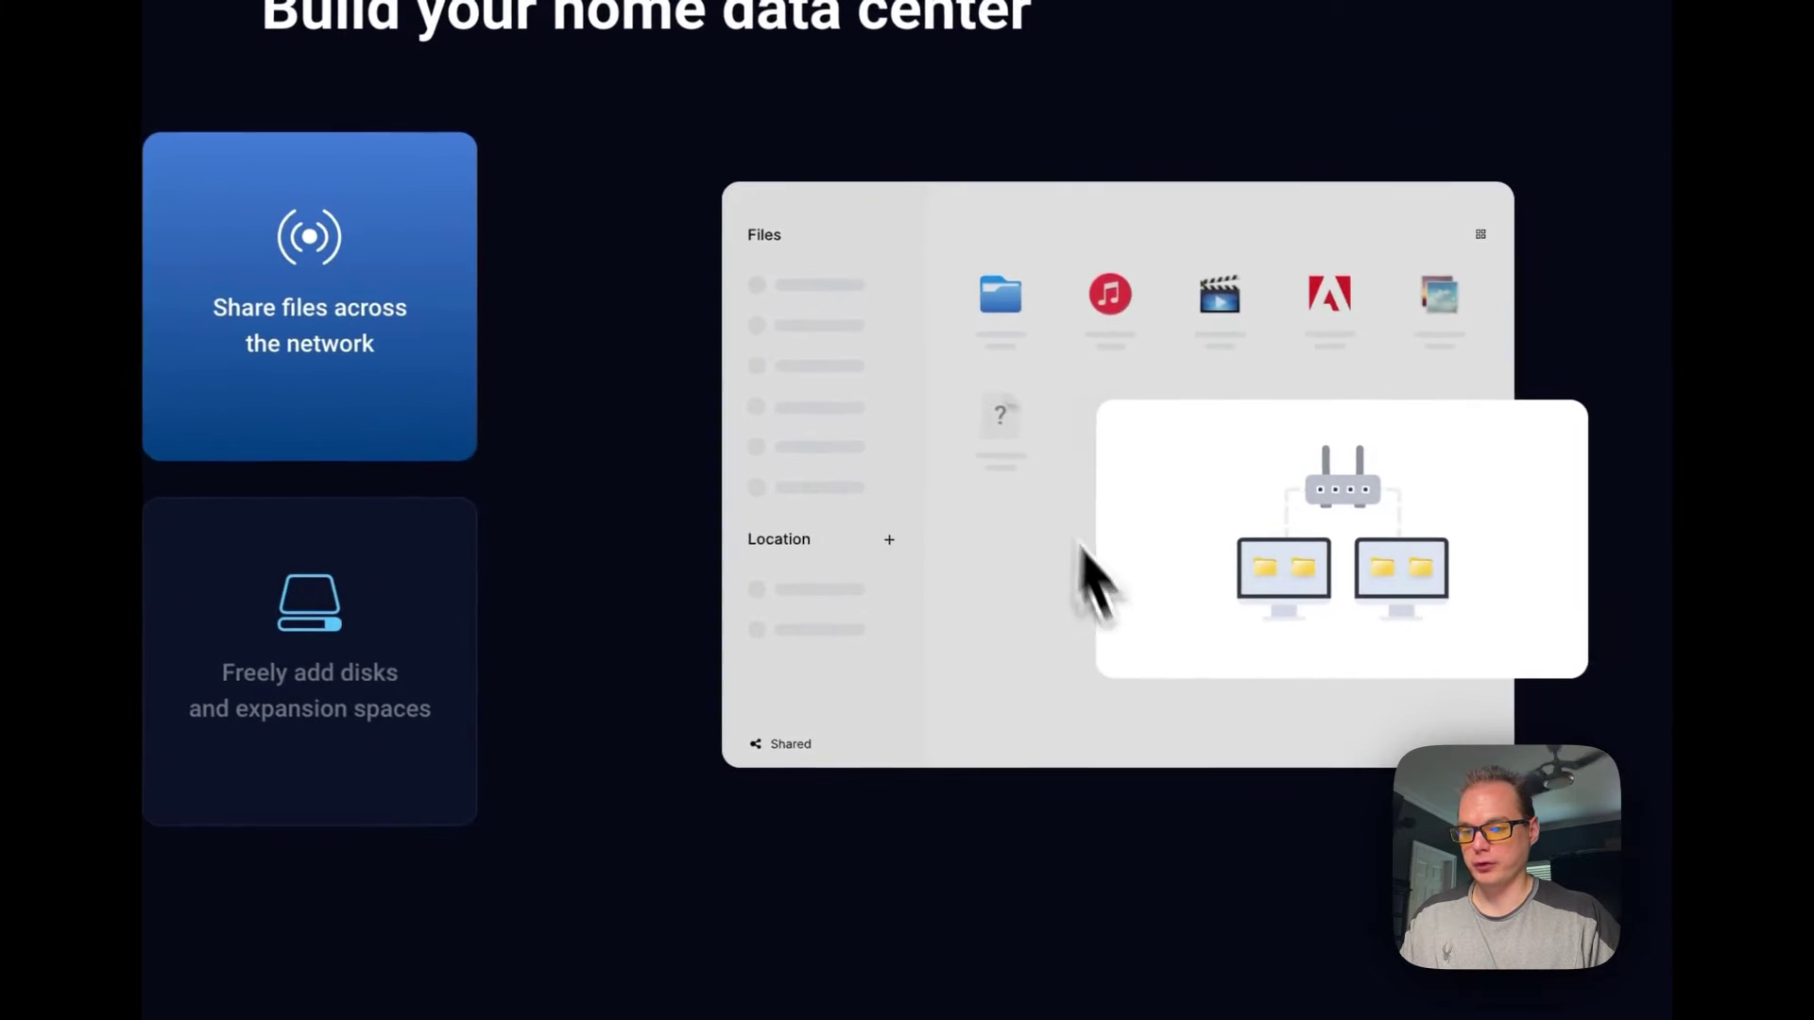
left_click(235, 755)
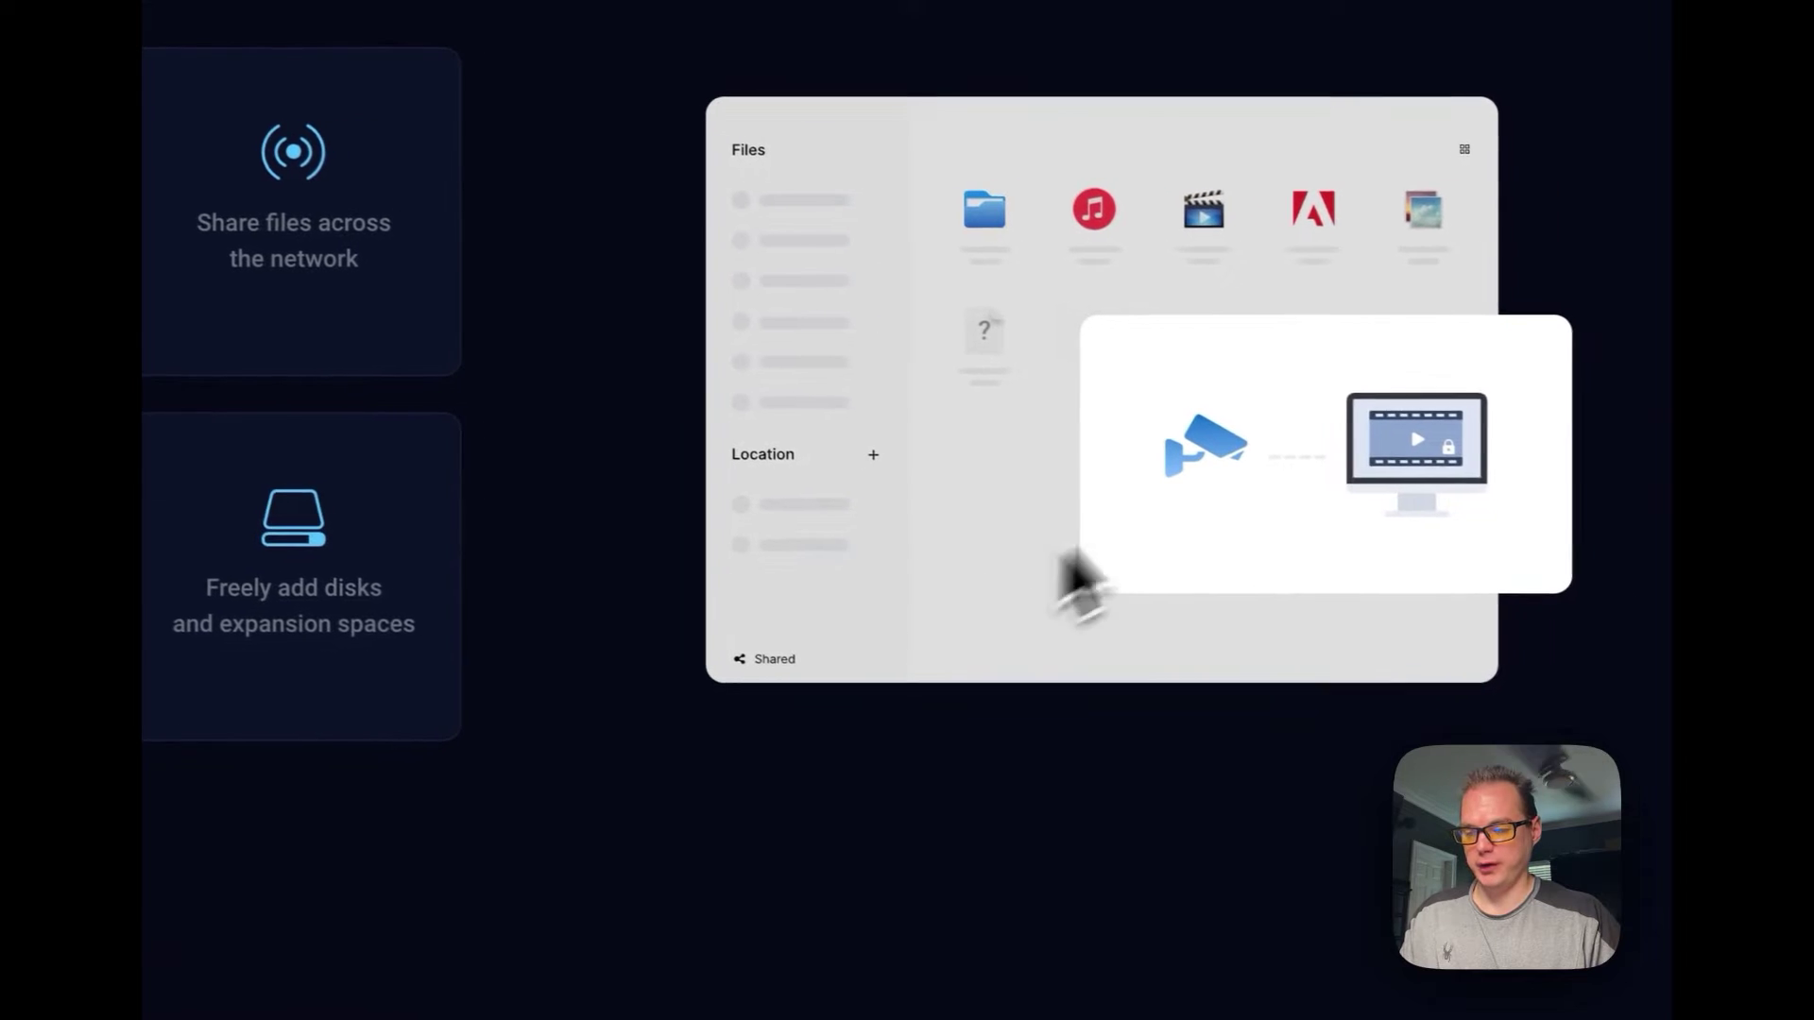
left_click(212, 581)
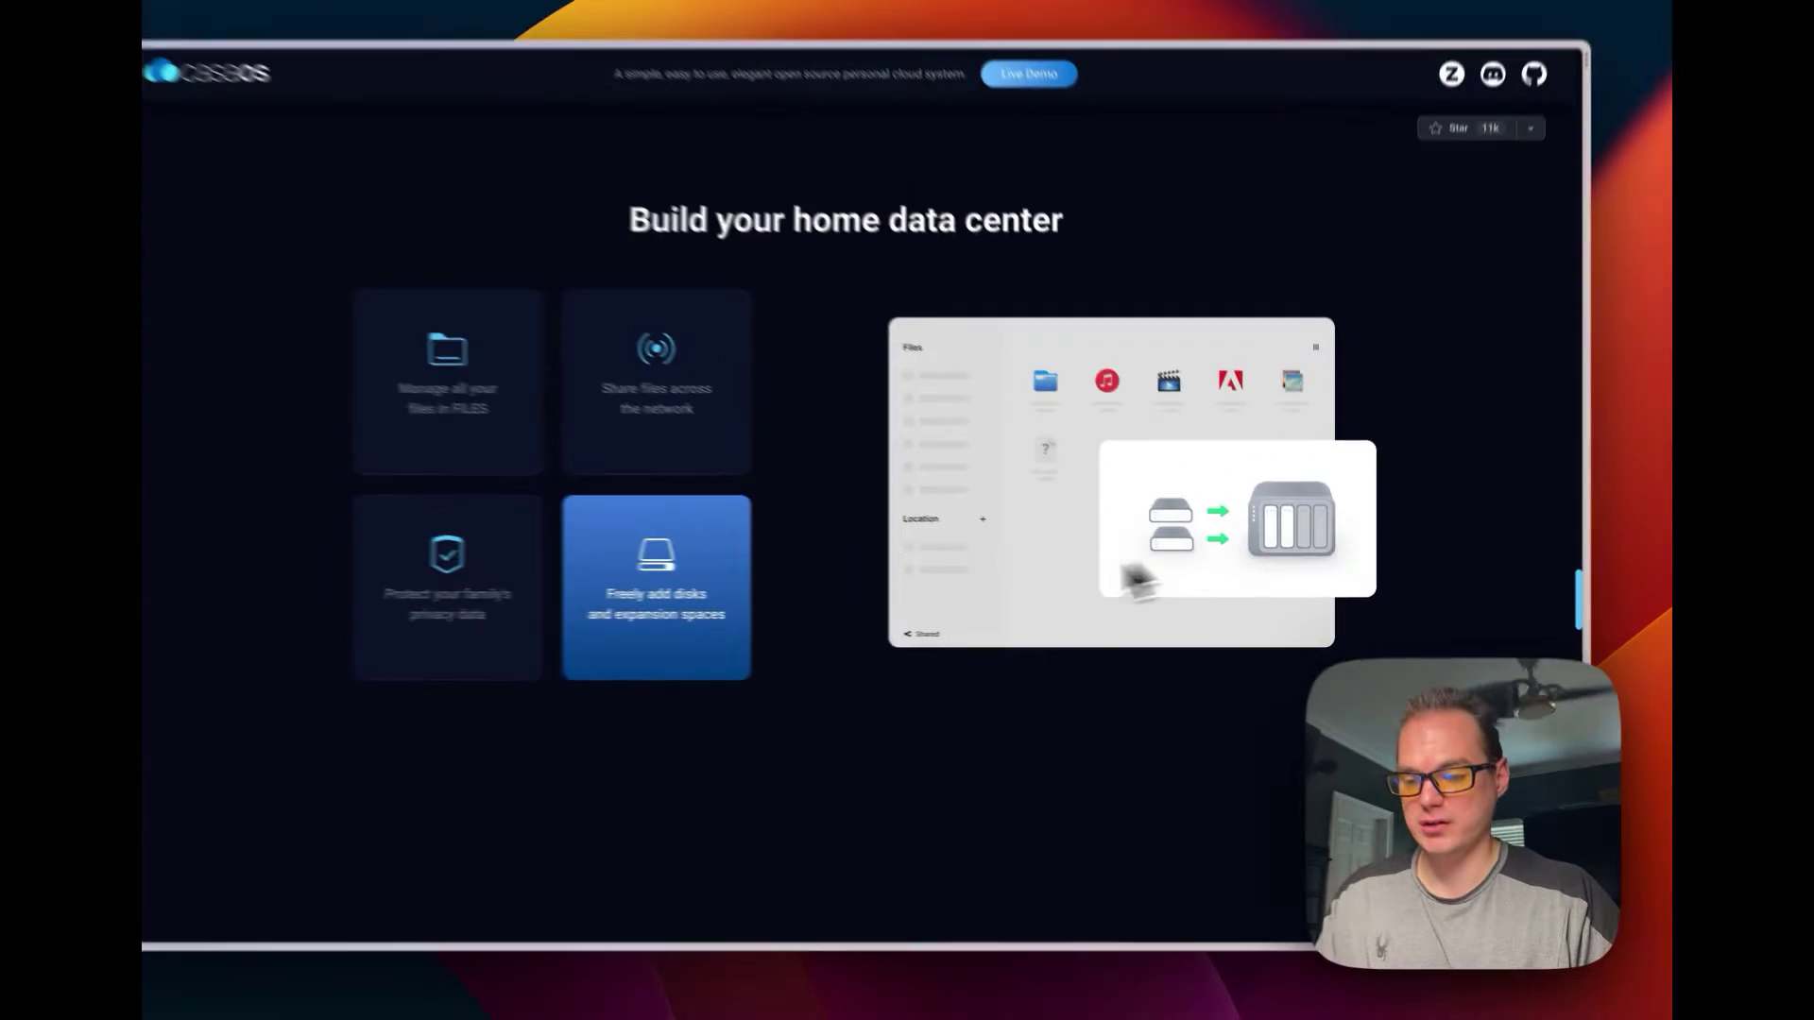
scroll(971, 619, "down", 5)
scroll(971, 616, "down", 1)
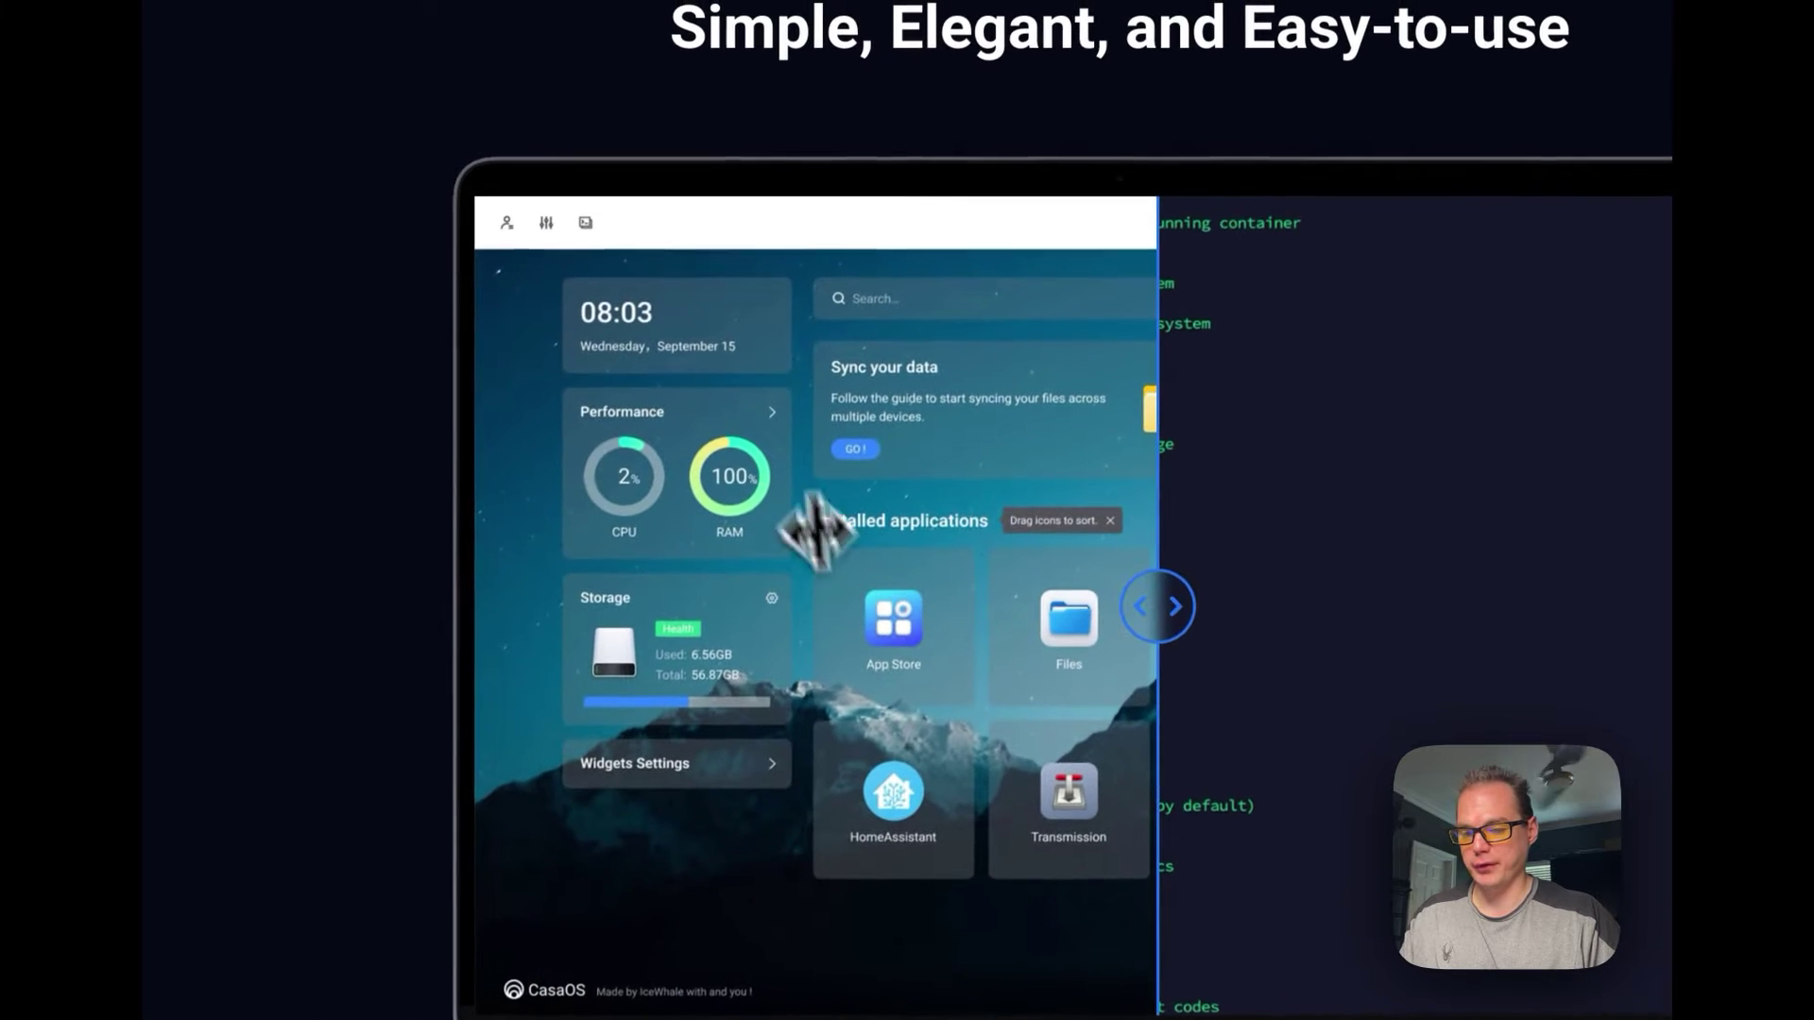
Scroll through the Apps, Join the Community, About CasaOS and FAQ sections to the footer
scroll(780, 586, "down", 10)
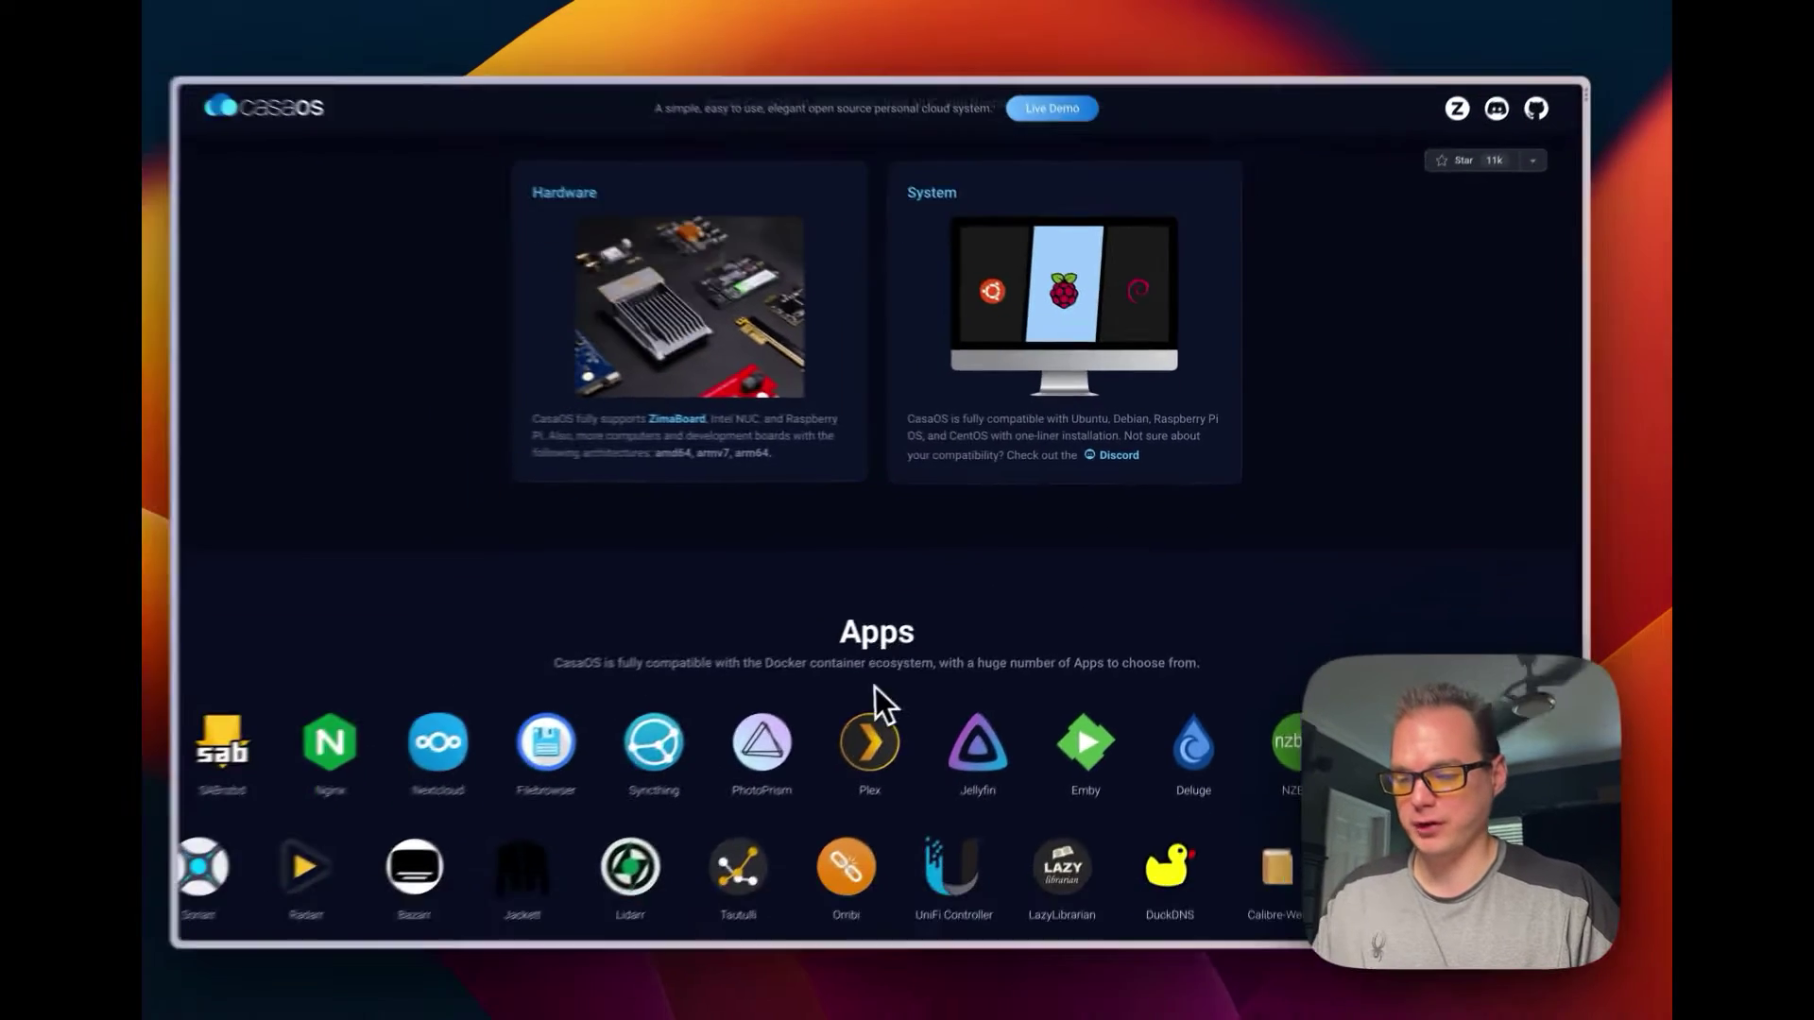
scroll(887, 689, "down", 5)
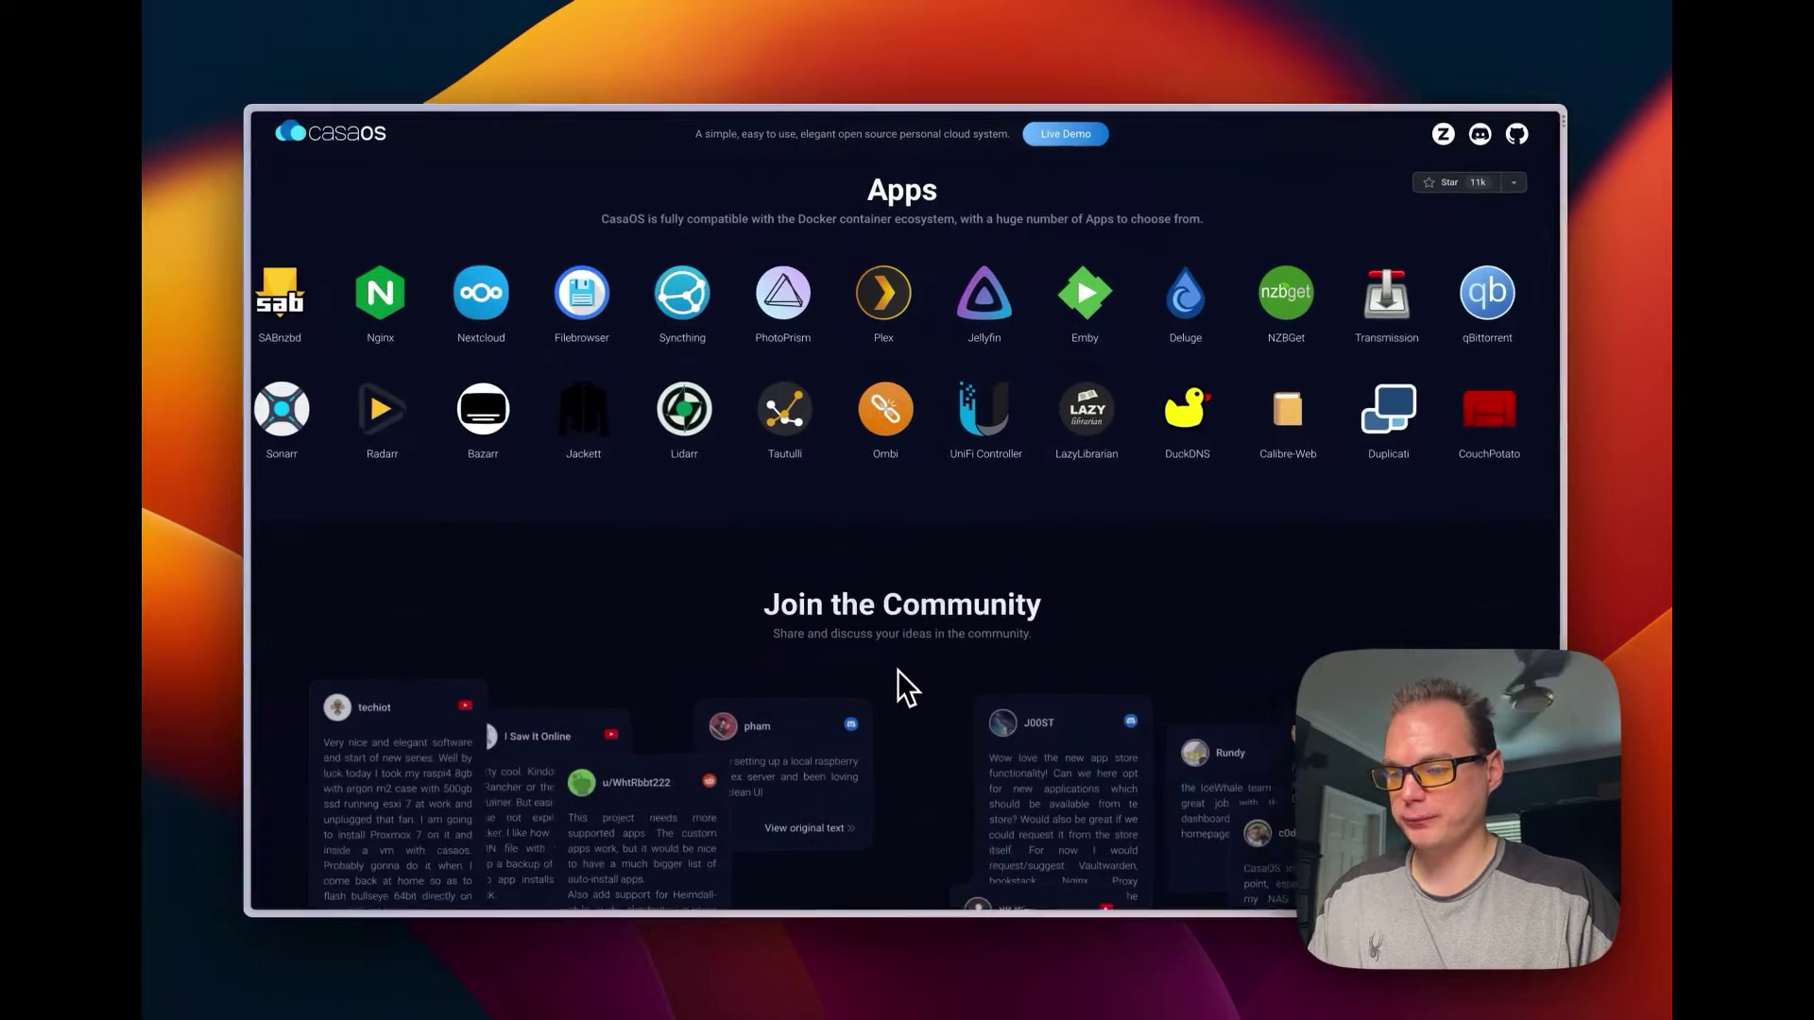
scroll(876, 378, "down", 10)
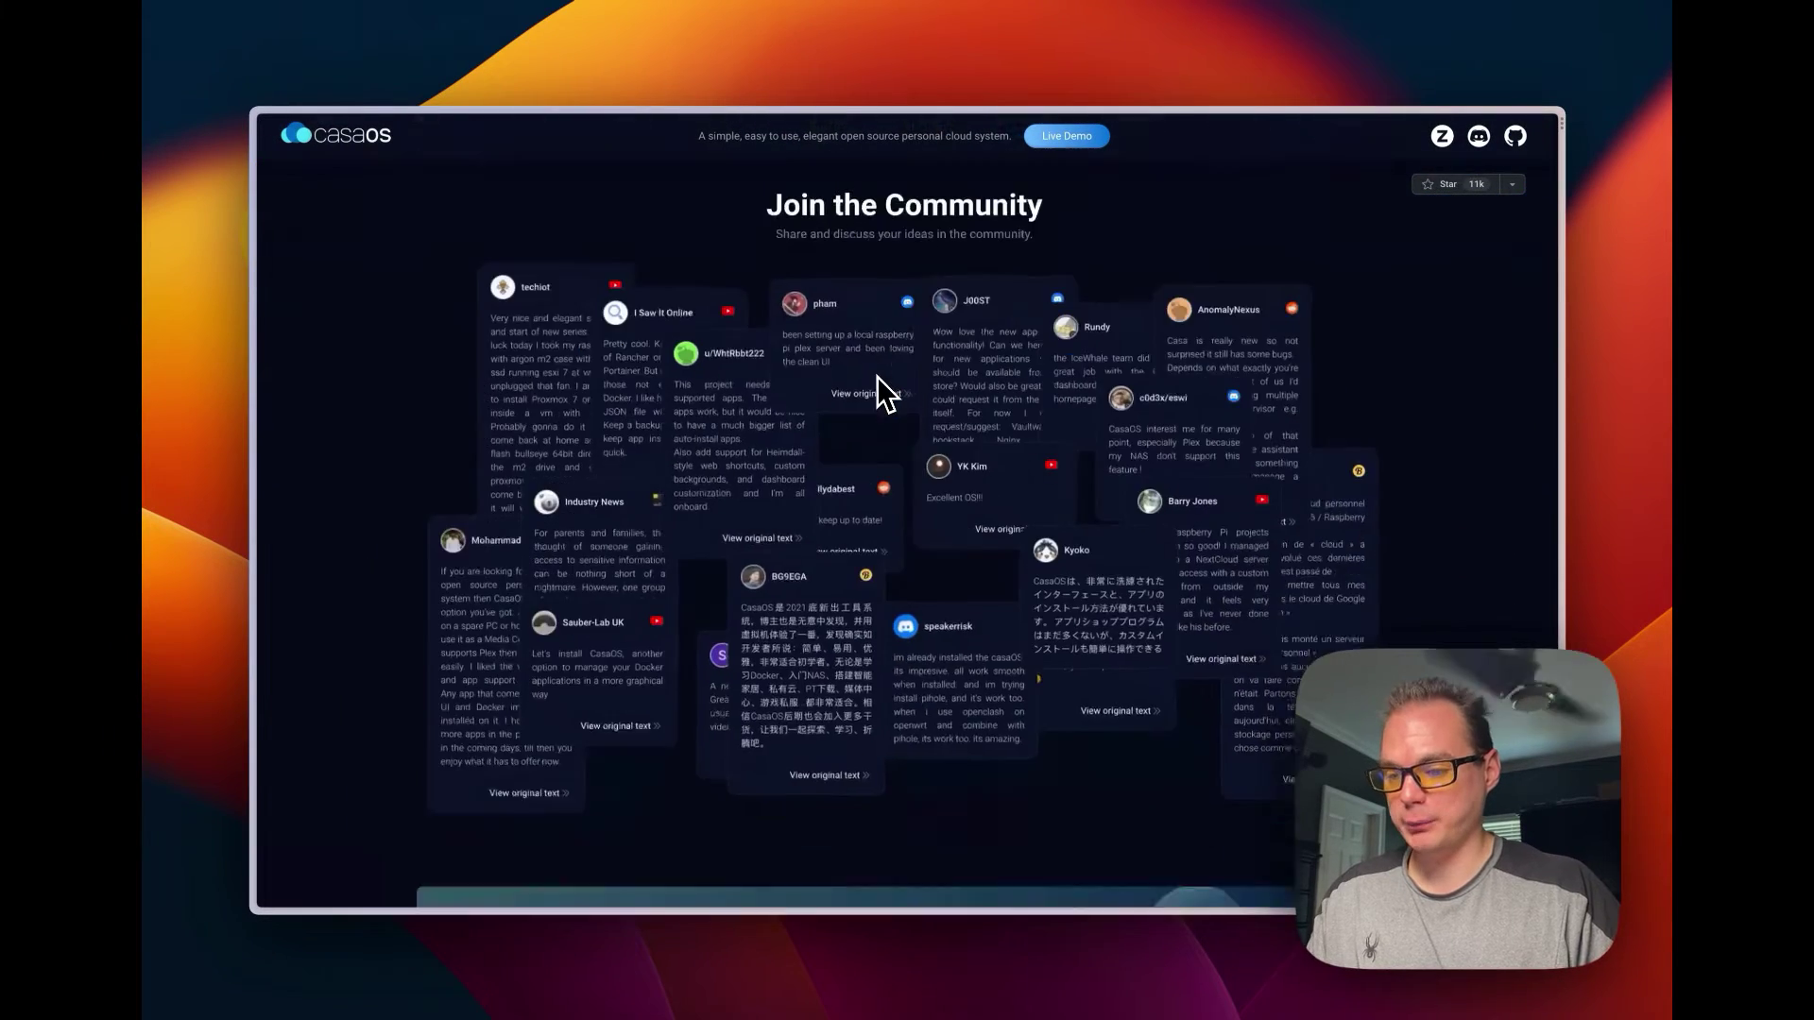
scroll(876, 376, "down", 5)
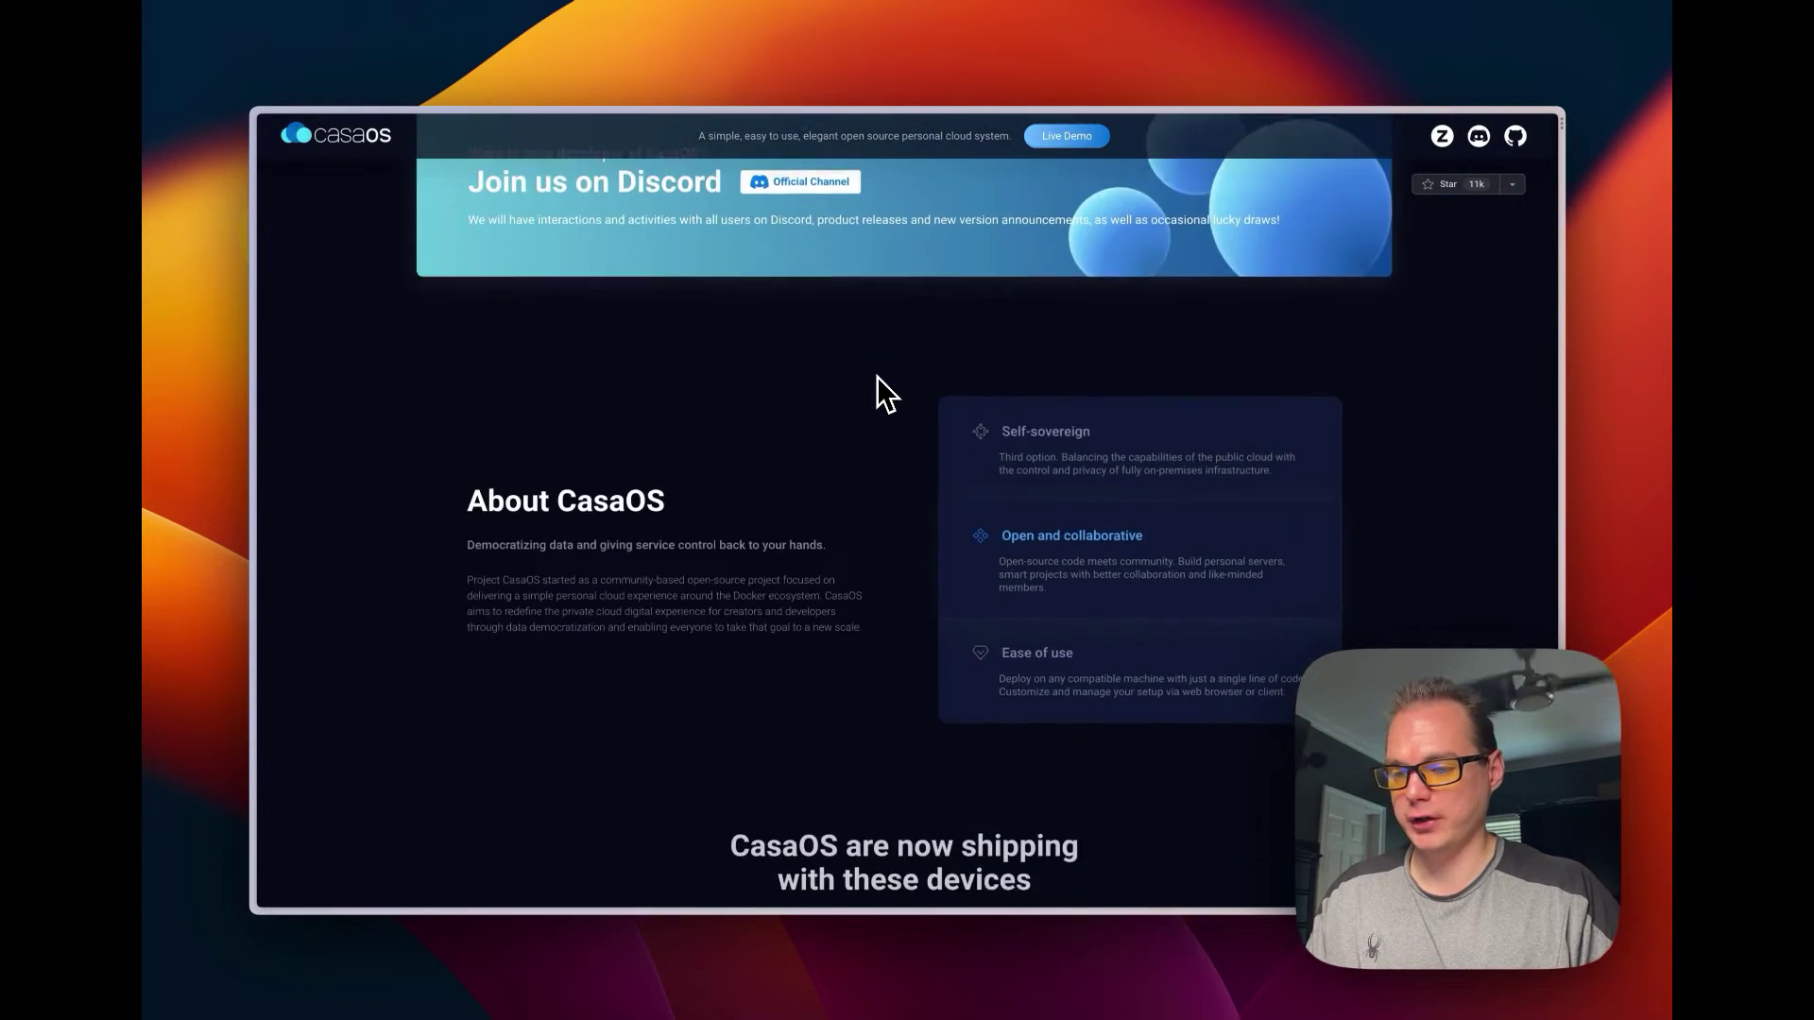
scroll(886, 381, "down", 4)
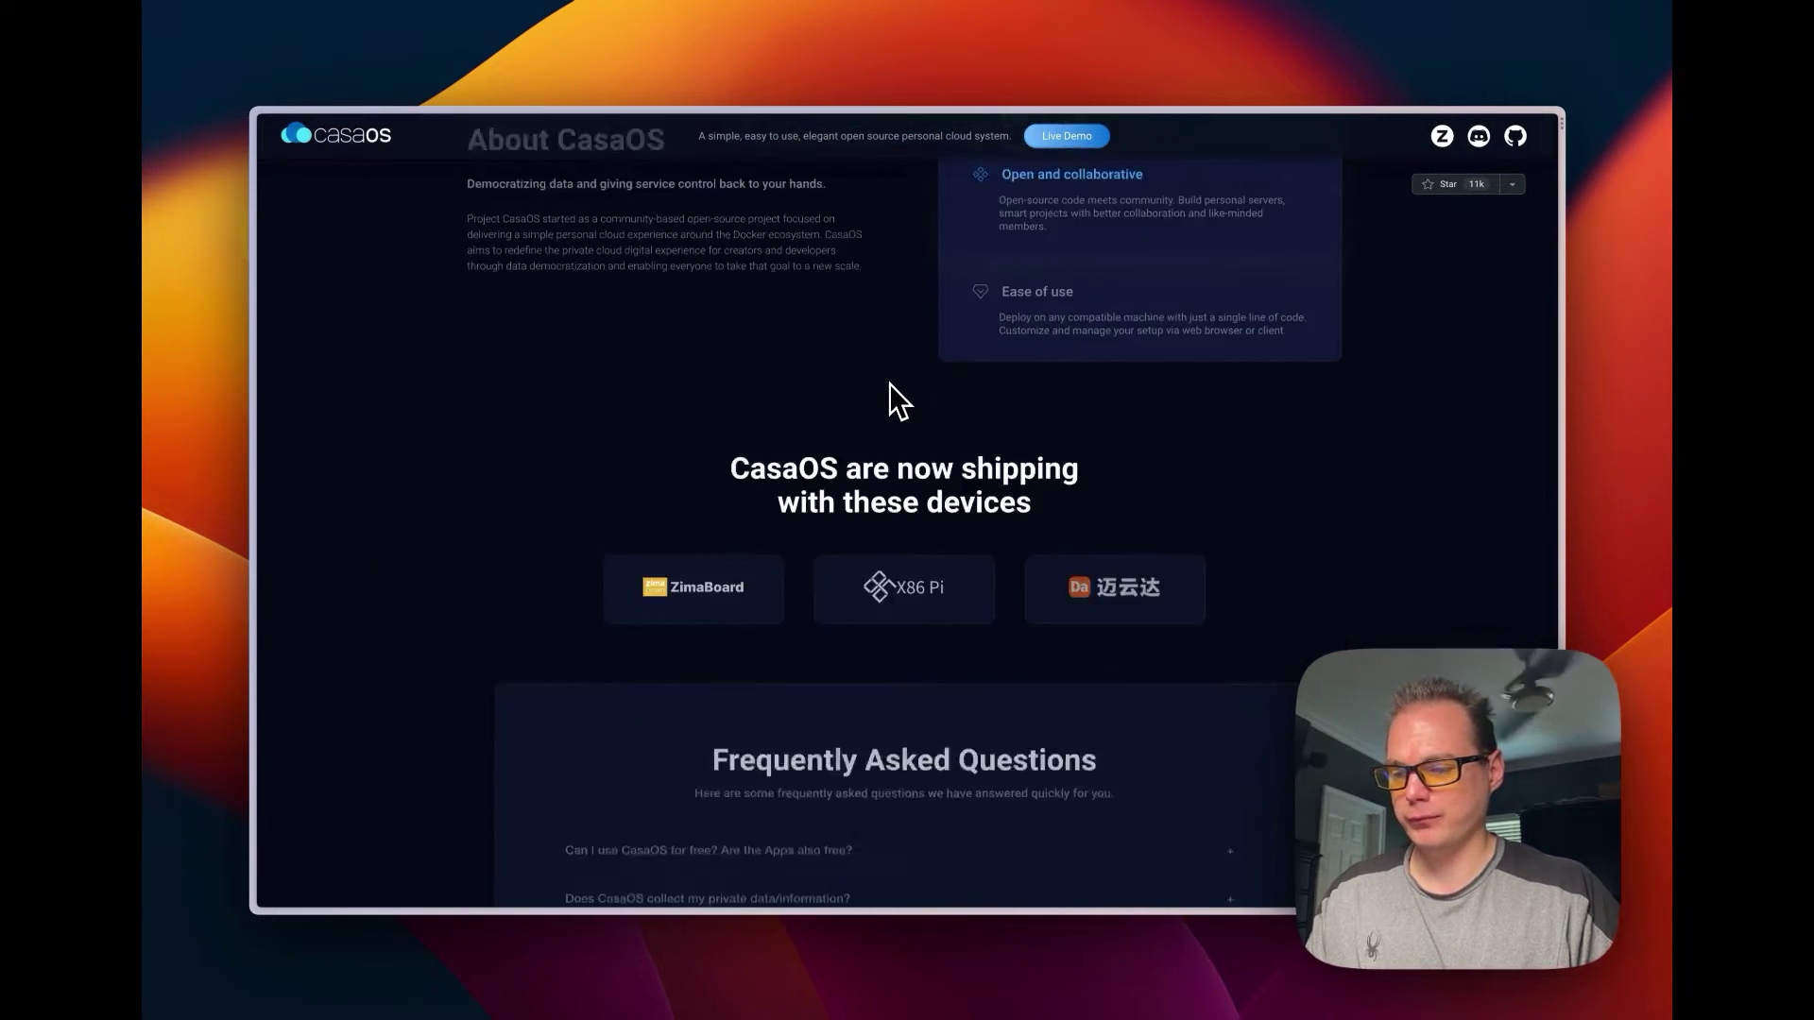
scroll(888, 383, "down", 6)
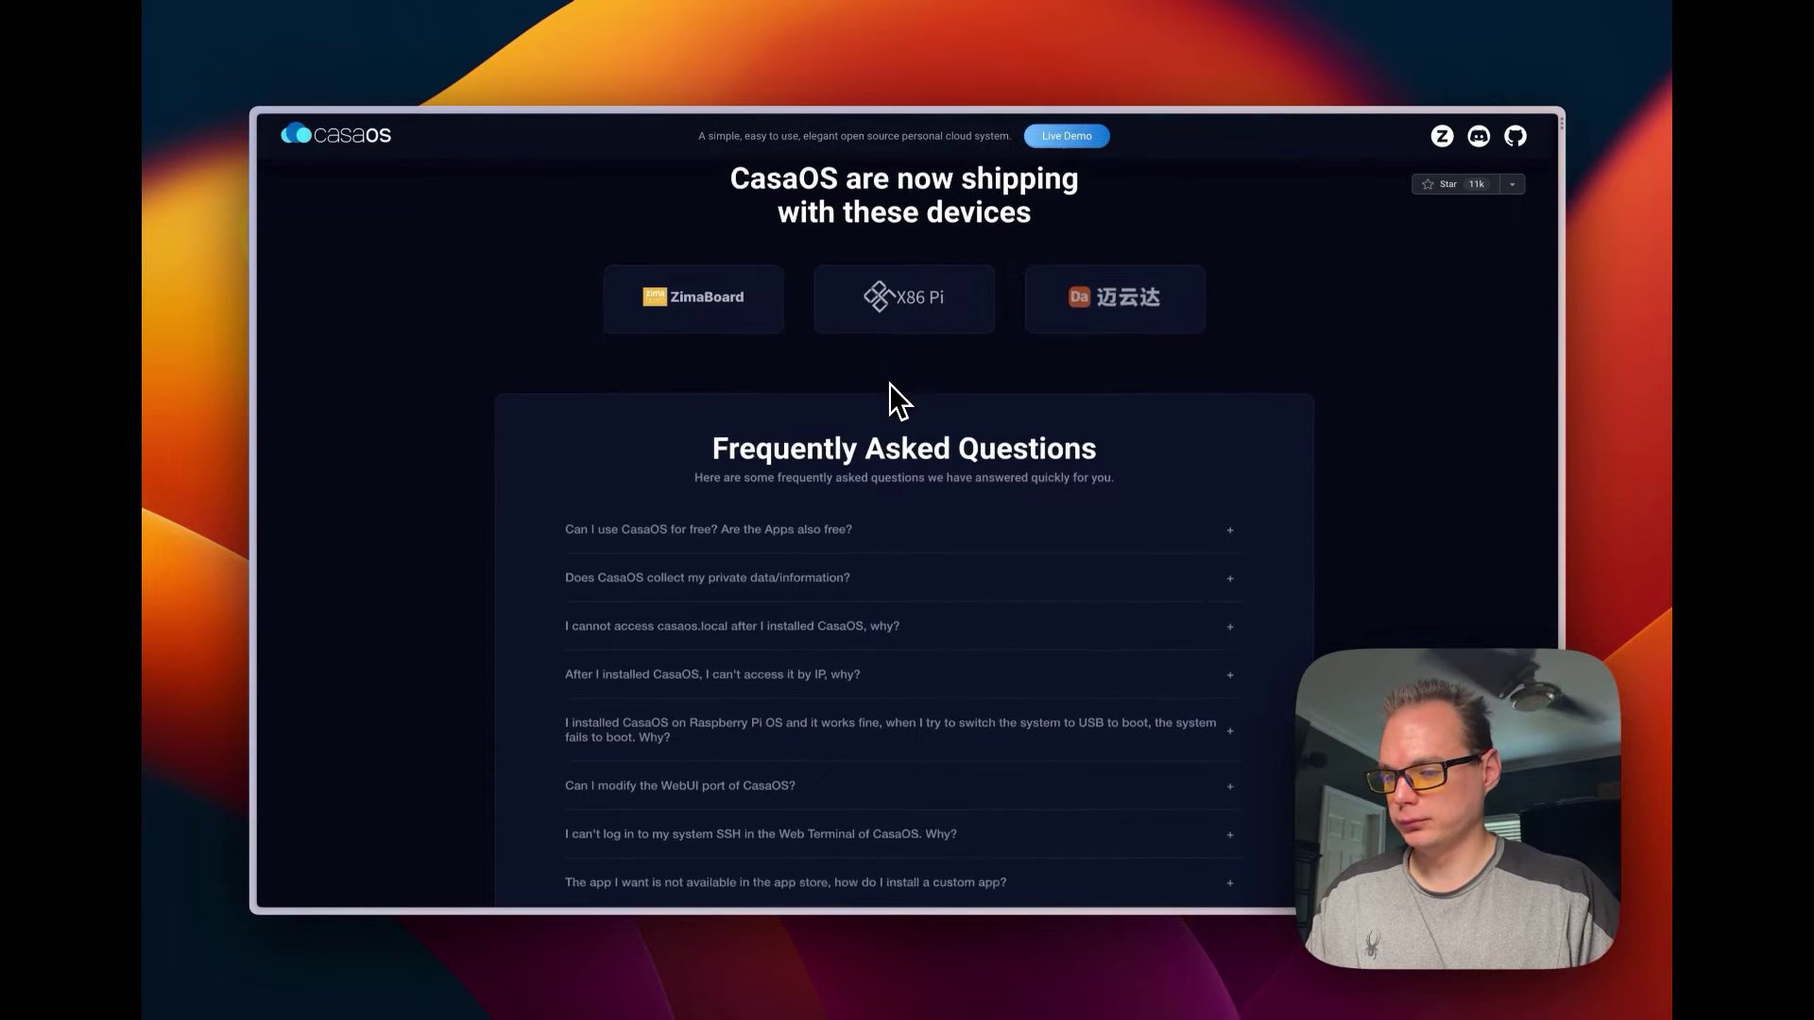
scroll(835, 584, "down", 2)
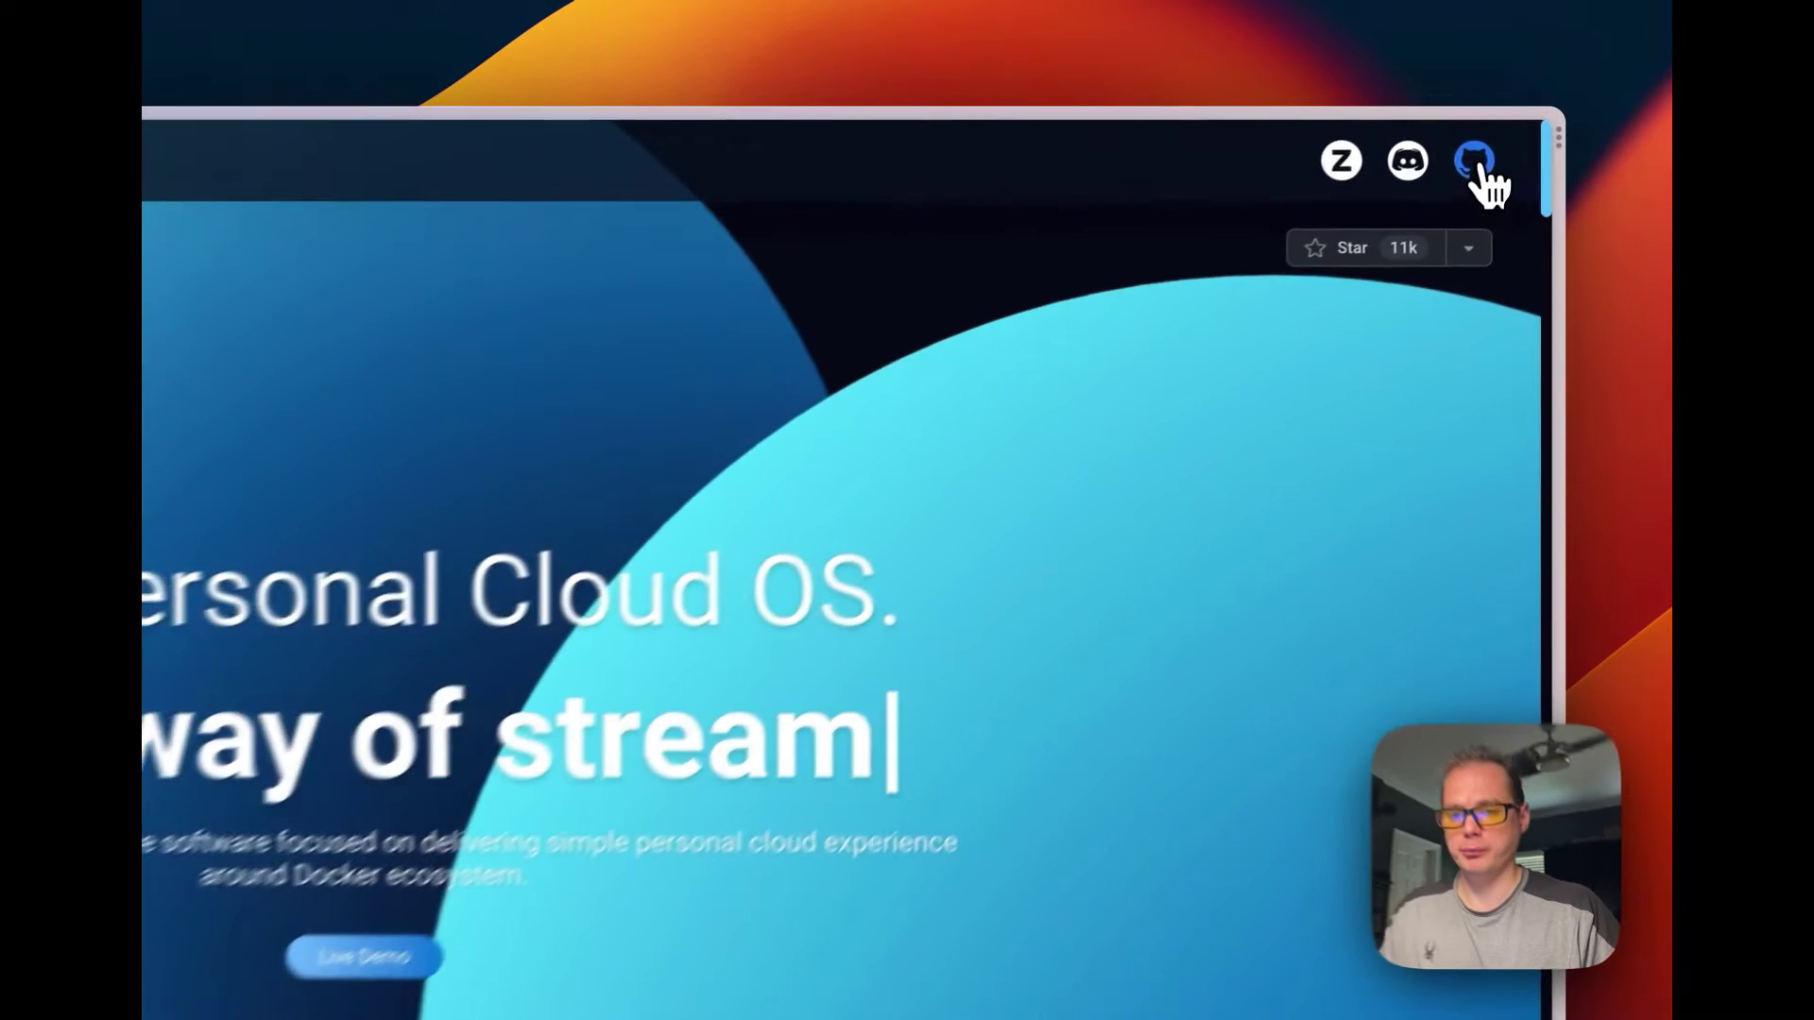
Open the CasaOS source repository on GitHub from the site header
left_click(1516, 137)
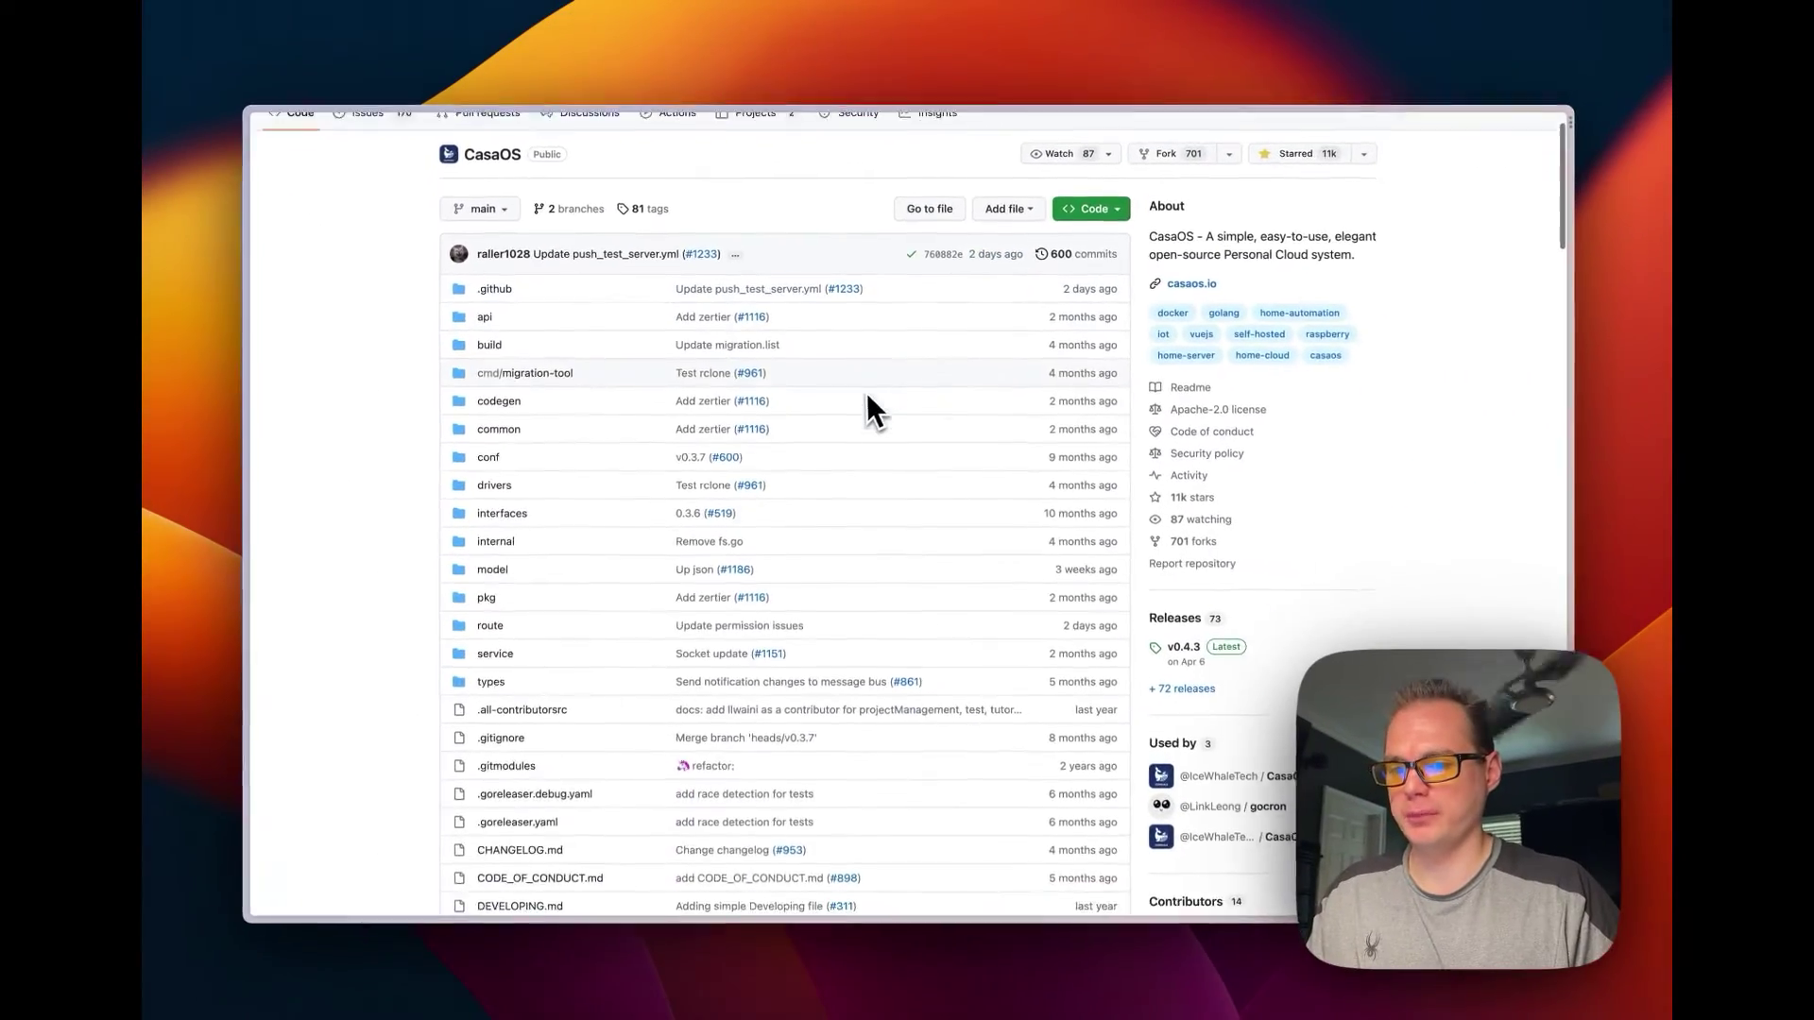
scroll(863, 393, "down", 10)
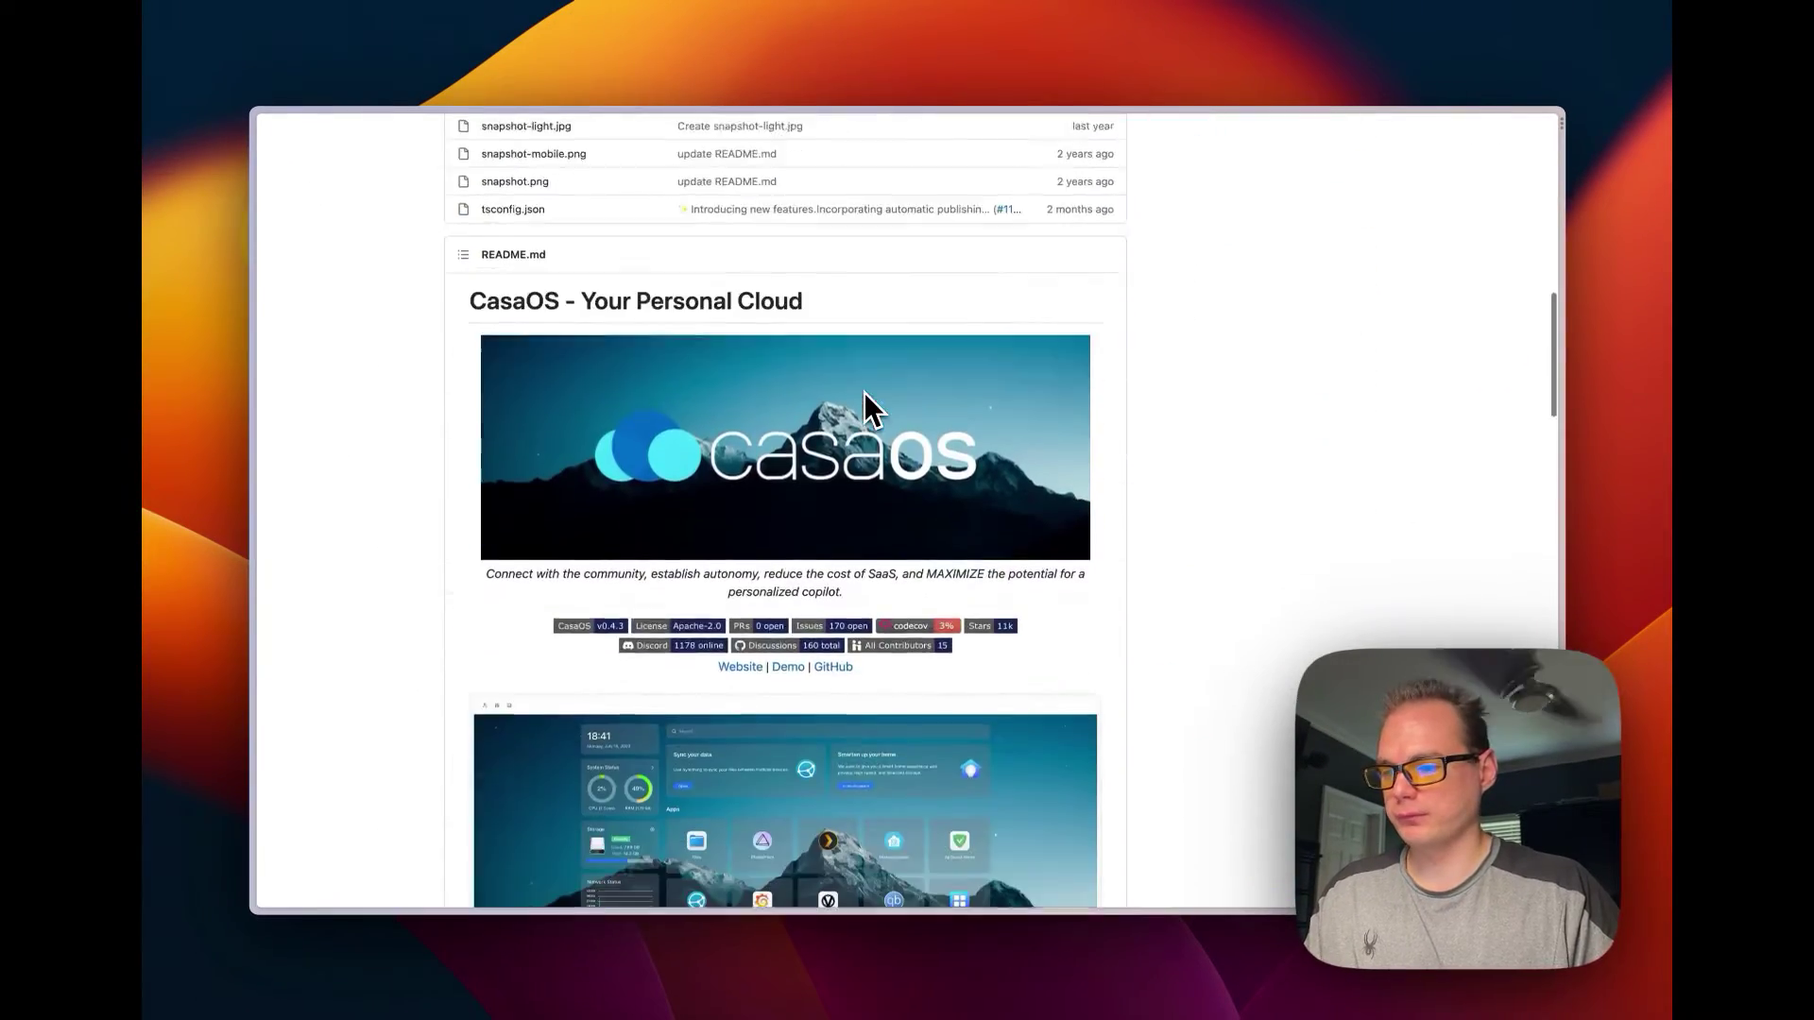
scroll(864, 393, "down", 10)
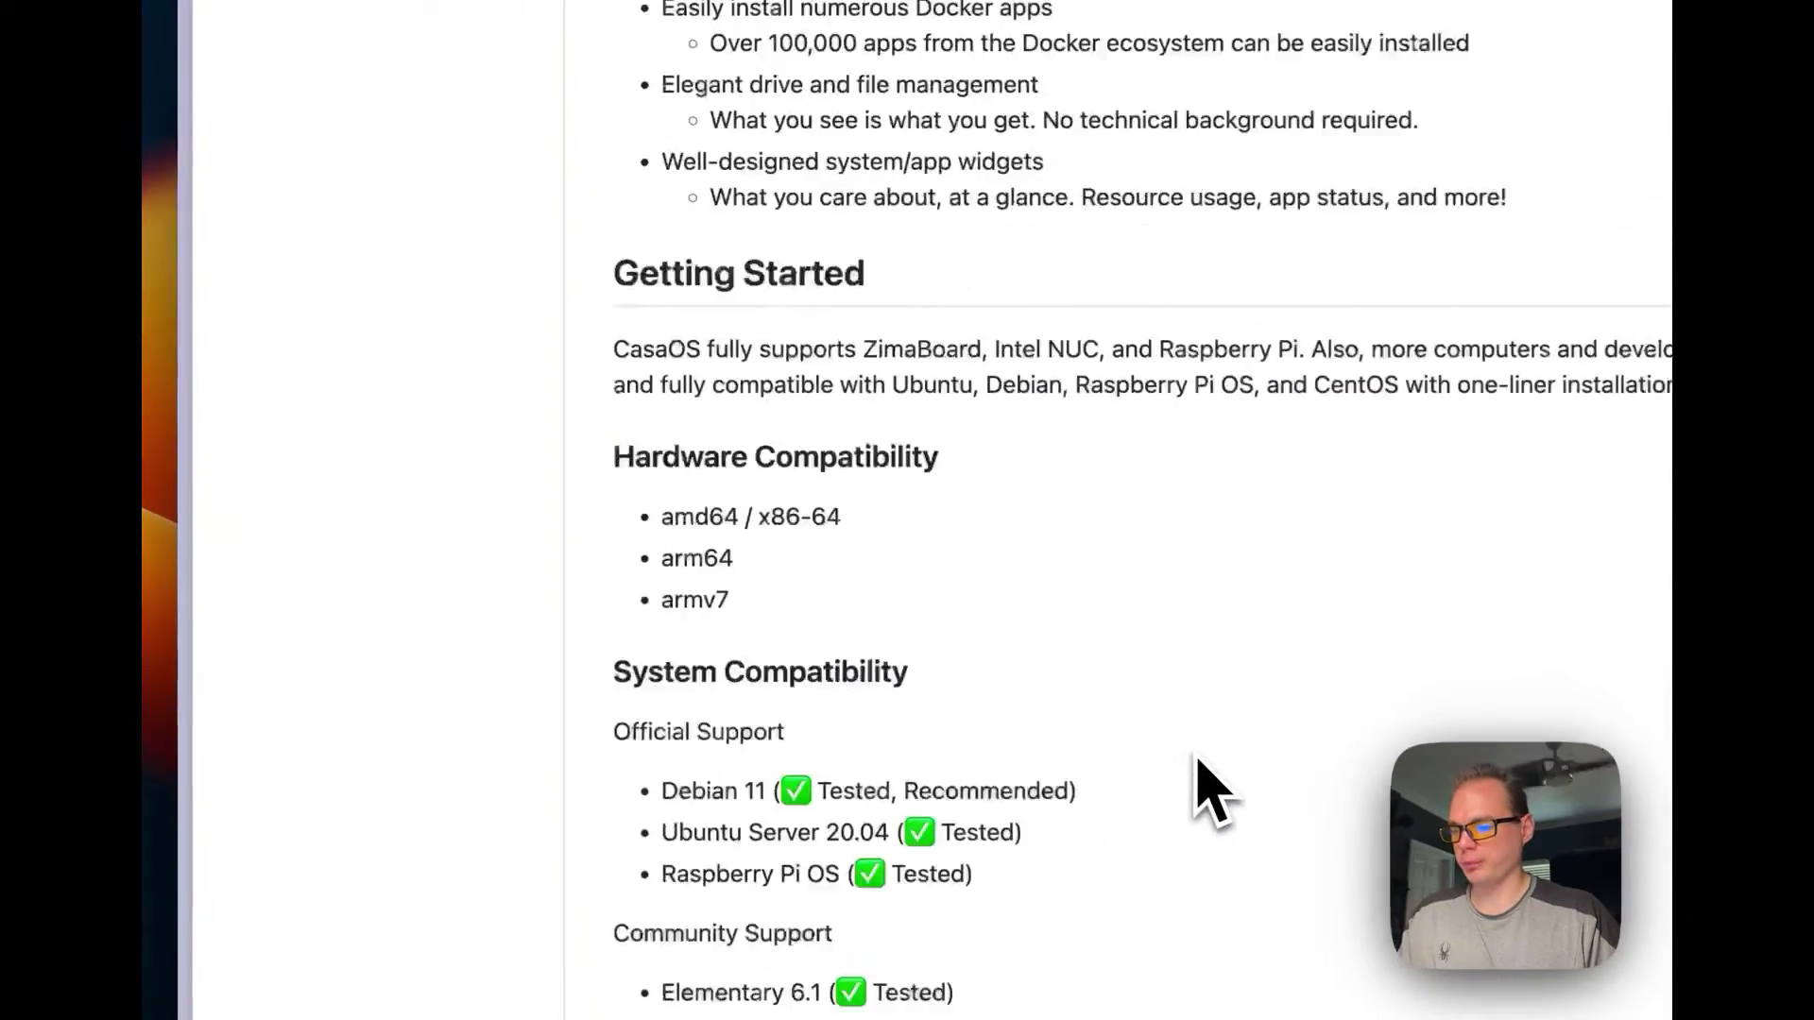
Review the README's System Compatibility list and Quick Setup install commands
scroll(1196, 758, "up", 15)
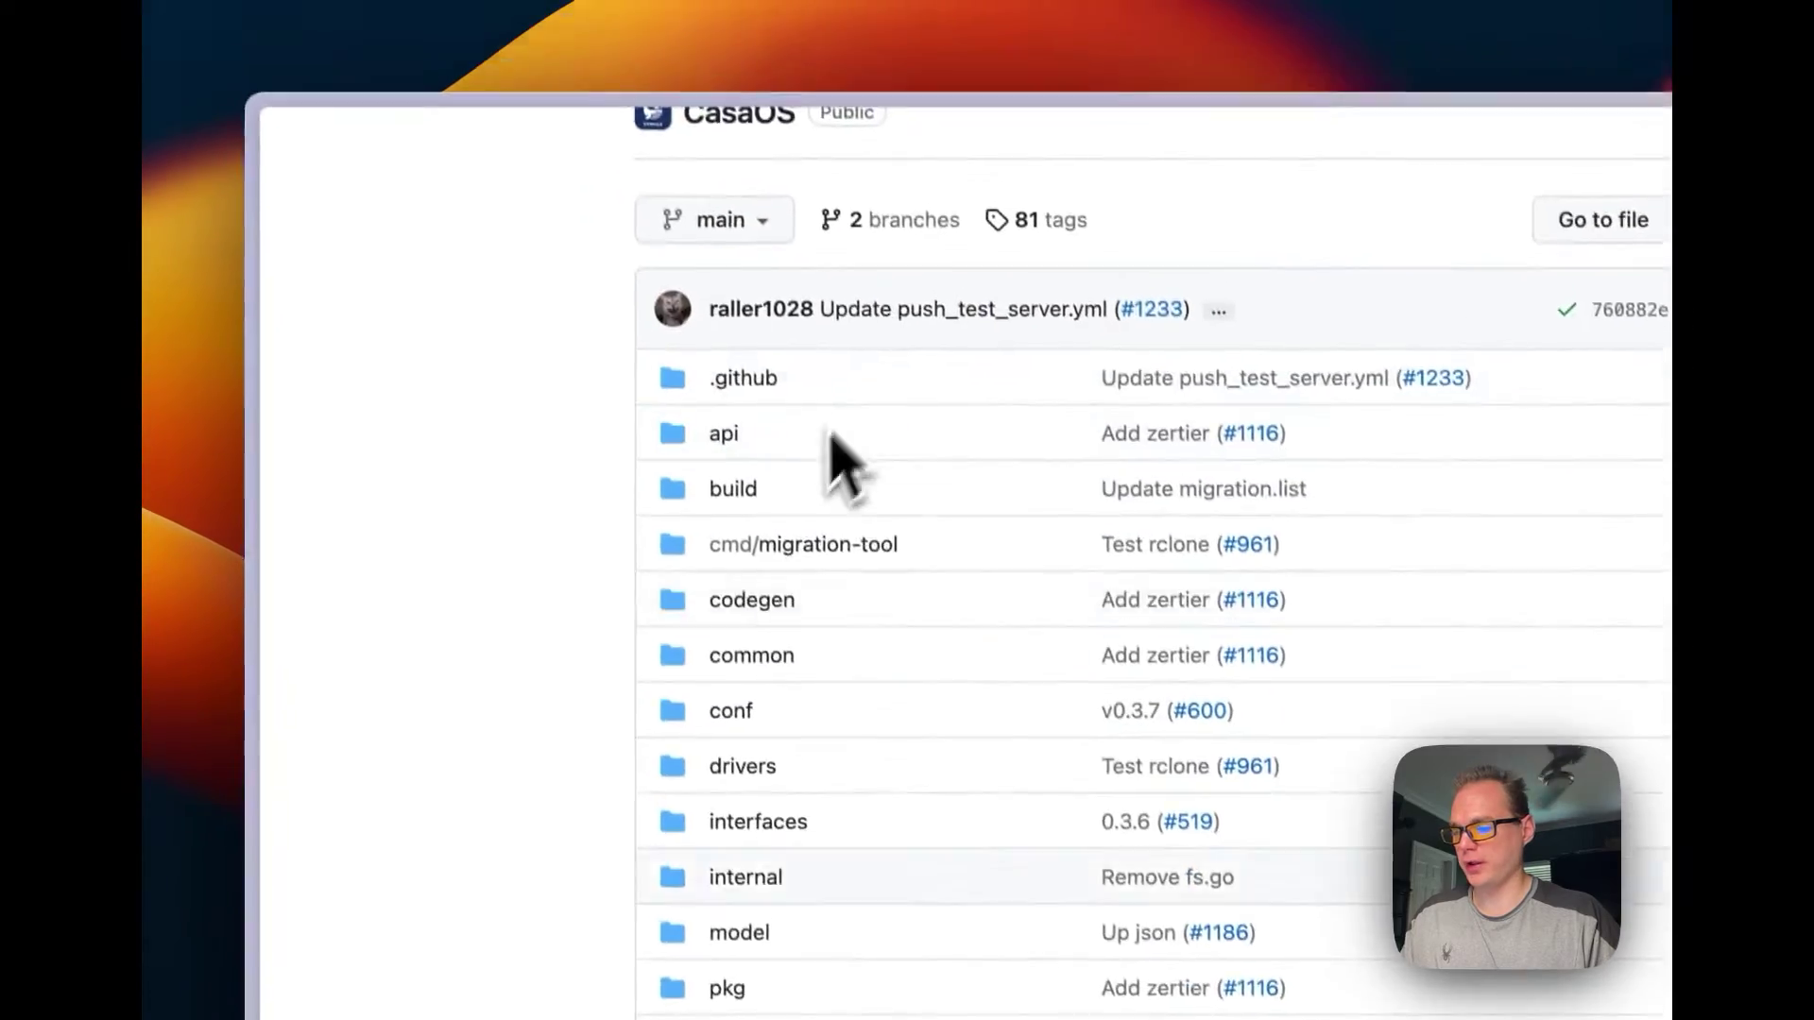
scroll(843, 463, "down", 5)
scroll(830, 870, "up", 5)
scroll(964, 485, "down", 2)
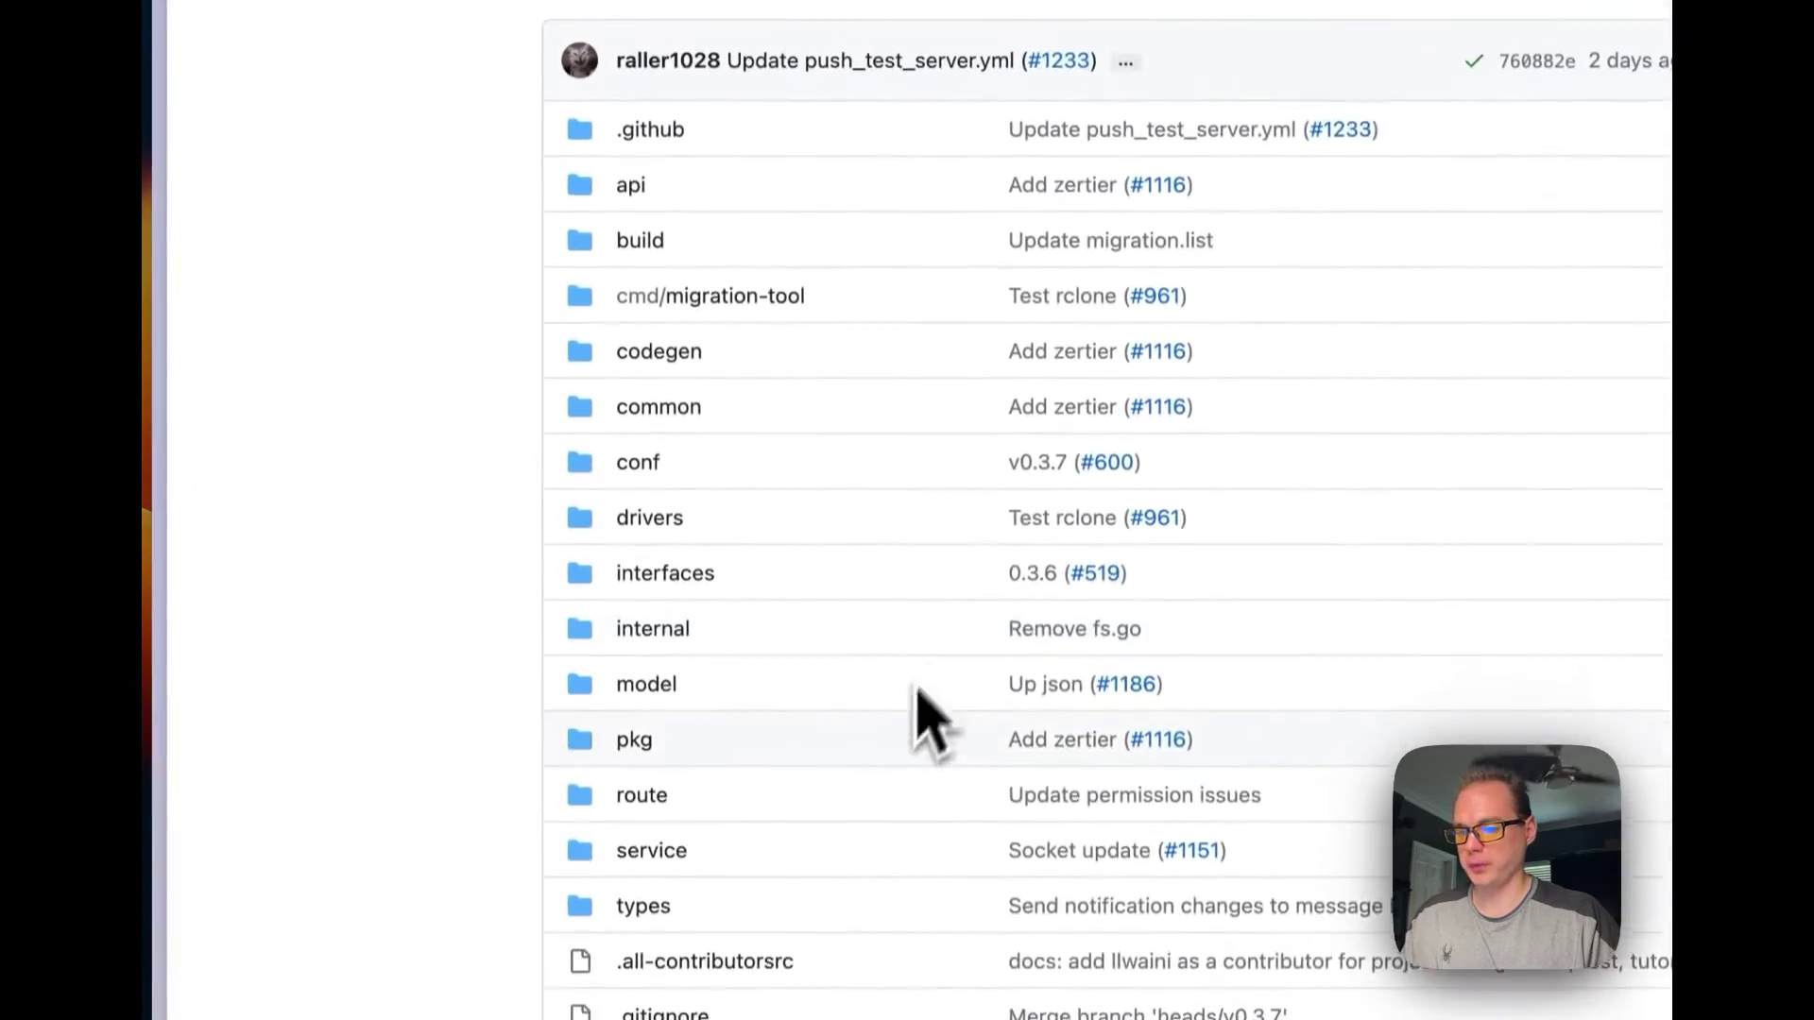
scroll(919, 699, "up", 3)
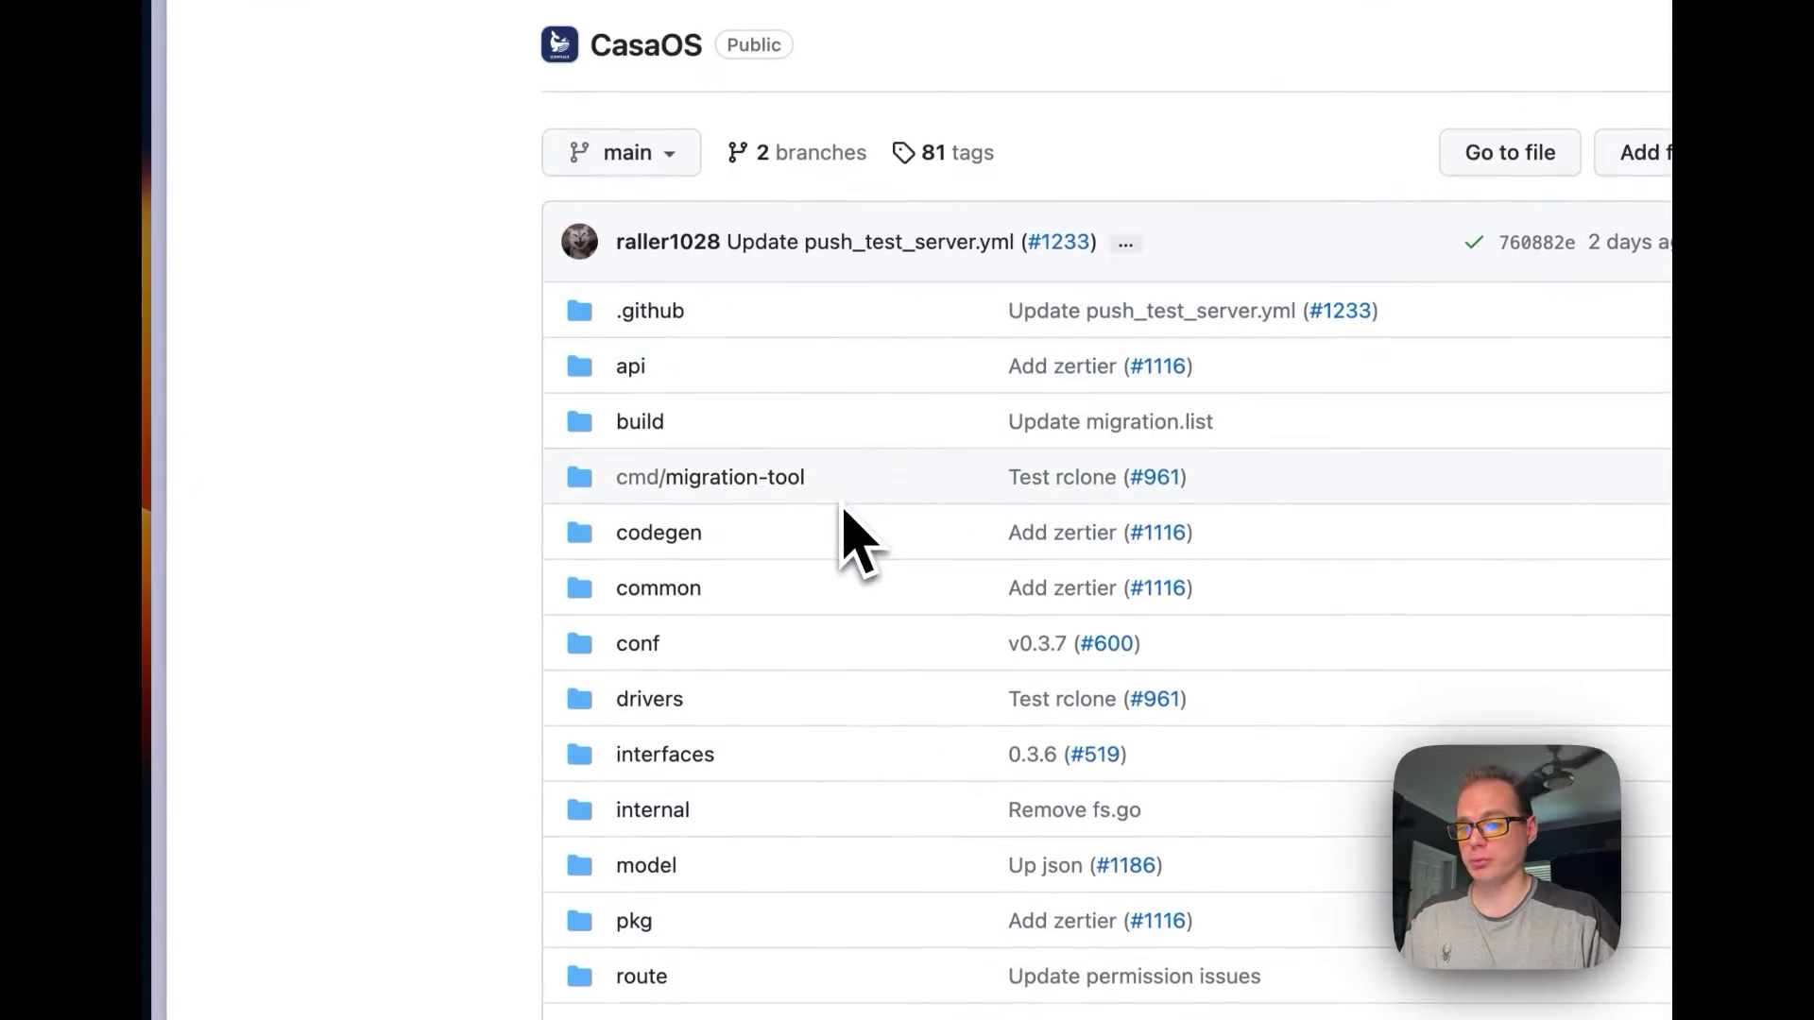
scroll(843, 511, "down", 20)
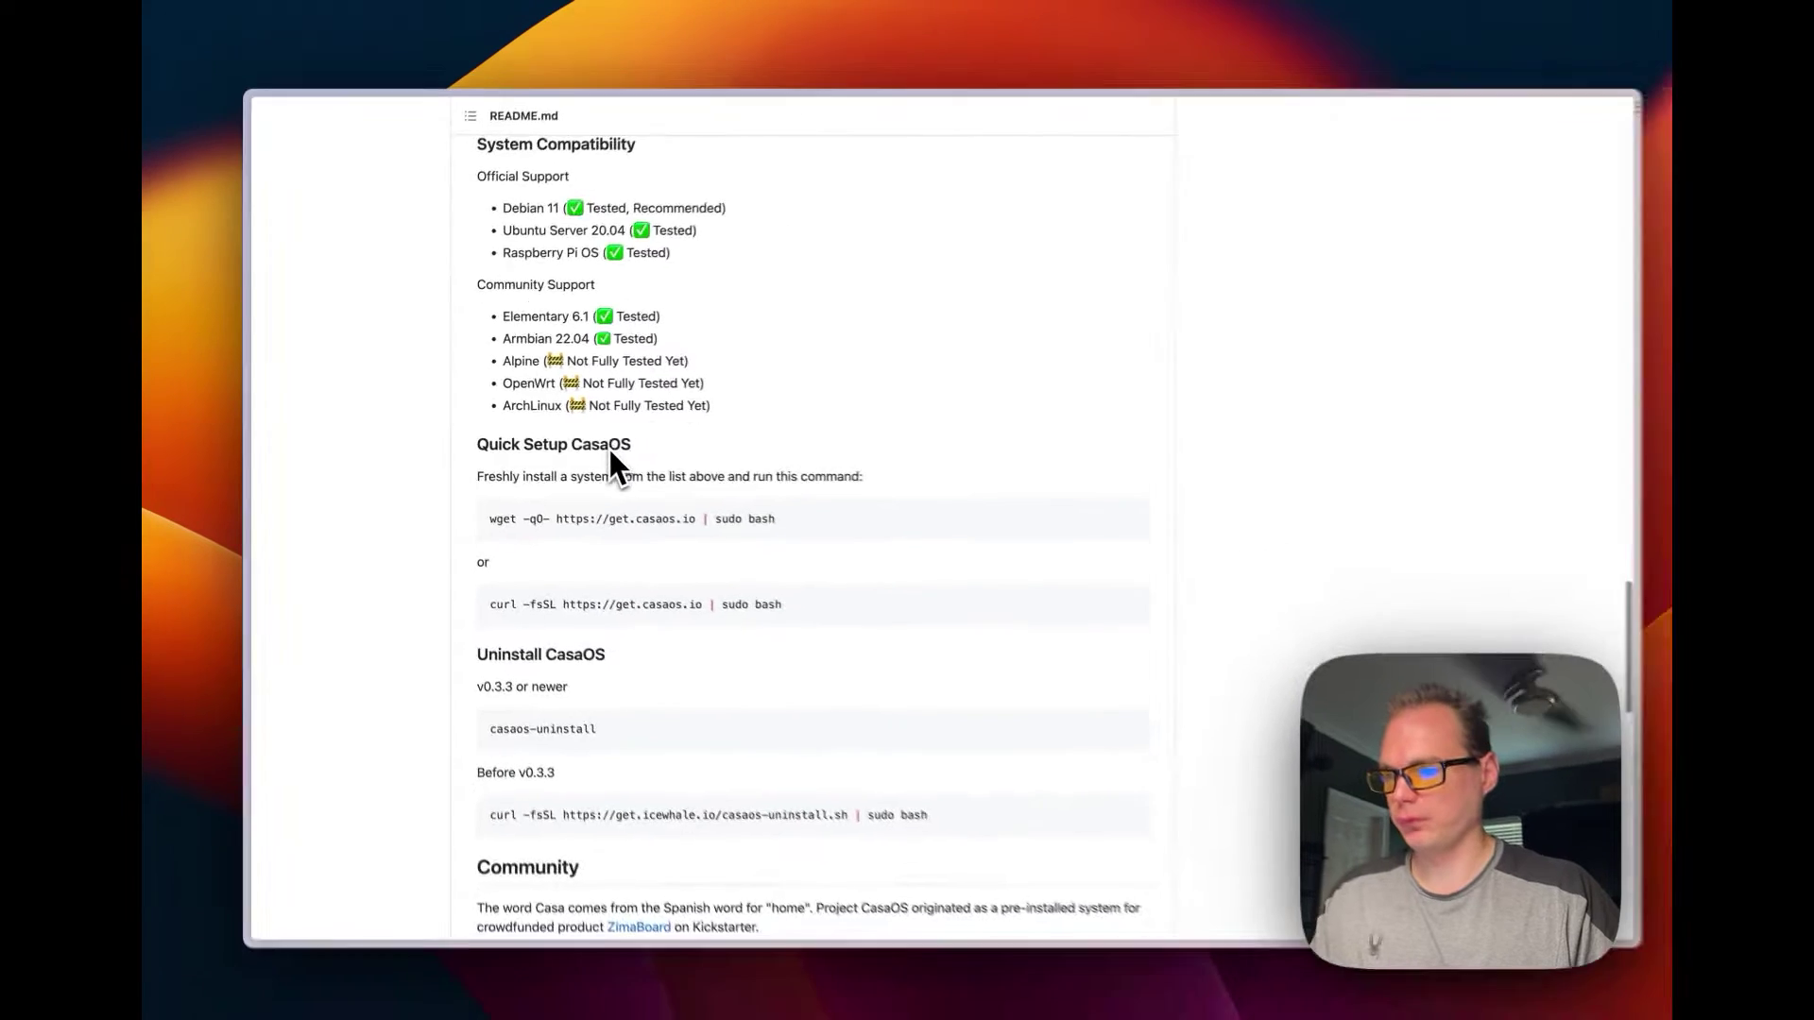
scroll(610, 455, "up", 2)
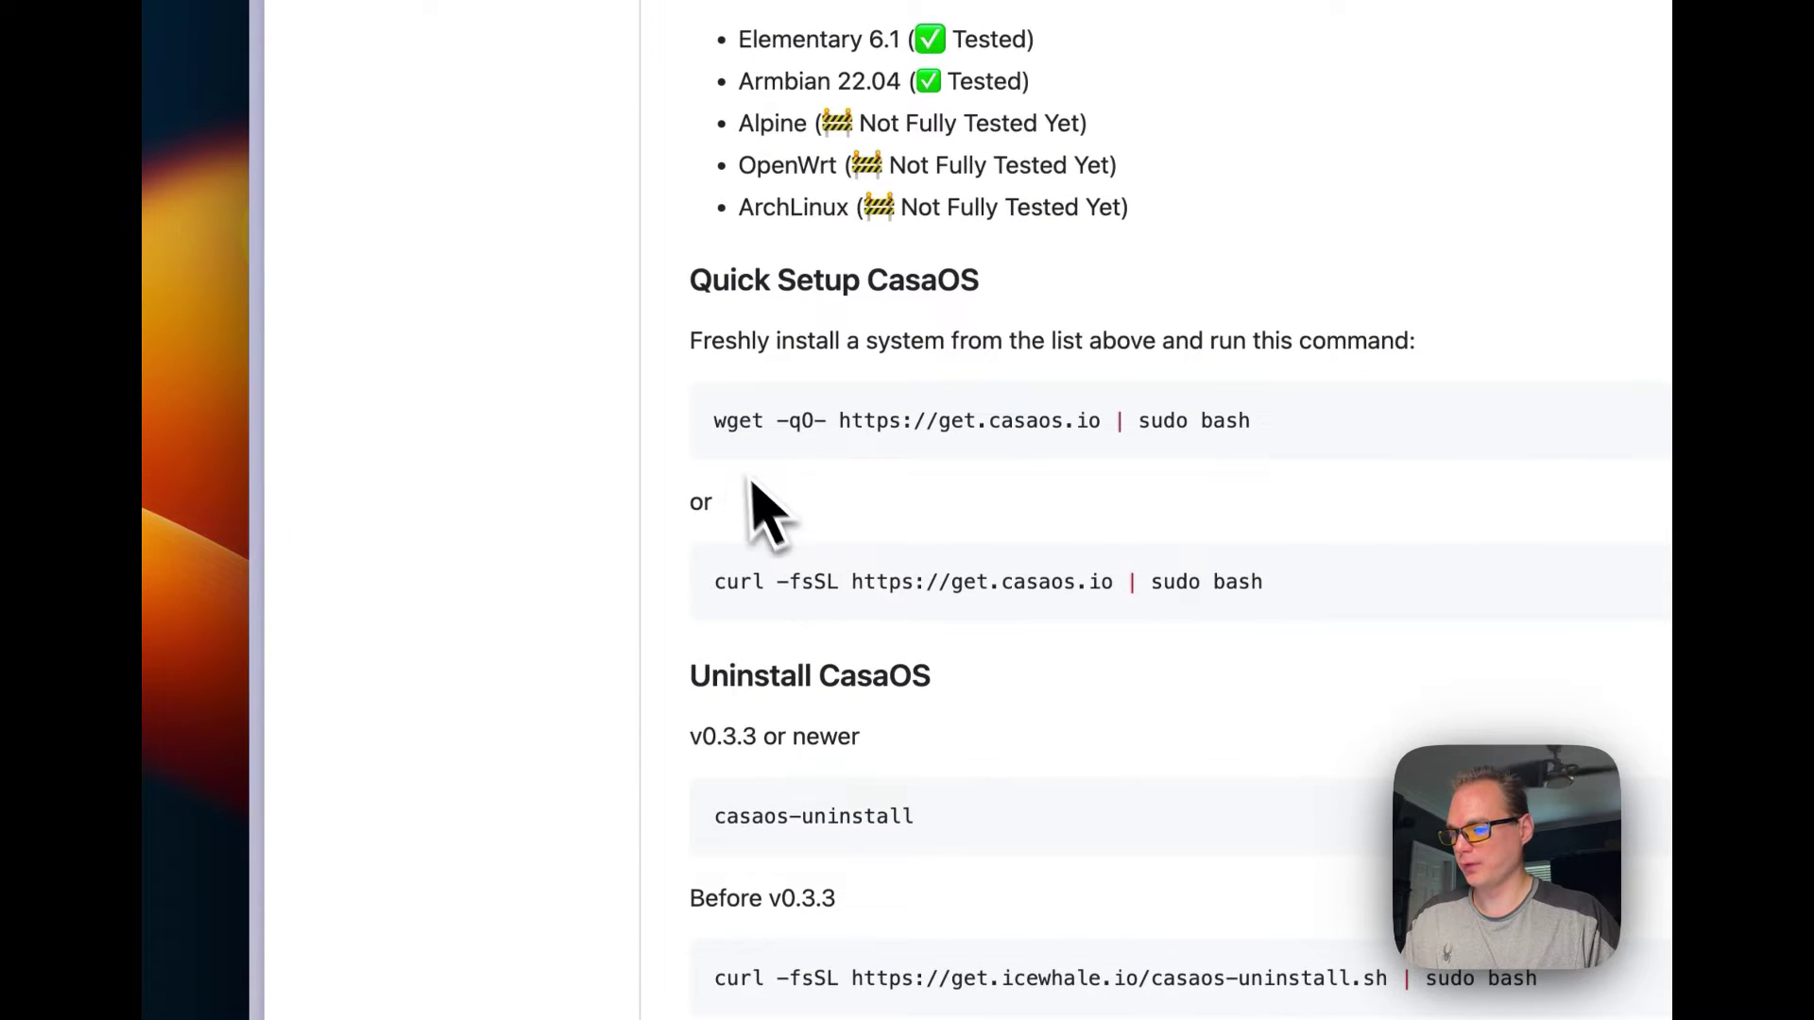
left_click_drag(720, 423, 1332, 441)
scroll(945, 566, "down", 2)
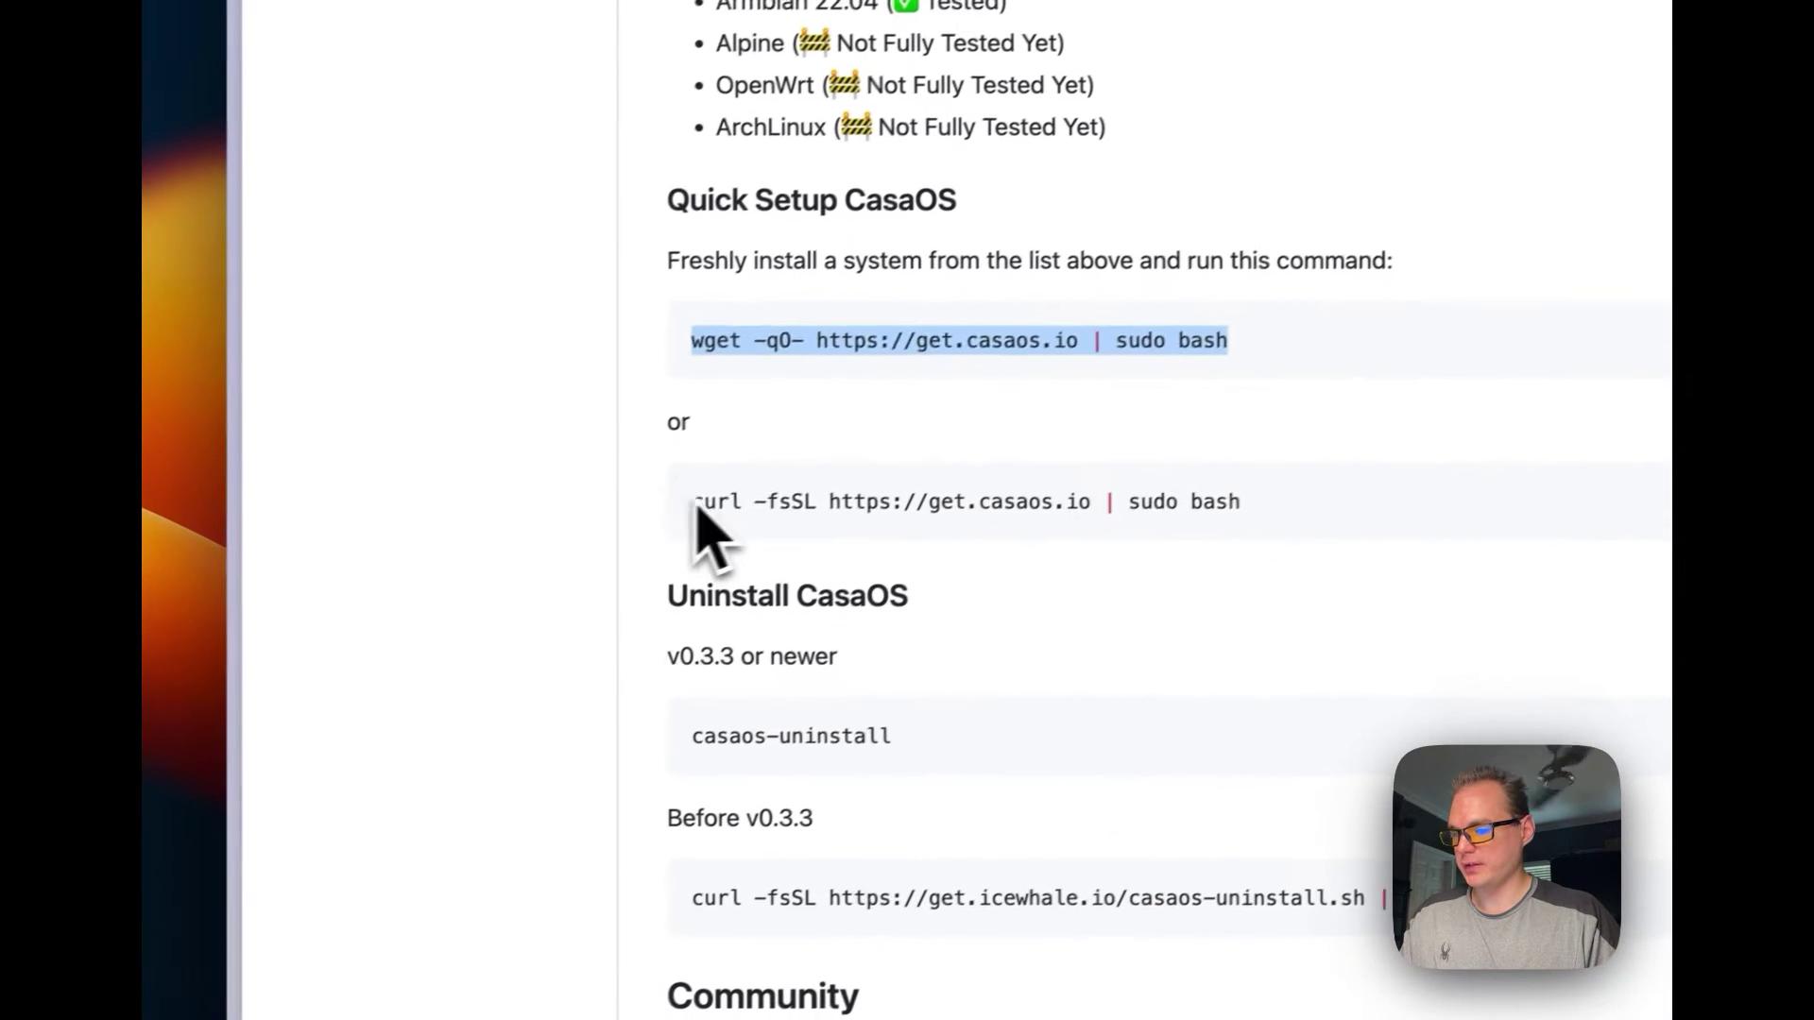
left_click_drag(900, 582, 716, 582)
left_click_drag(713, 496, 1271, 496)
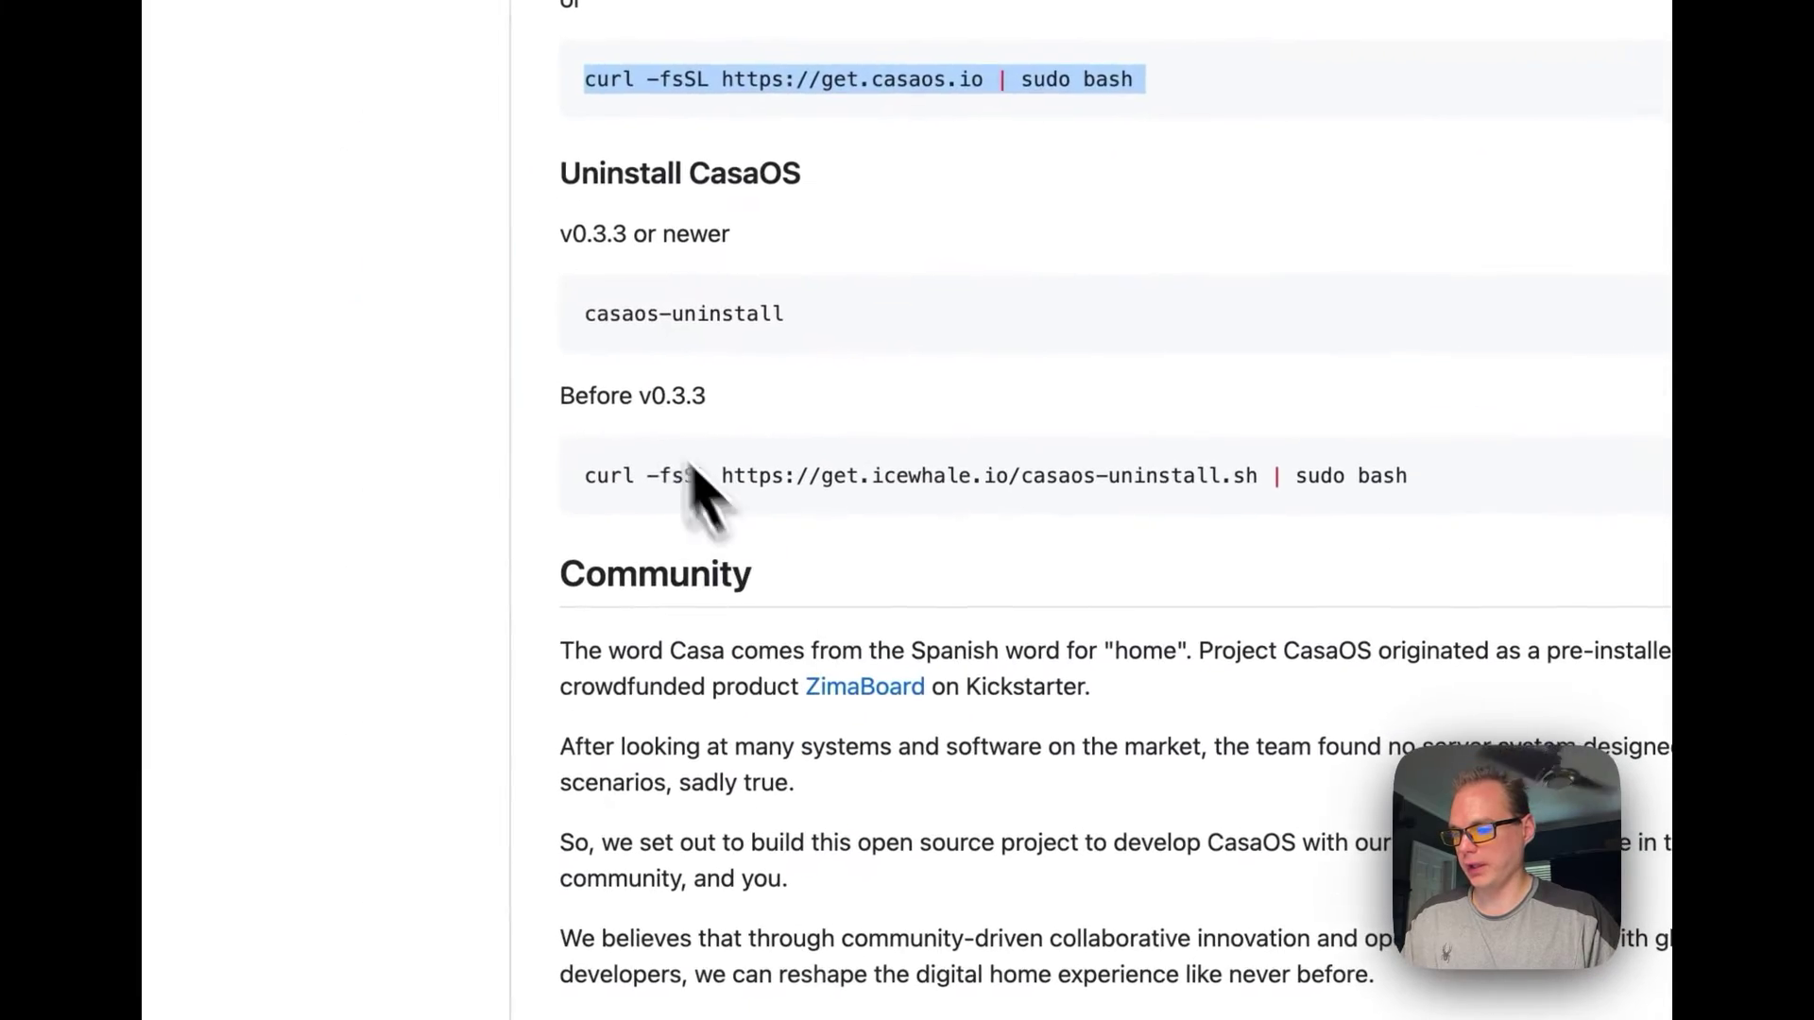
left_click(719, 746)
left_click_drag(595, 480, 1417, 483)
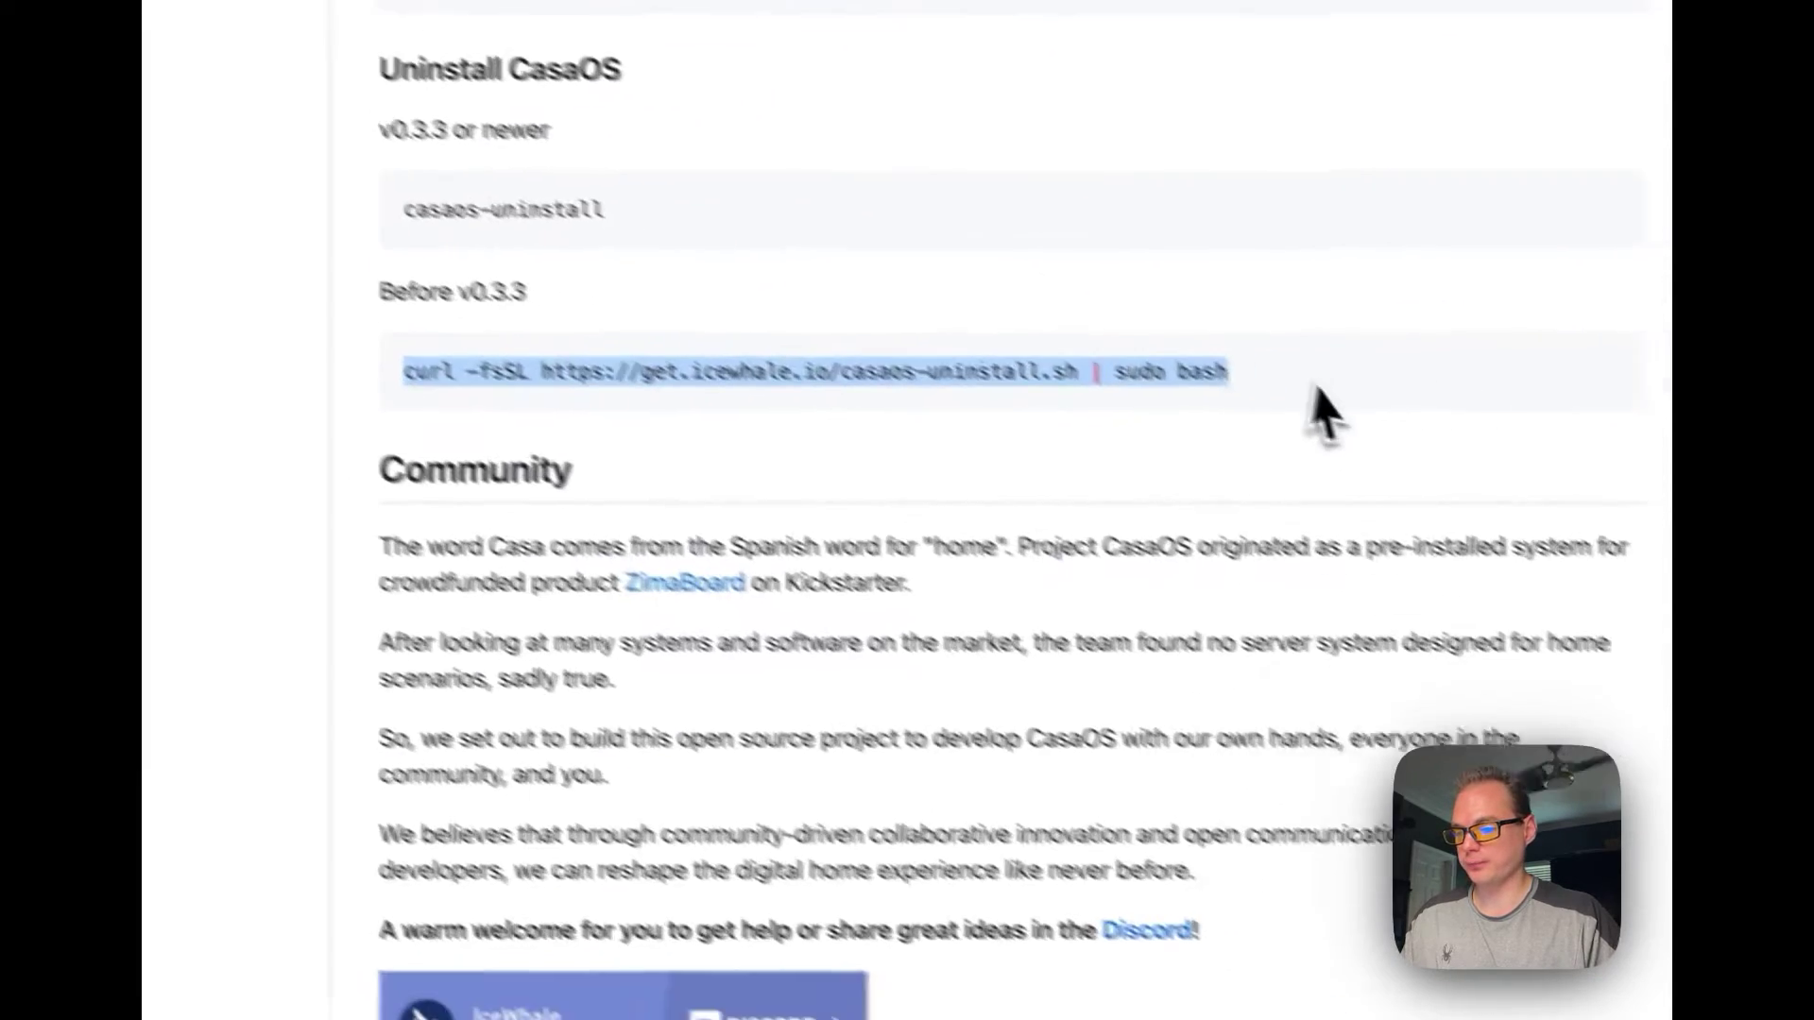
scroll(851, 737, "down", 5)
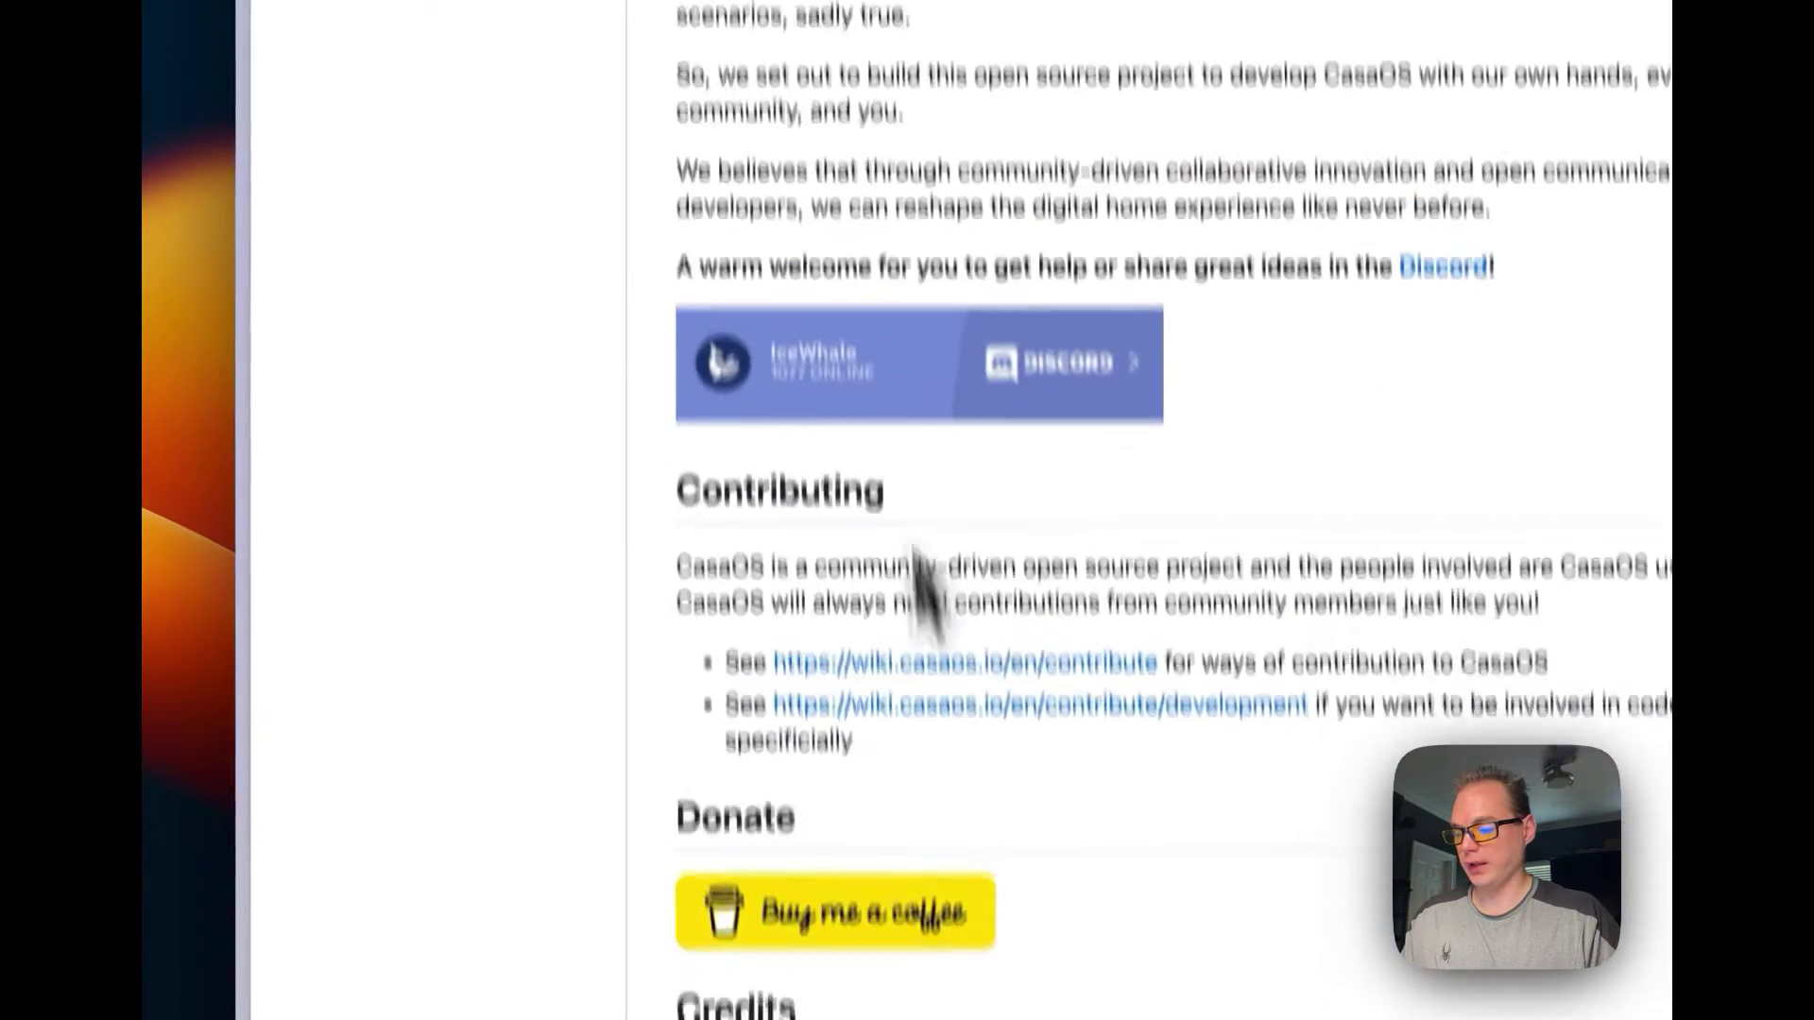
scroll(907, 567, "up", 3)
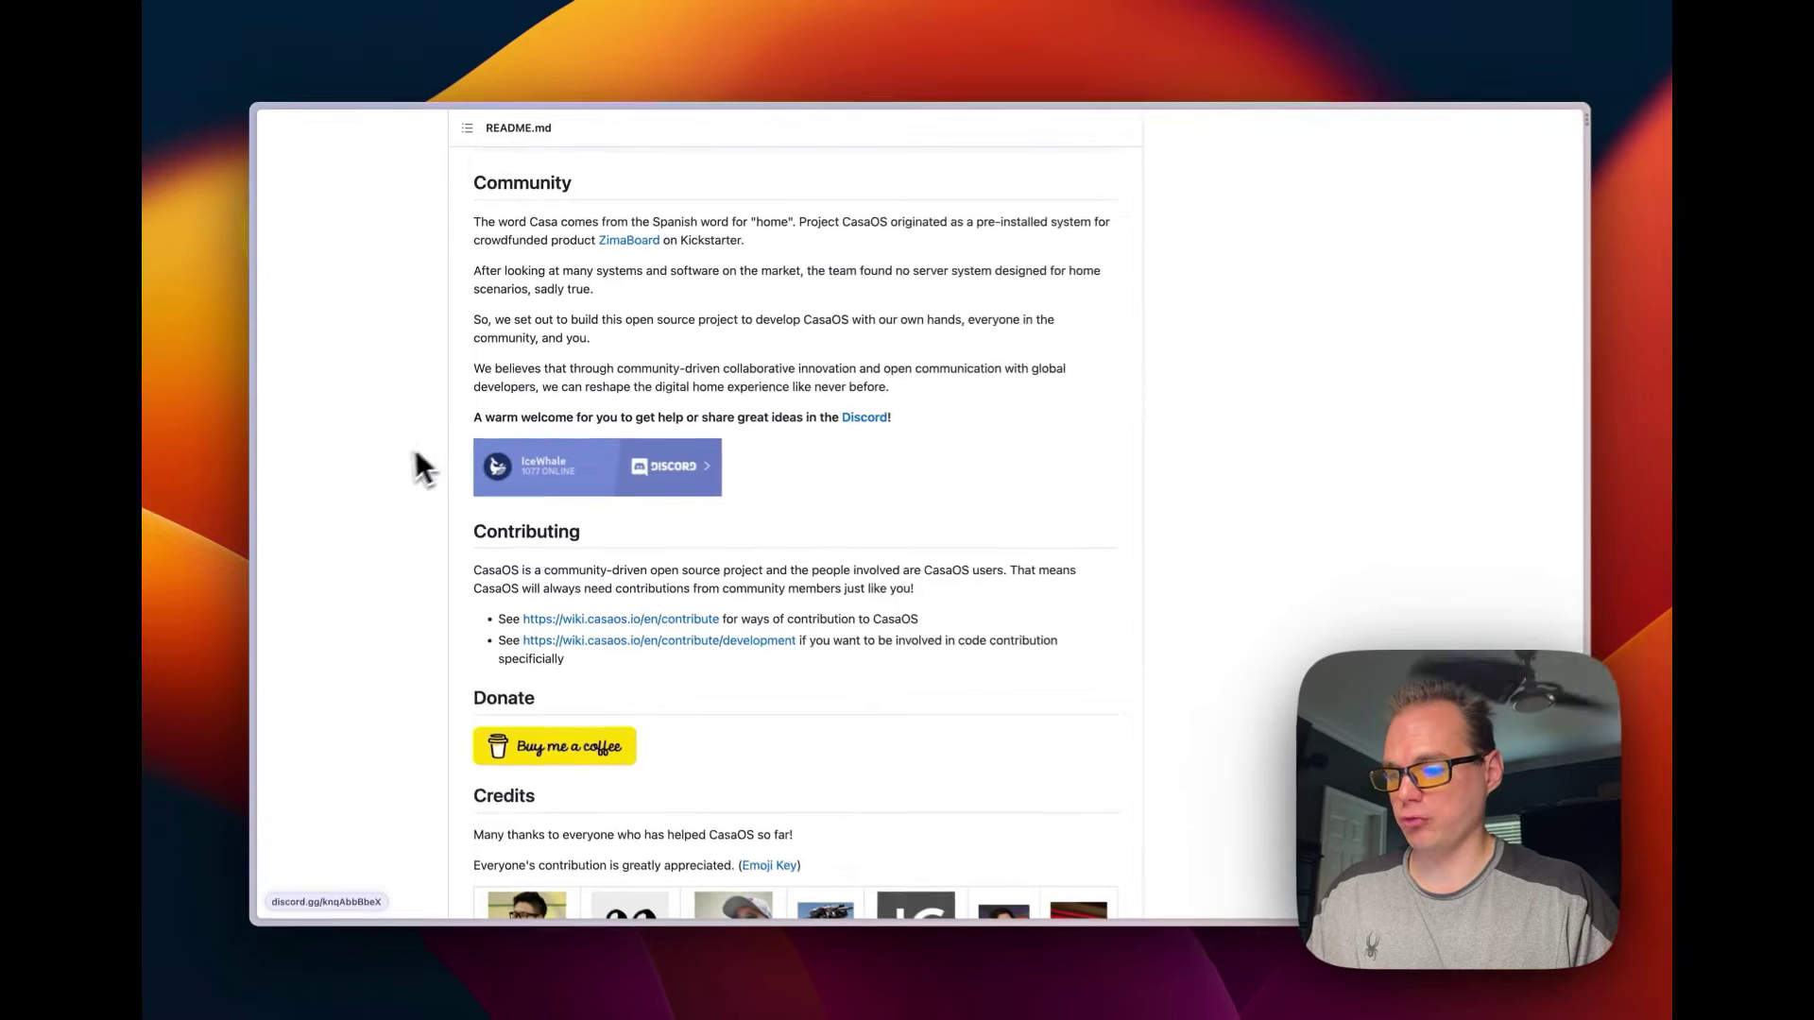
scroll(394, 463, "down", 3)
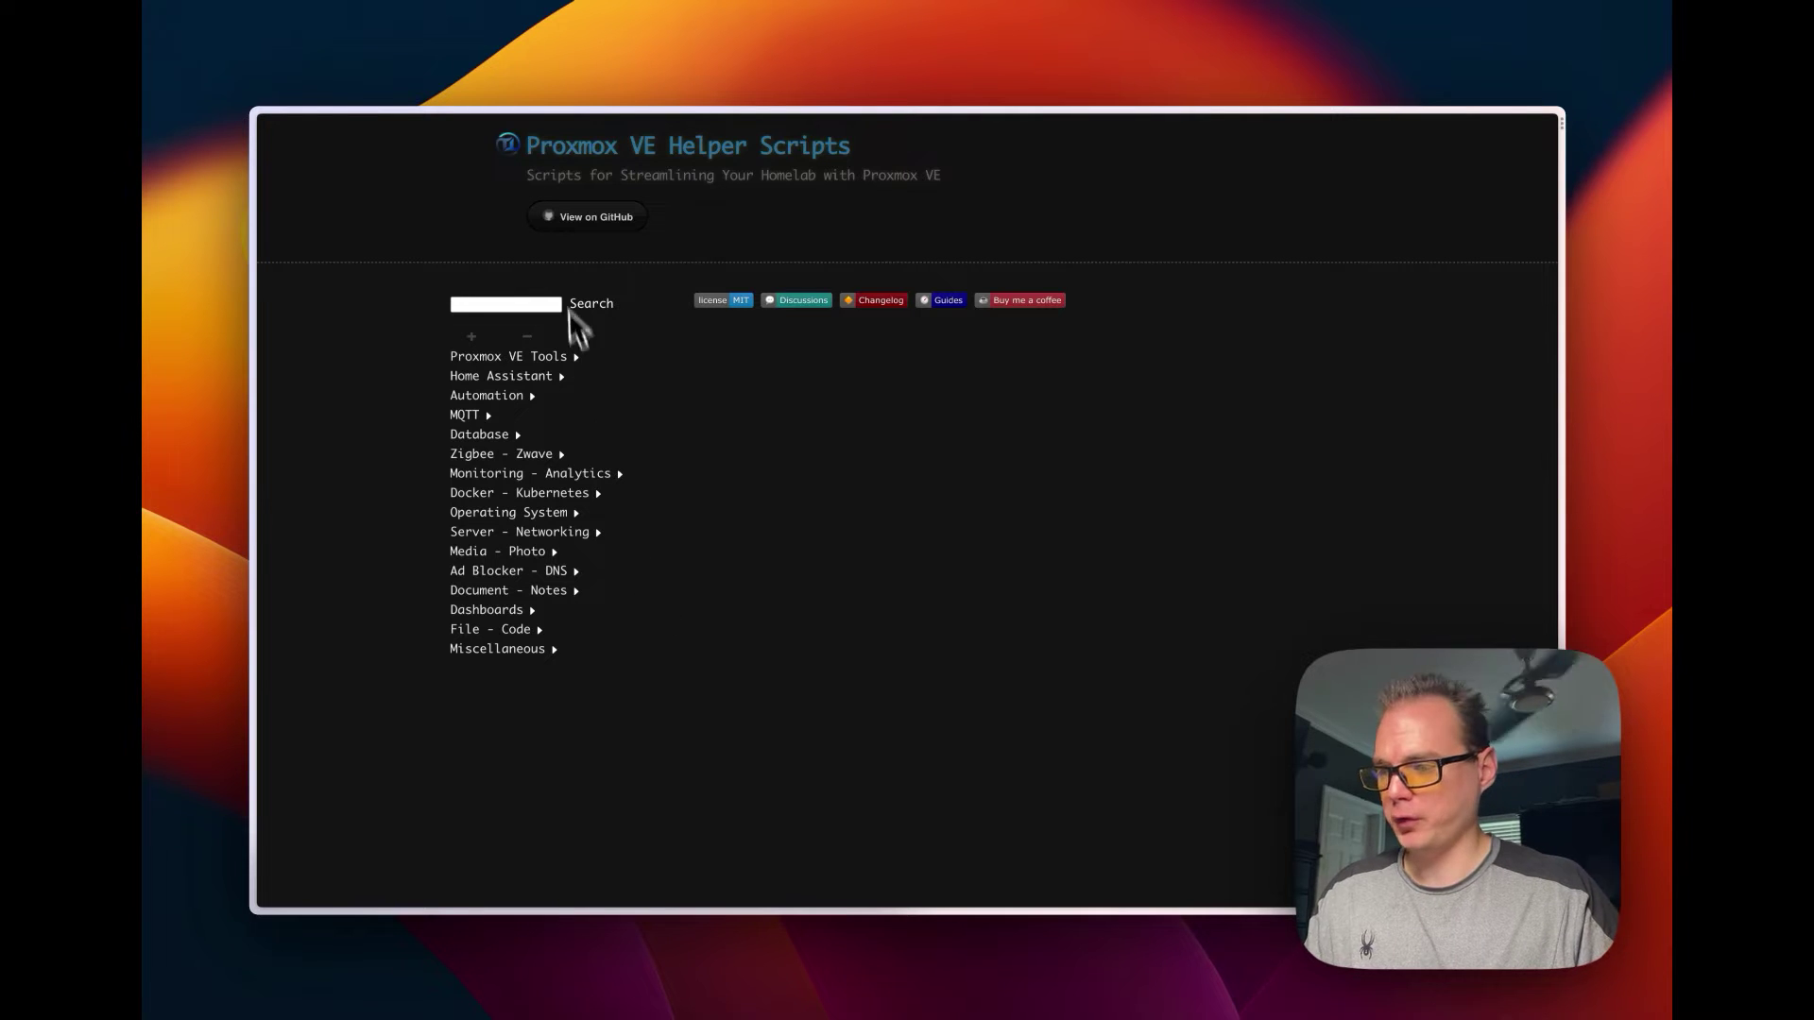
Open the tteck/Proxmox repository's install folder and find the casaos.sh script
left_click(572, 219)
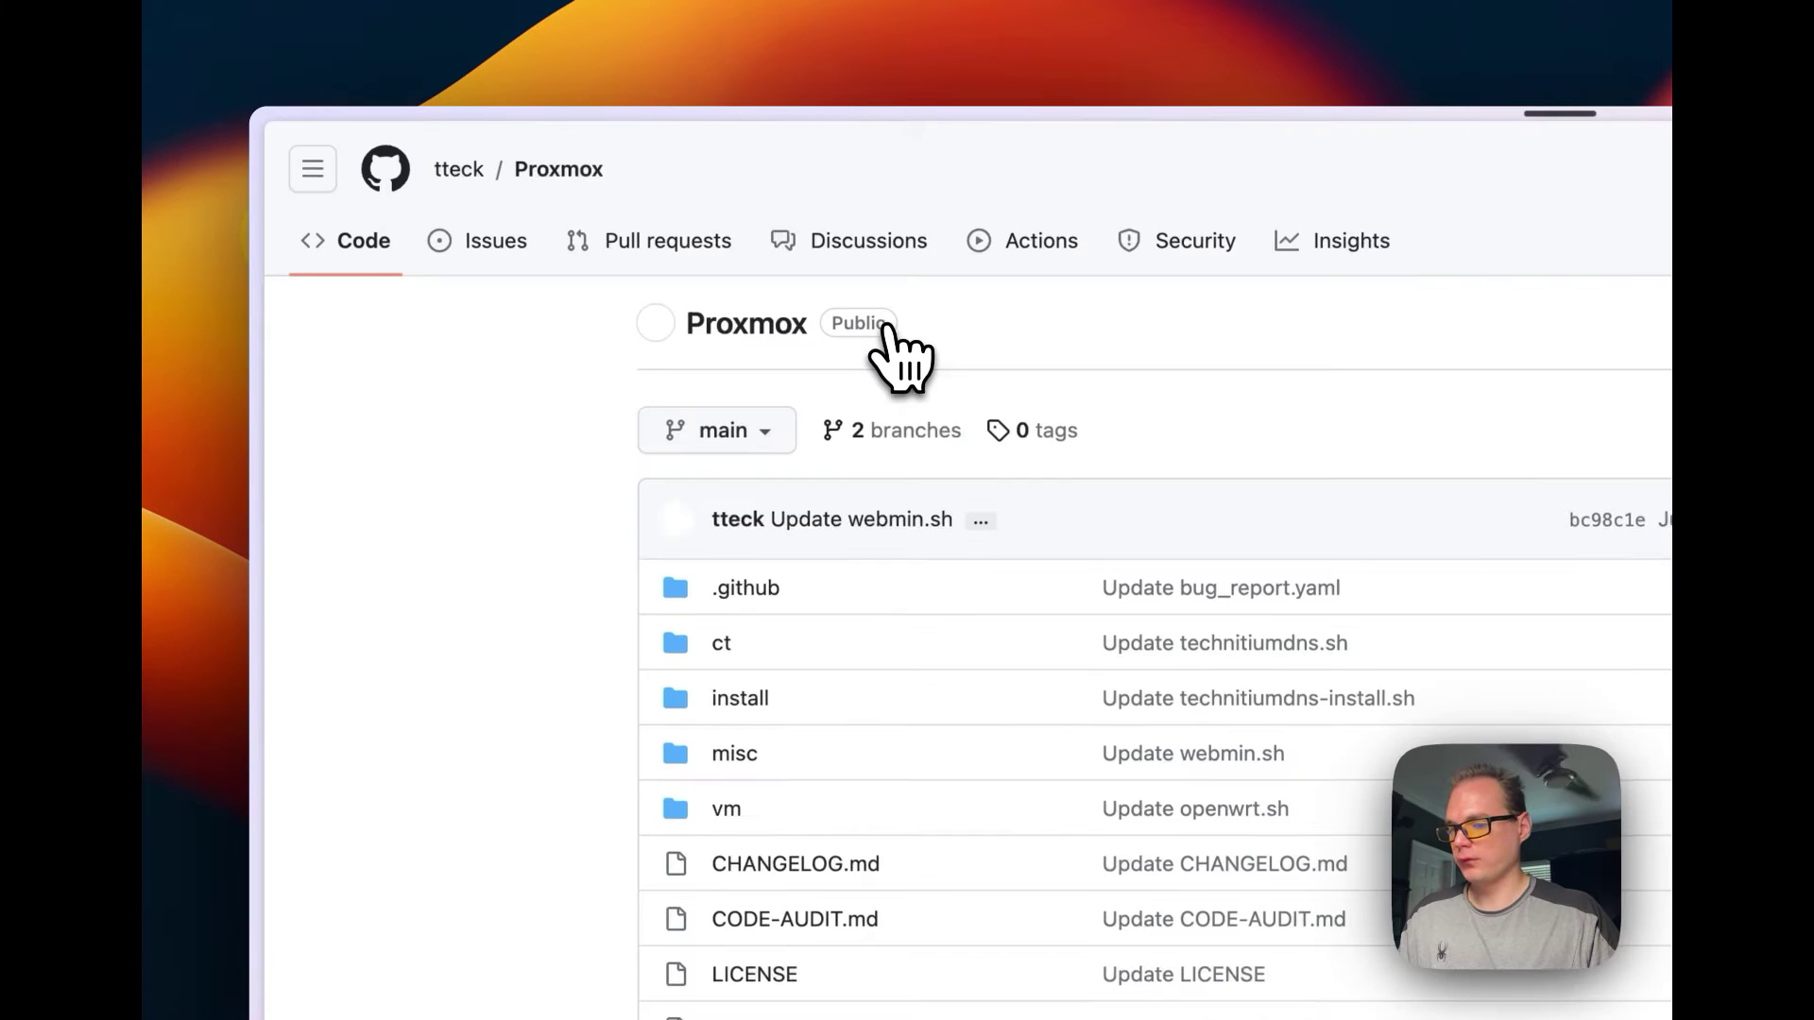
left_click(746, 697)
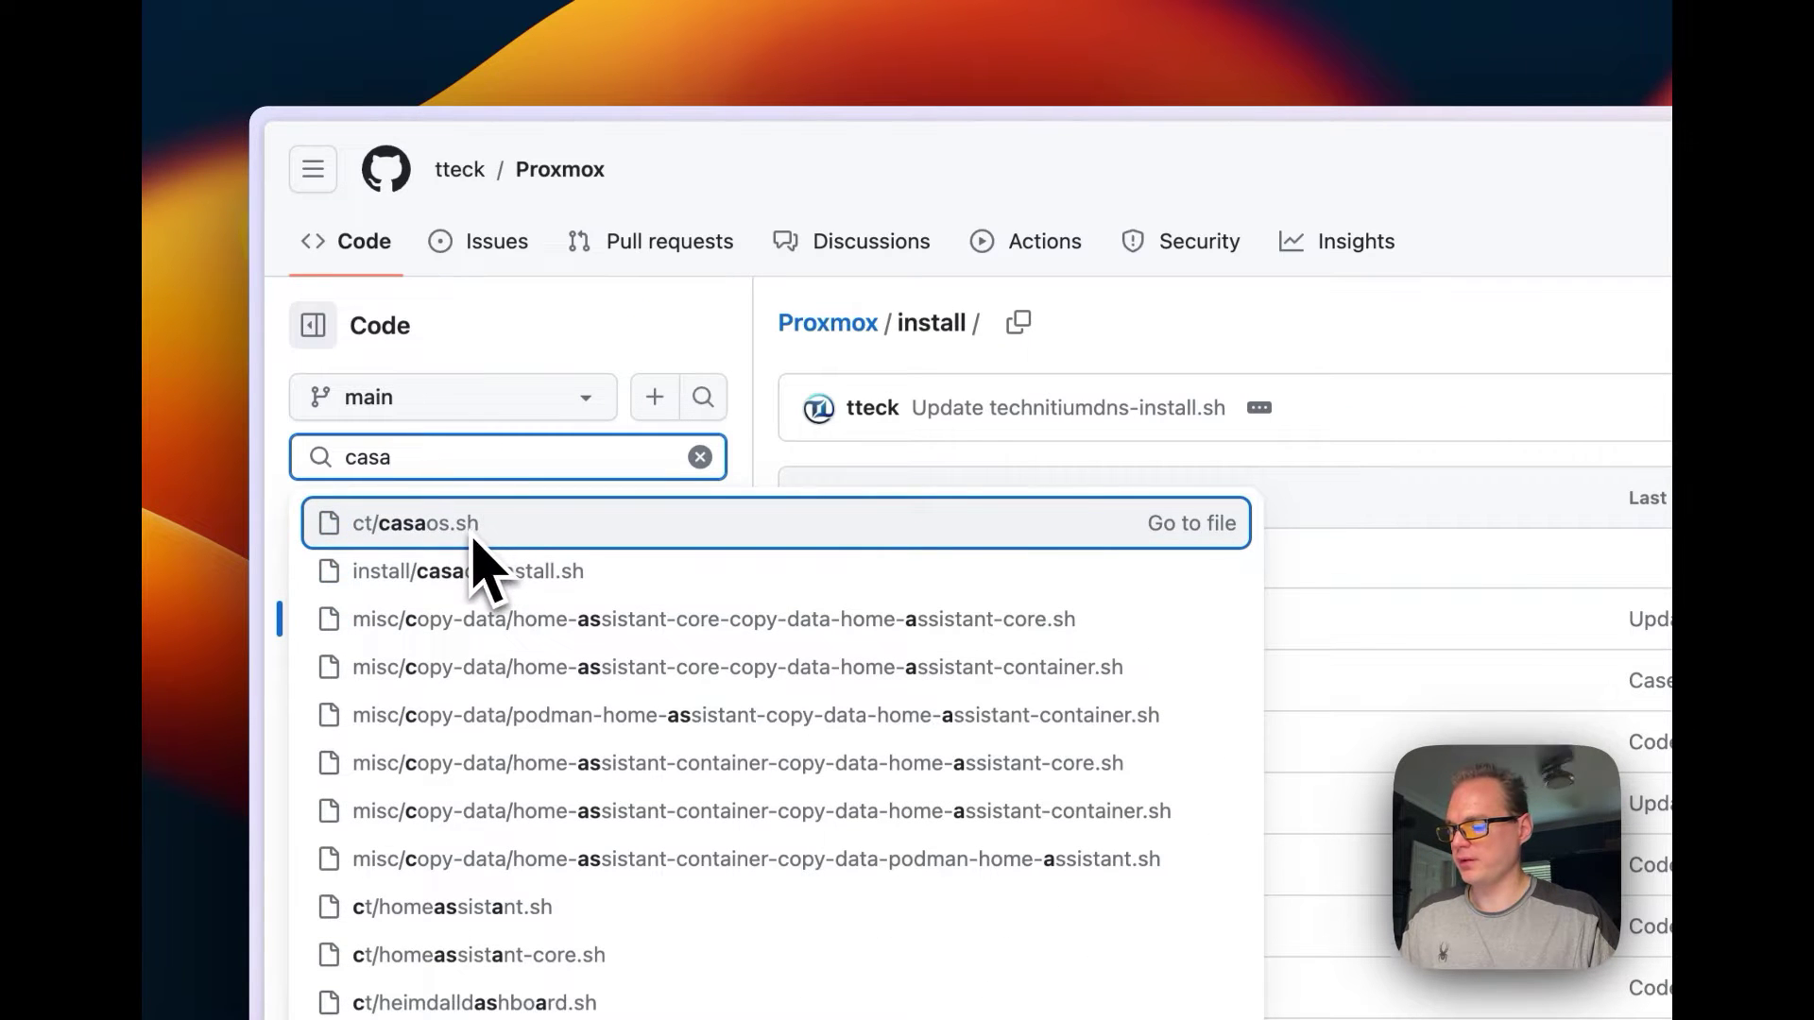
left_click(556, 517)
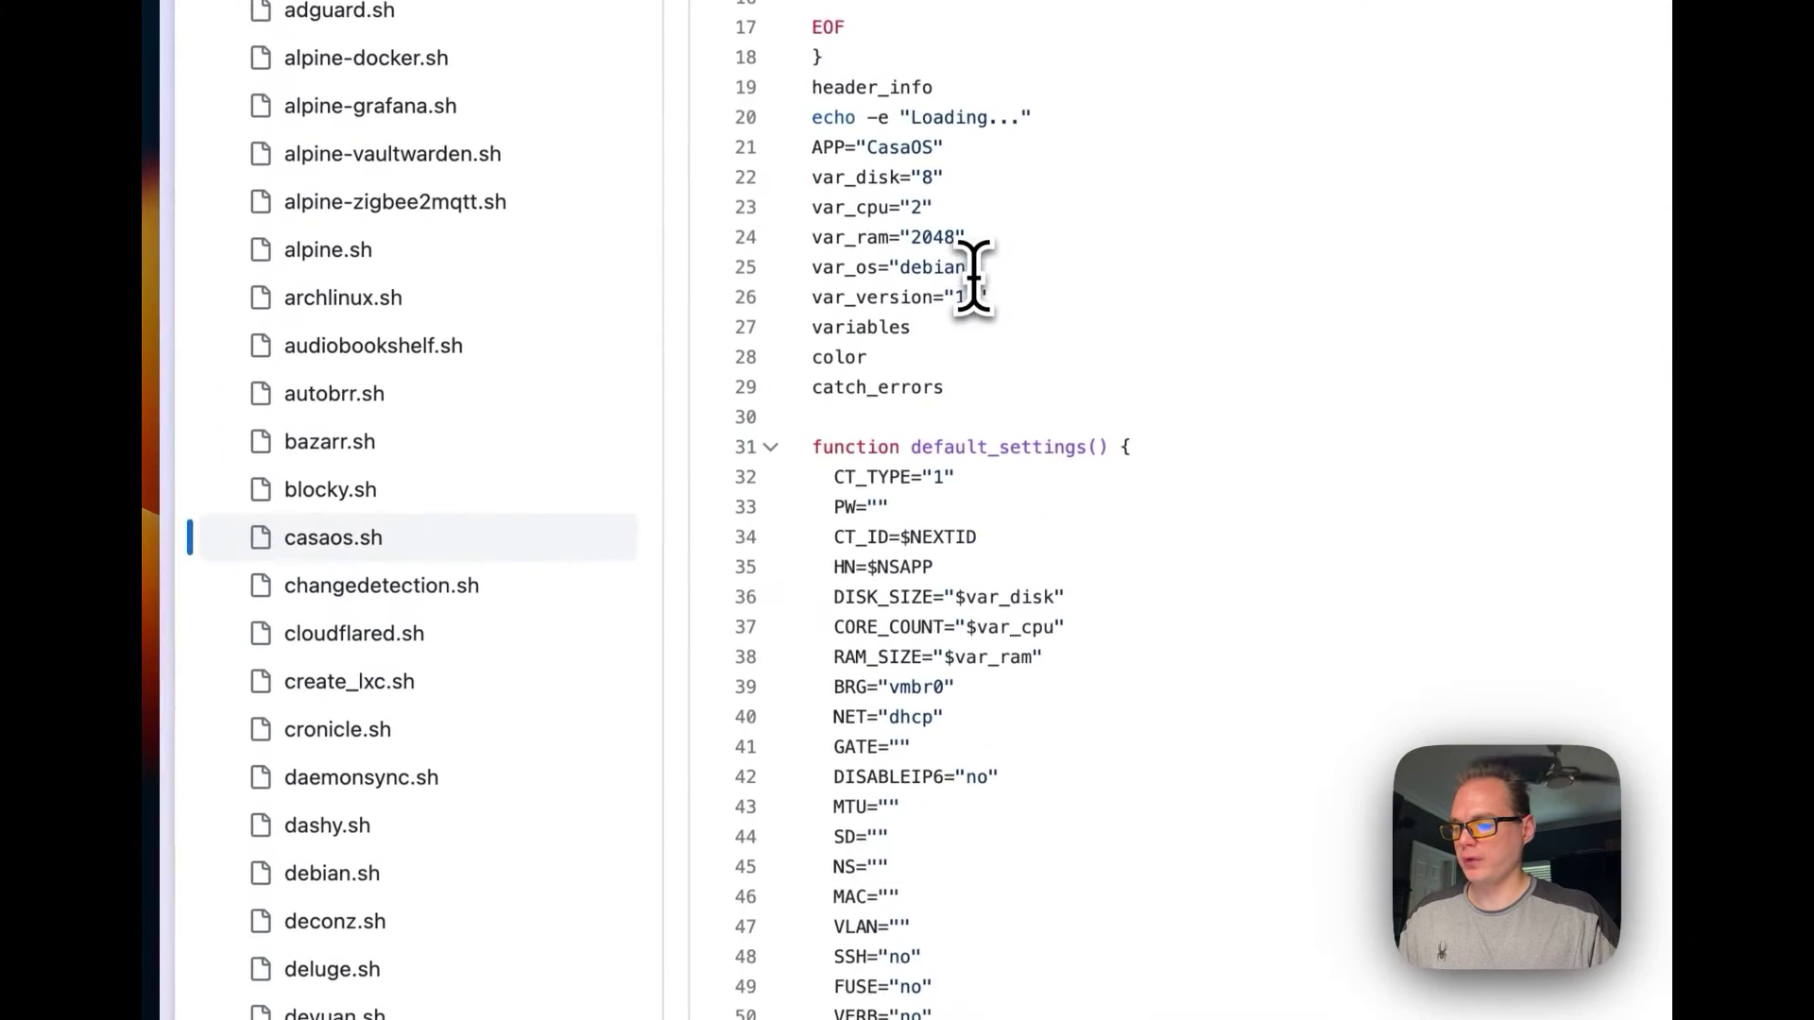
scroll(973, 274, "down", 3)
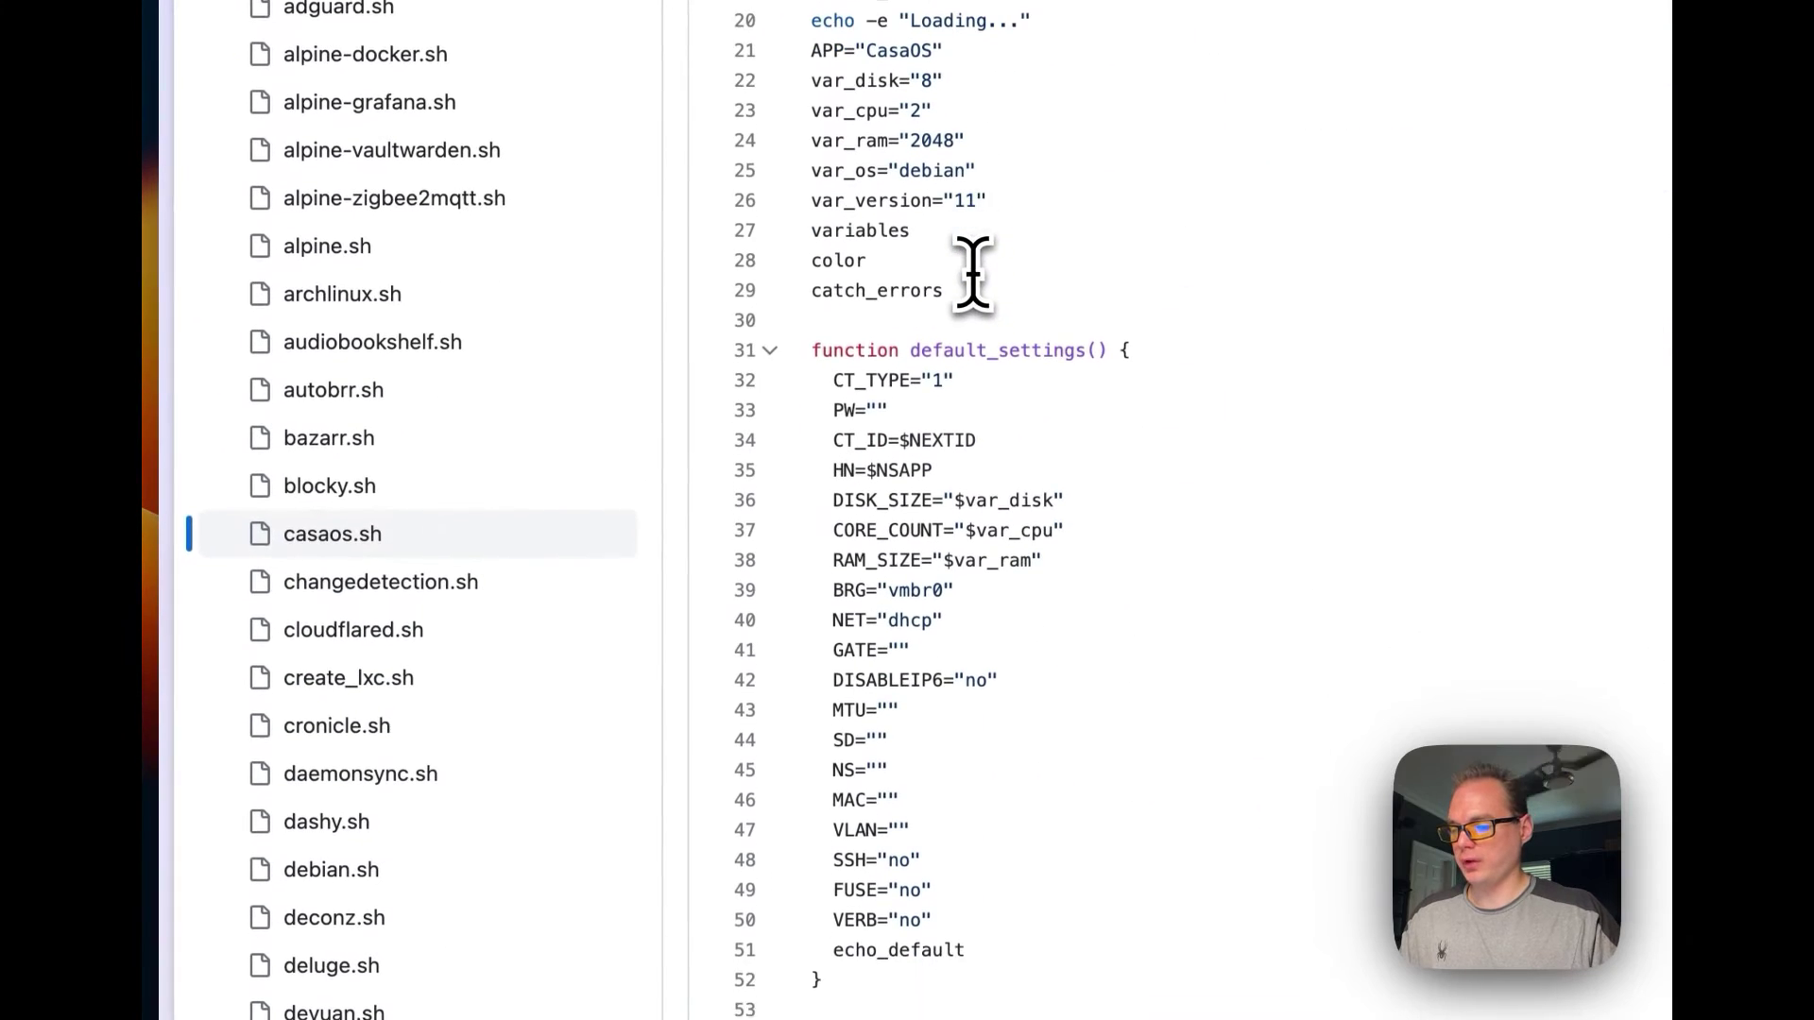
left_click_drag(817, 342, 911, 897)
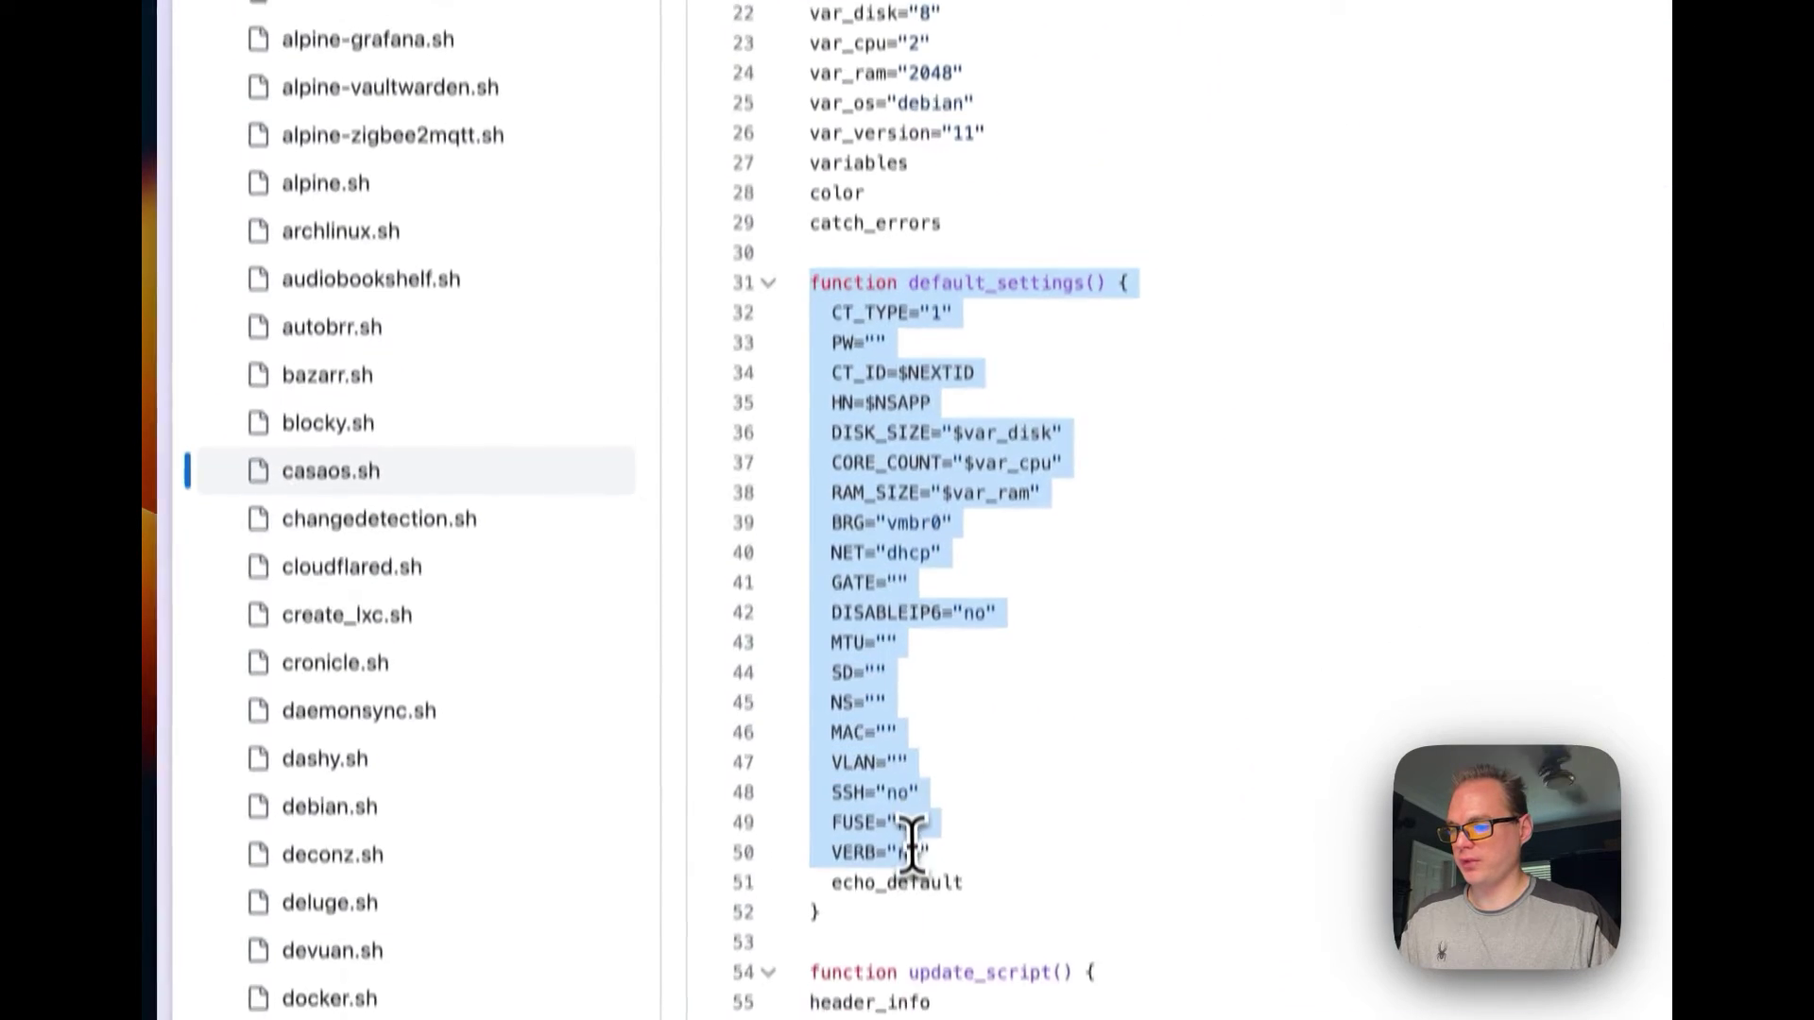
left_click(814, 19)
left_click_drag(831, 642, 830, 697)
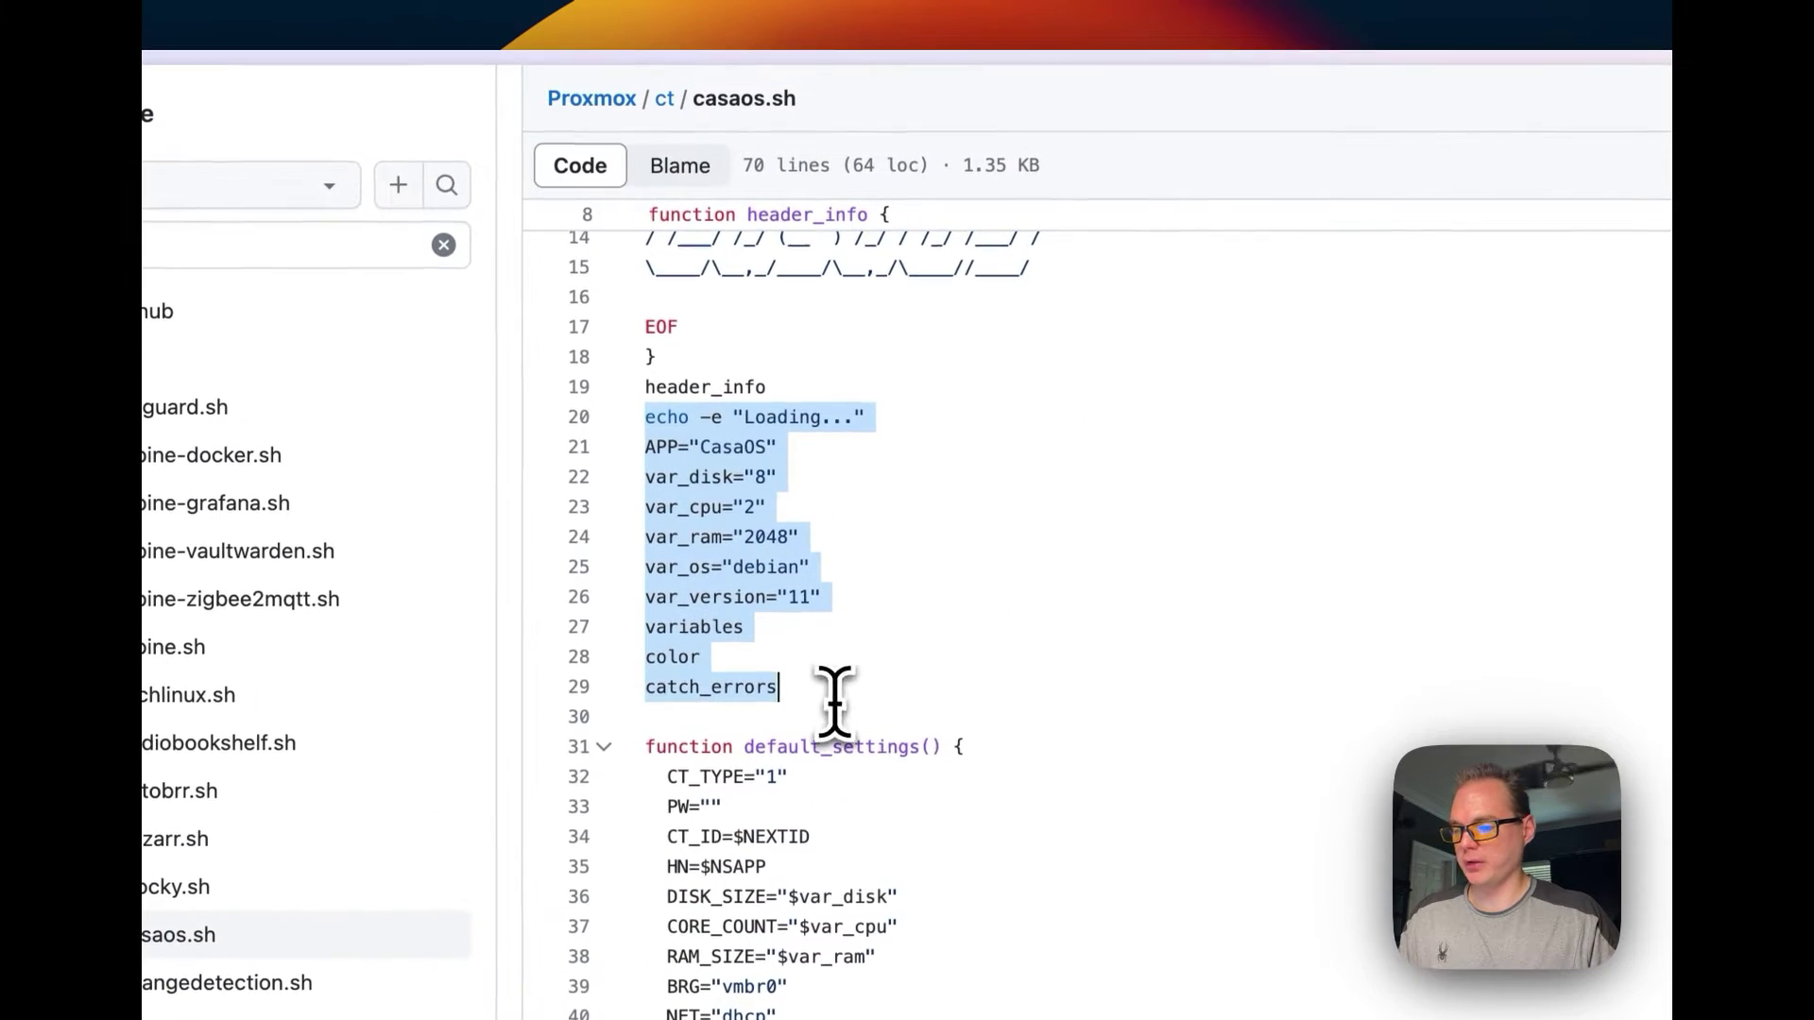
scroll(1145, 680, "down", 5)
scroll(1075, 612, "up", 1)
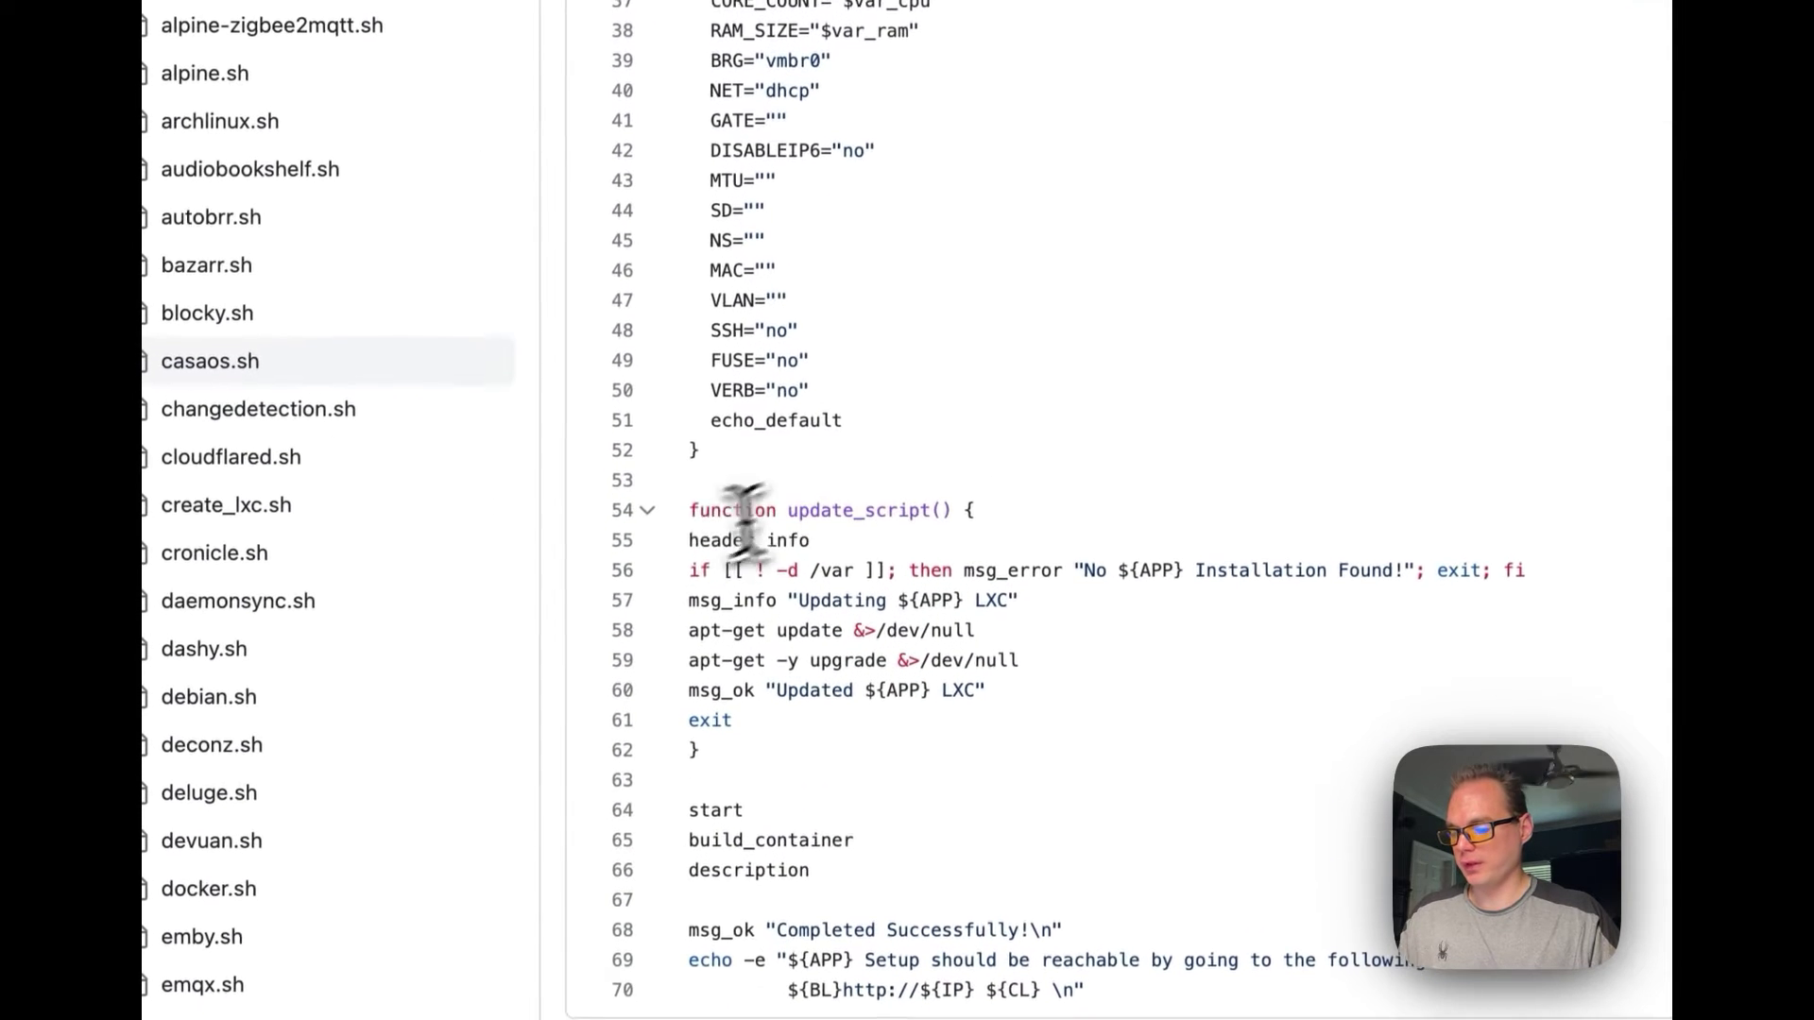
left_click_drag(682, 582, 770, 755)
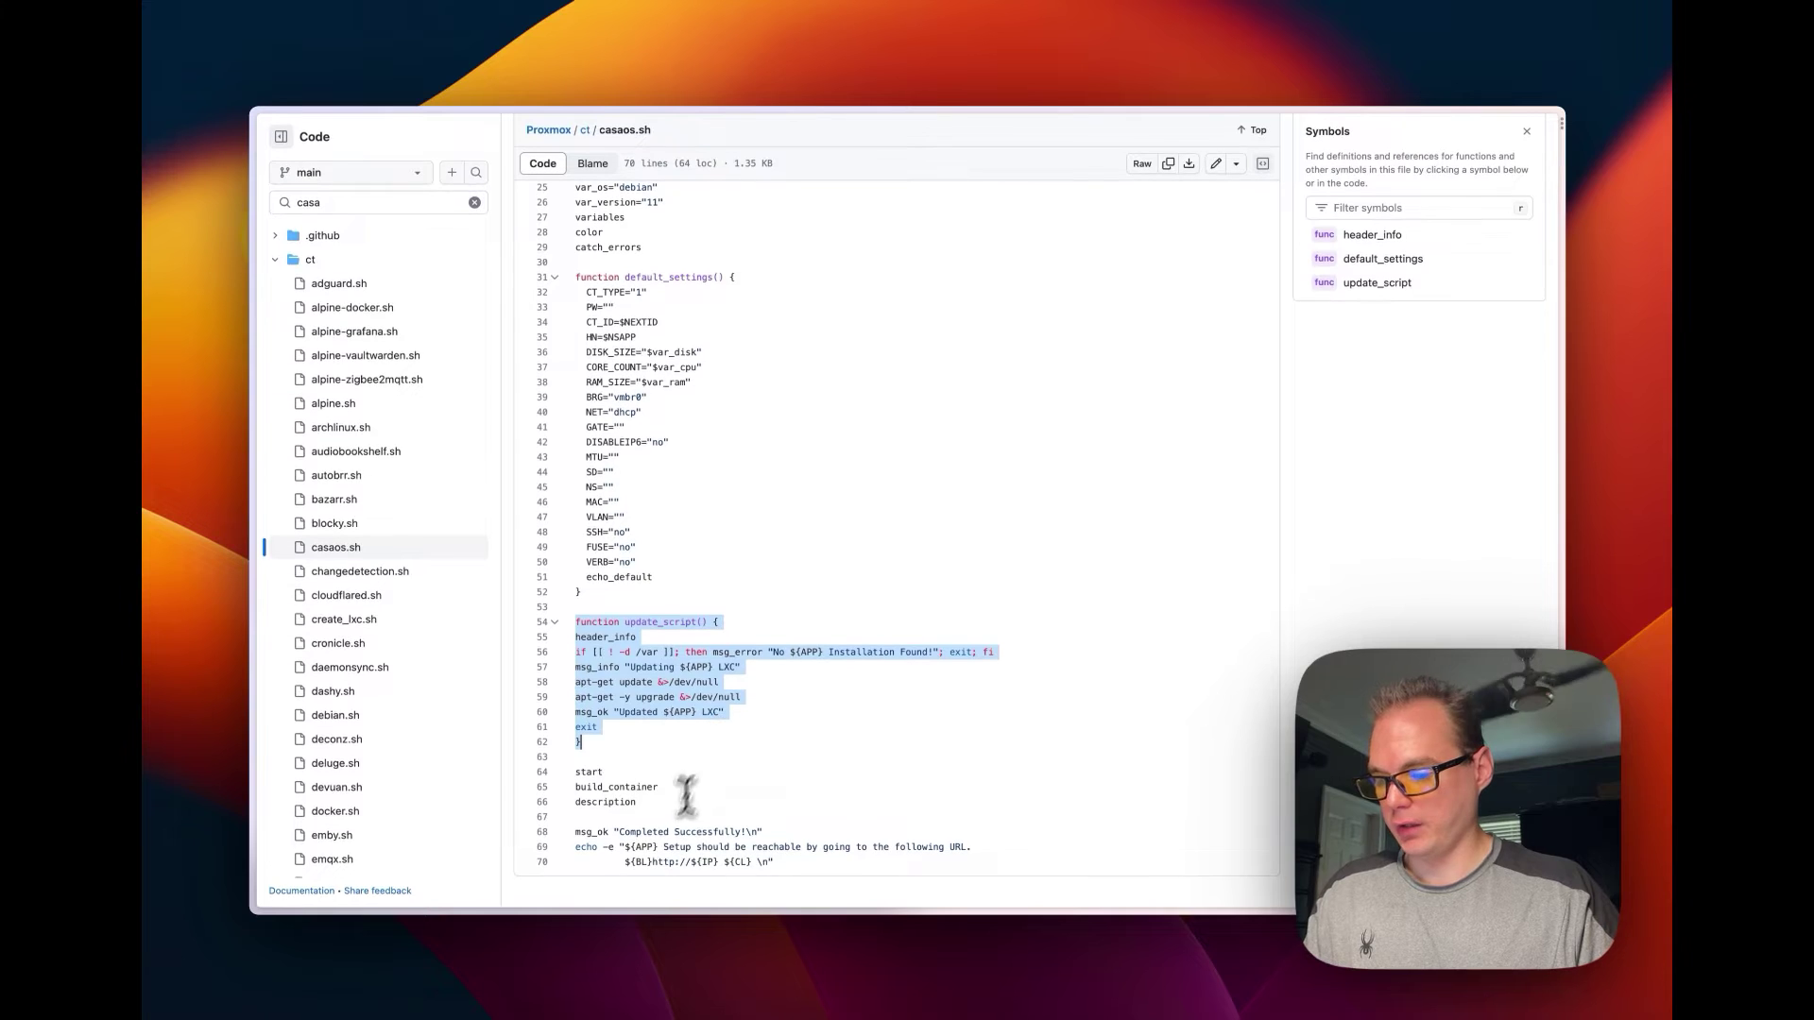
left_click_drag(573, 831, 796, 867)
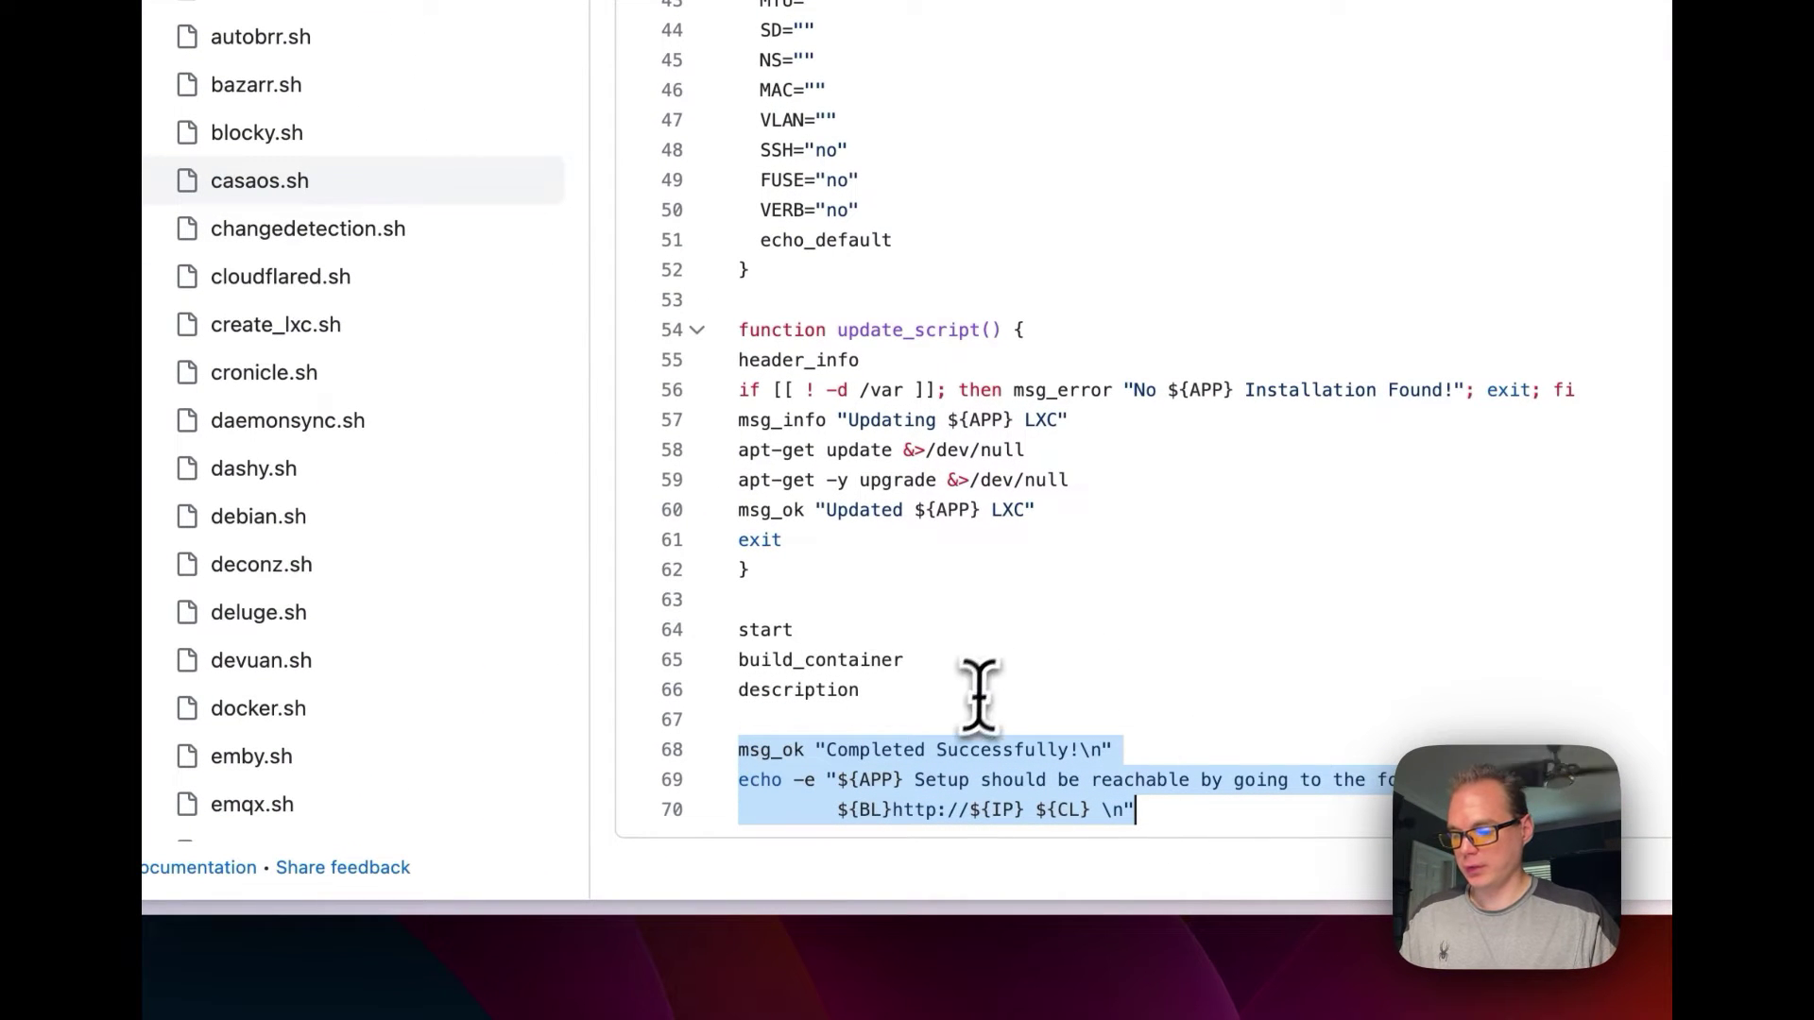
left_click_drag(749, 659, 968, 659)
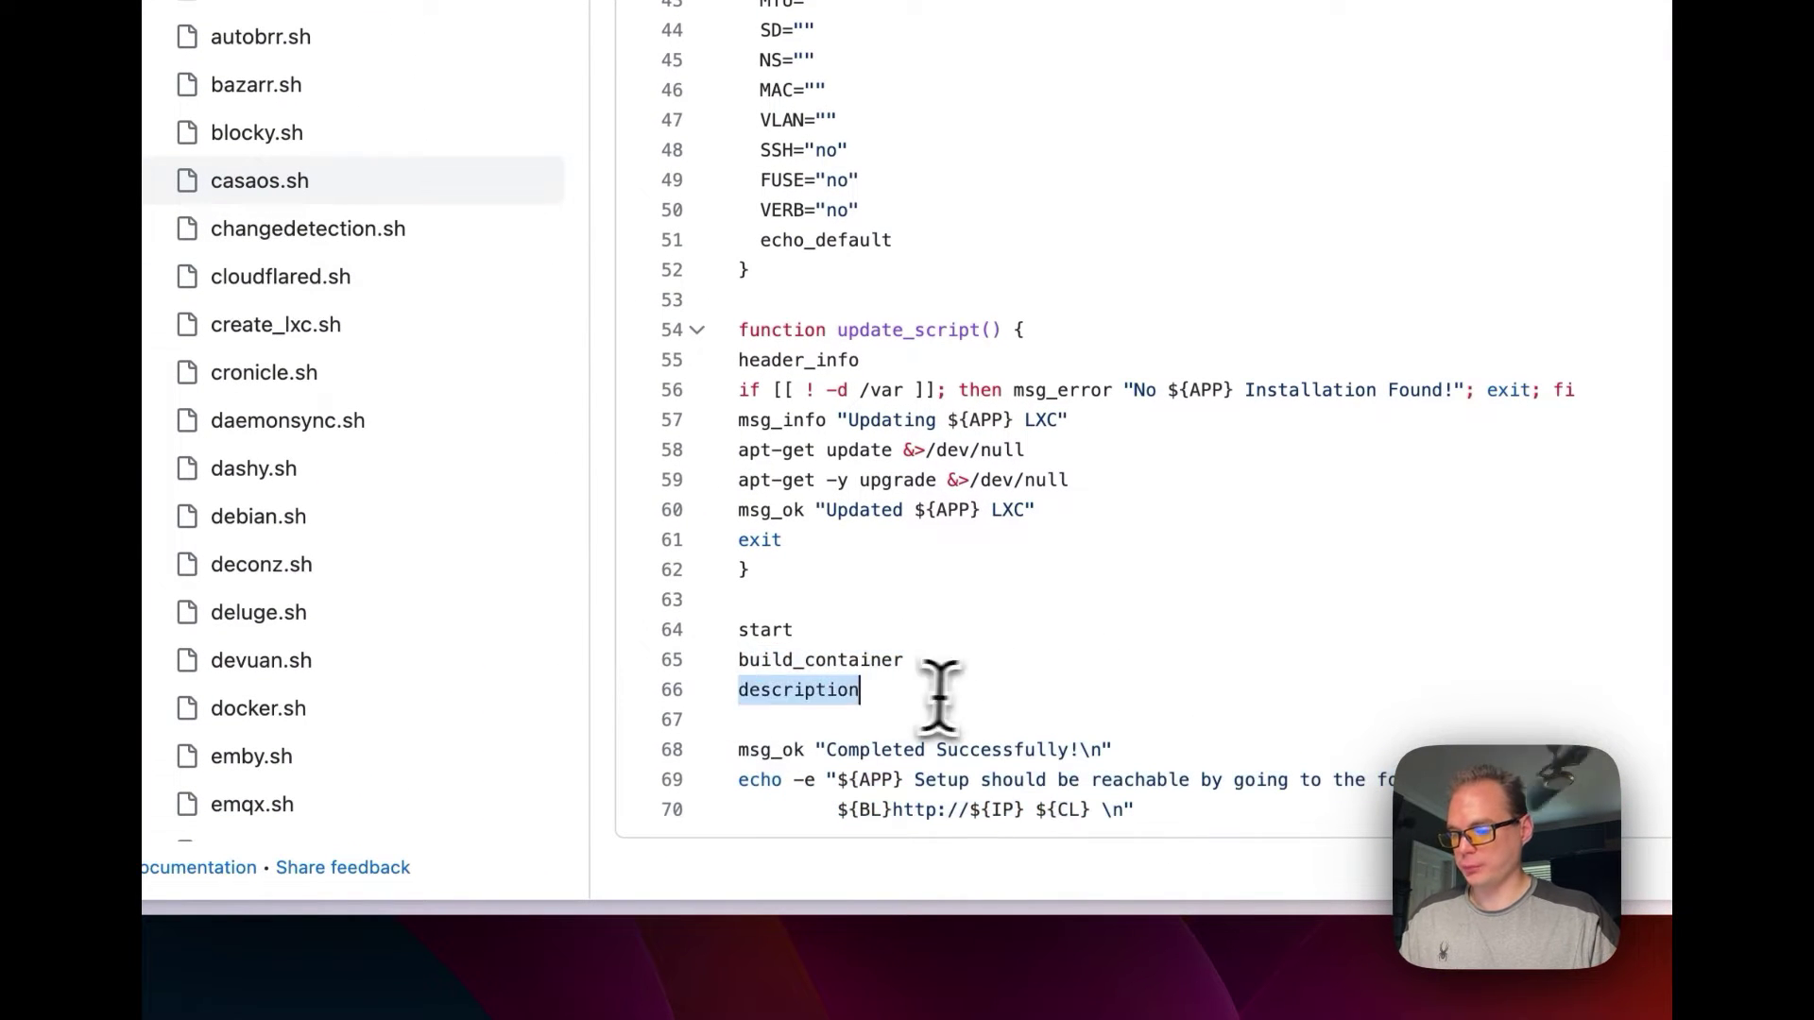
scroll(938, 694, "up", 10)
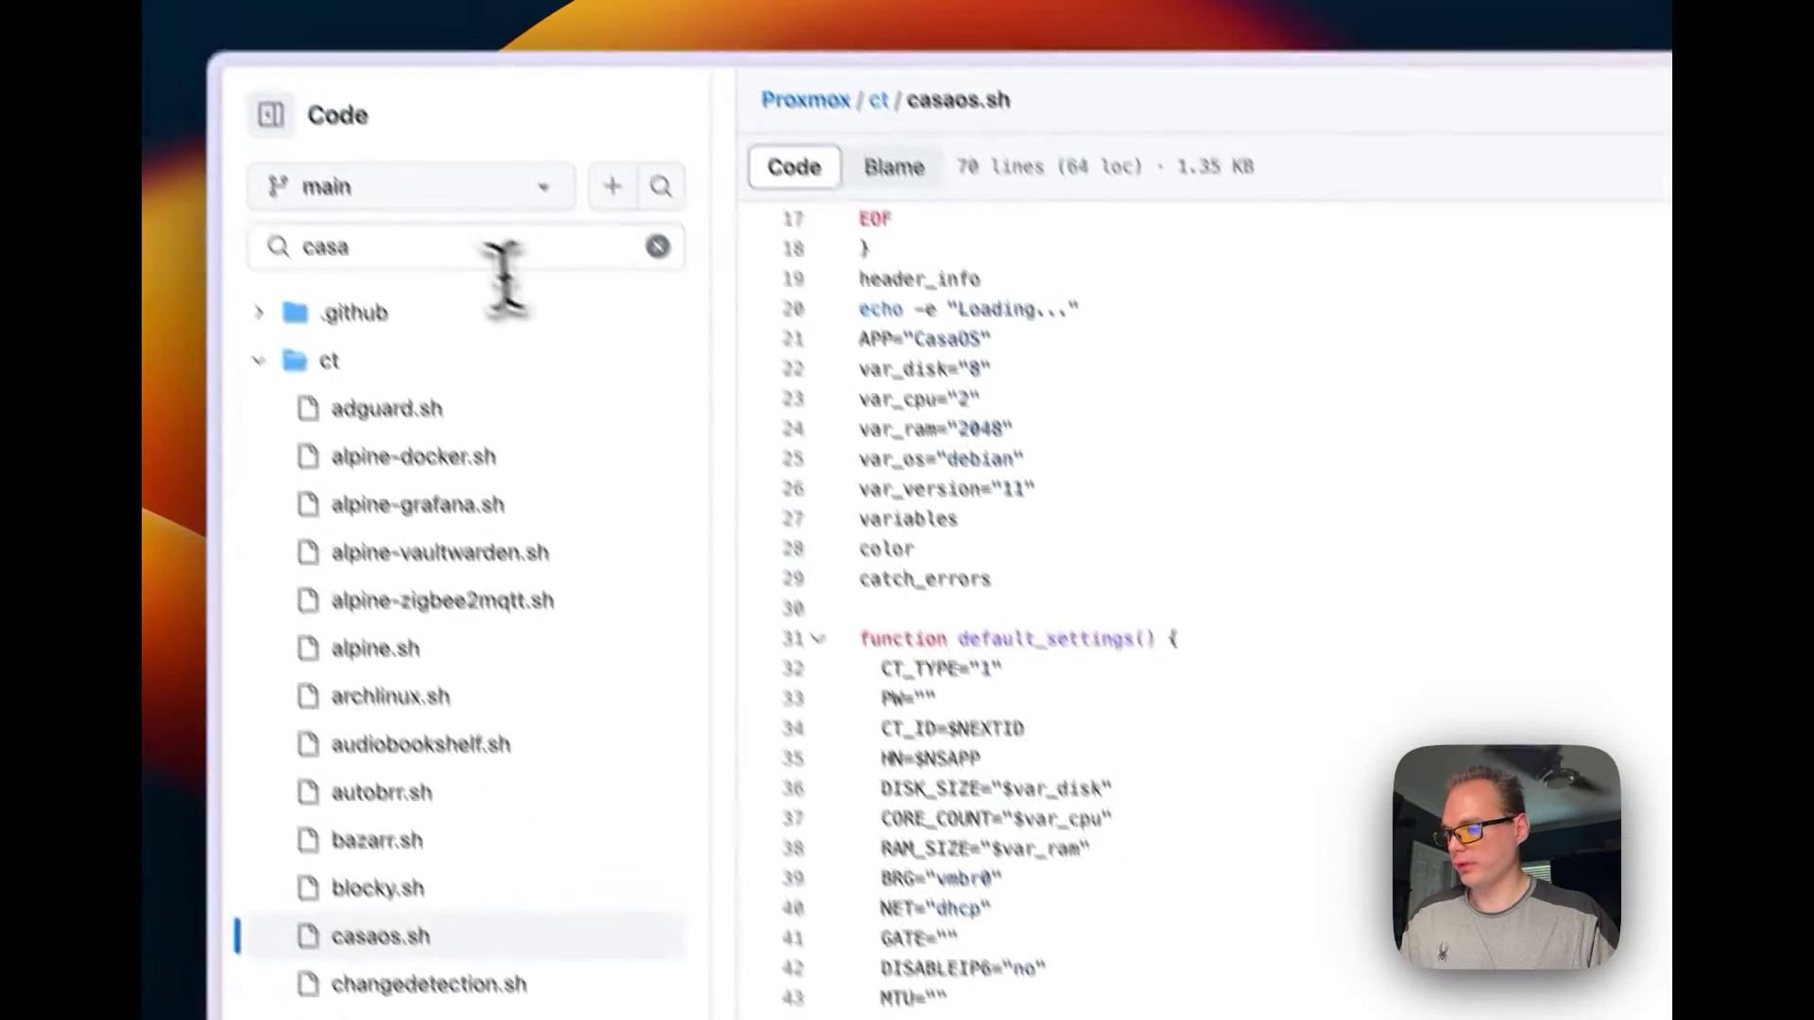
left_click(501, 250)
Open casaos-install.sh and highlight setting_up_container and the dependency install lines 16–20
left_click(444, 363)
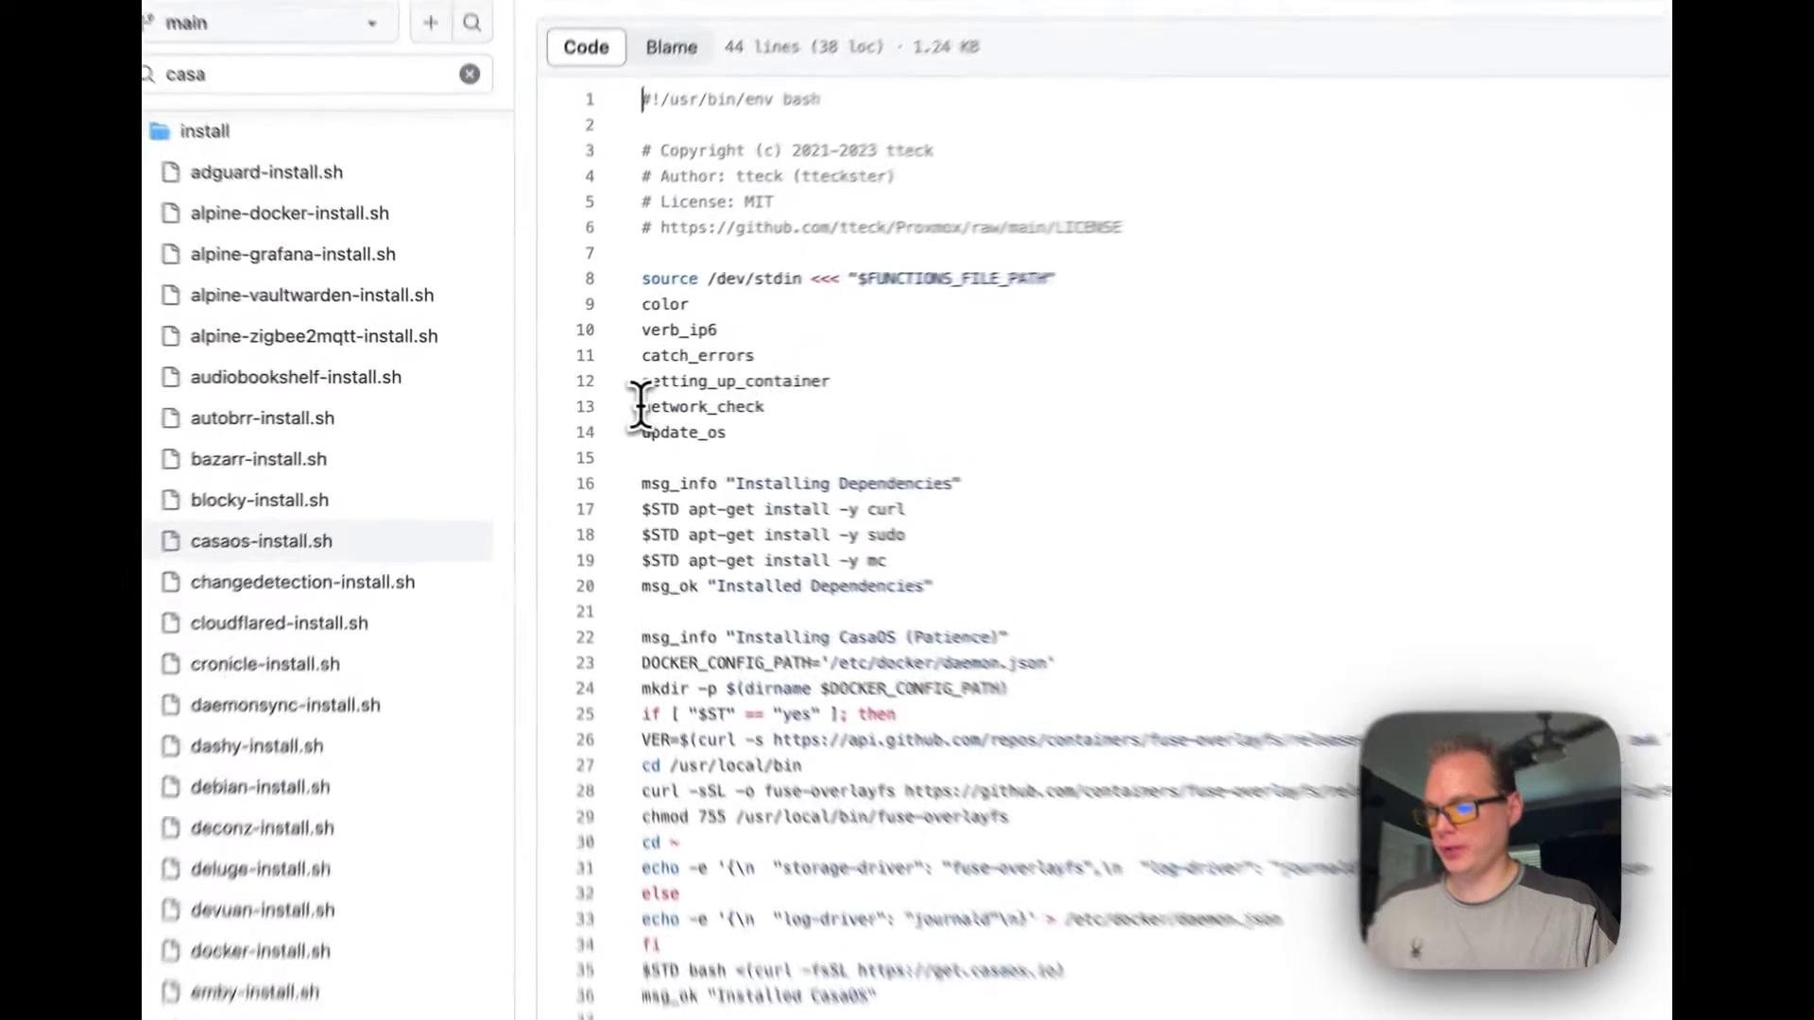
left_click_drag(576, 390, 670, 382)
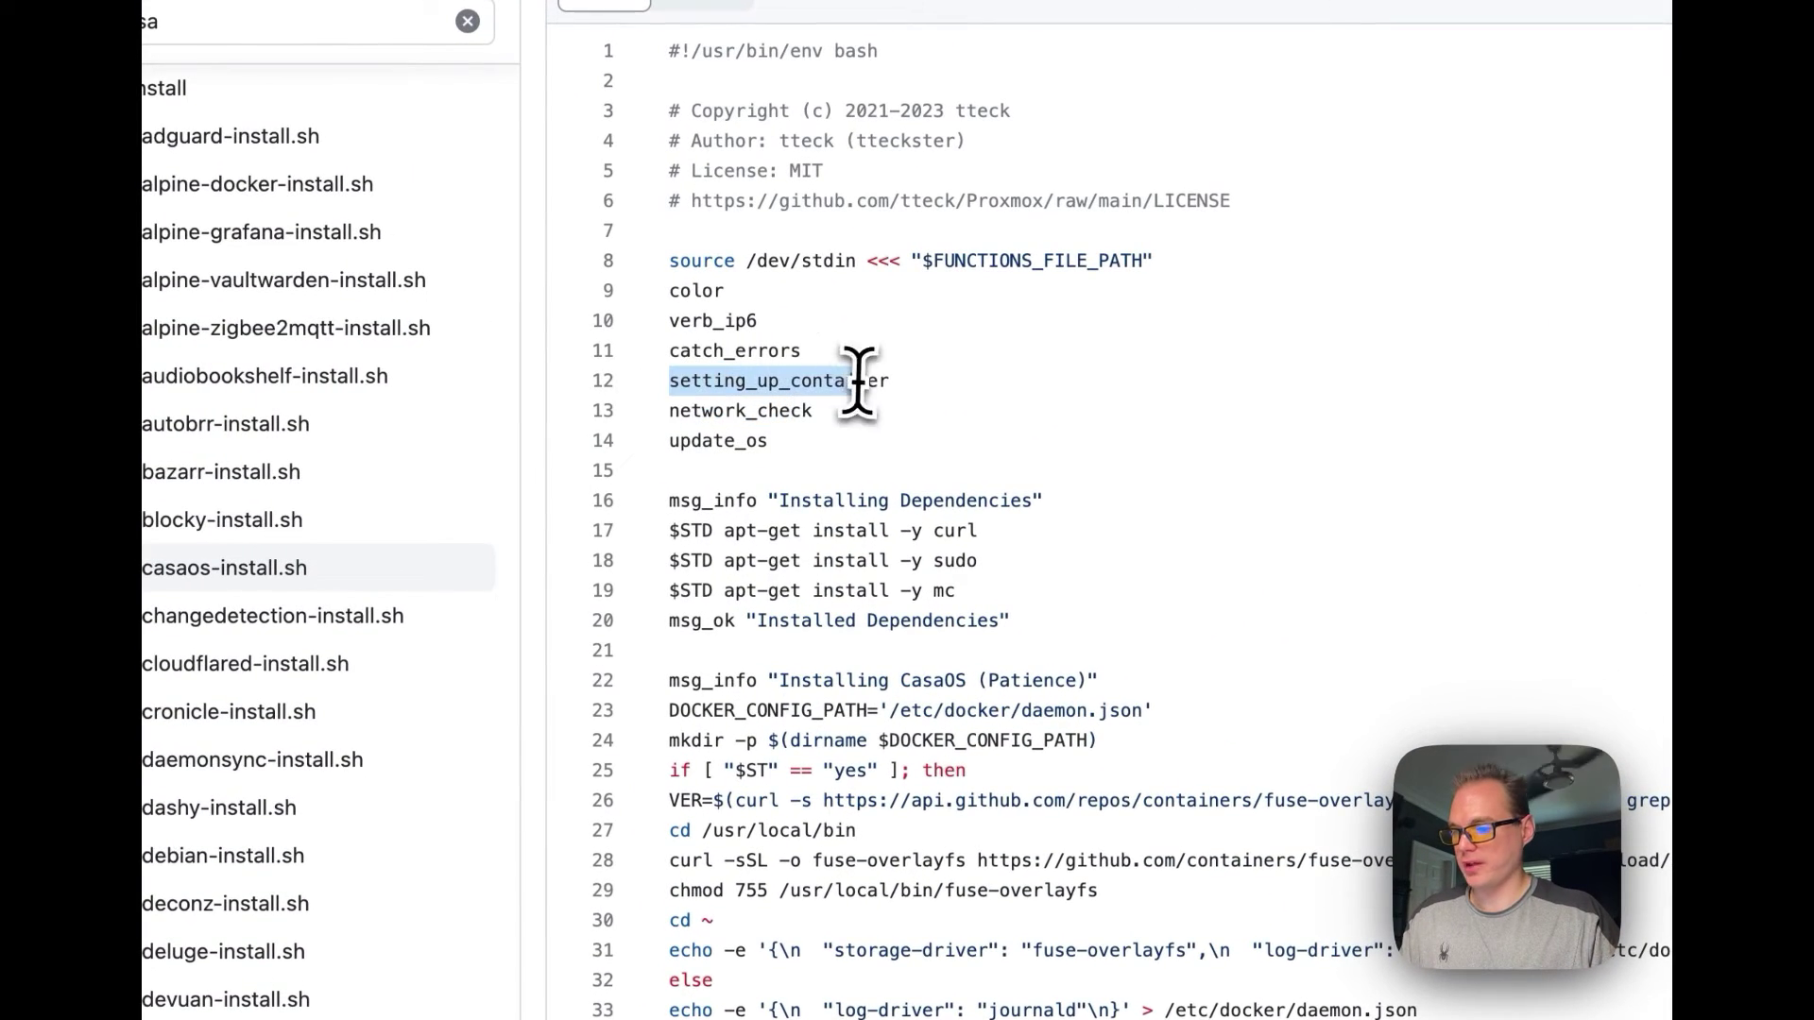
left_click(718, 463)
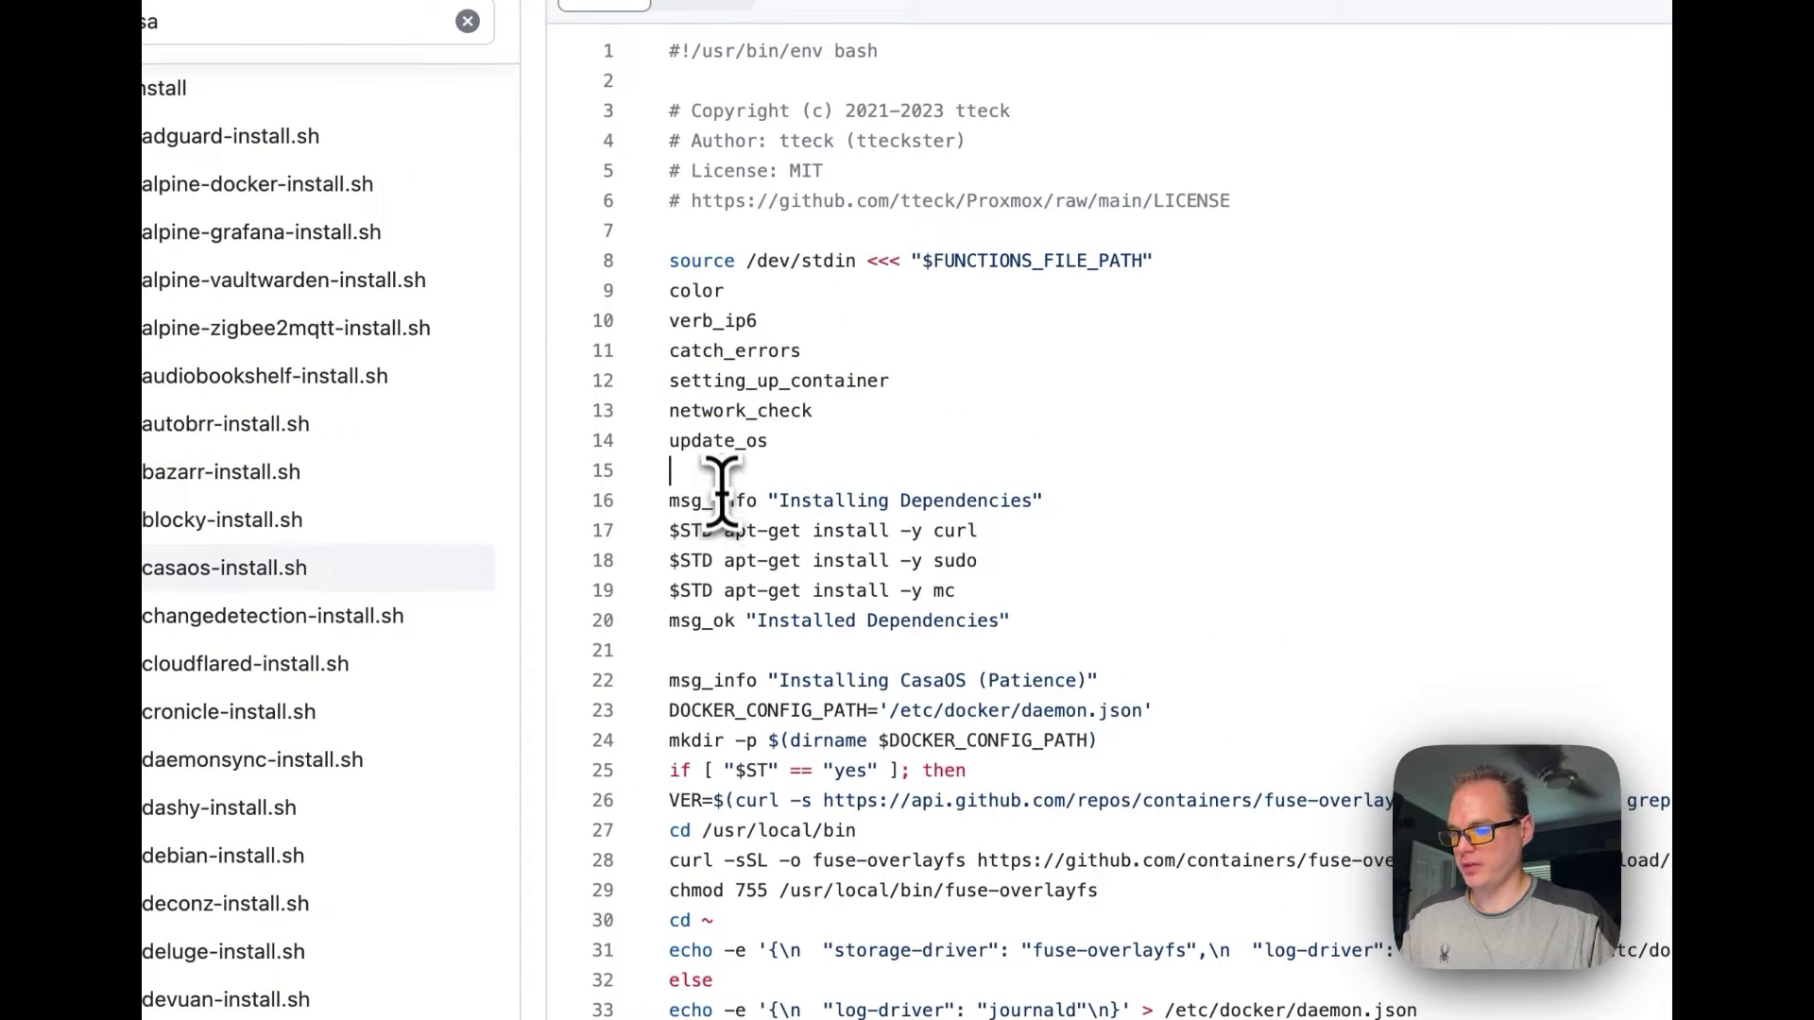
left_click_drag(714, 499, 1067, 644)
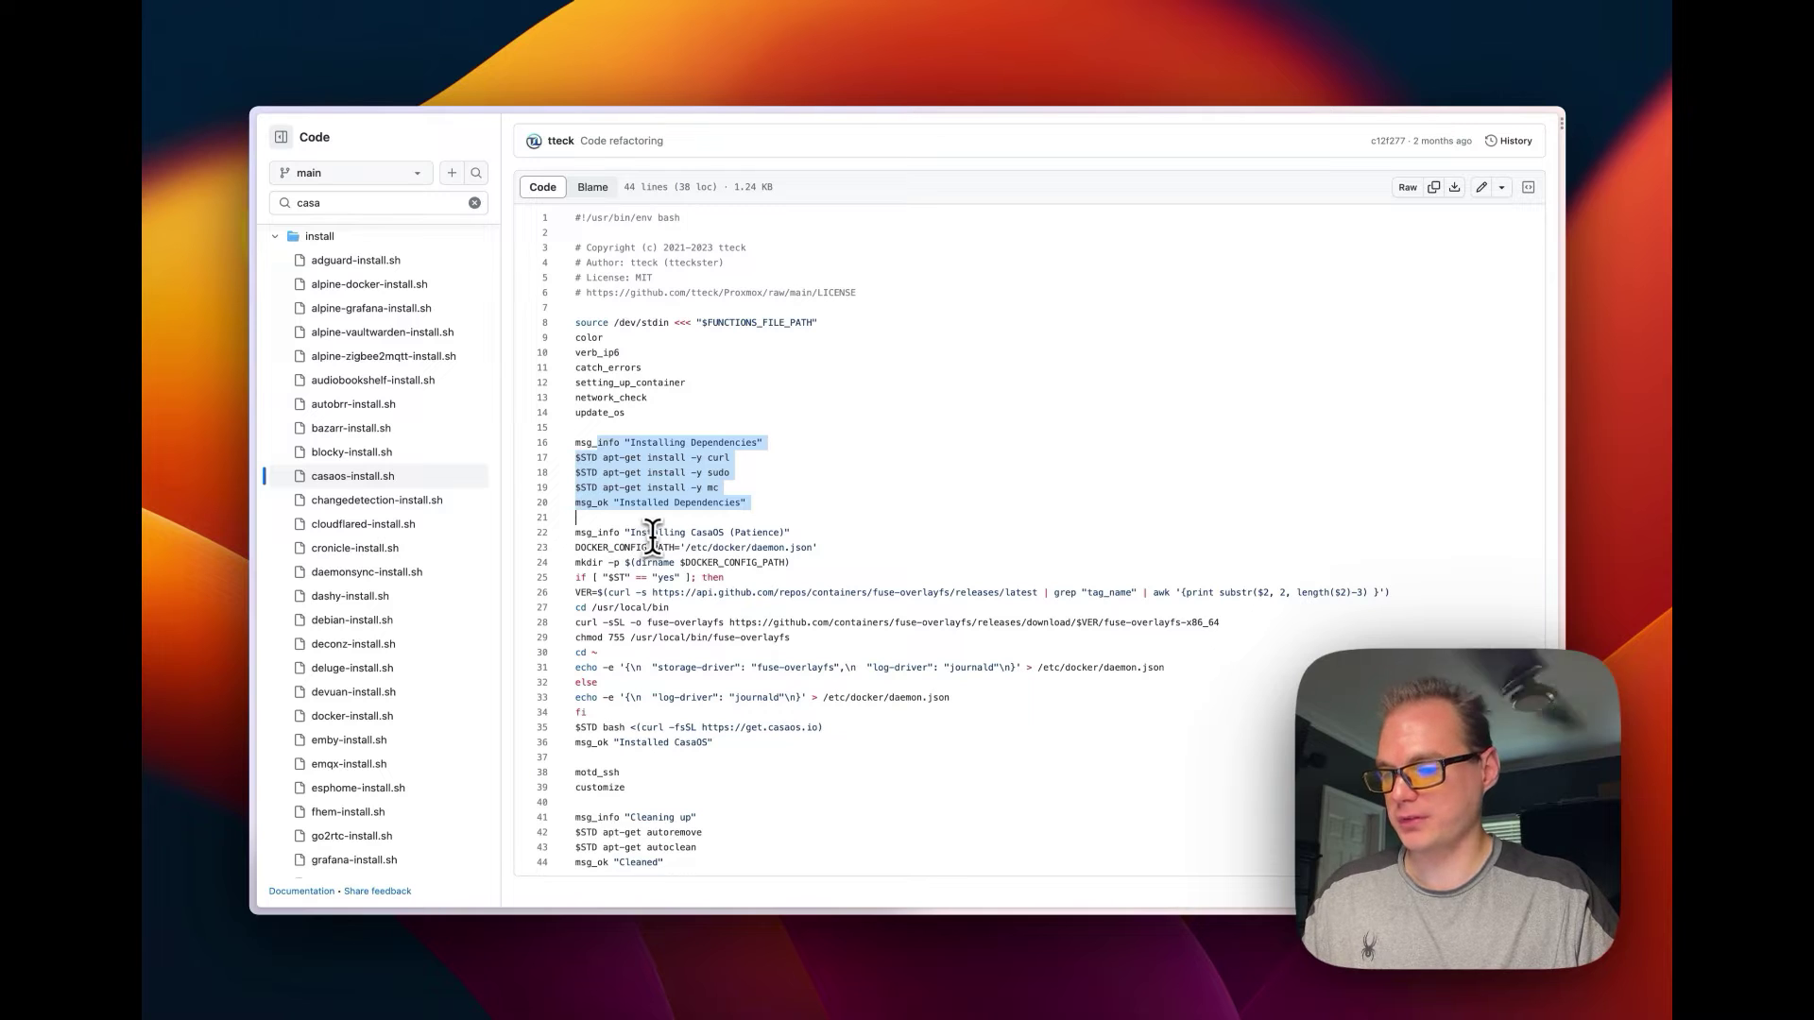
Highlight the Installing CasaOS message, DOCKER_CONFIG_PATH, daemon.json mkdir and $ST check lines
left_click_drag(576, 536, 792, 533)
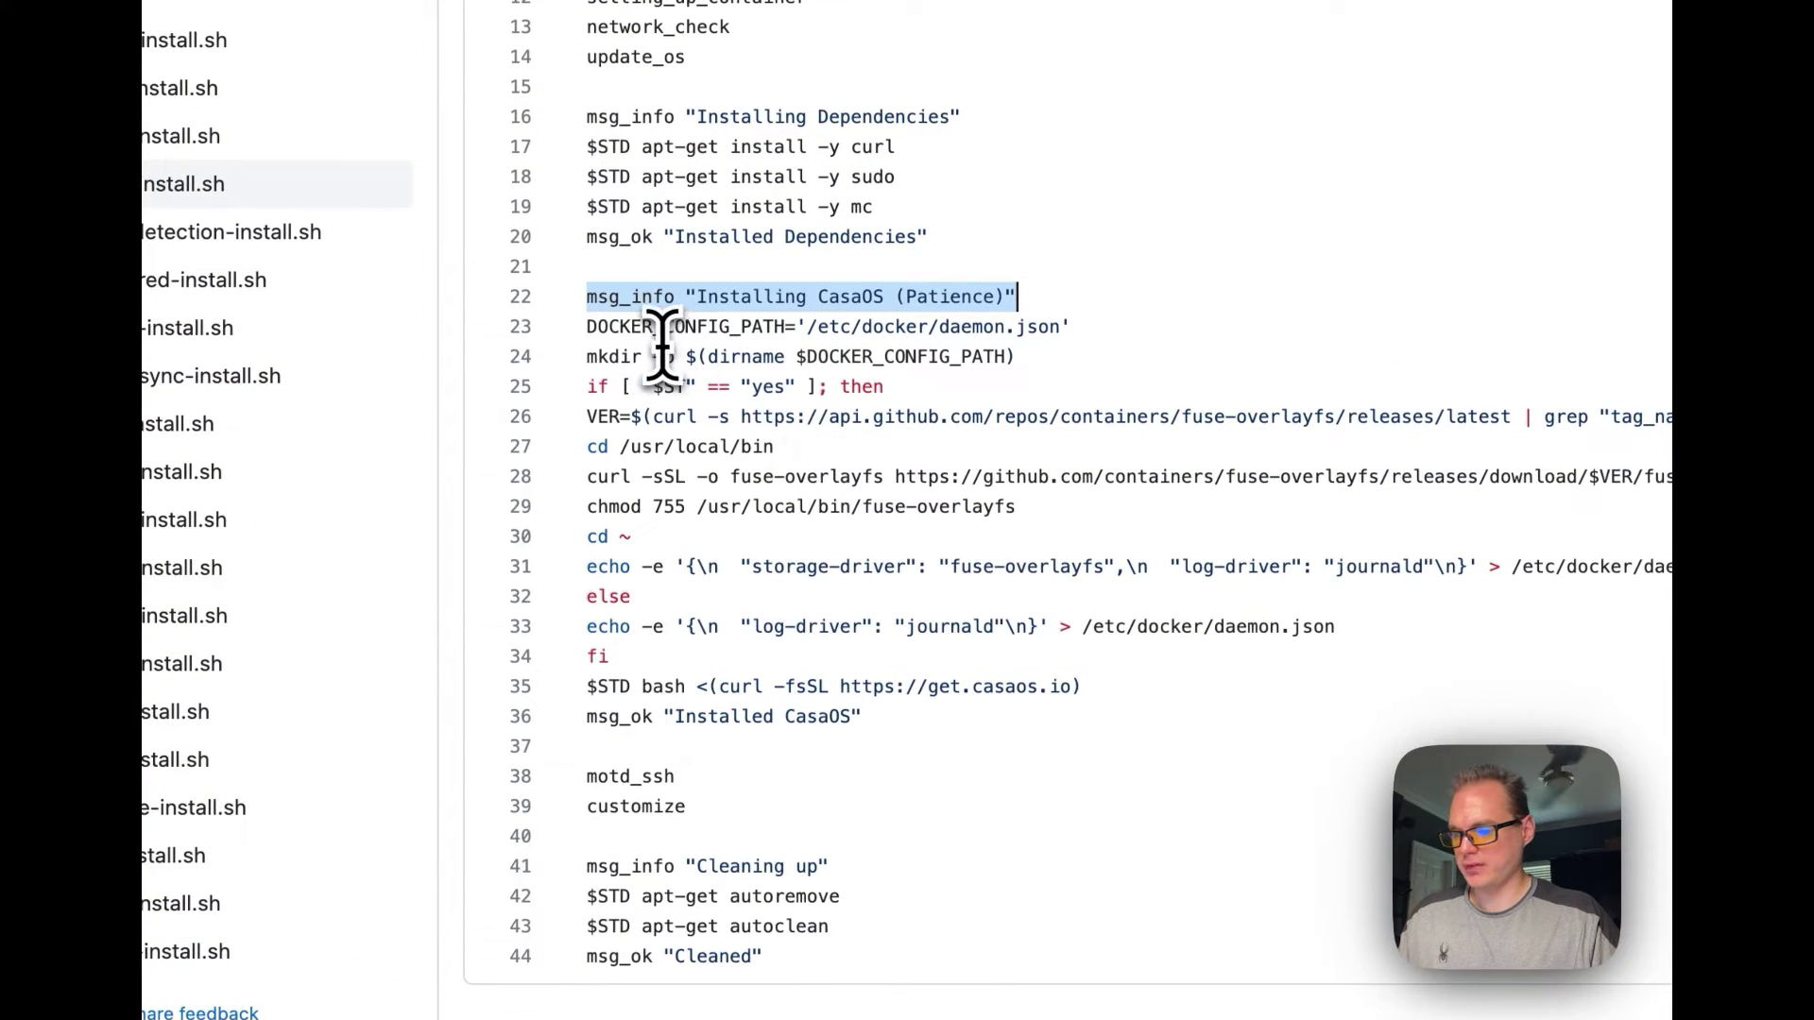
left_click_drag(587, 327, 1178, 333)
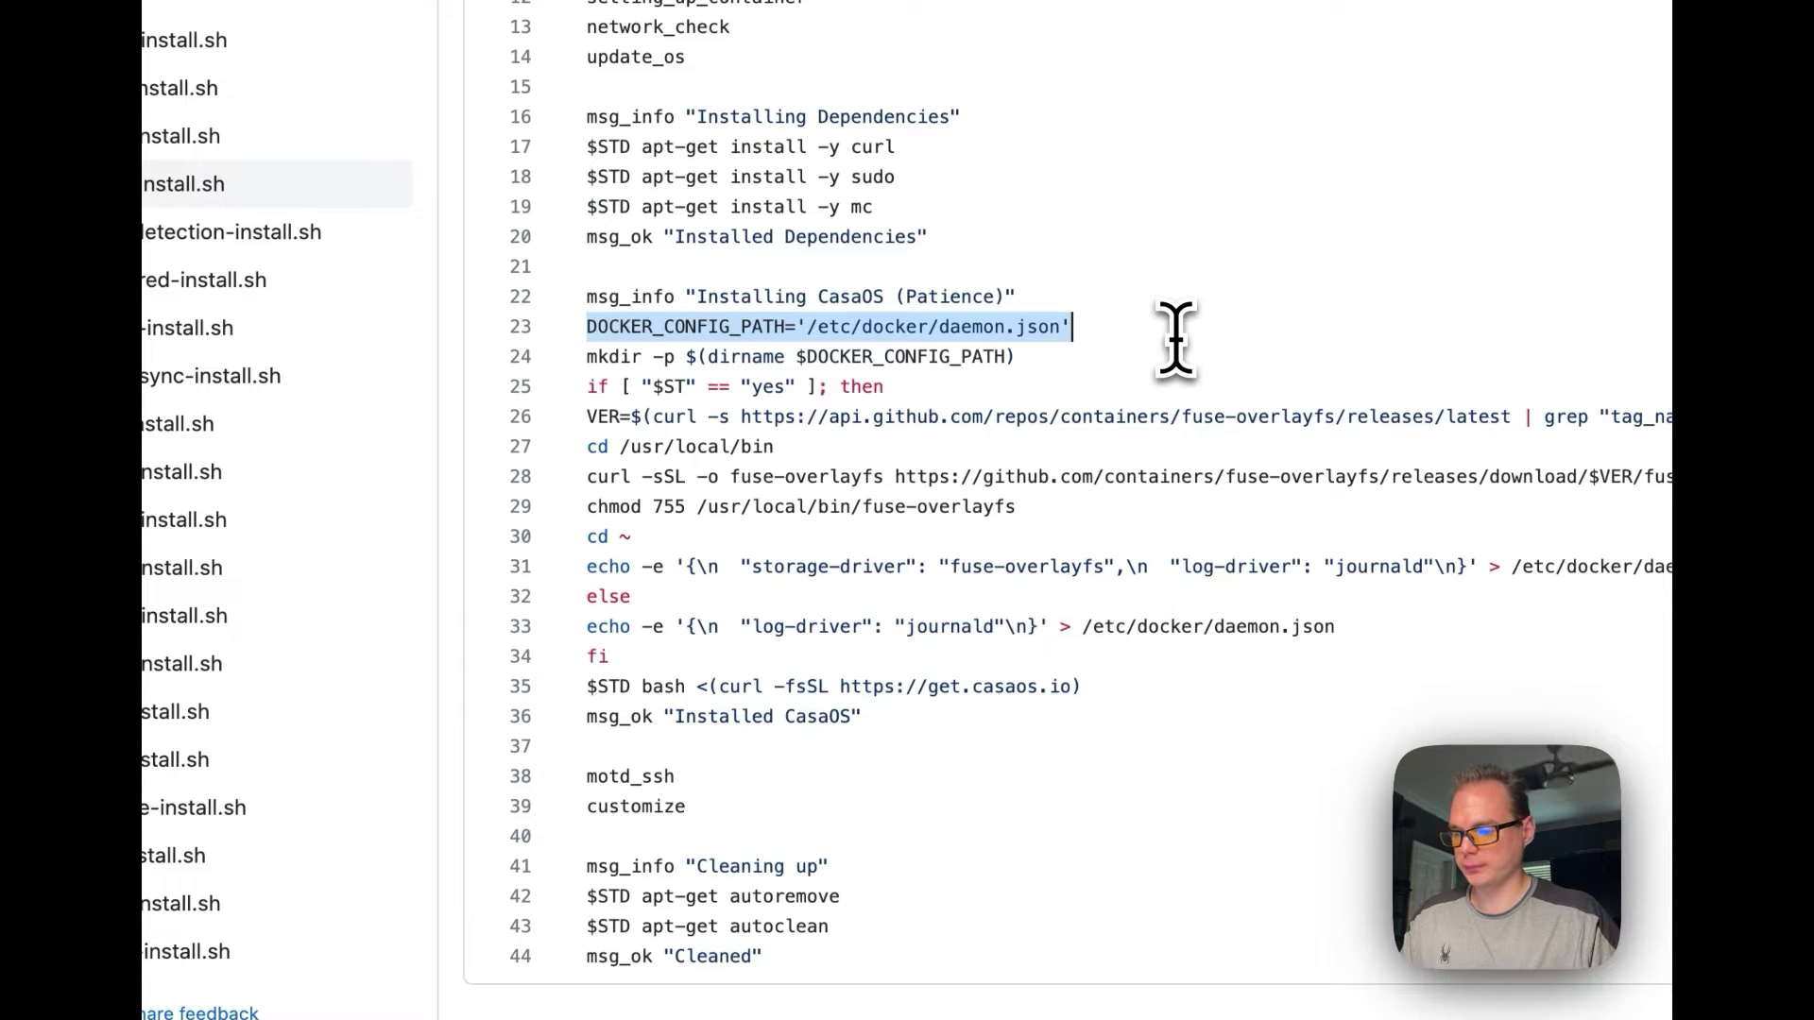
left_click_drag(587, 357, 1107, 365)
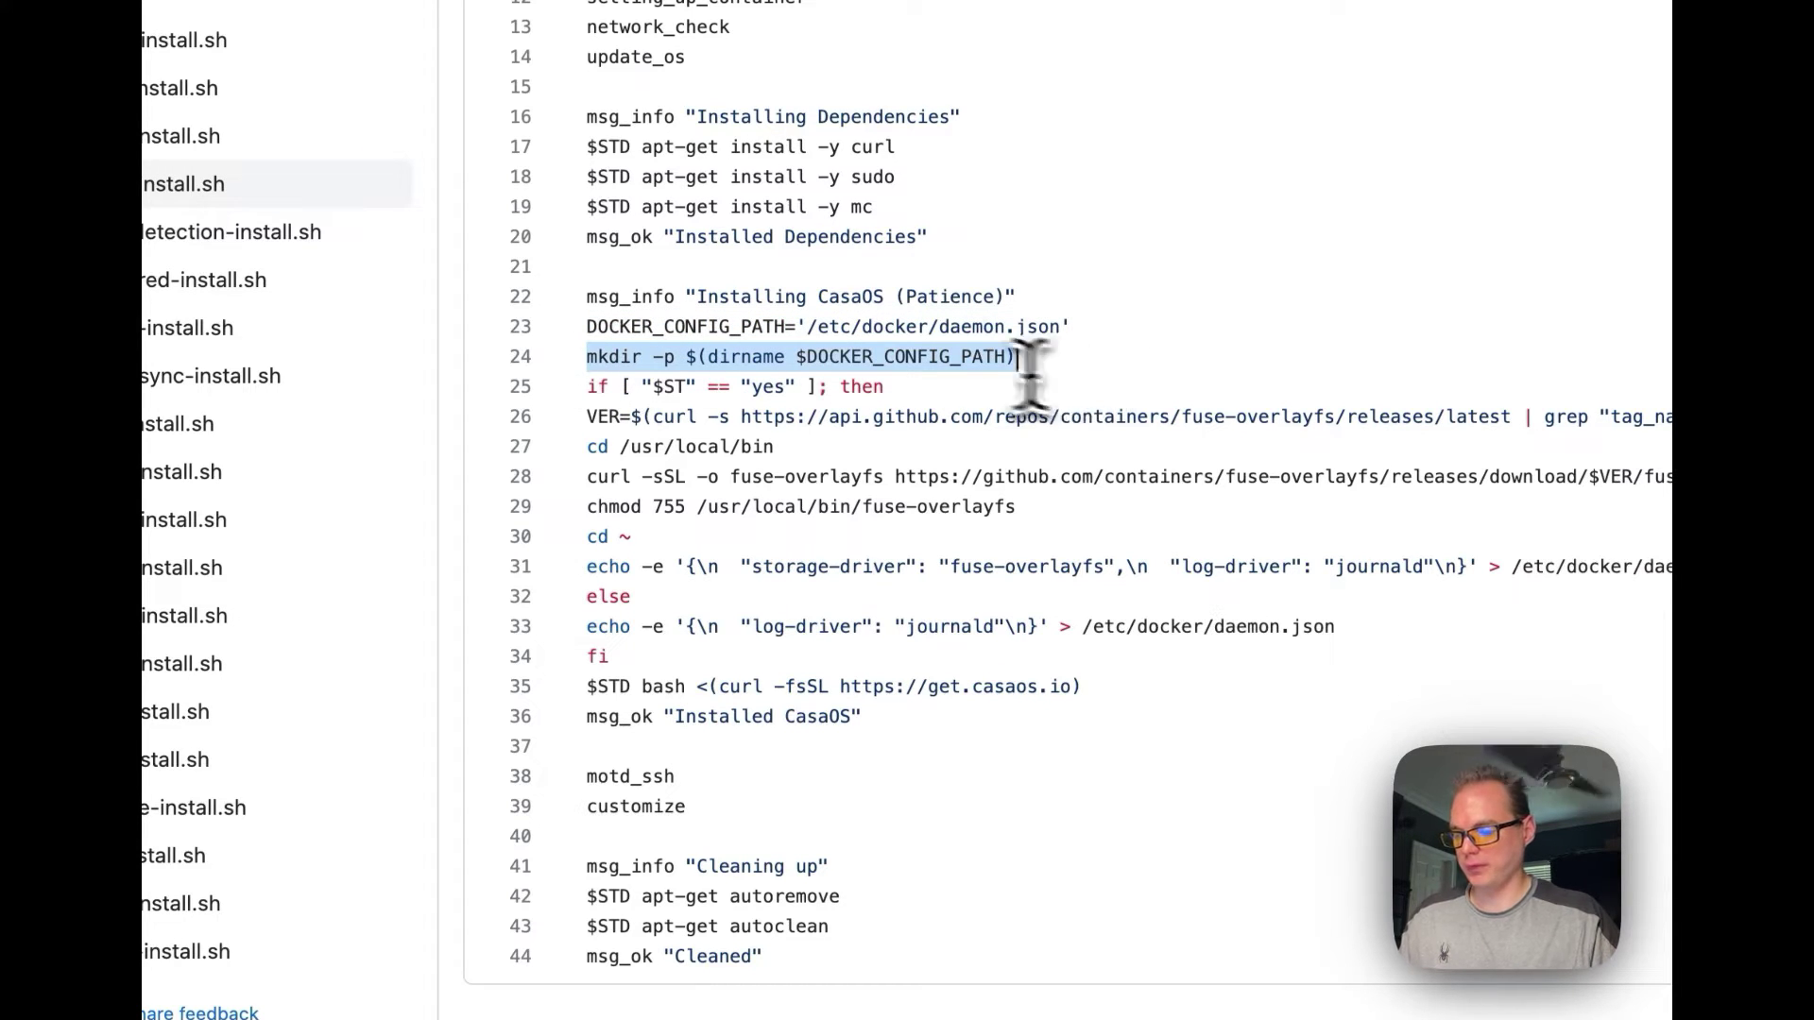
left_click_drag(720, 327, 1039, 330)
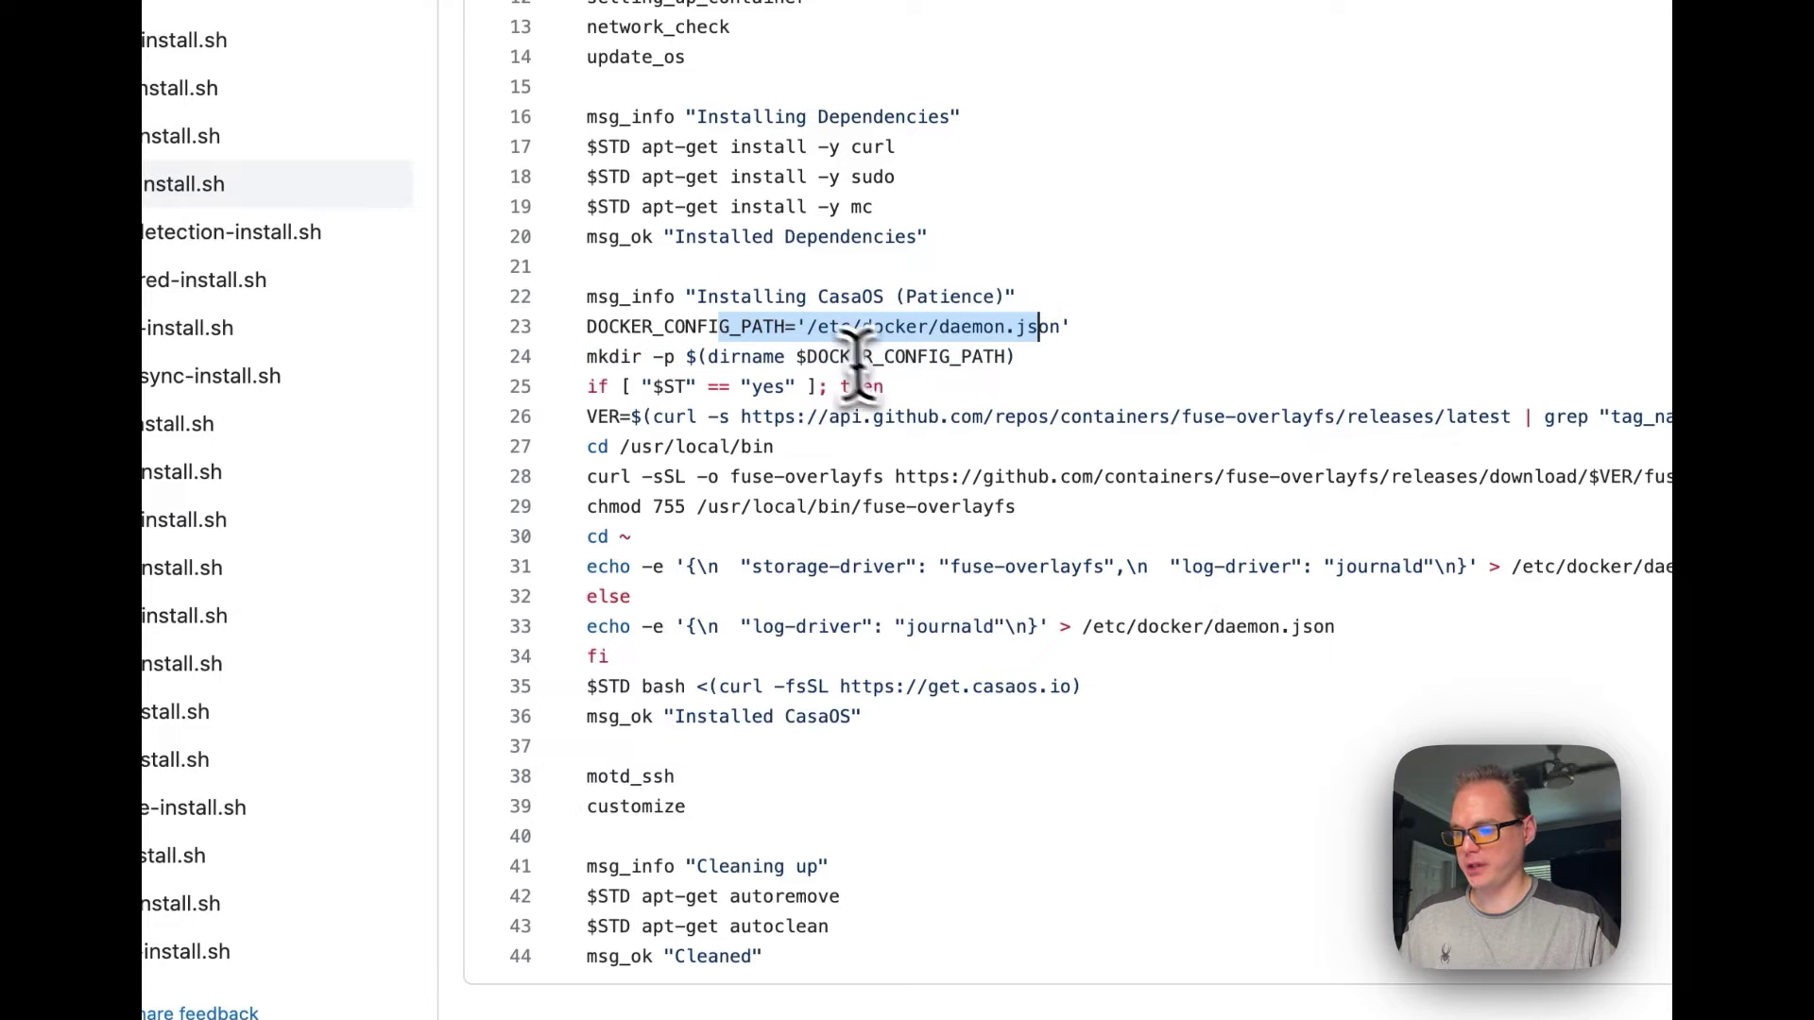
left_click_drag(598, 357, 703, 364)
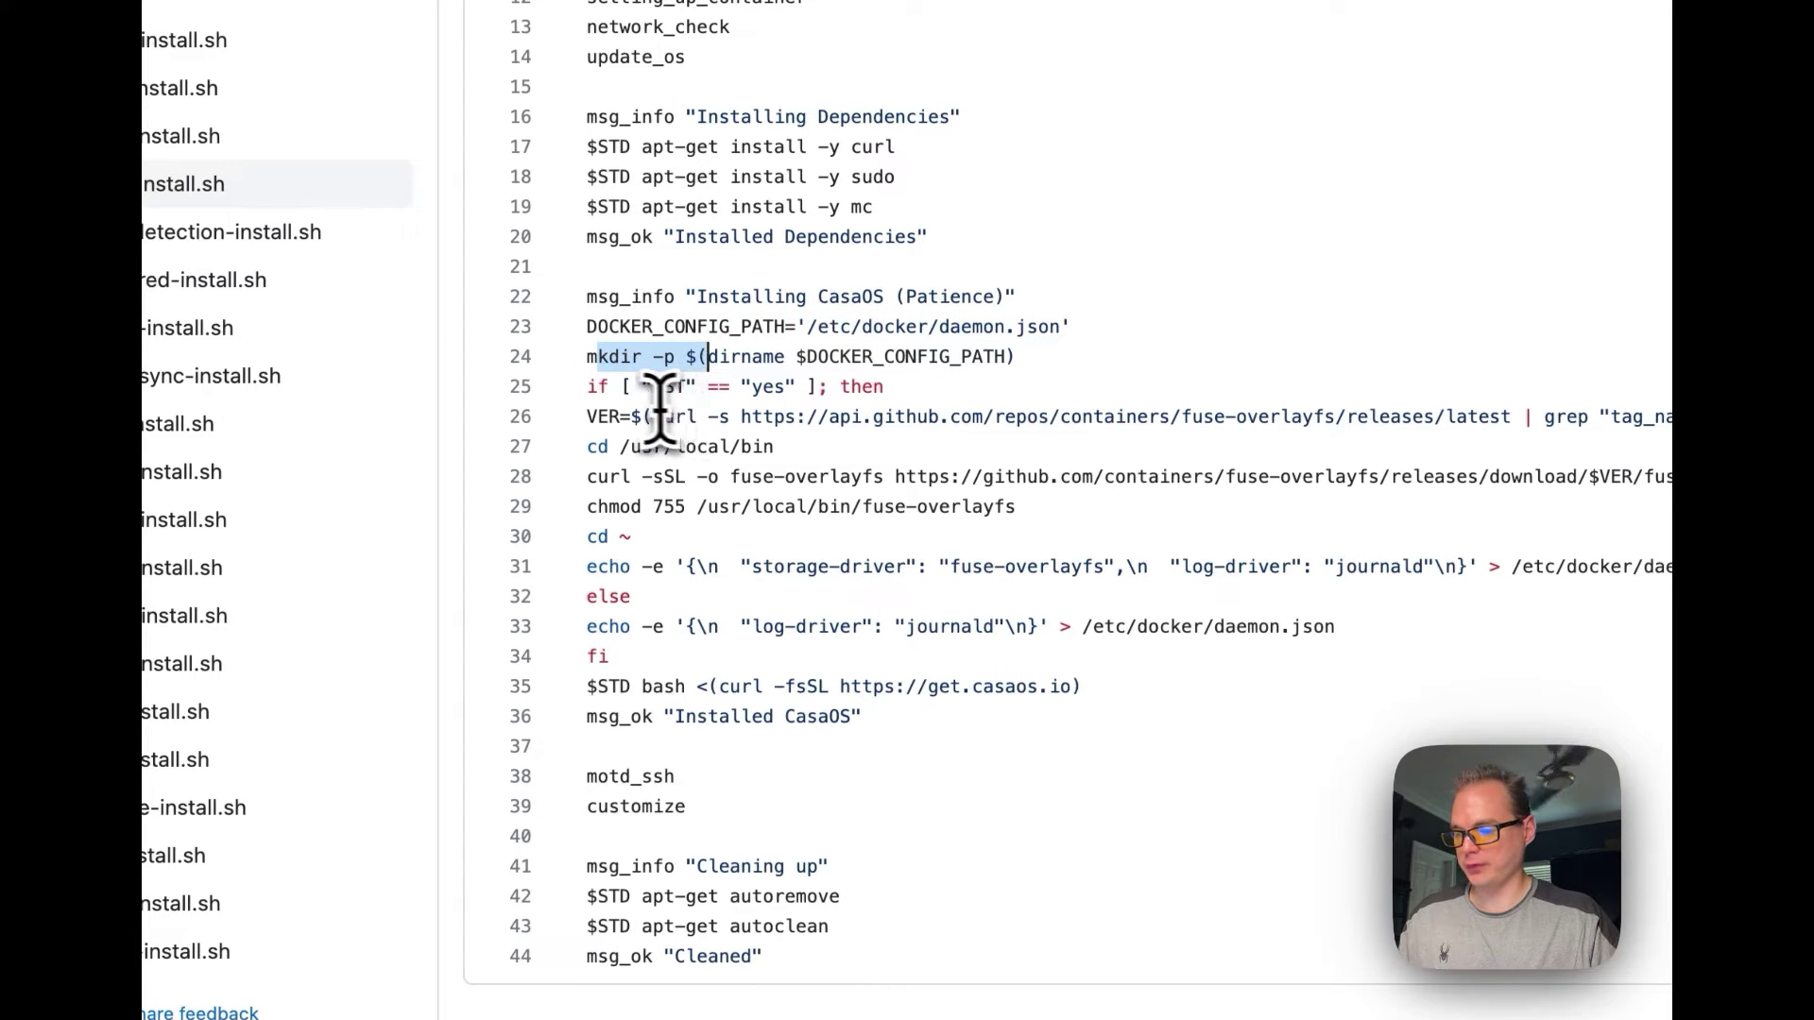
left_click_drag(593, 384, 948, 389)
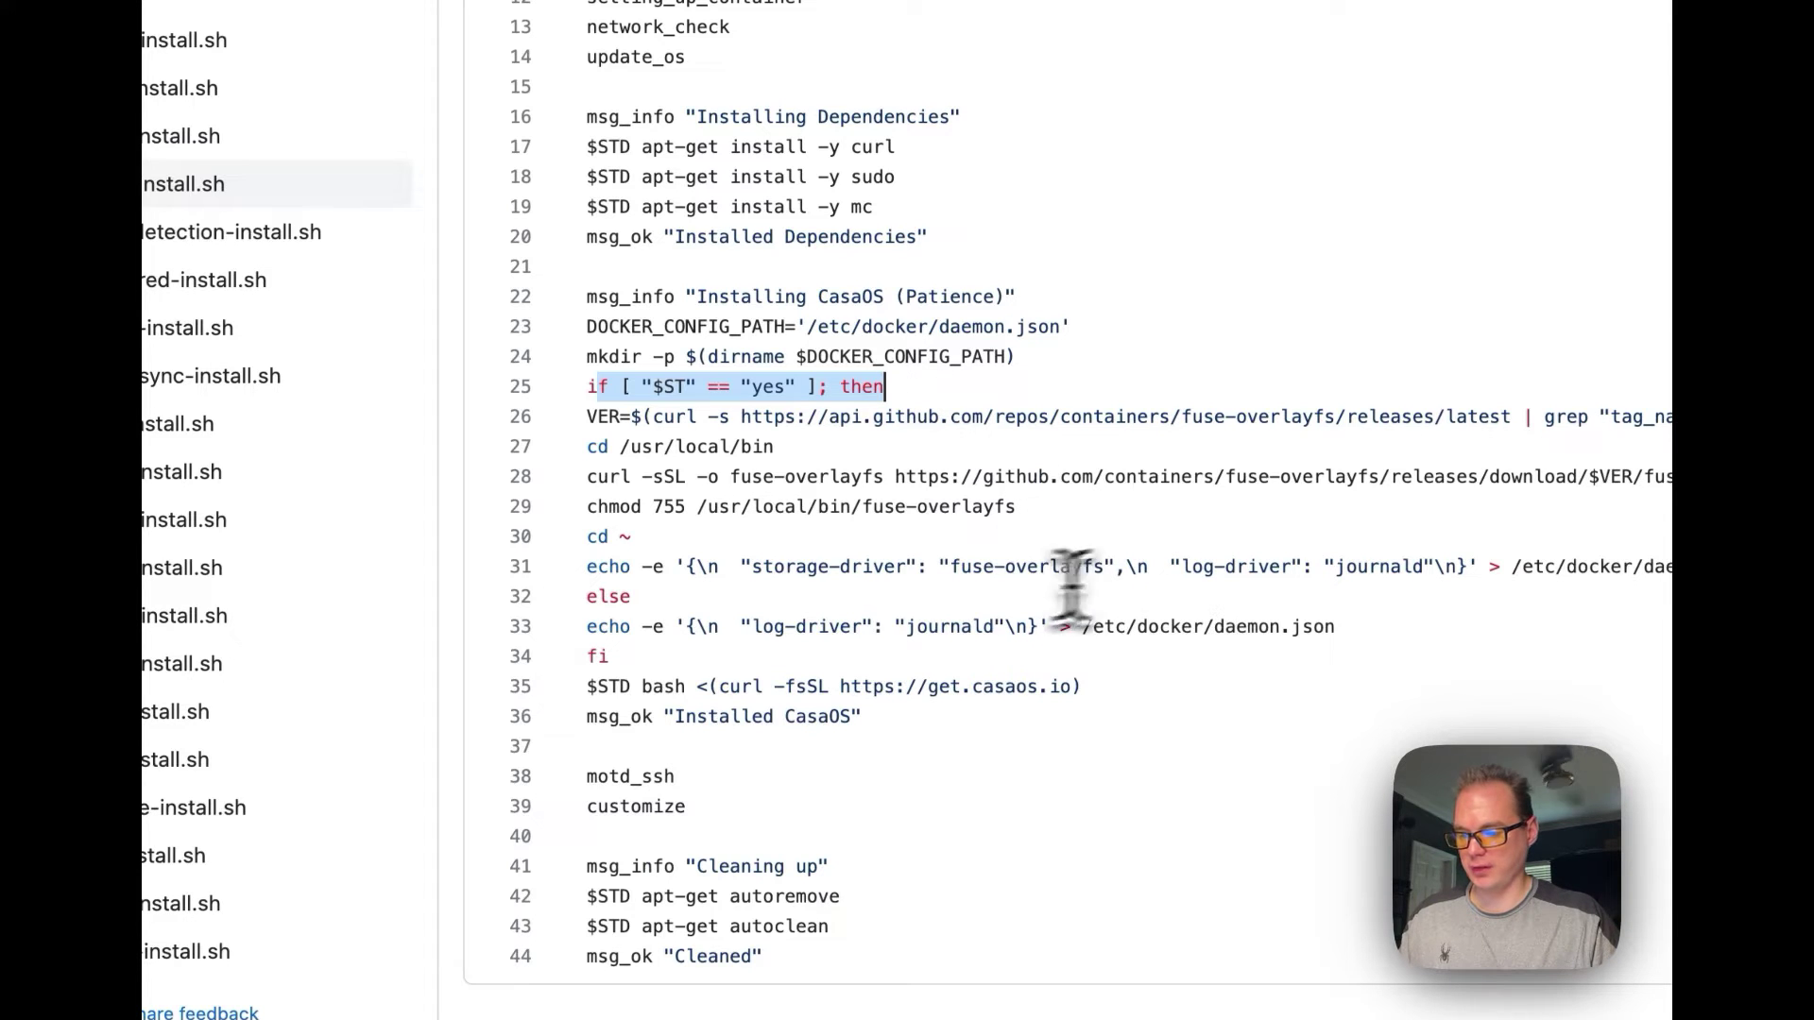
Highlight the storage-driver settings, get.casaos.io install command and Installed CasaOS message
left_click_drag(850, 567, 1228, 572)
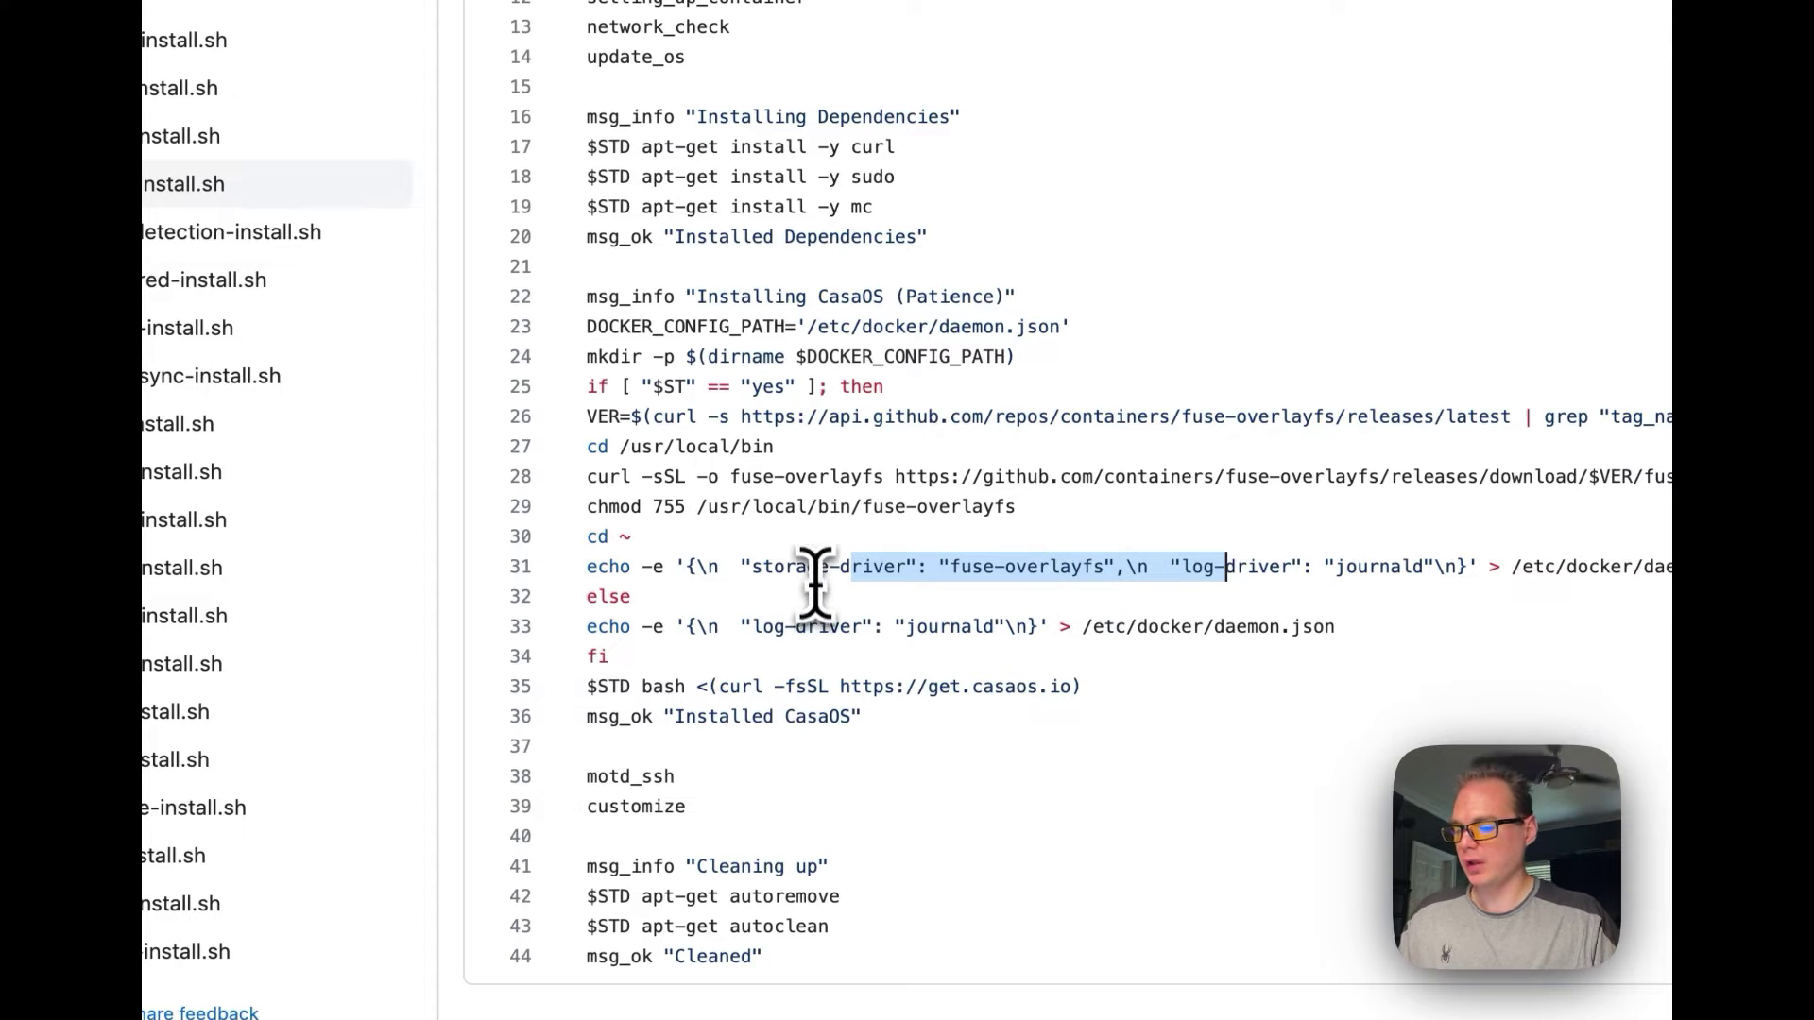
left_click_drag(590, 684, 1268, 674)
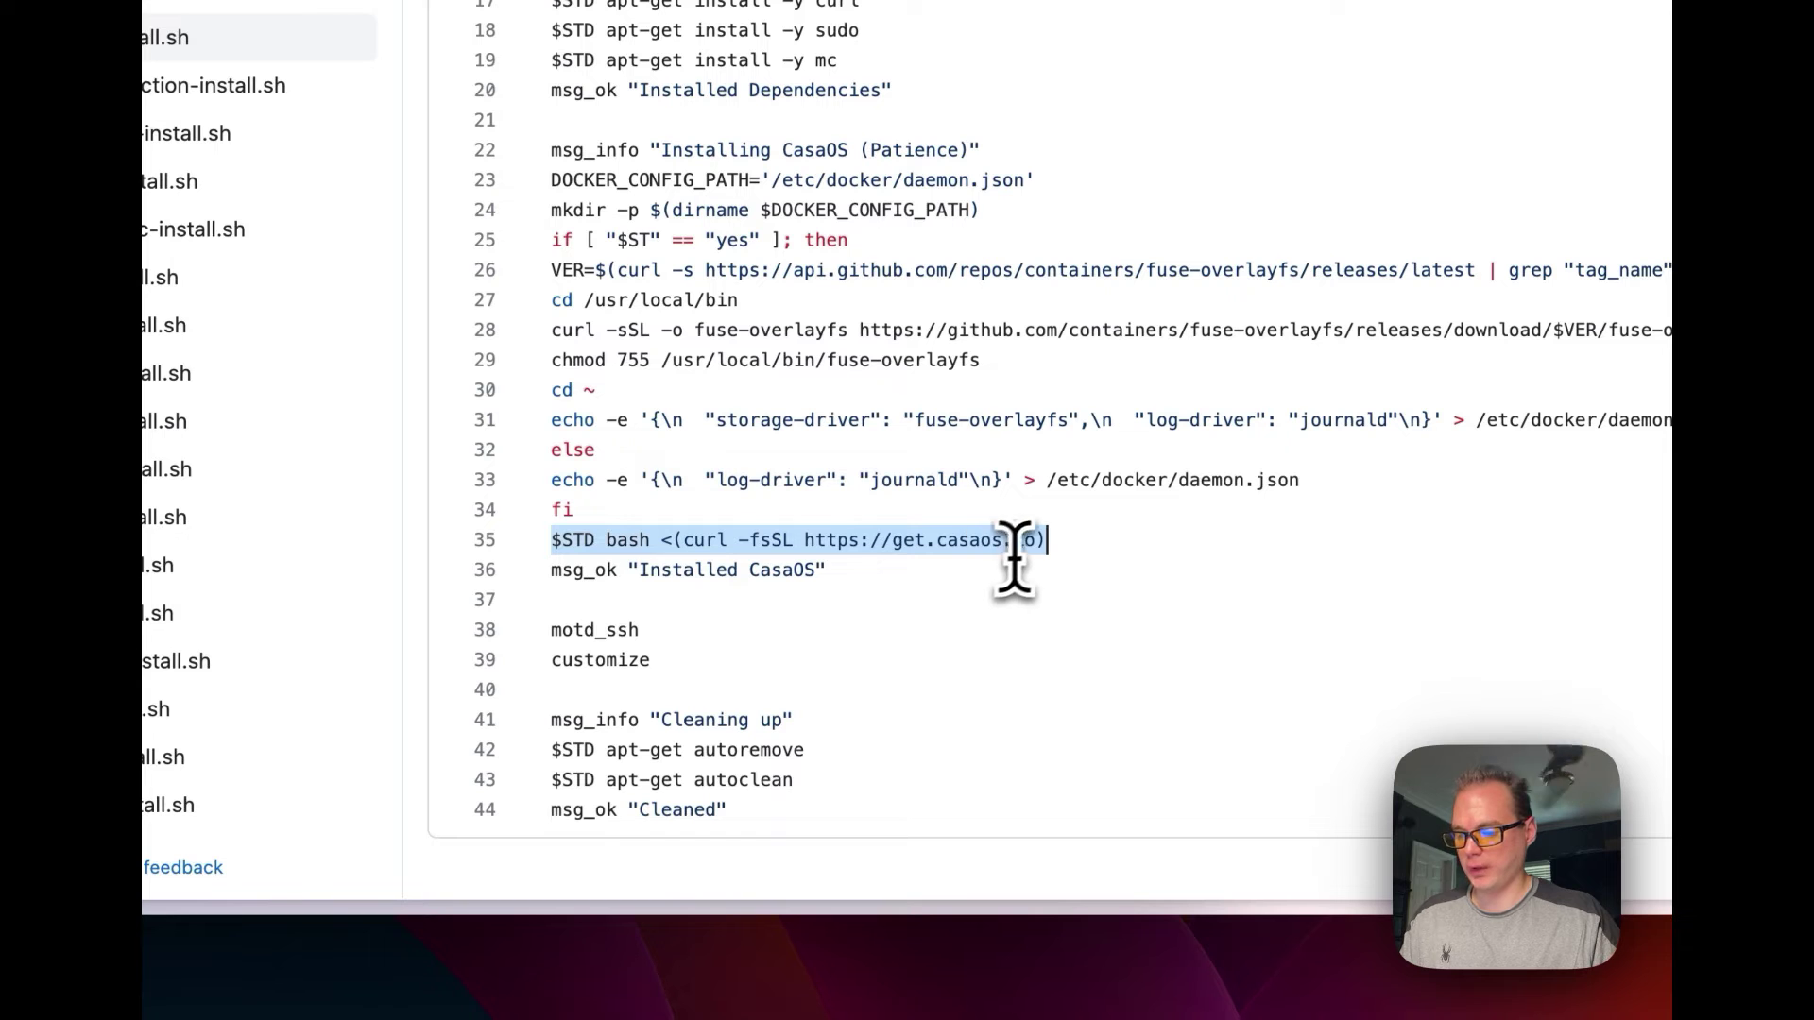
left_click_drag(551, 572, 916, 576)
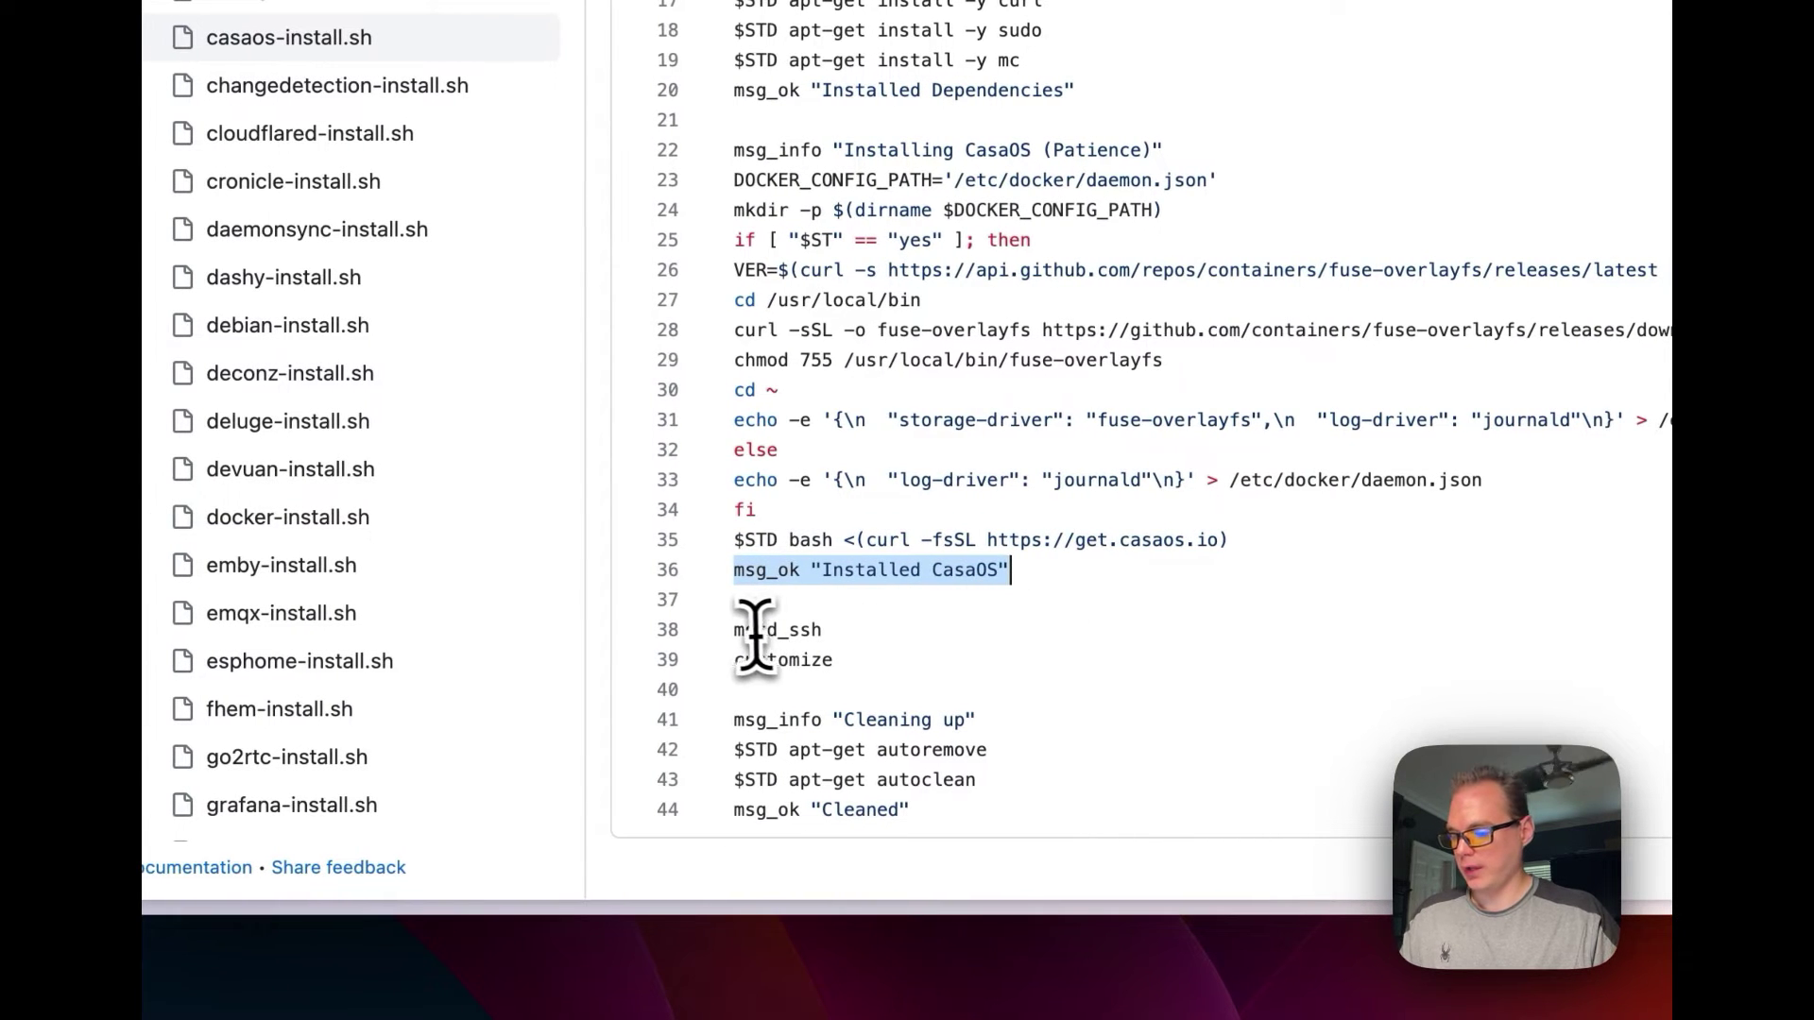
Highlight motd_ssh, the customize step and the cleanup lines 41–44
double_click(782, 630)
mouse_move(809, 631)
left_mouse_down()
mouse_move(787, 662)
mouse_move(828, 661)
left_mouse_up()
left_click_drag(730, 720, 990, 808)
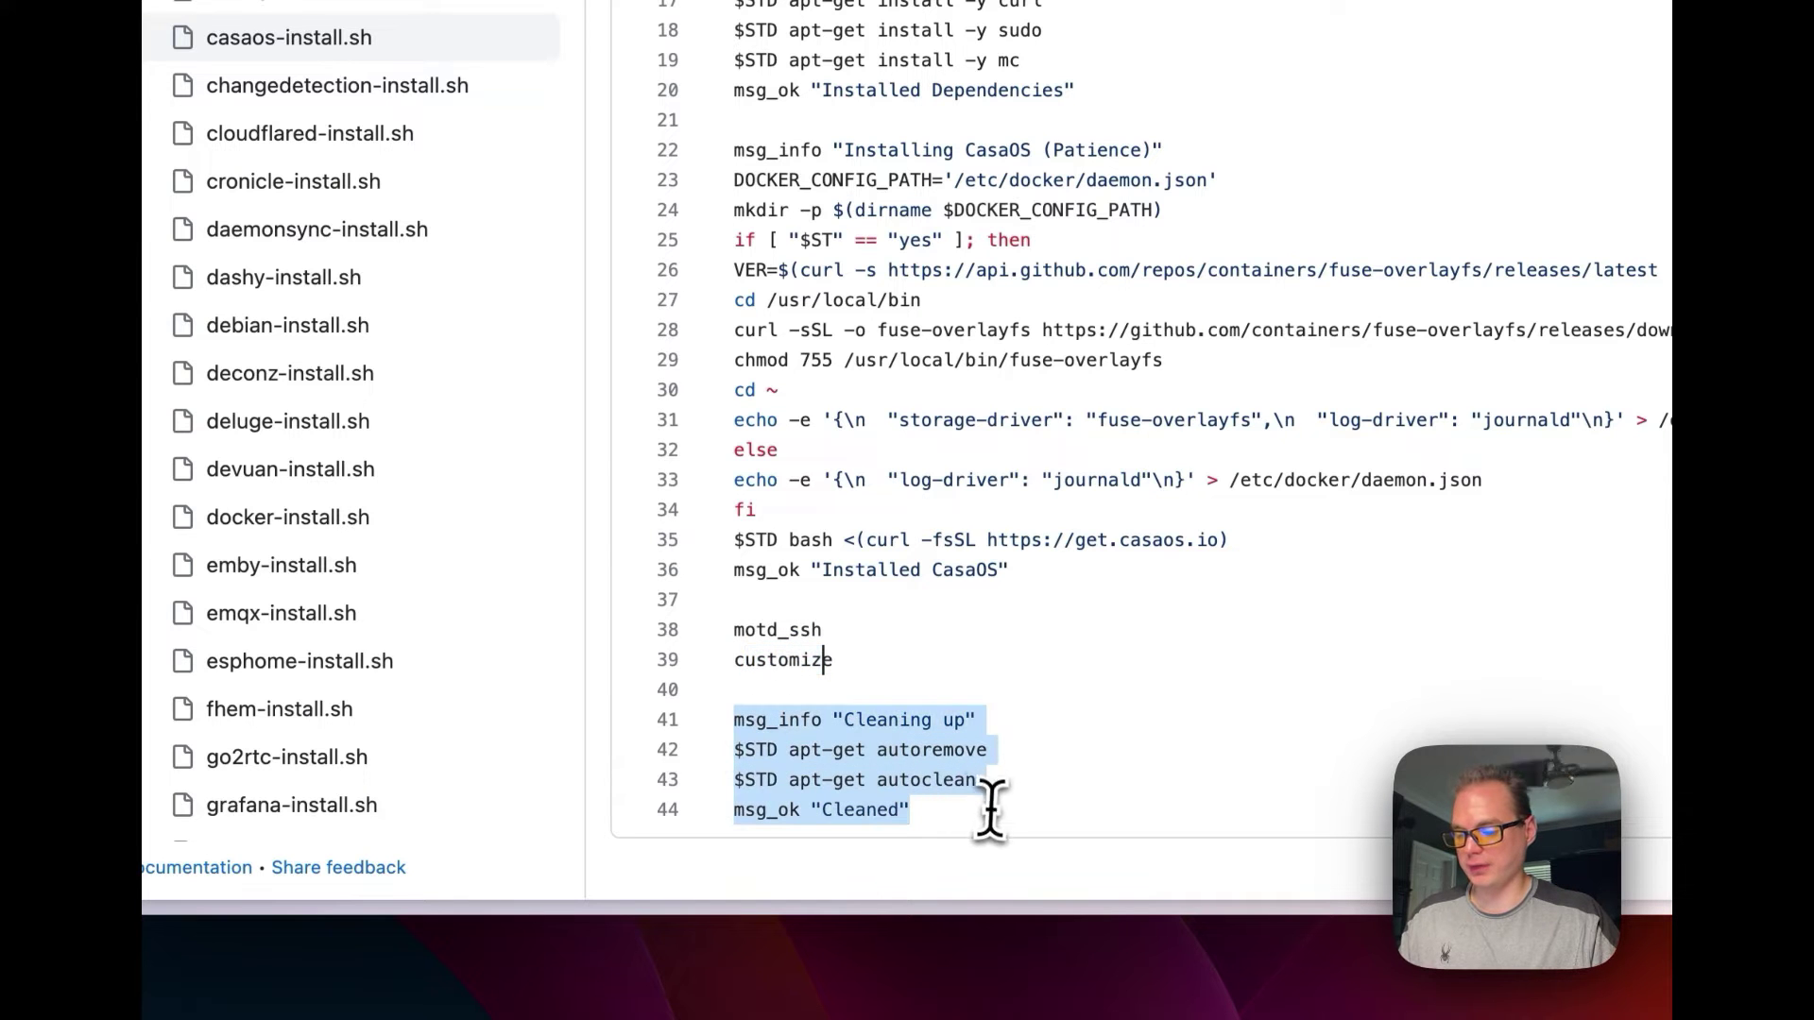
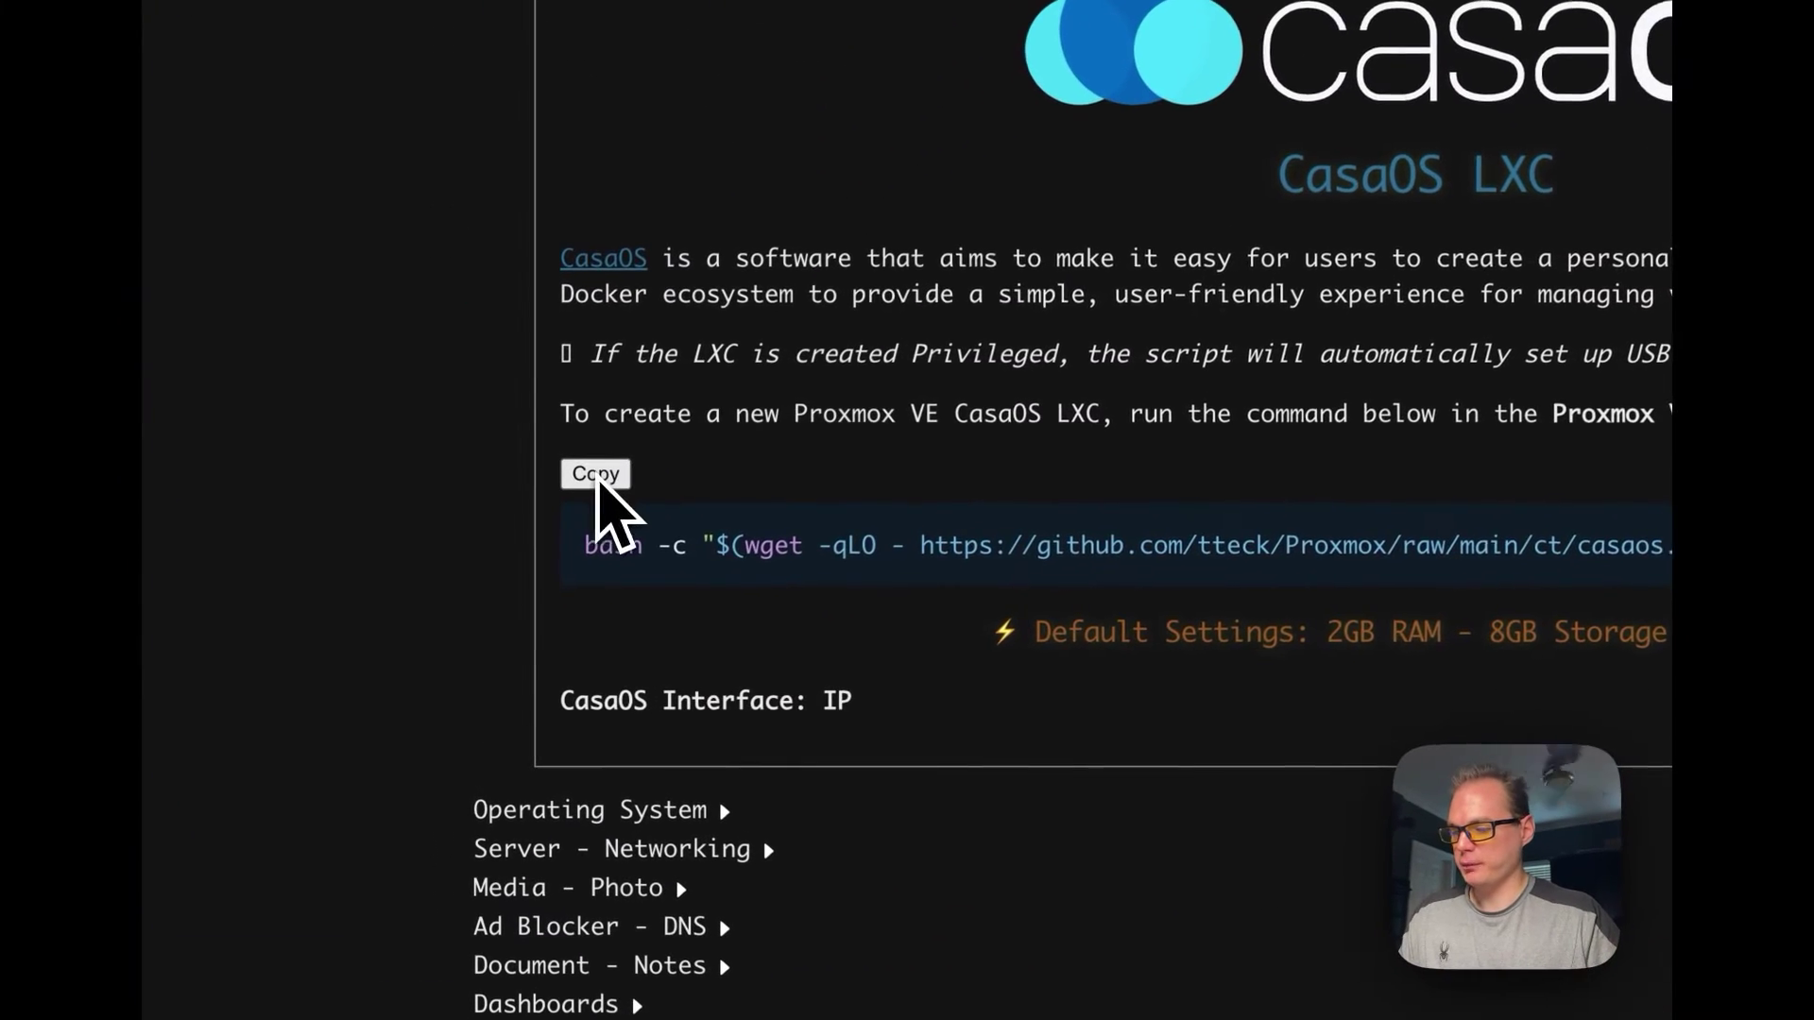
Copy the CasaOS LXC bash install command from Helper-Scripts and switch back to the Proxmox VE tab
left_click_drag(587, 545, 1762, 546)
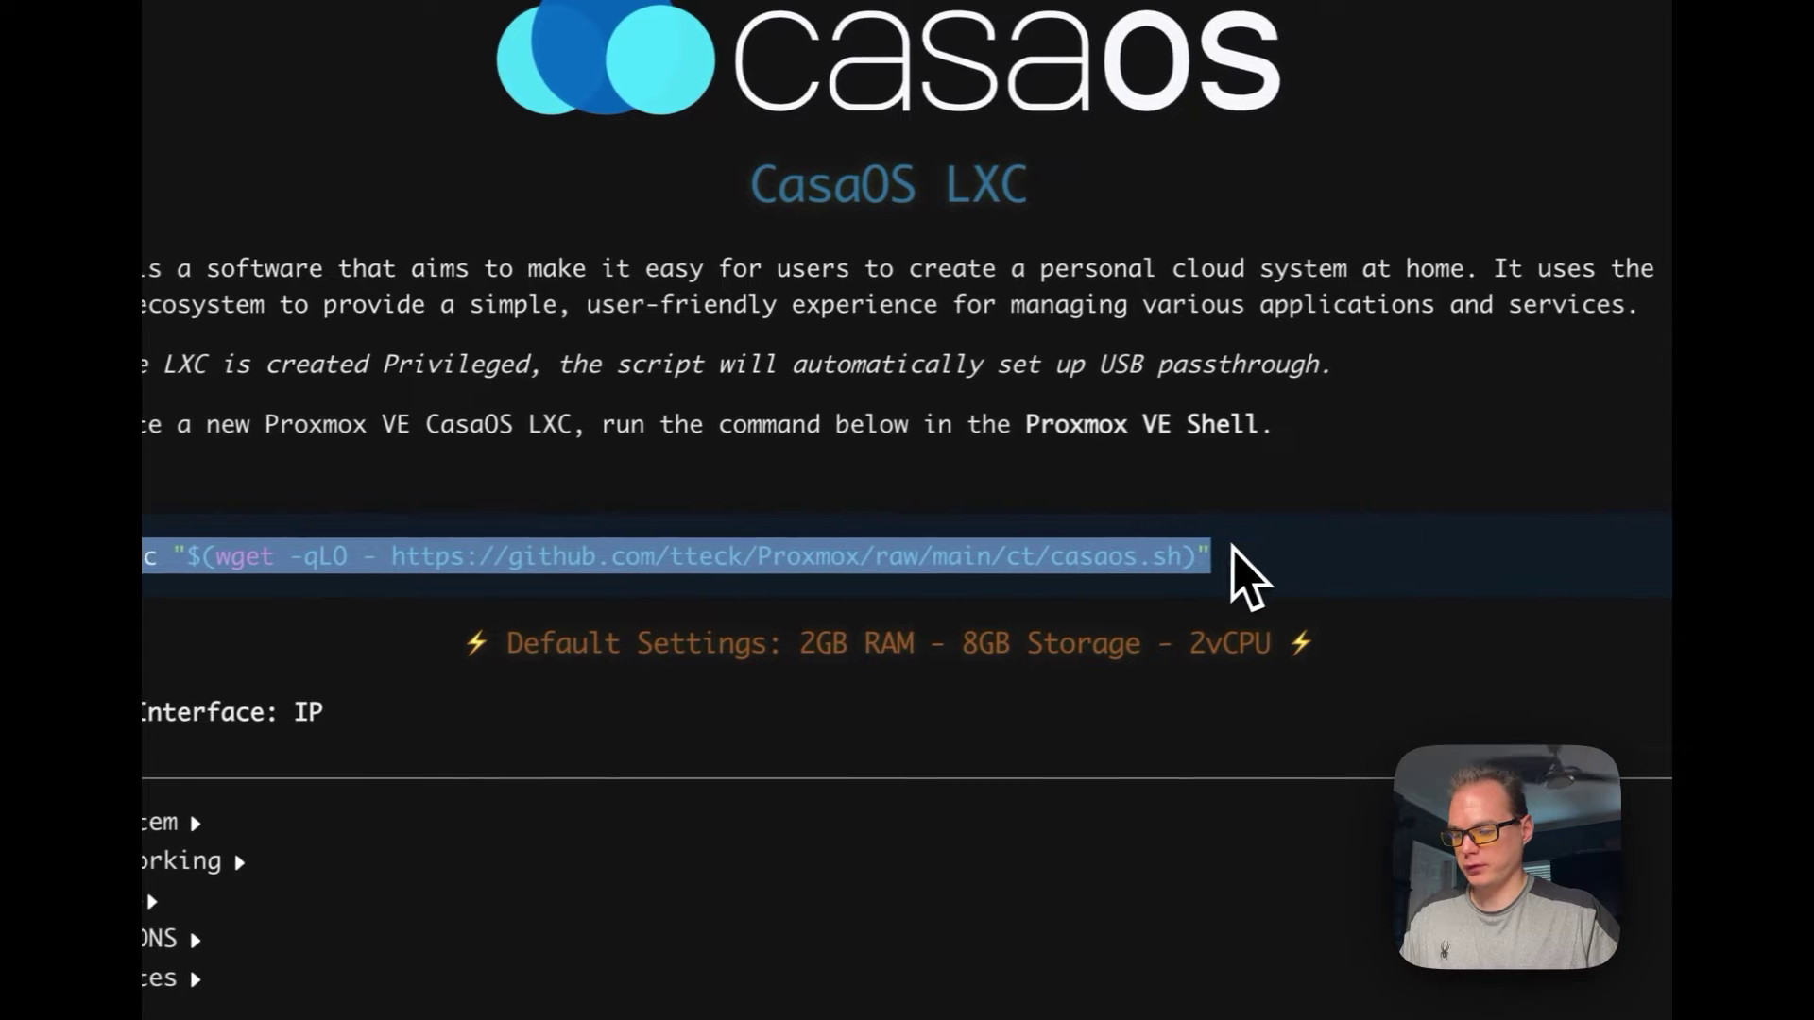
key("super+c")
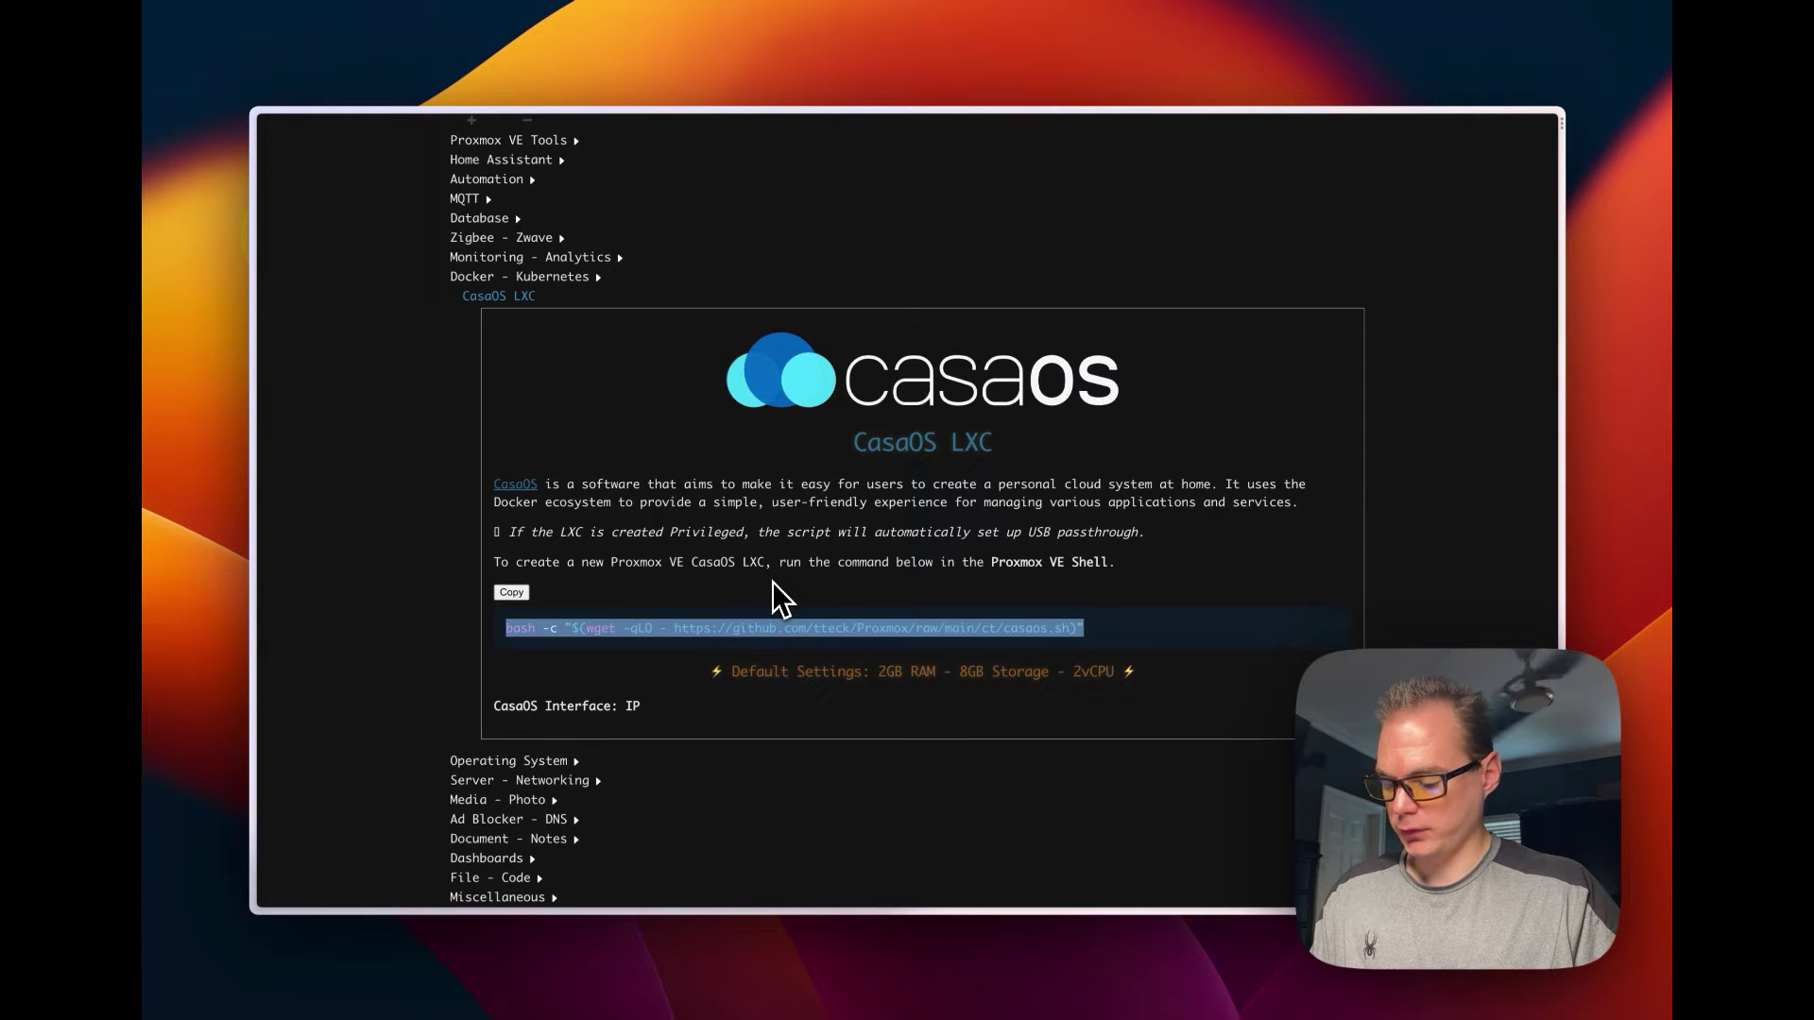
key("ctrl+Tab")
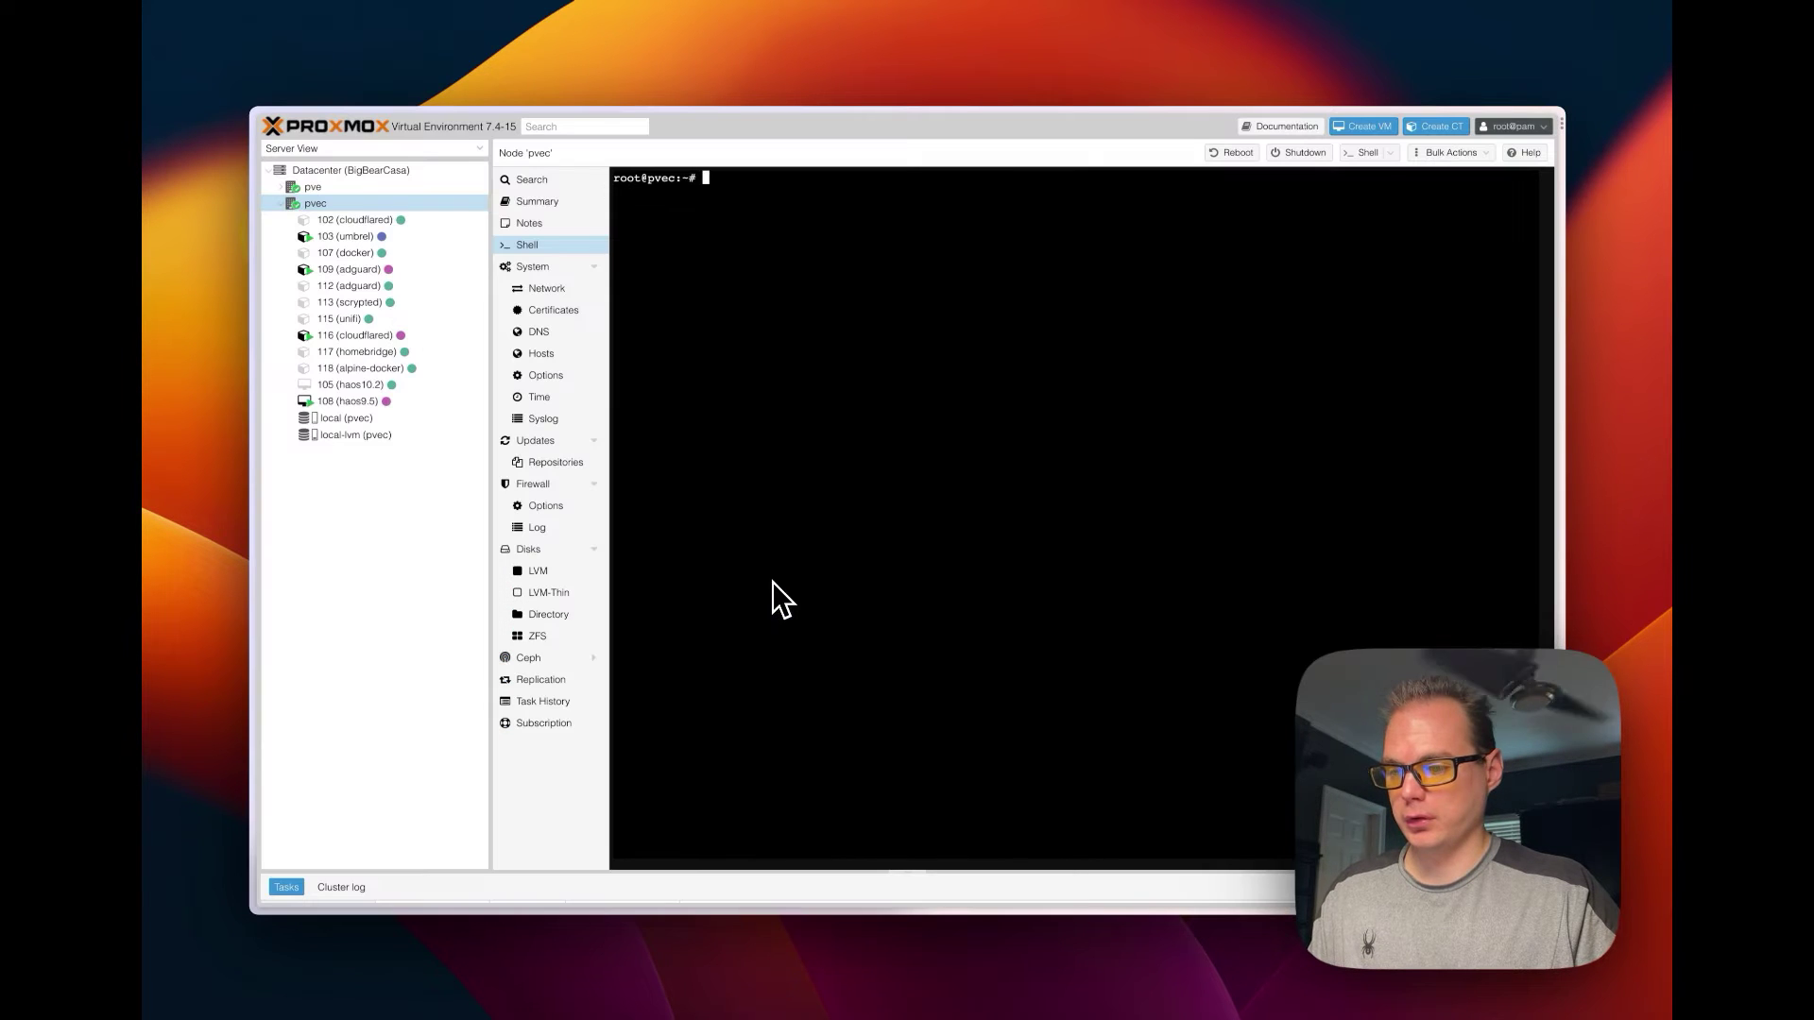
Paste and run the CasaOS LXC install command in the pvec node's Shell
left_click(308, 206)
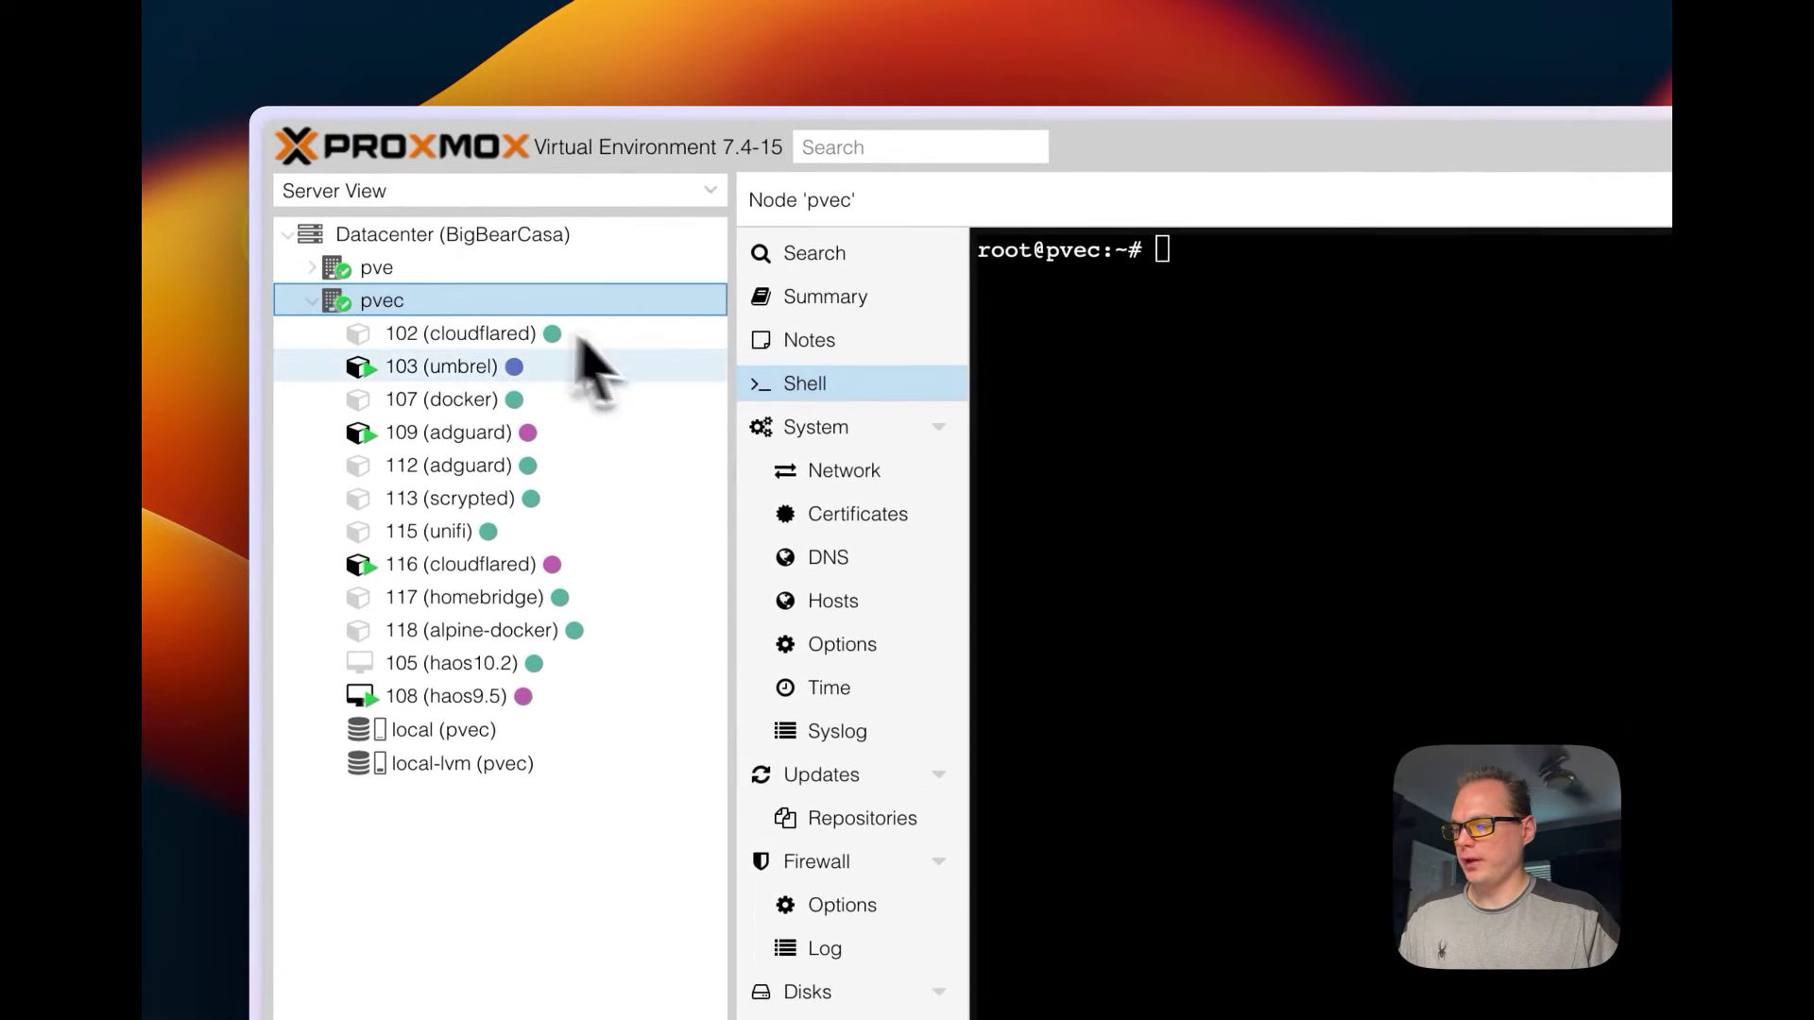
left_click(788, 370)
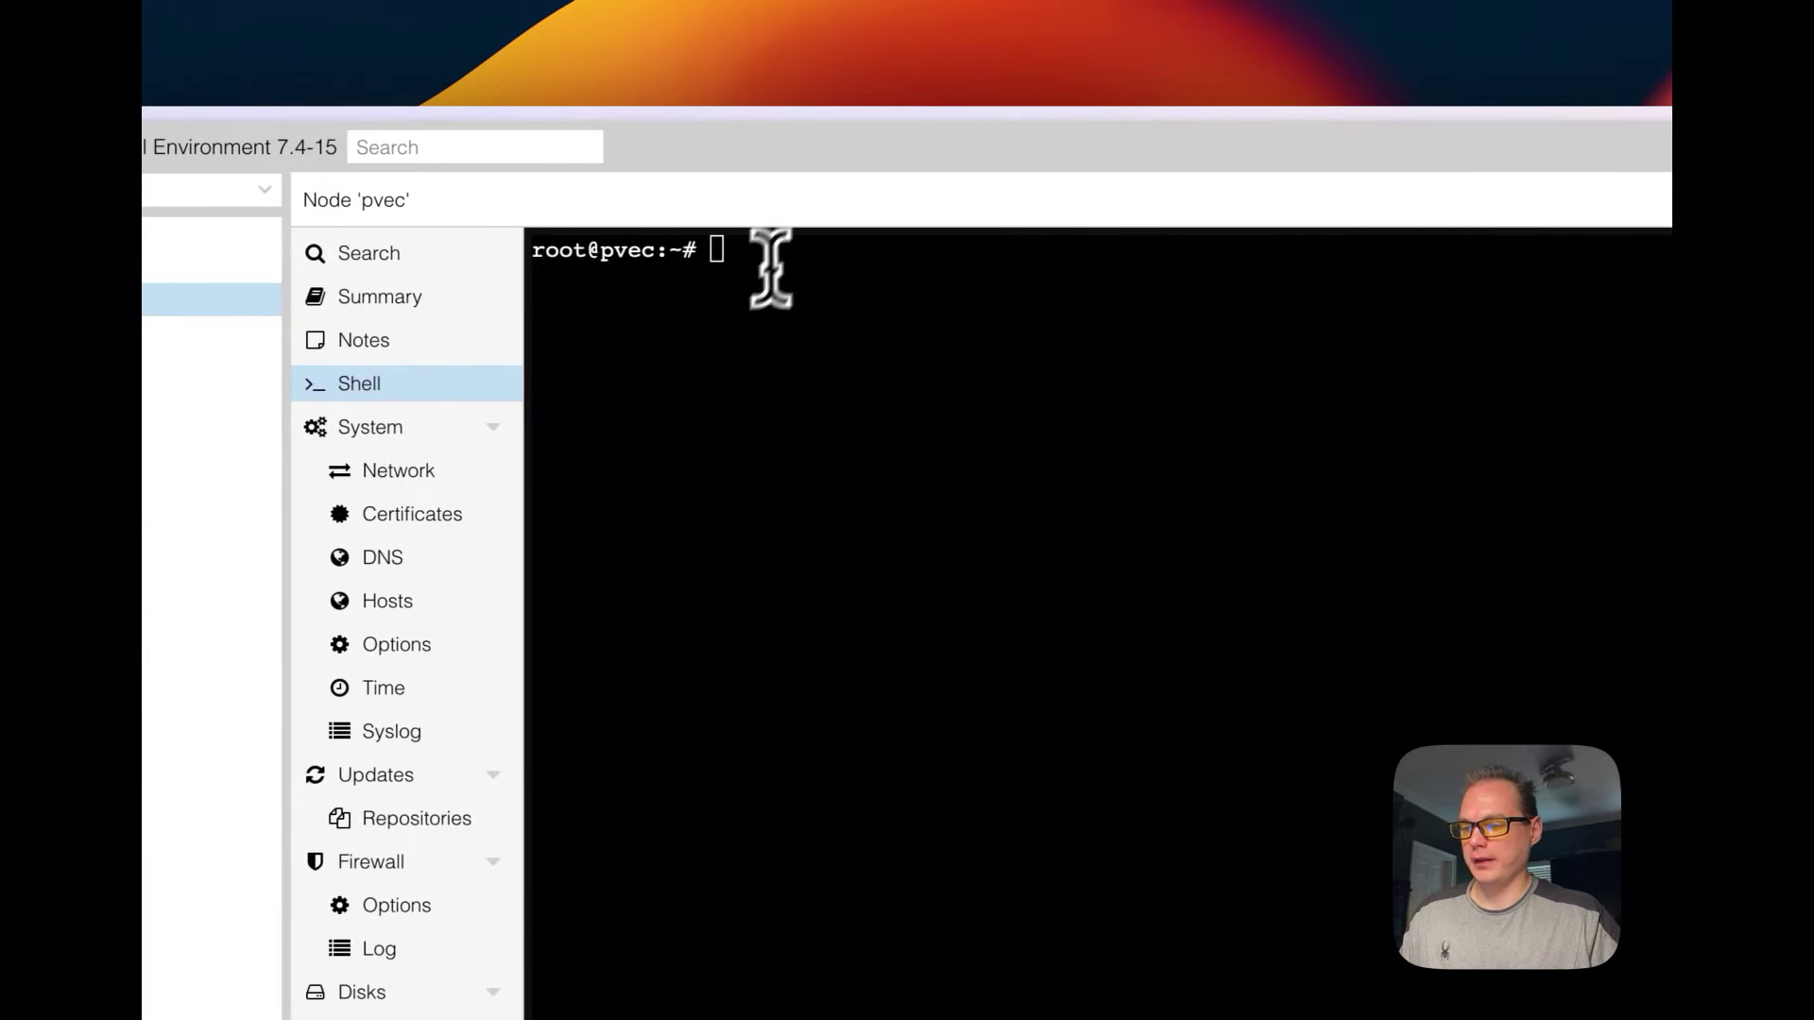
left_click(1173, 267)
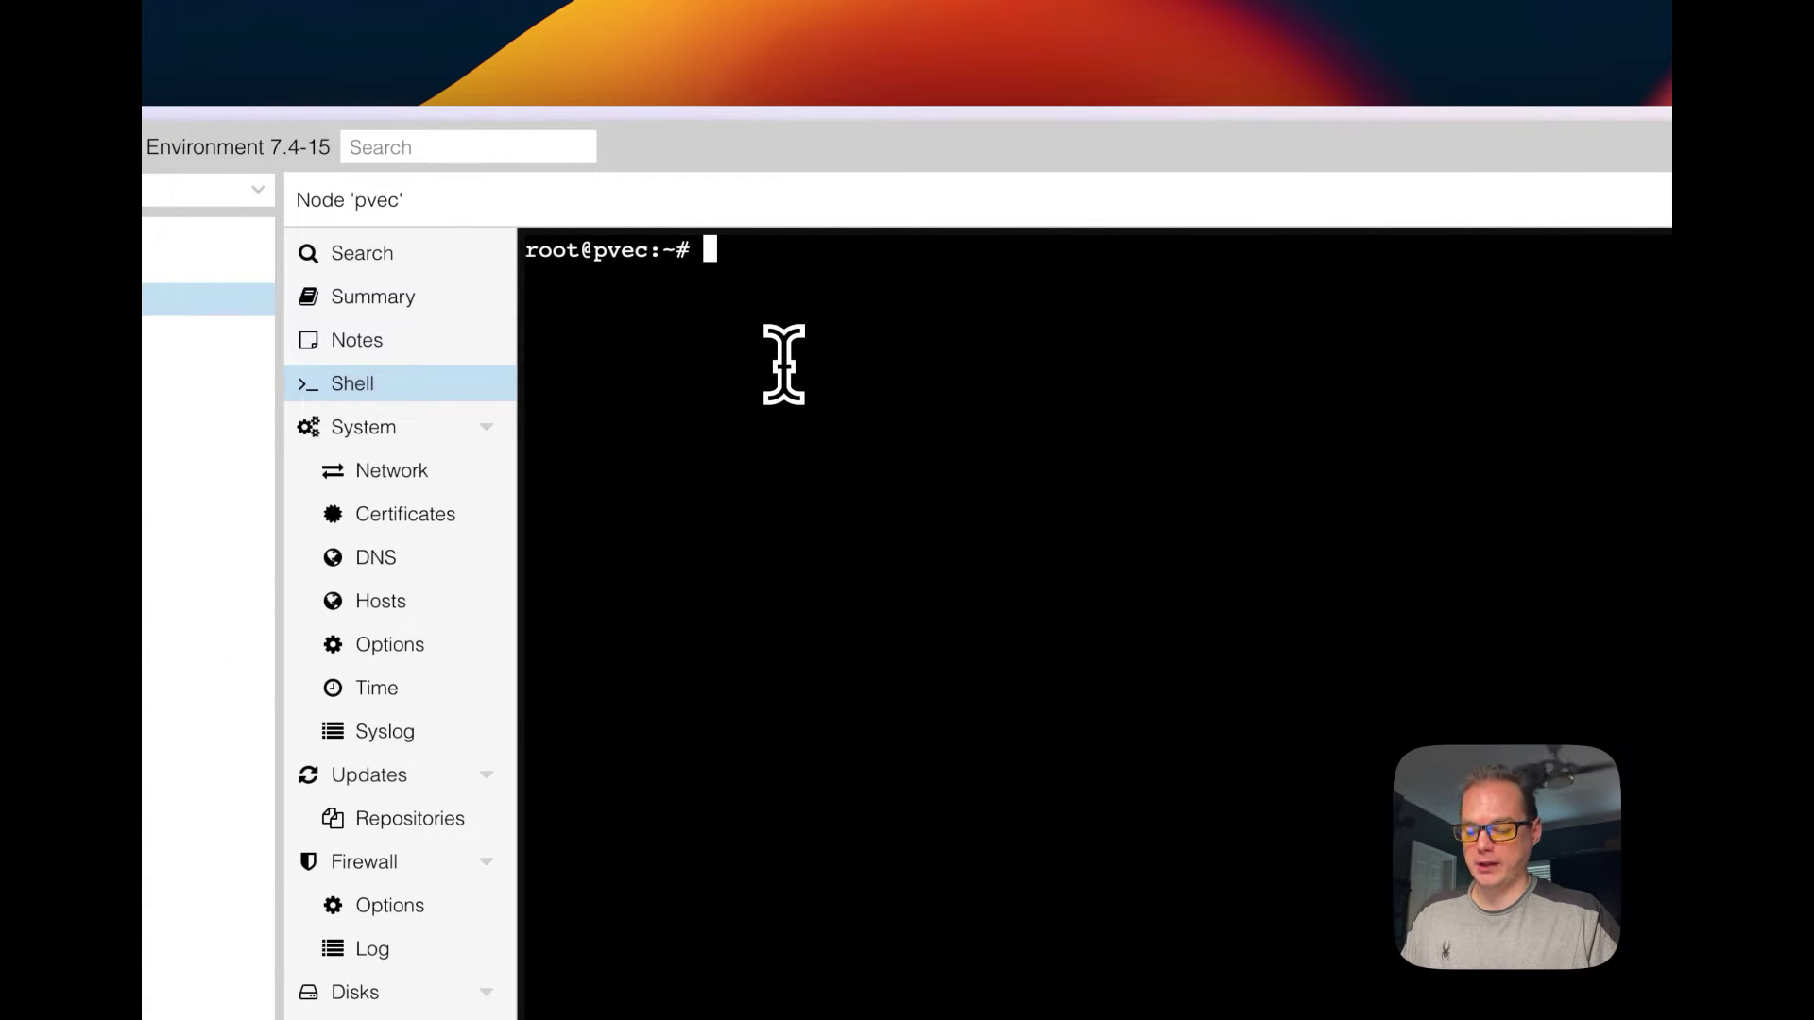
key("super+v")
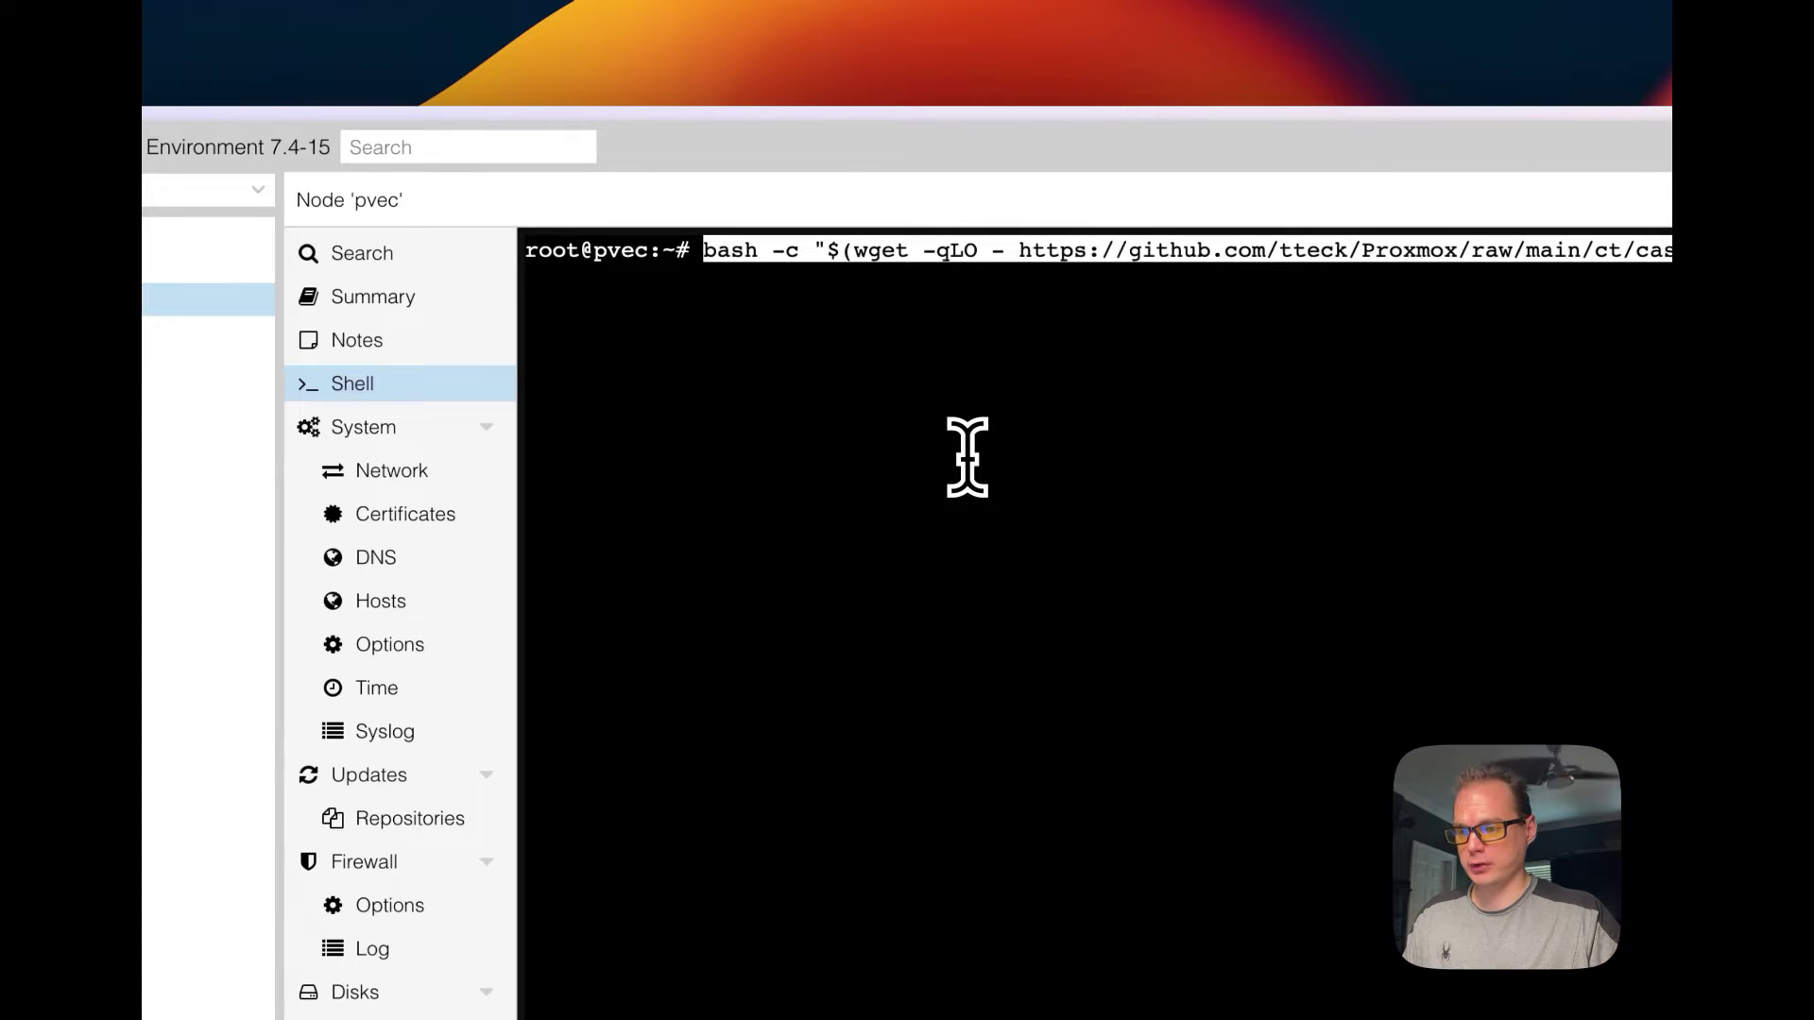
key("Return")
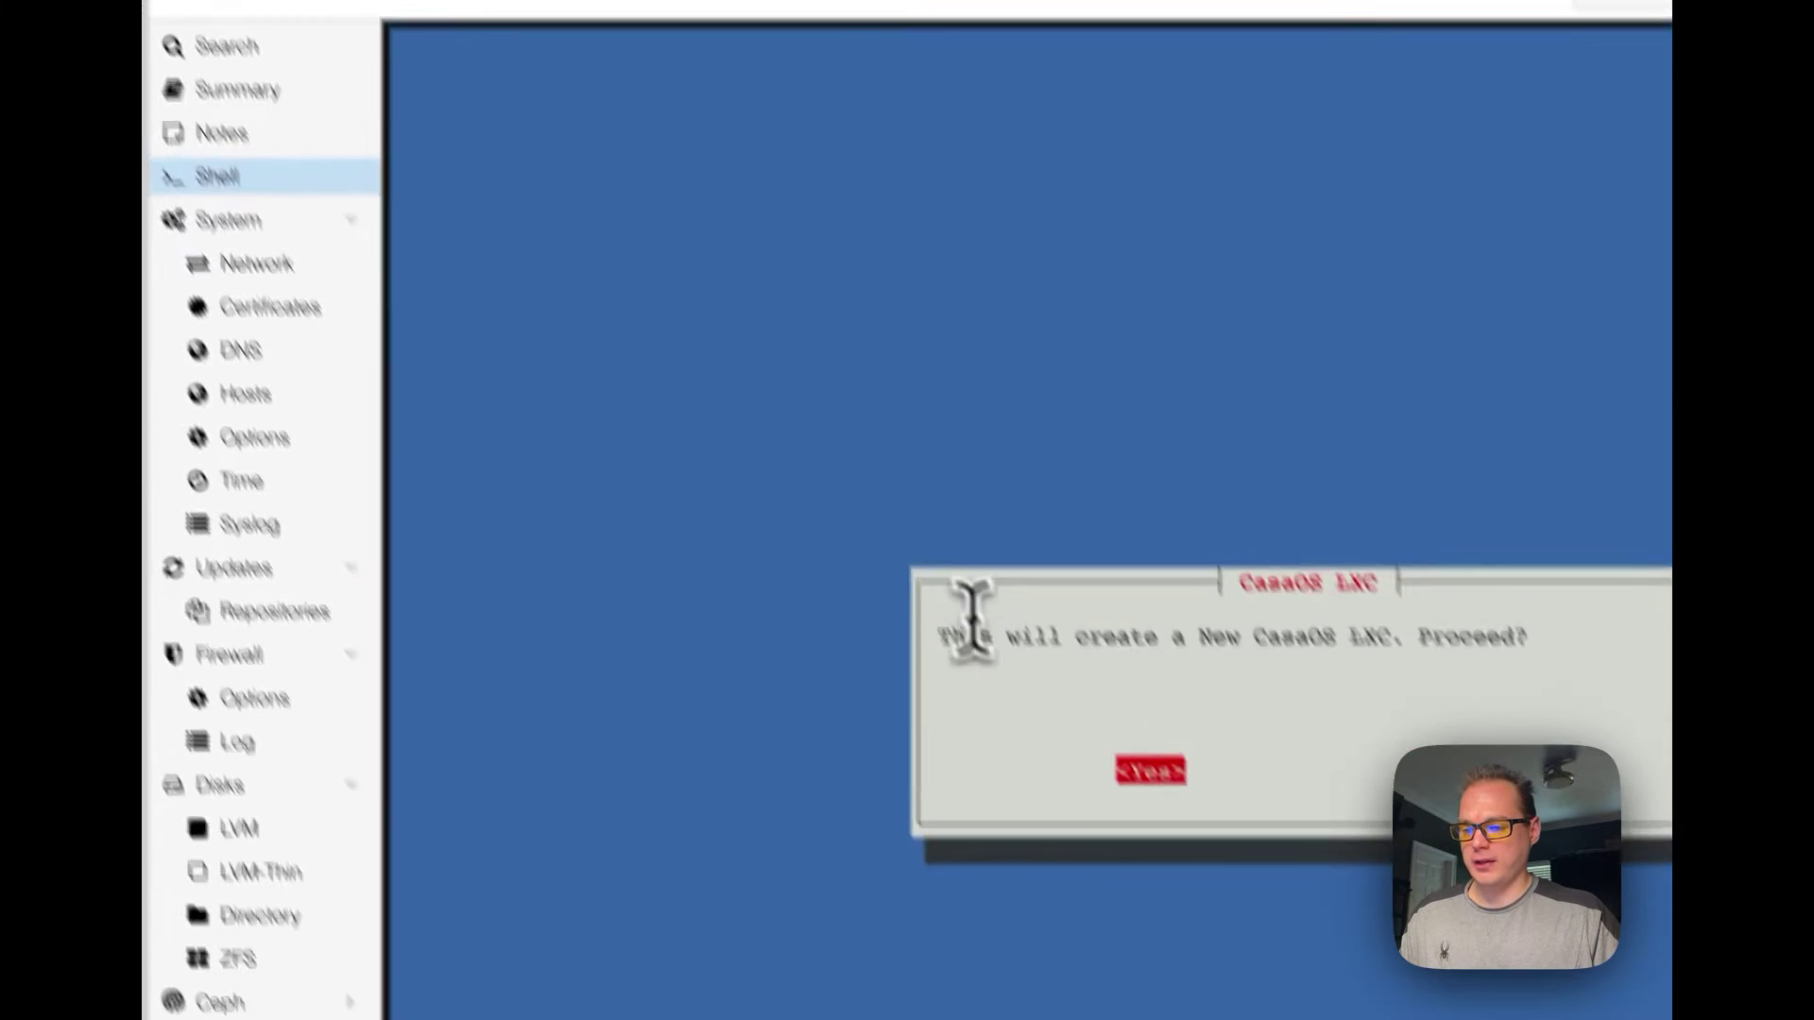
Confirm the new CasaOS LXC, acknowledge the Proxmox VE 7 notice, and accept default settings
left_click_drag(927, 636, 1554, 635)
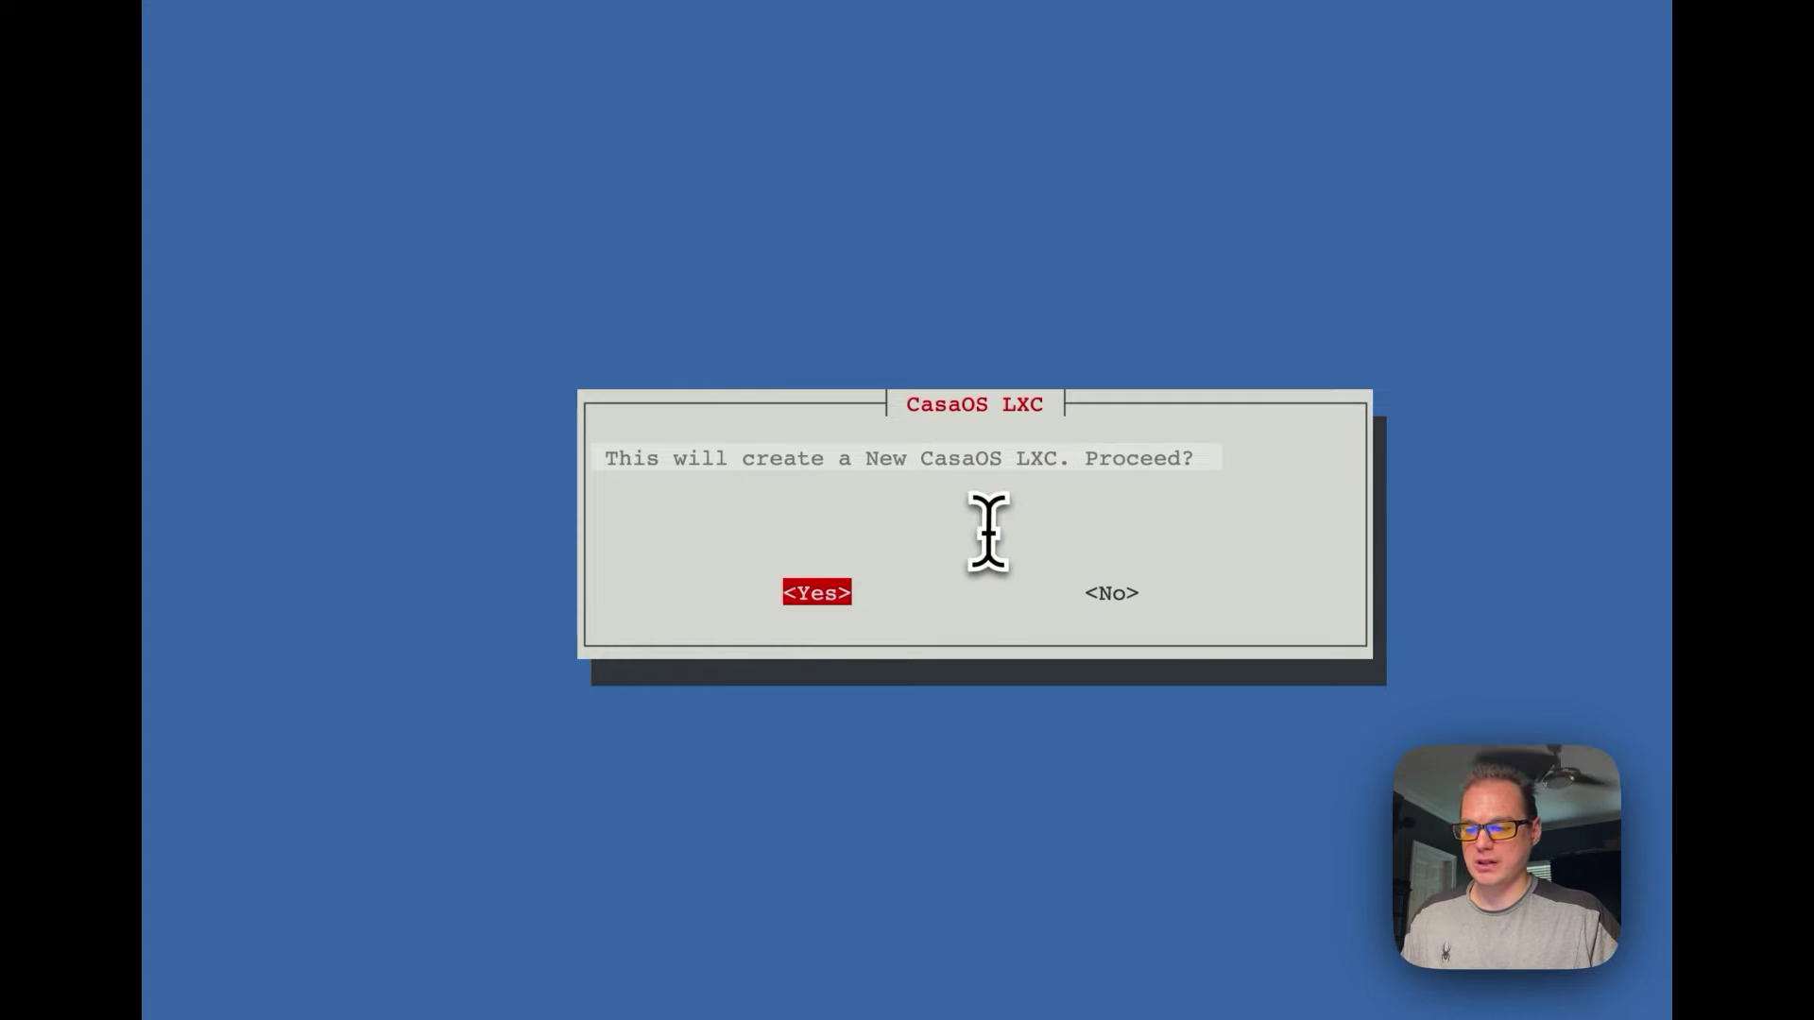
key("Return")
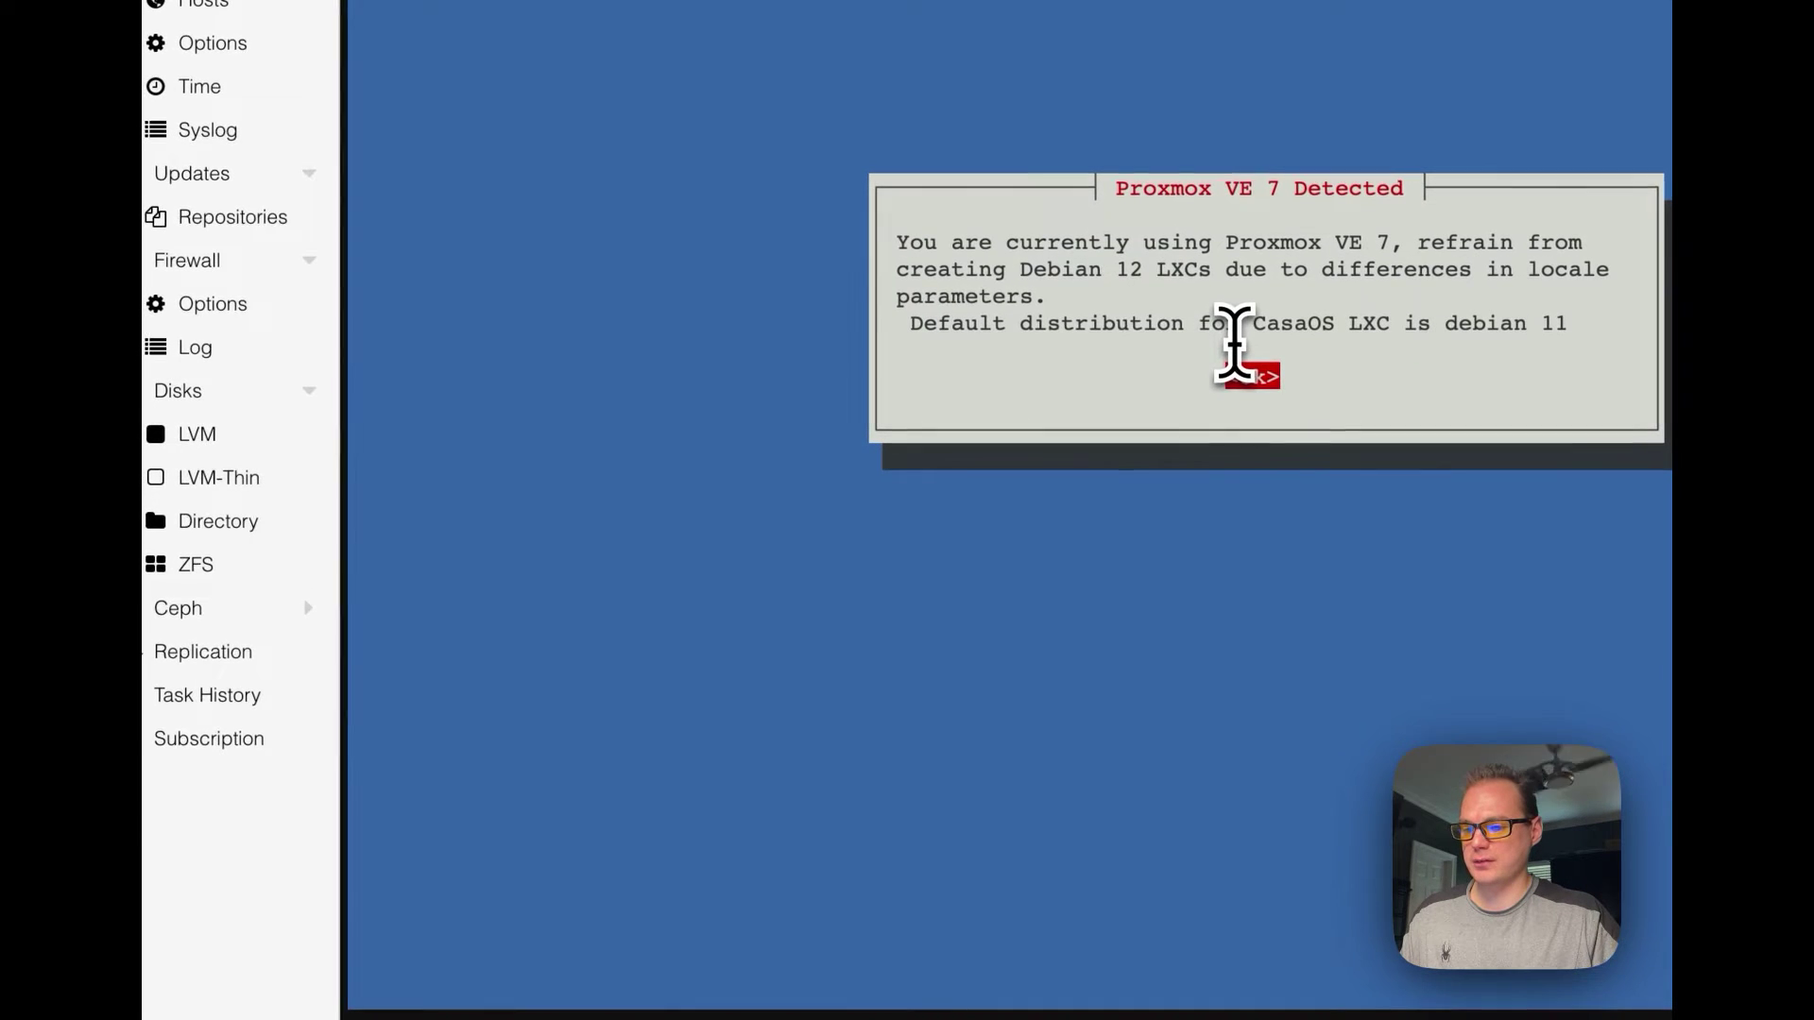
key("Return")
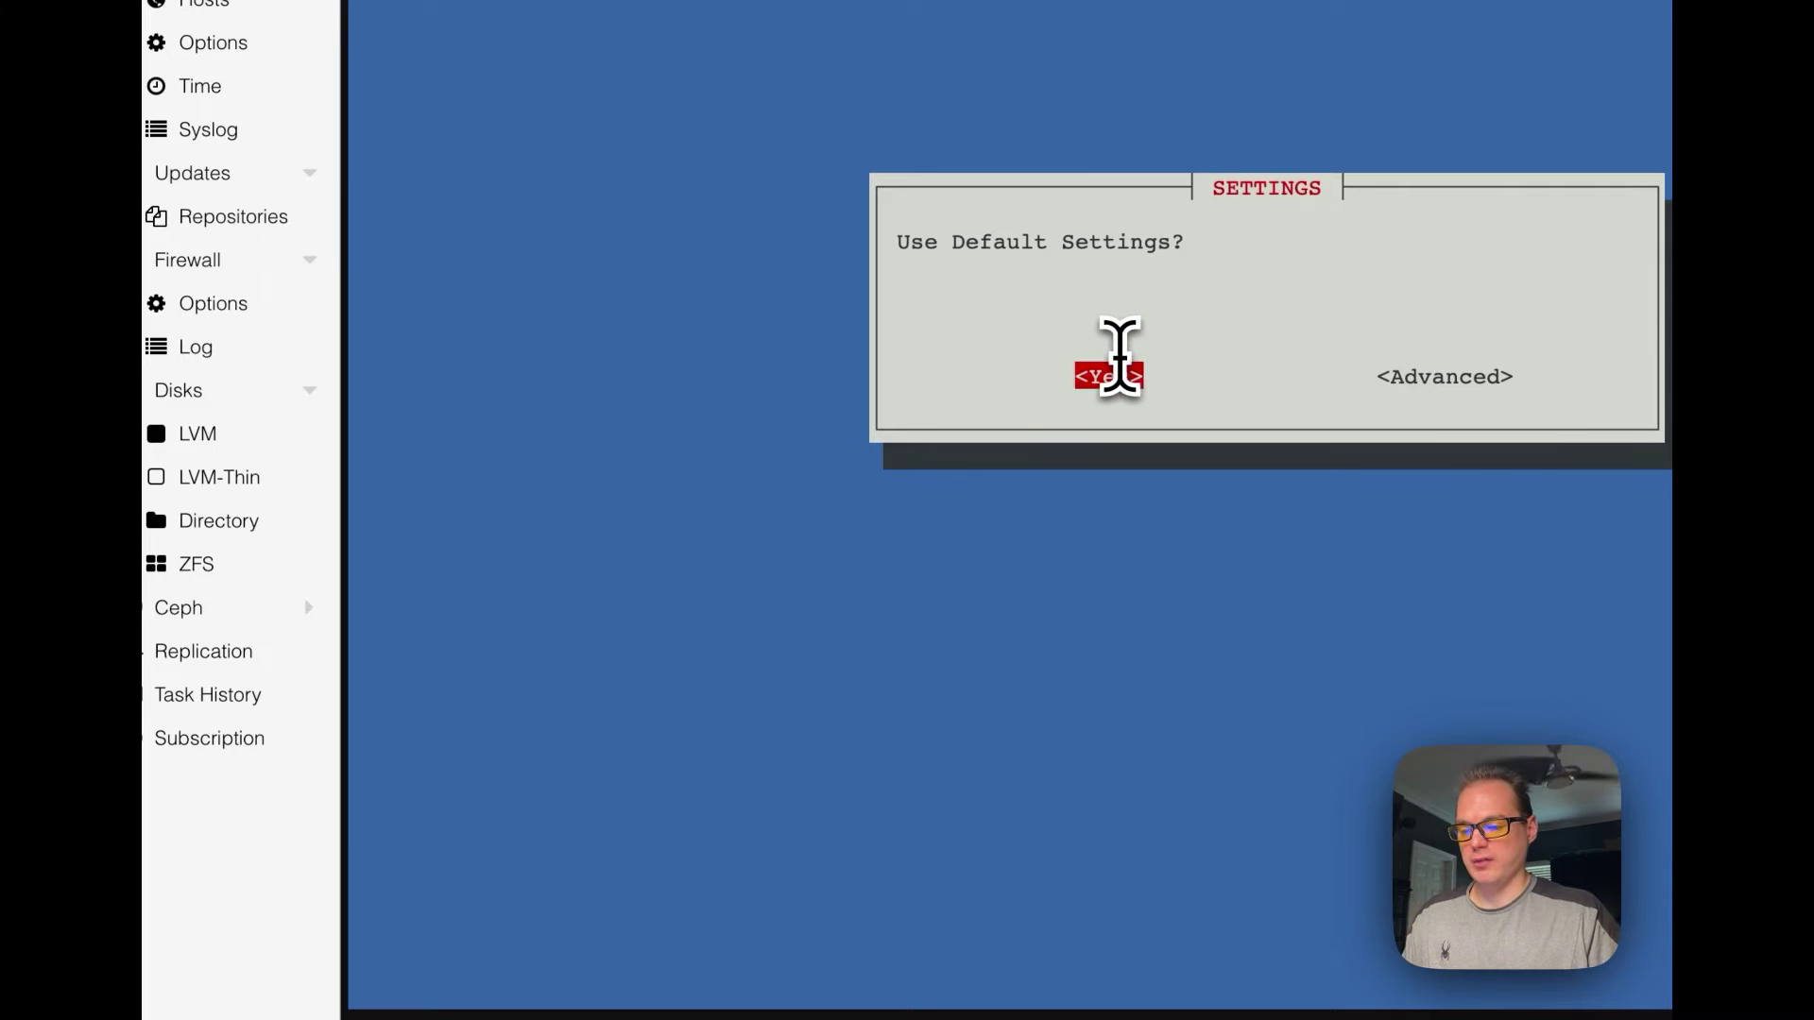
key("Return")
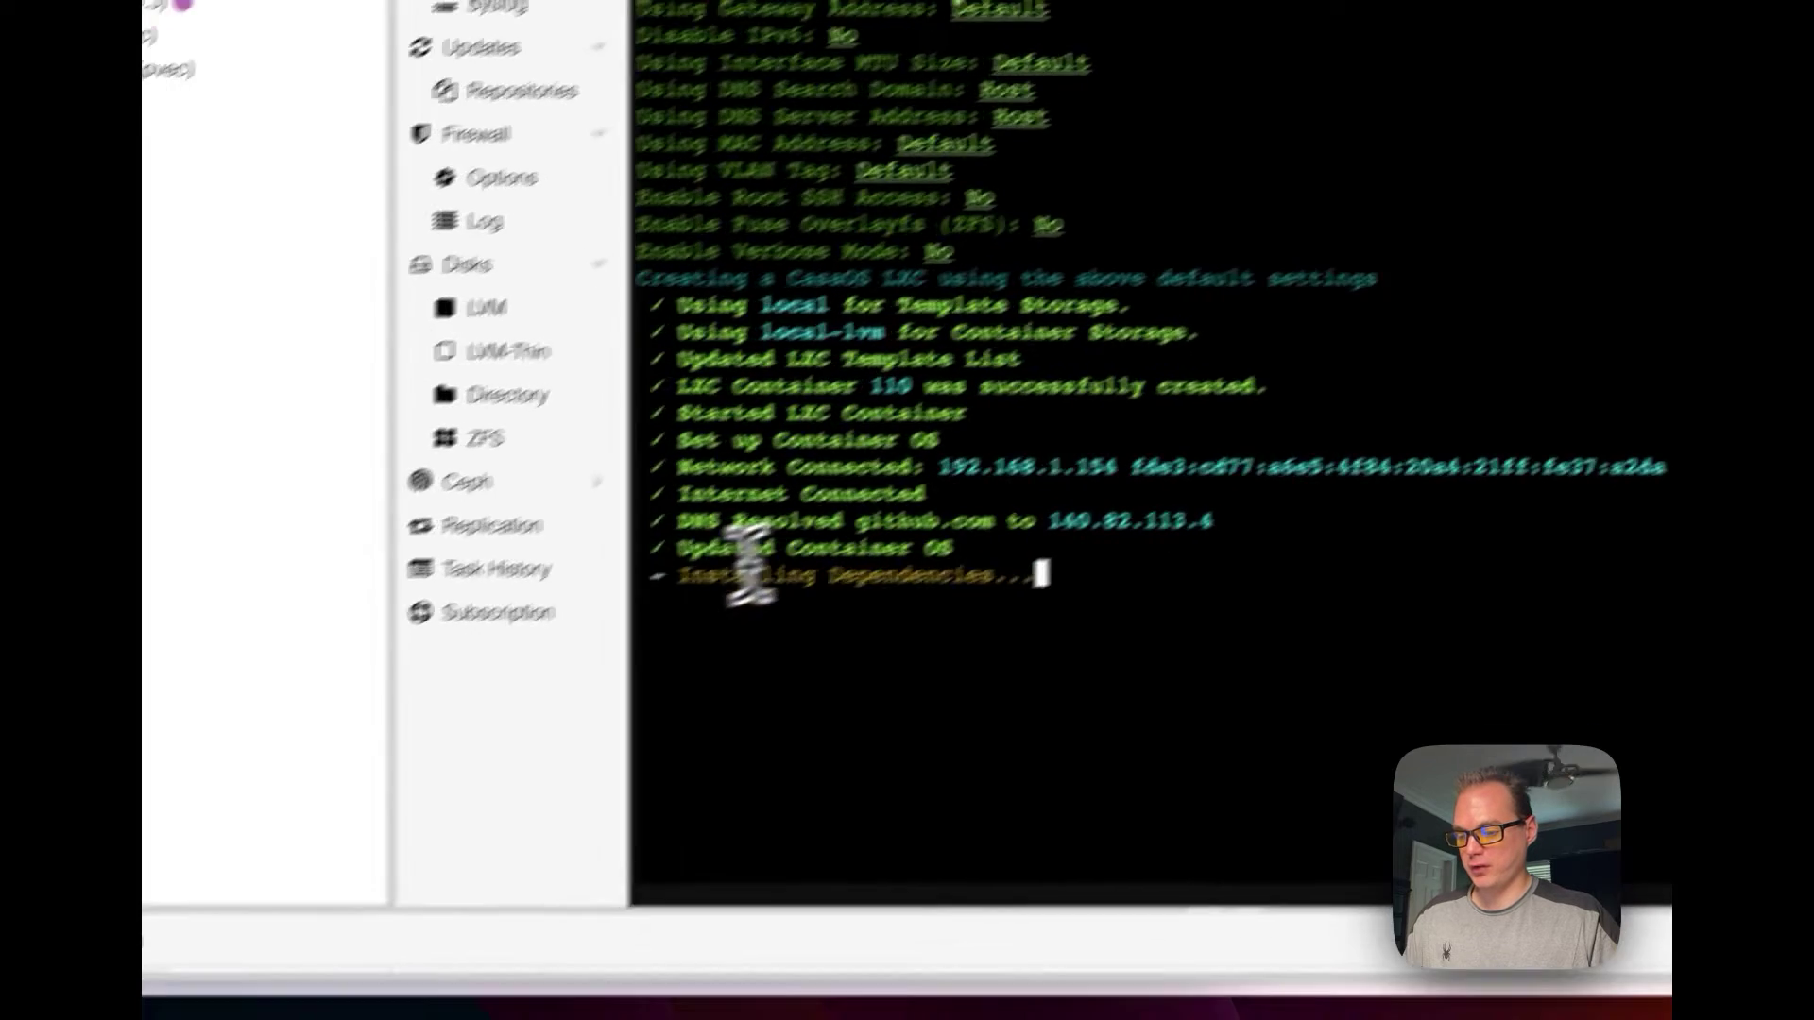
Follow the CasaOS install output, including static IP dhcp and debian settings, until it completes successfully
left_click_drag(362, 725, 1131, 738)
left_click(911, 567)
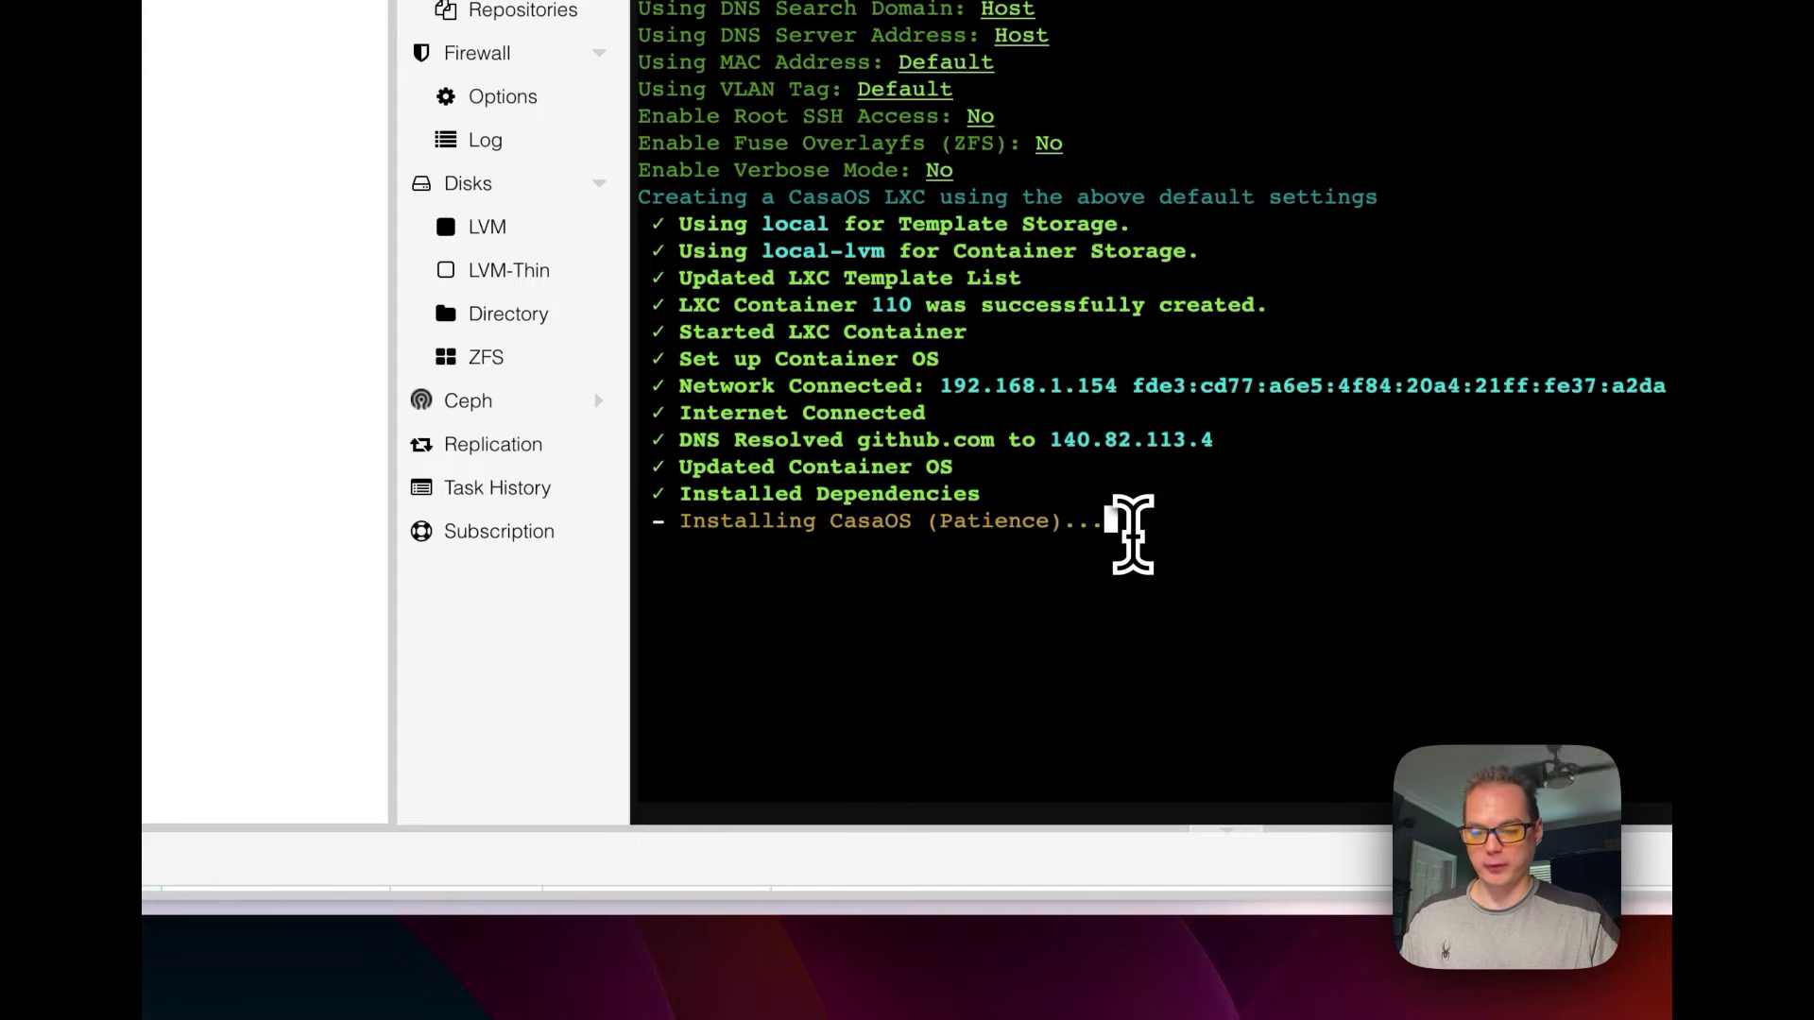
left_click_drag(749, 521, 1170, 519)
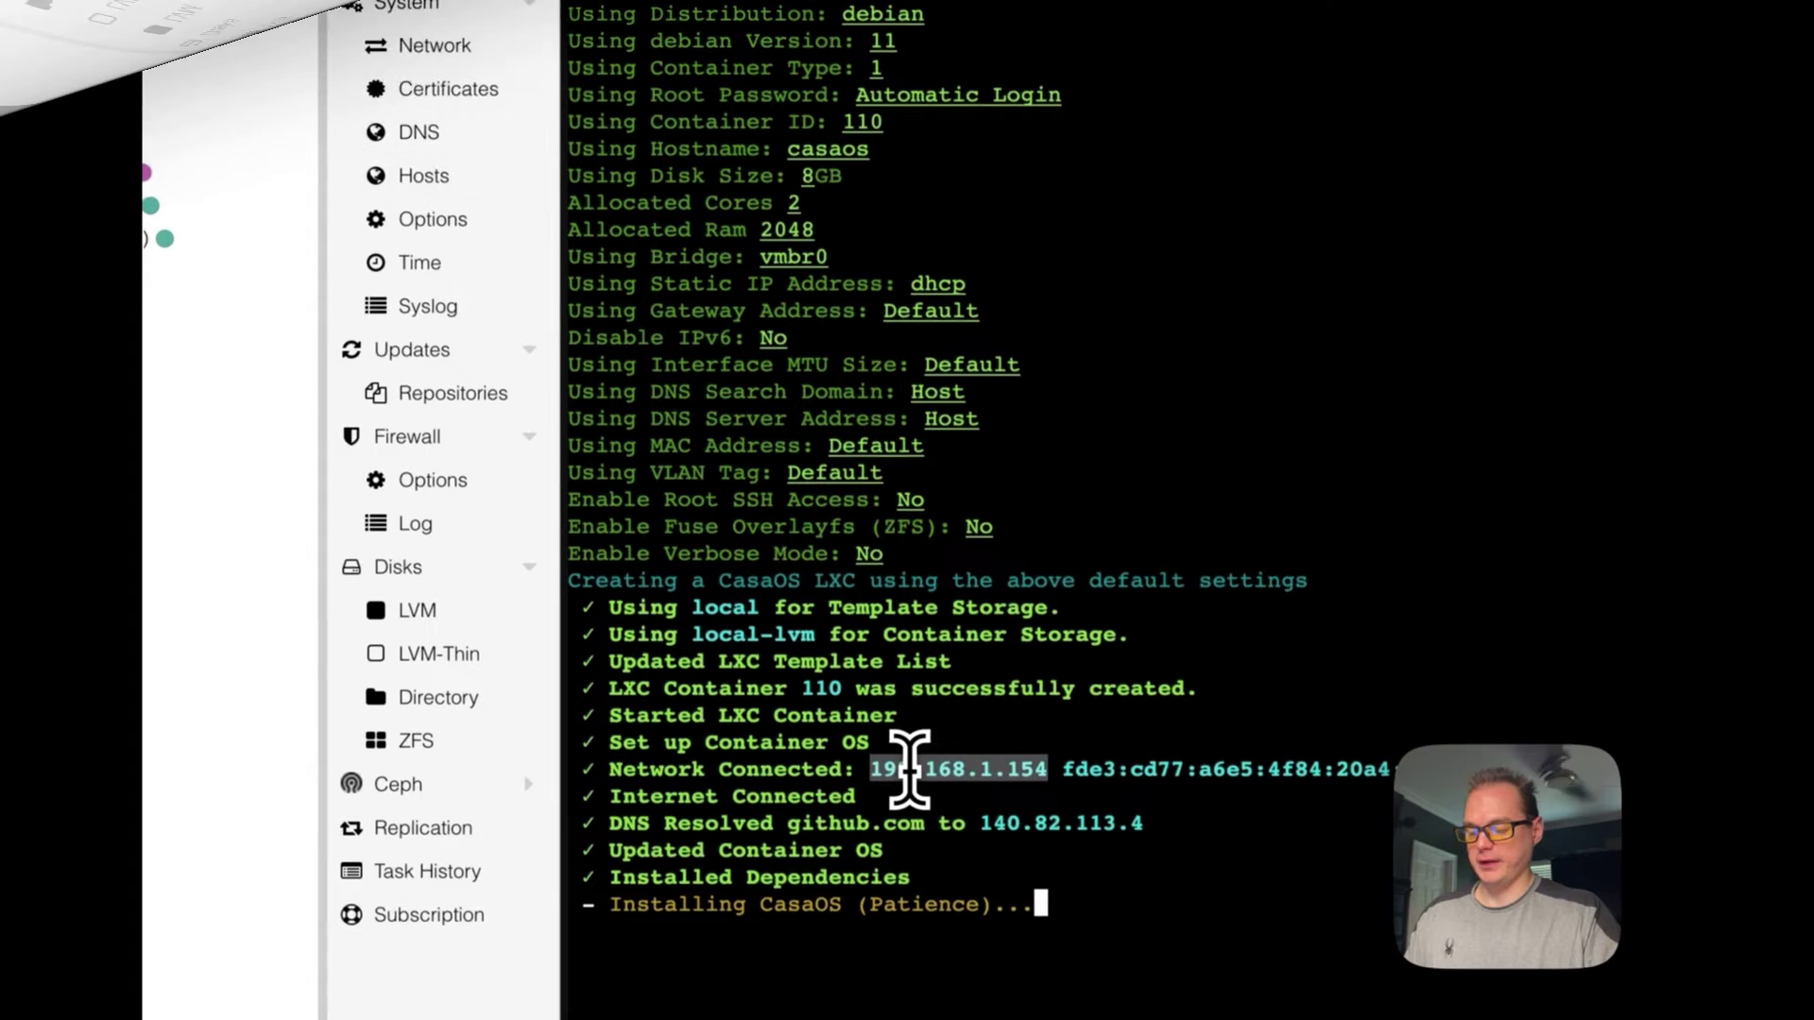
key("super+c")
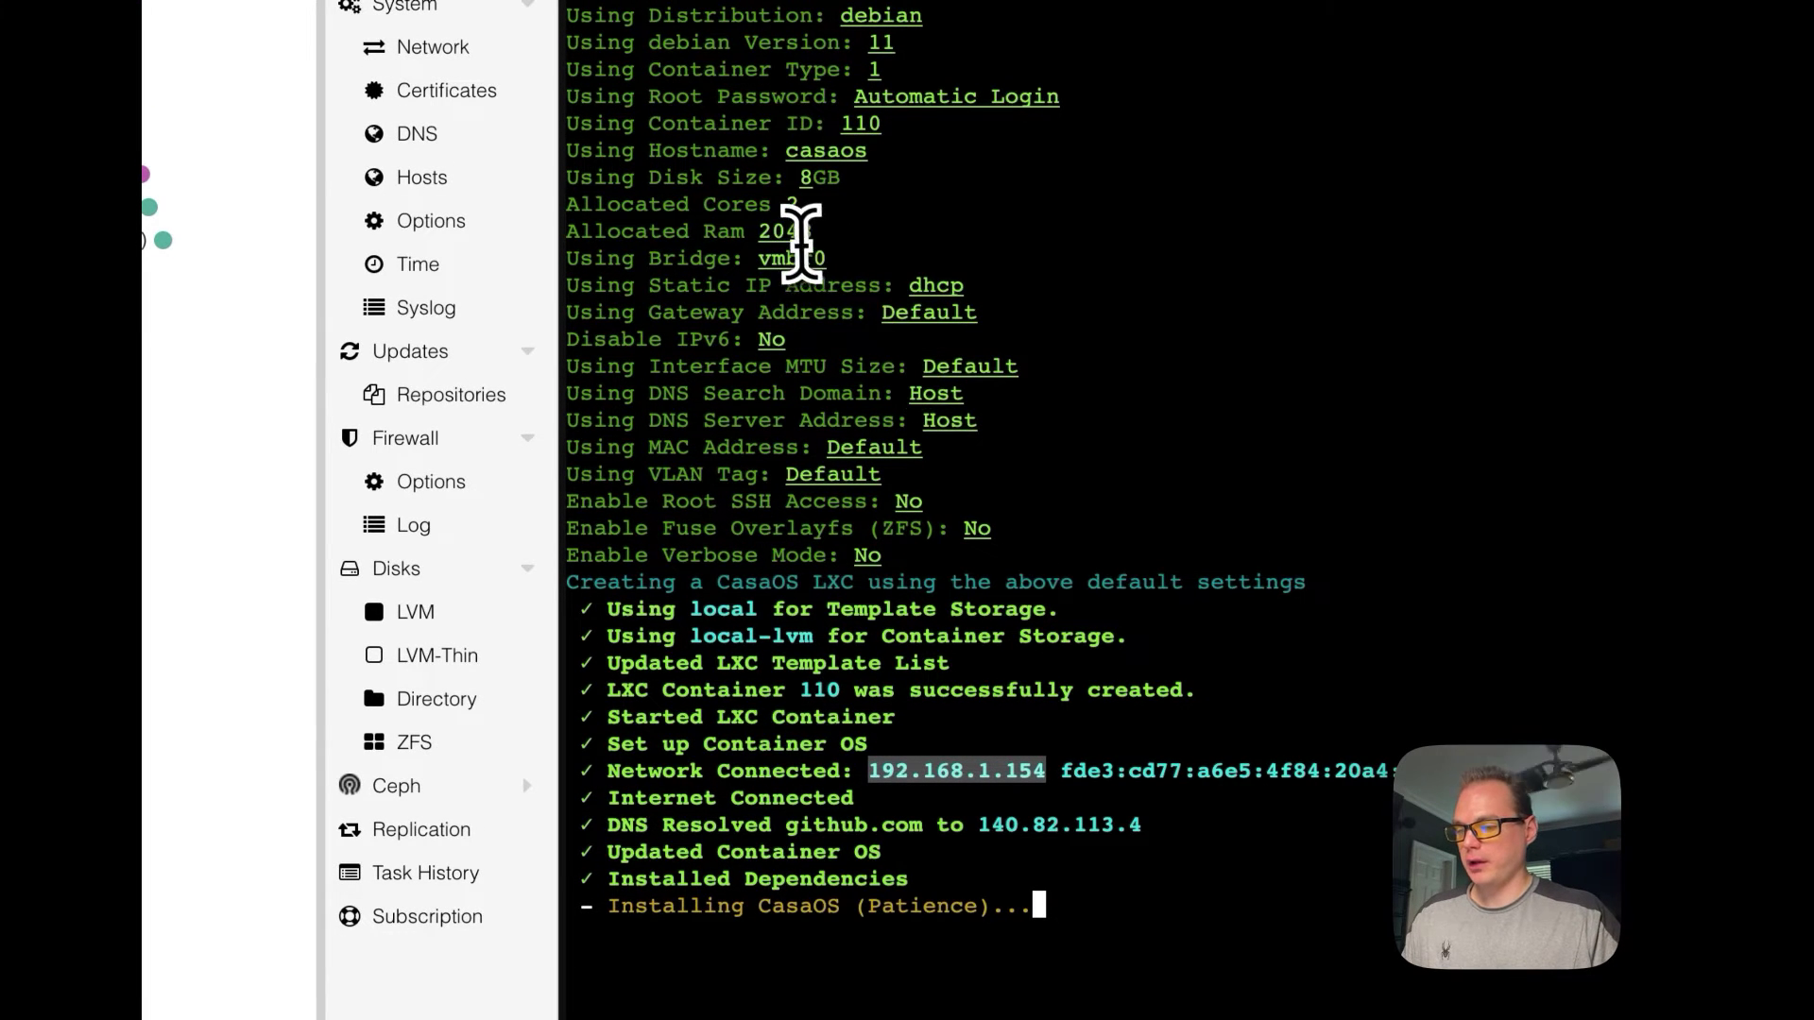
left_click_drag(648, 287, 1068, 286)
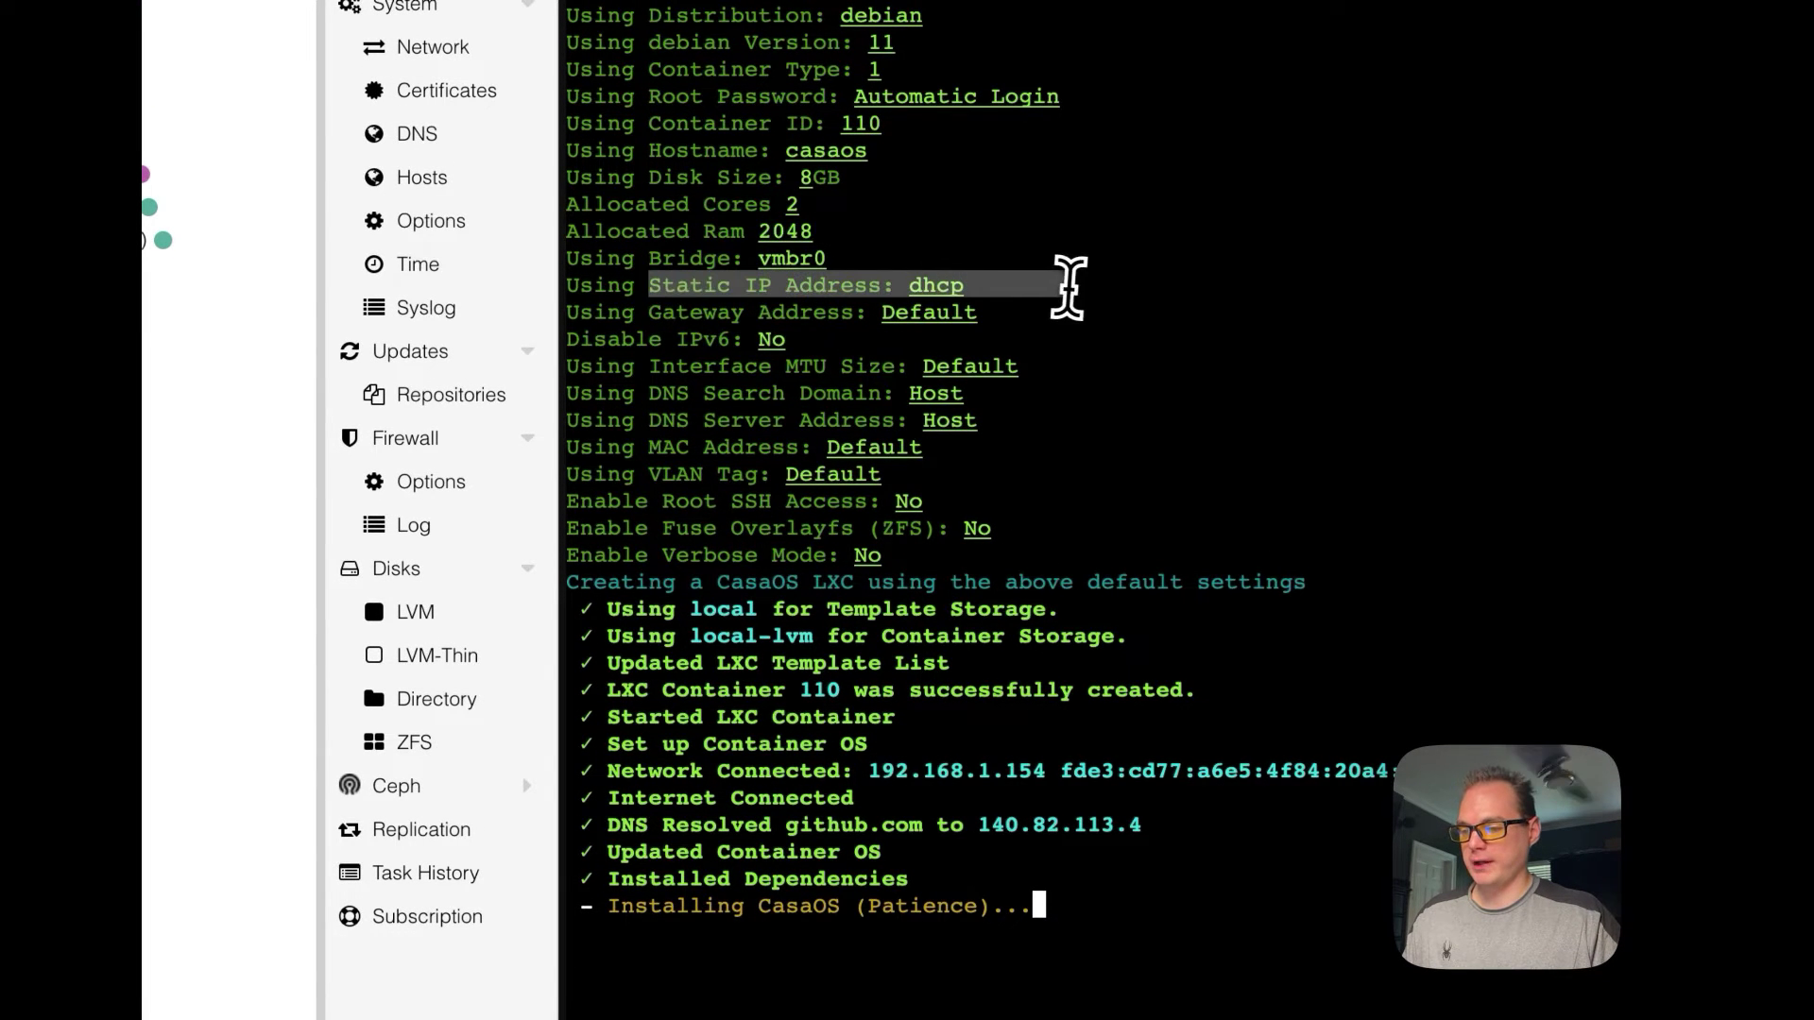
left_click(1066, 298)
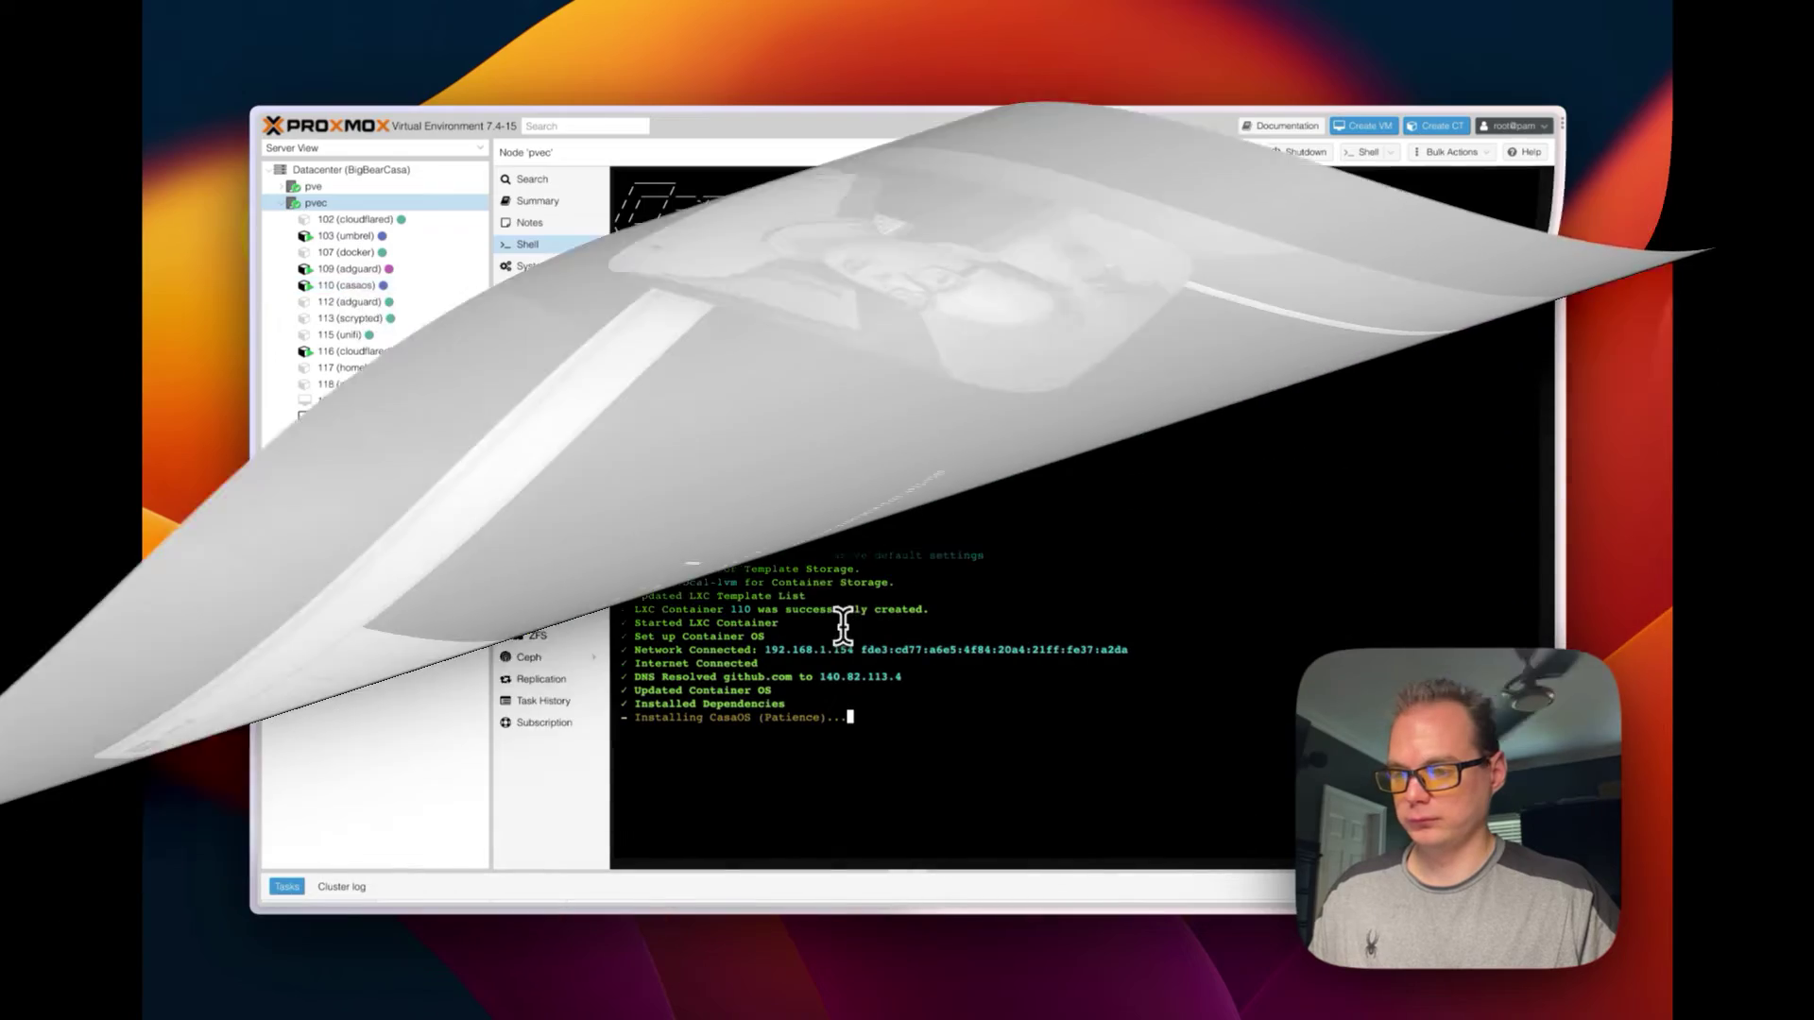
left_click_drag(652, 271, 814, 284)
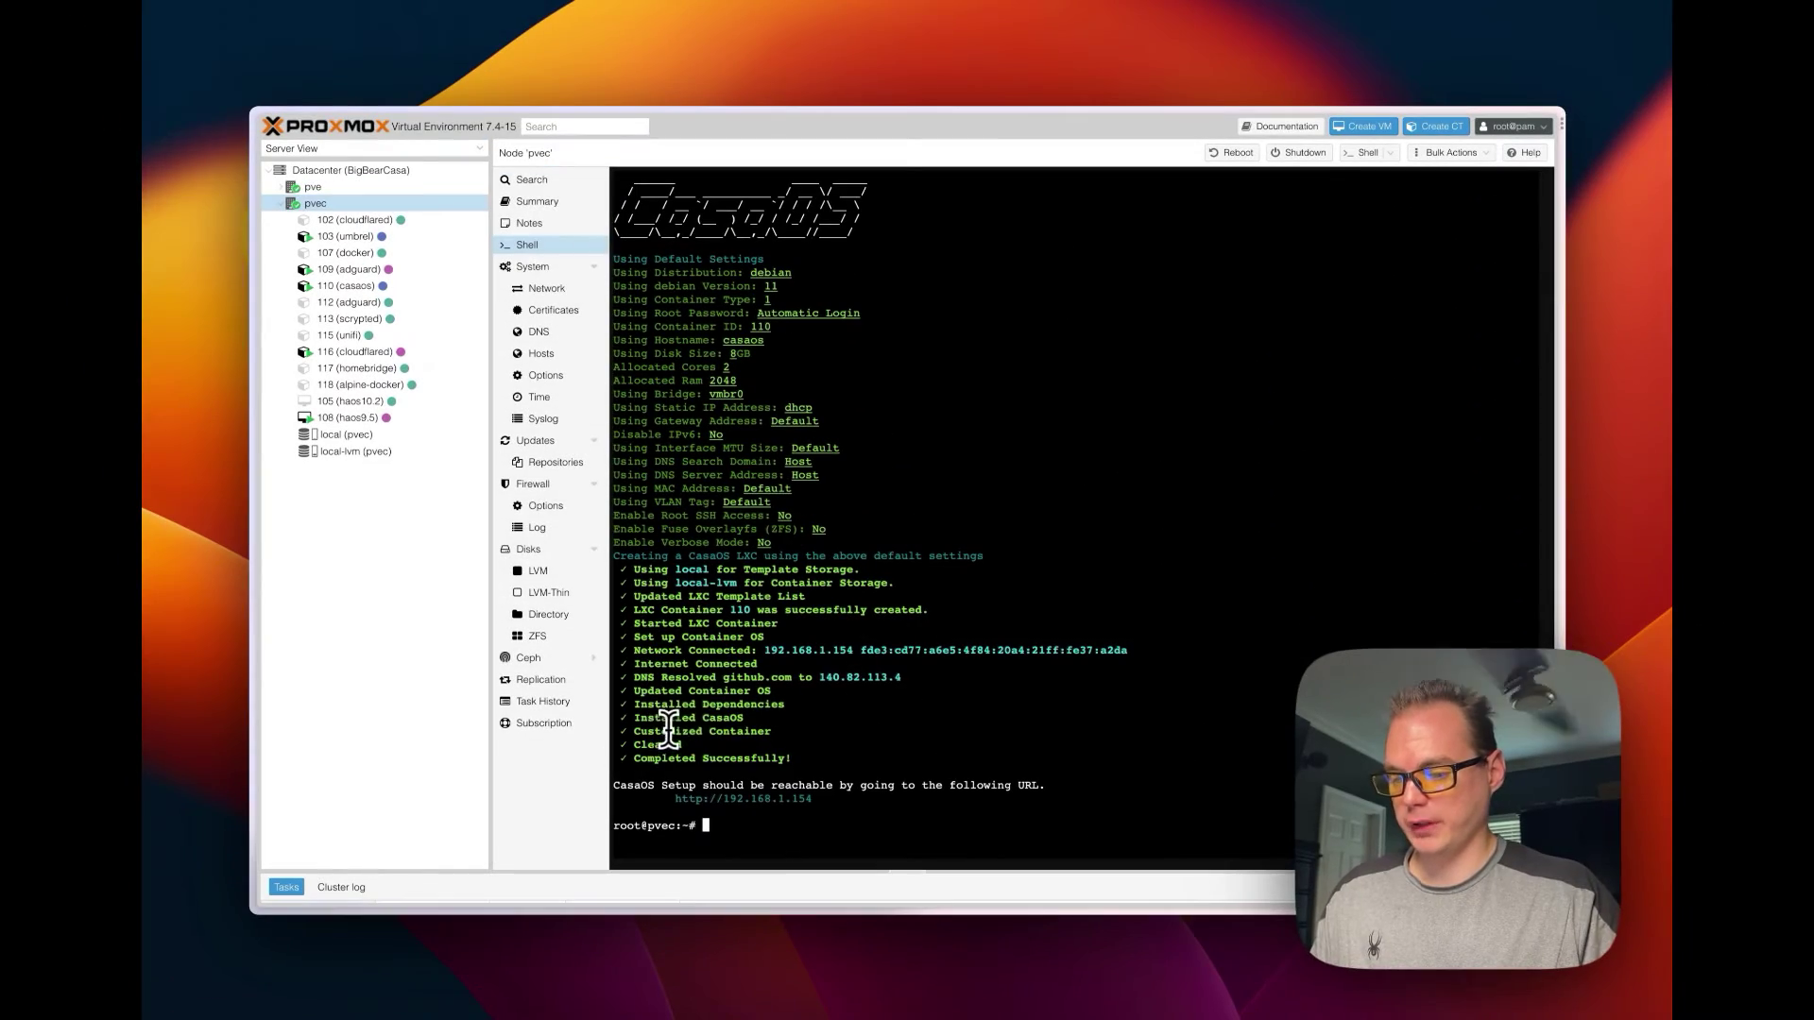
left_click_drag(676, 799, 808, 796)
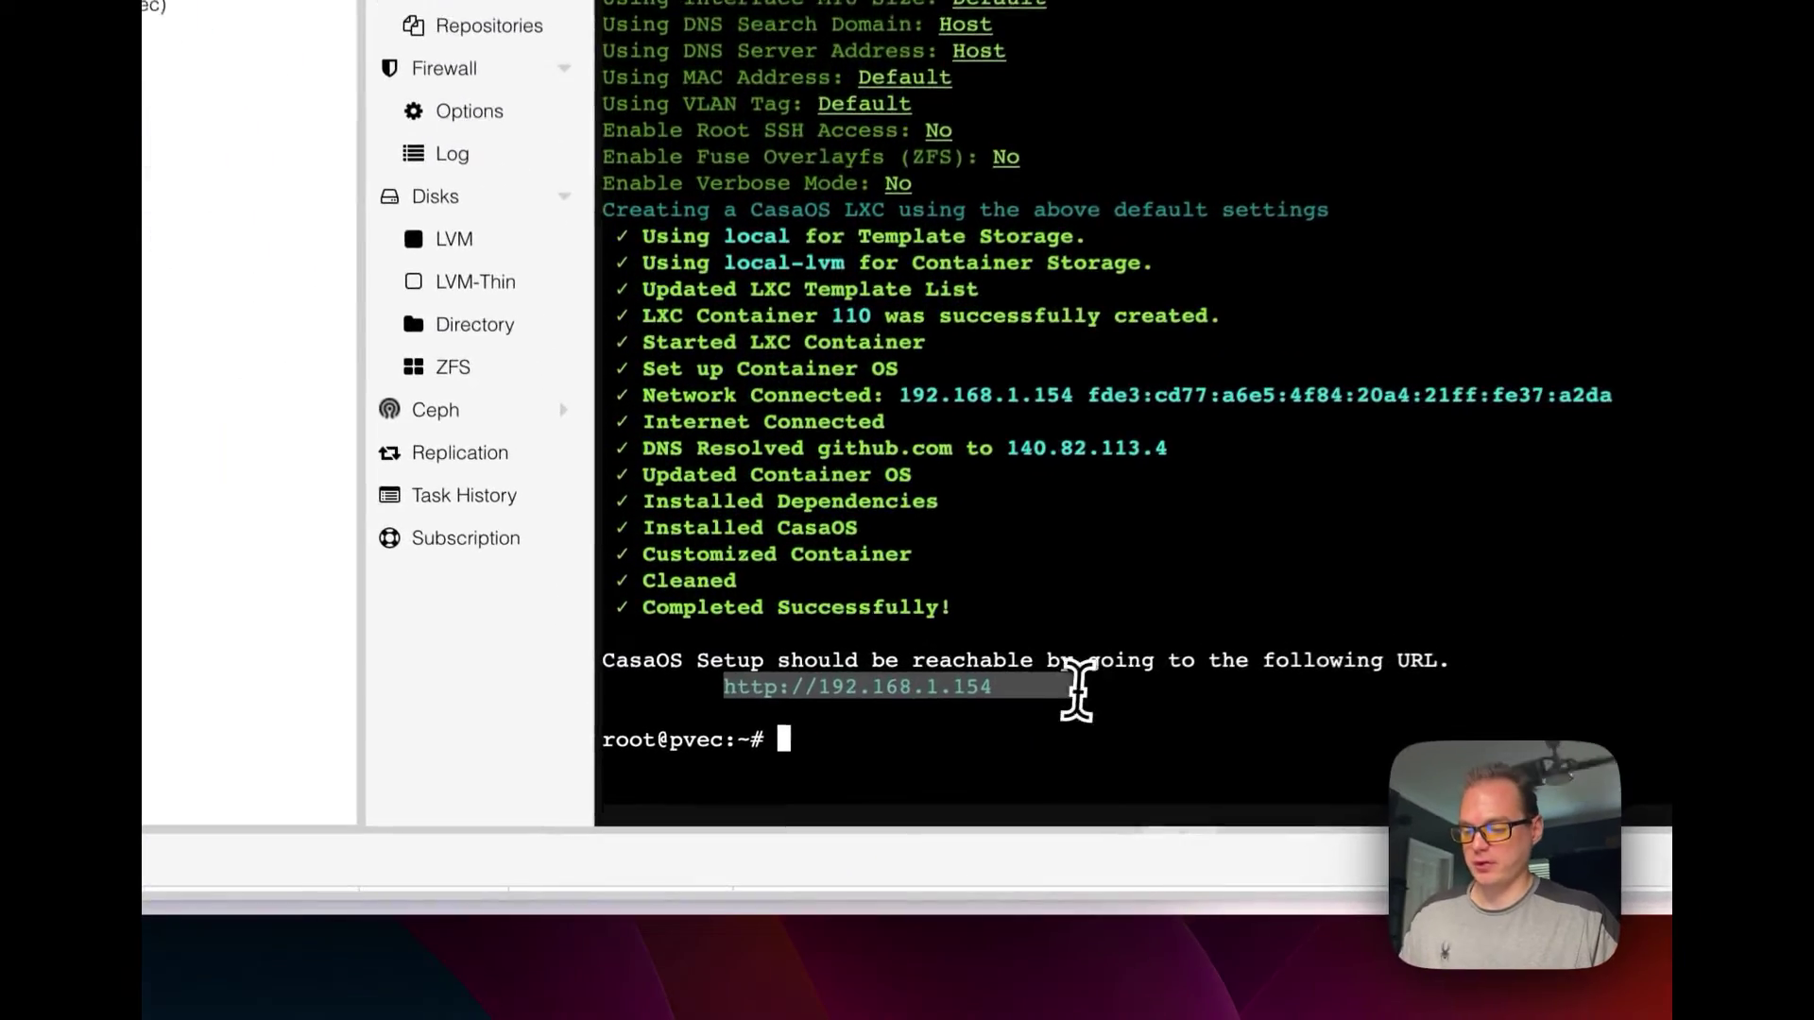
key("super+c")
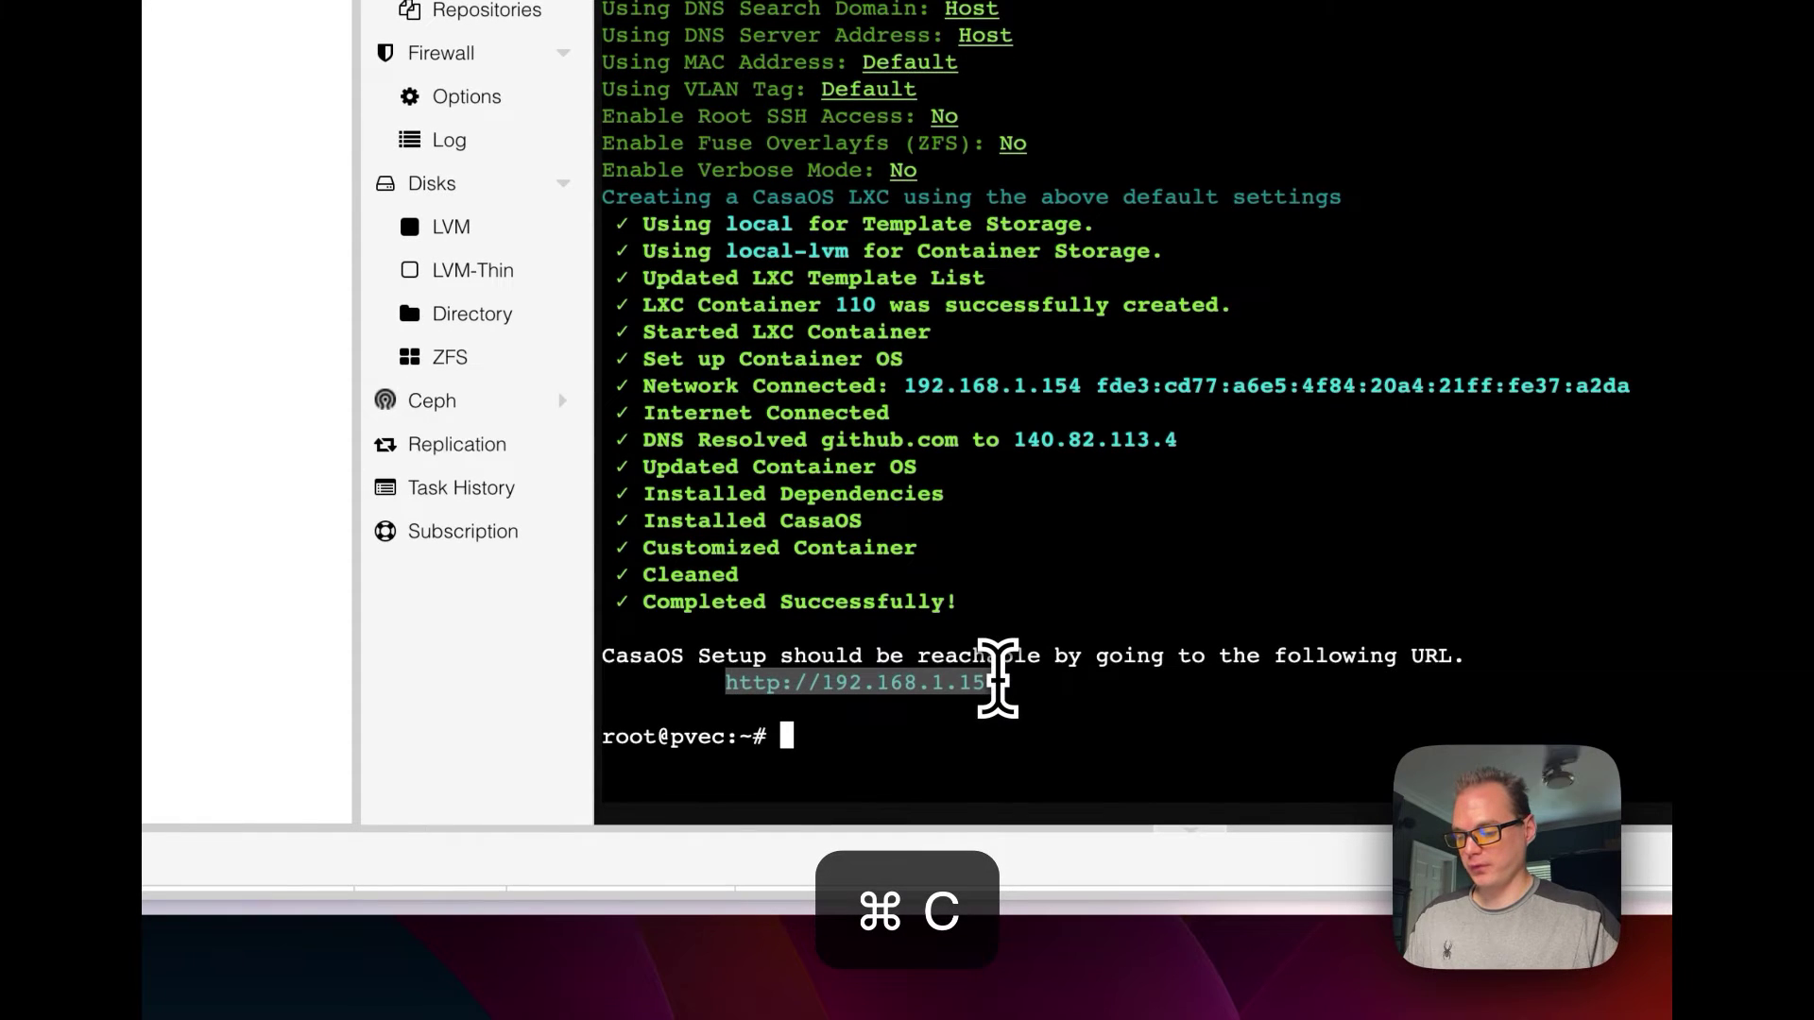
key("super+t")
key("super+v")
key("Return")
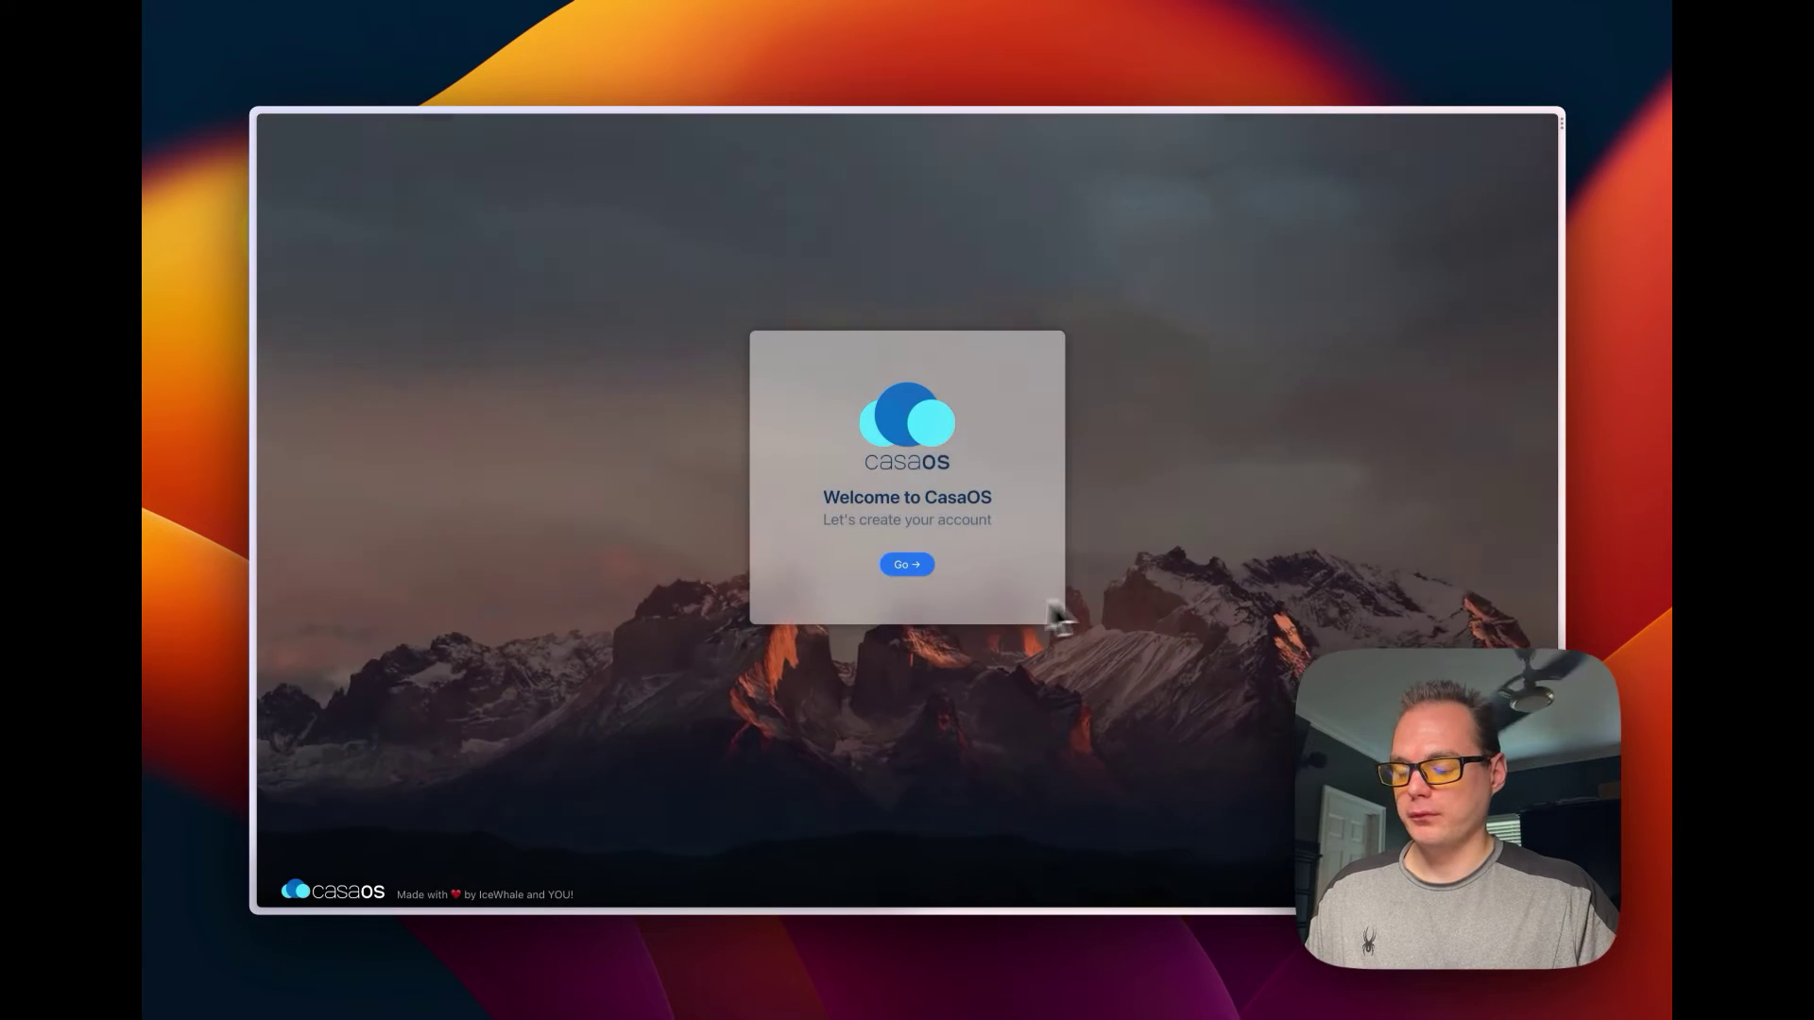
Create the CasaOS account by entering a username, password and password confirmation
left_click(930, 571)
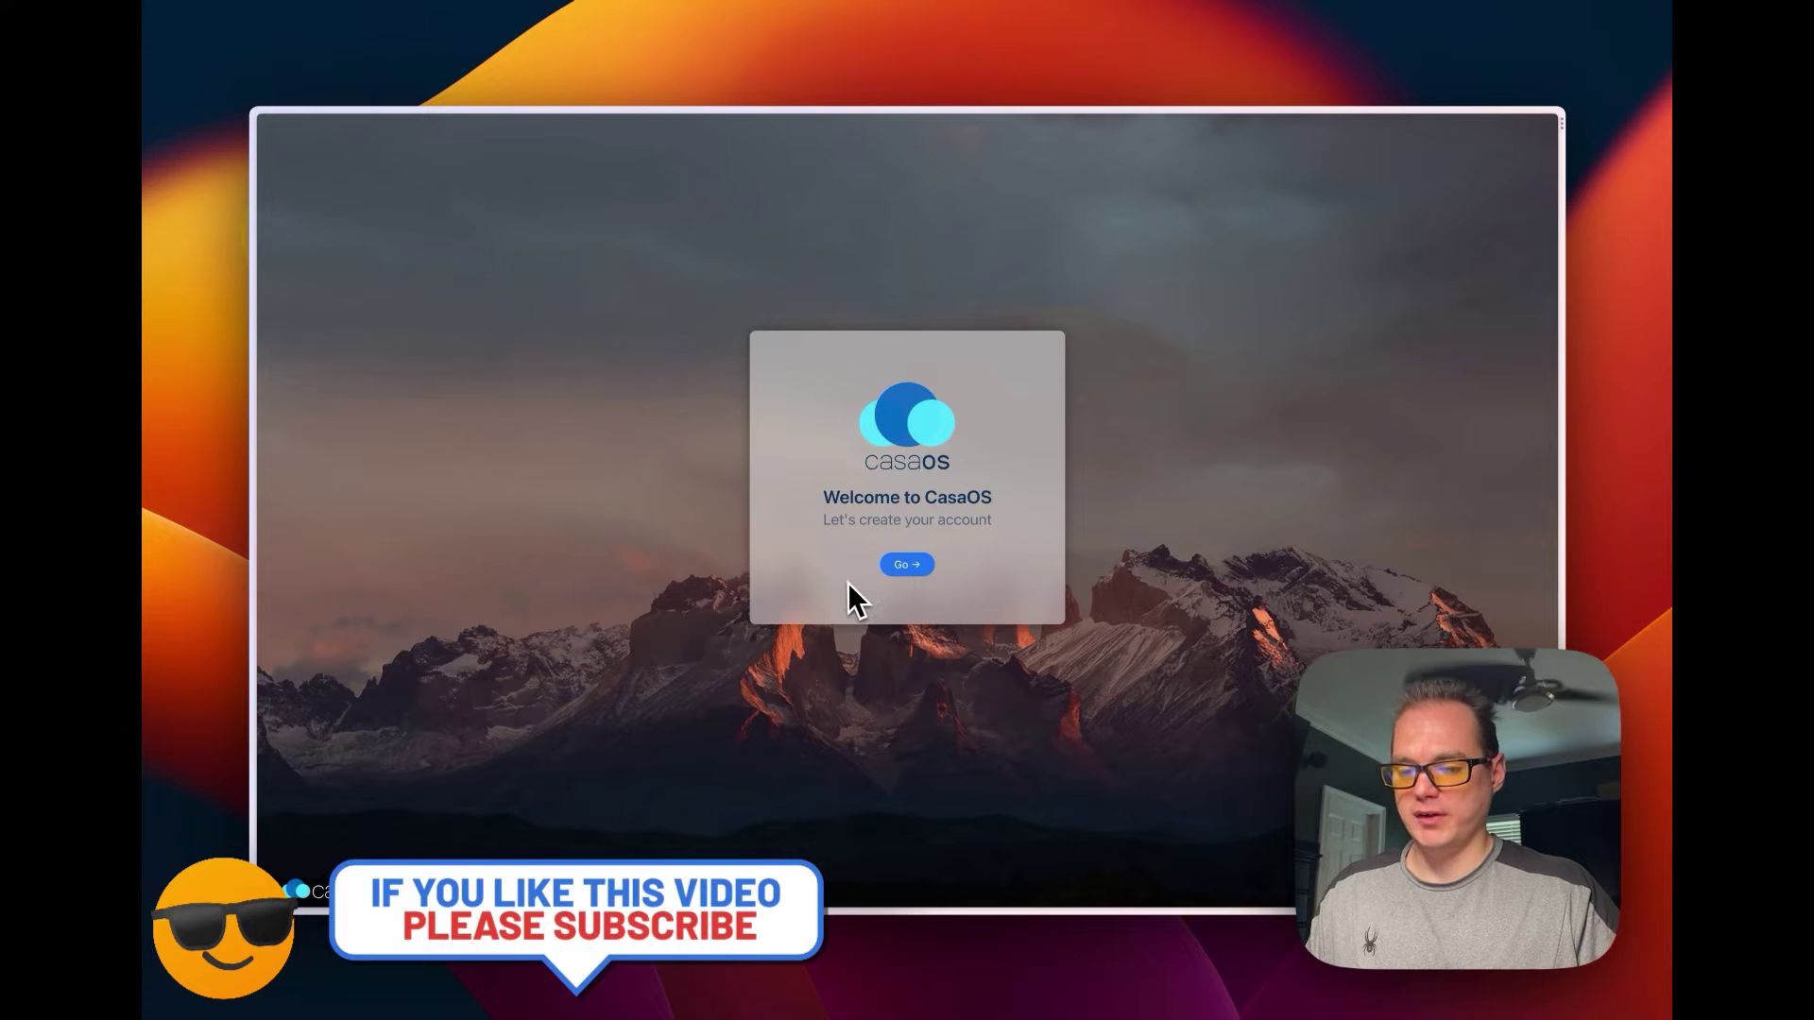
left_click(897, 567)
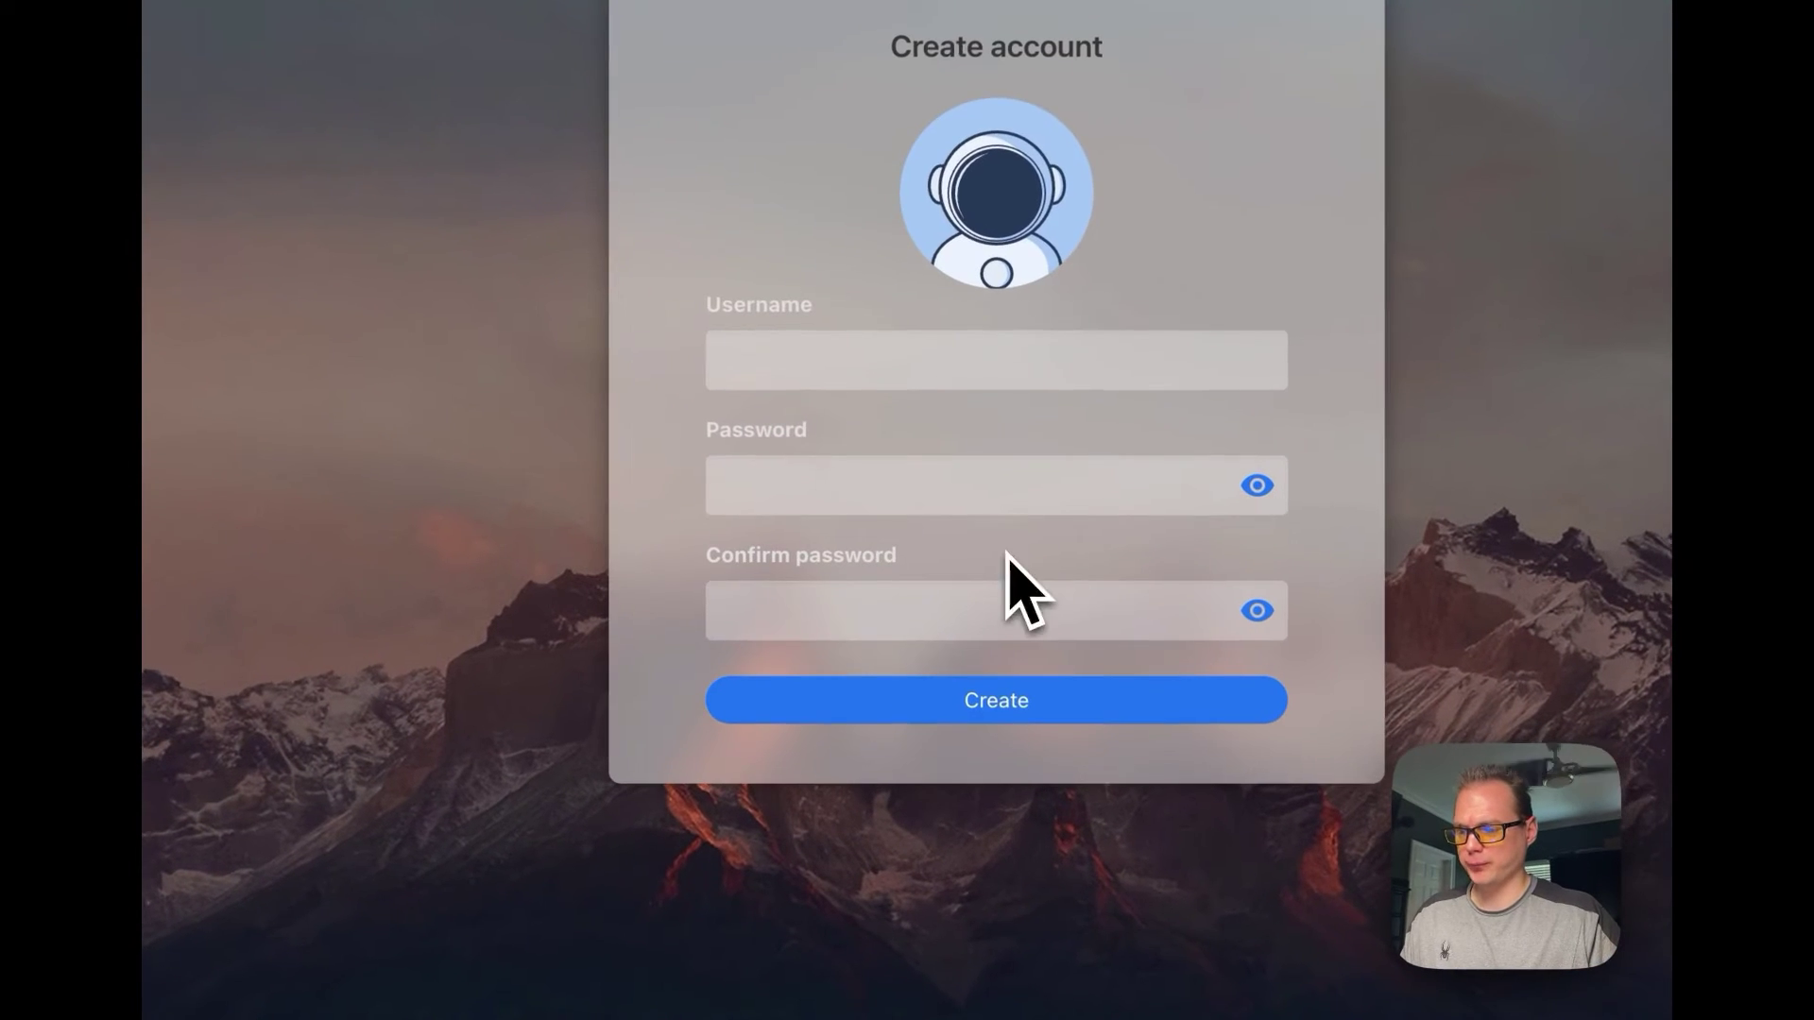
left_click(765, 359)
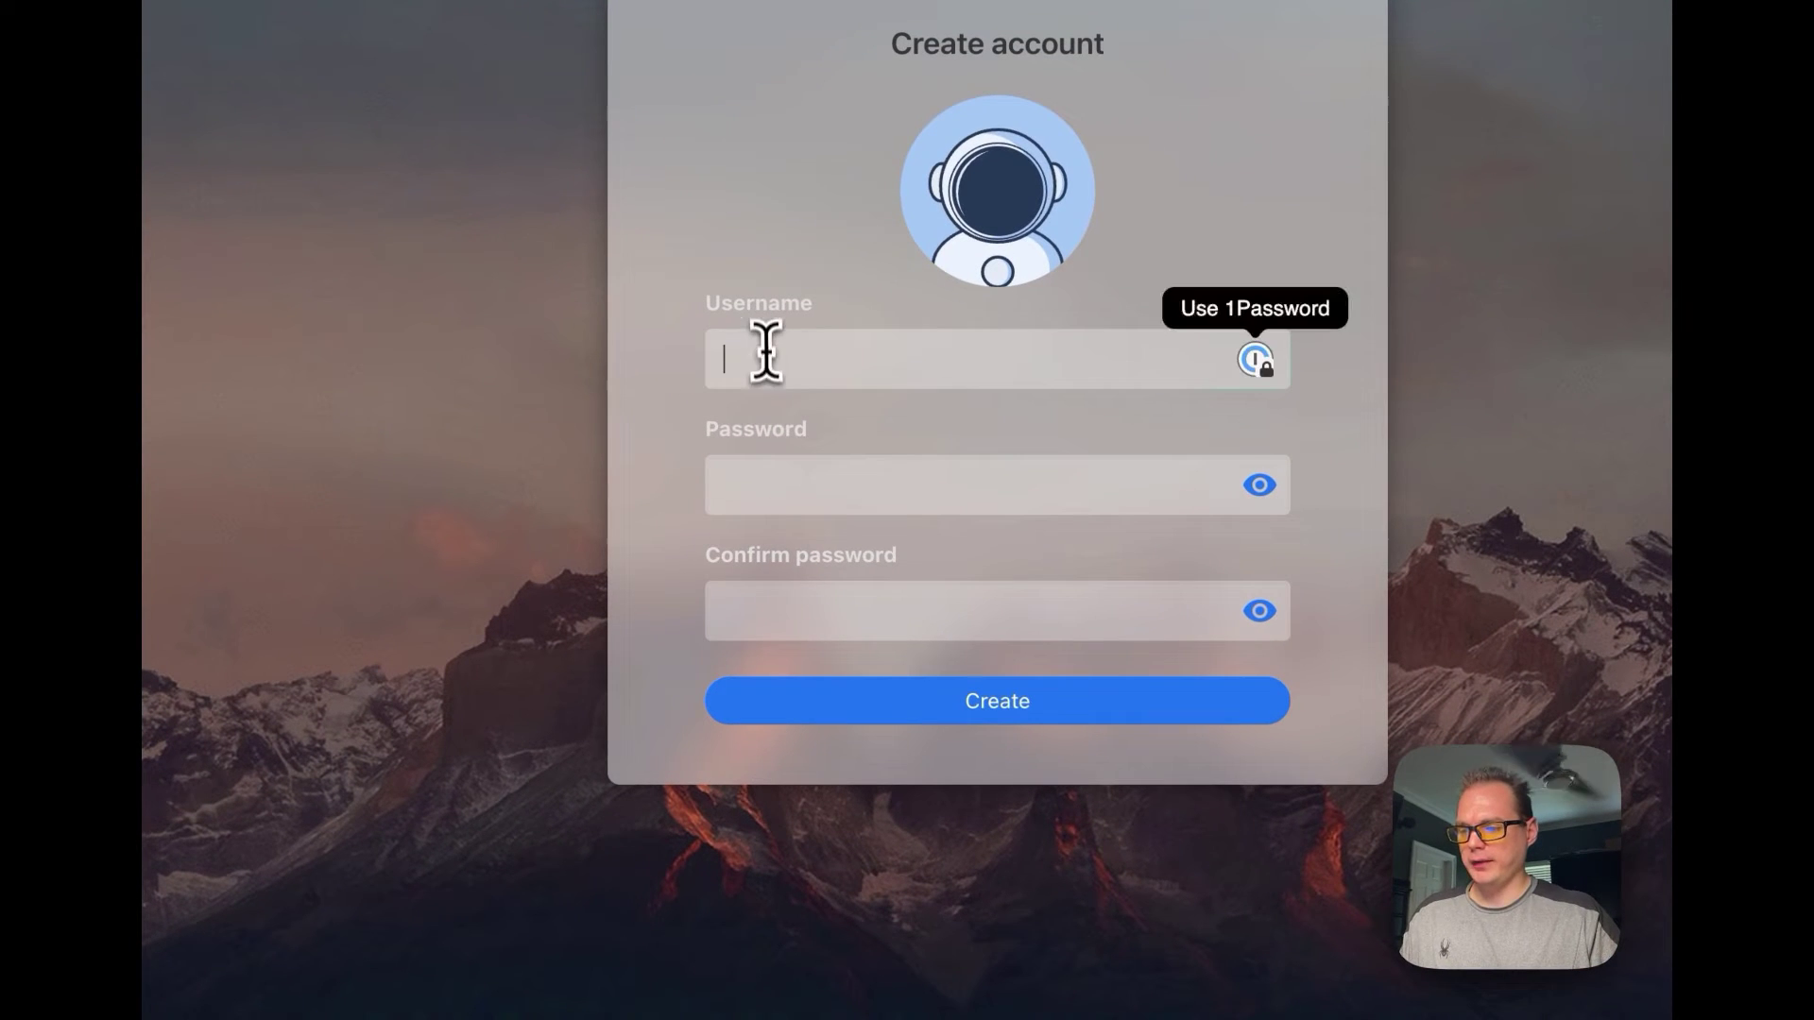
type("b••••••••")
left_click(757, 600)
type("••••••••")
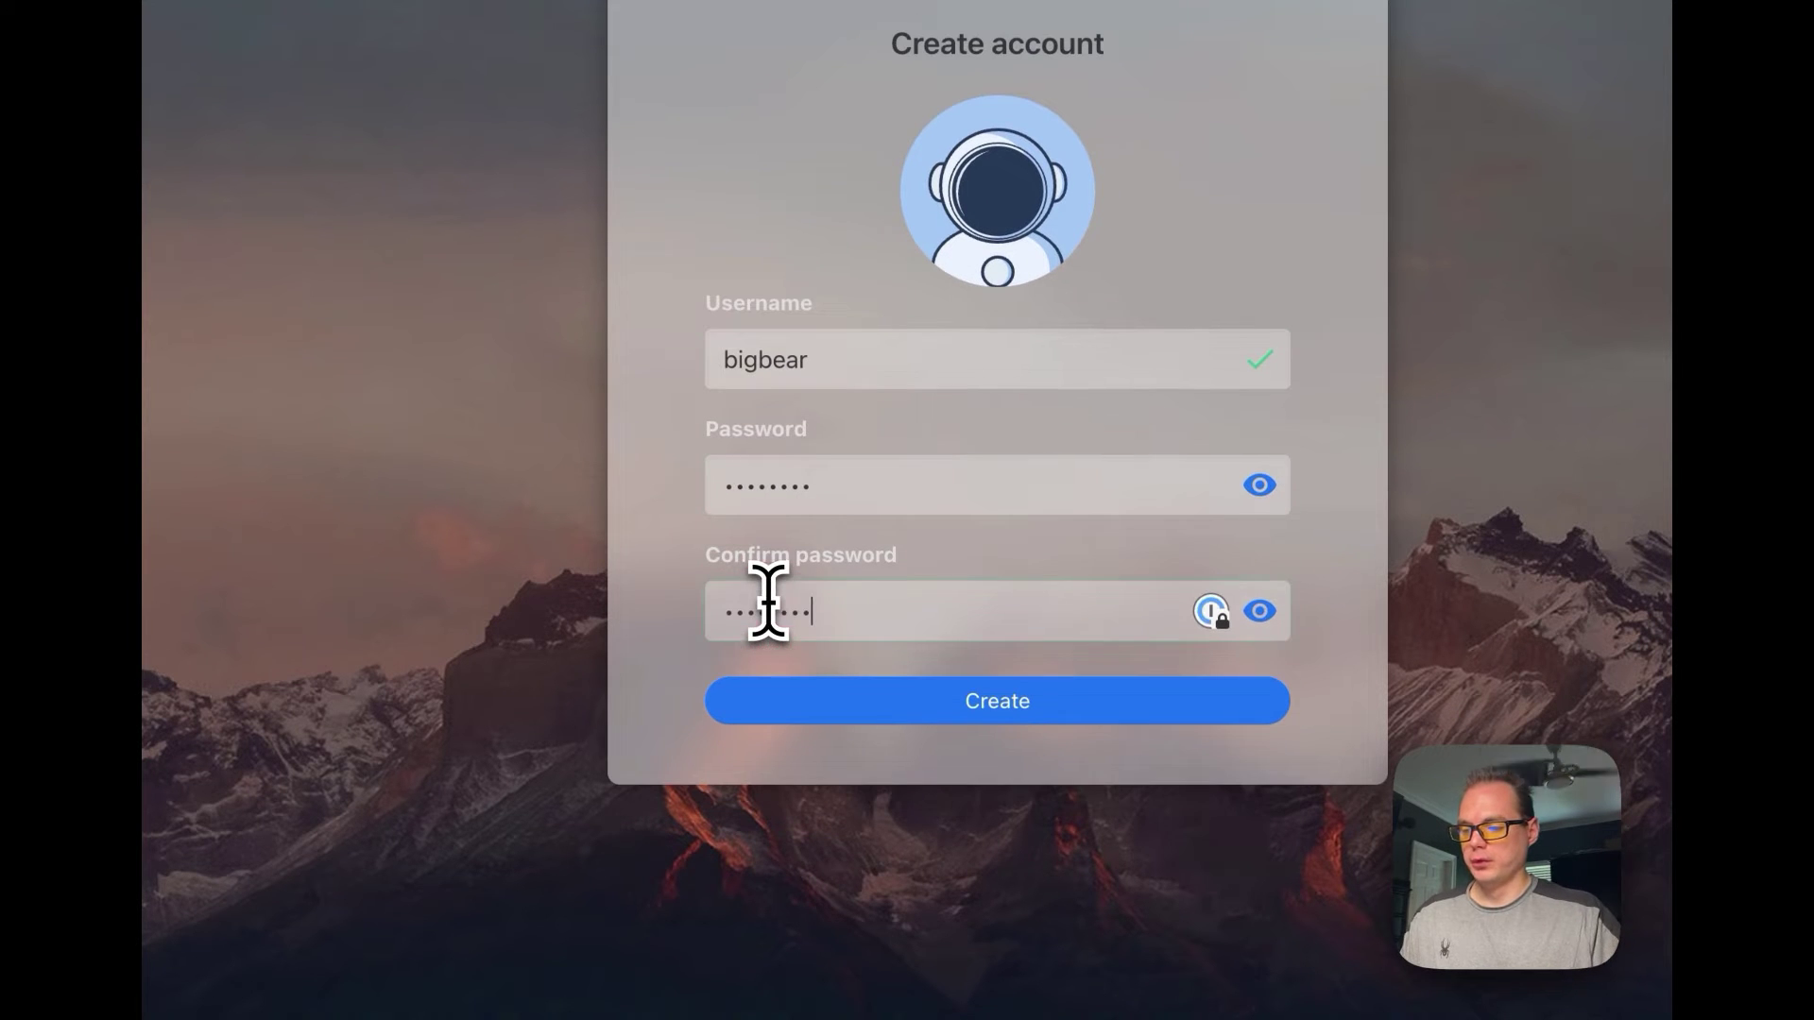
left_click(987, 715)
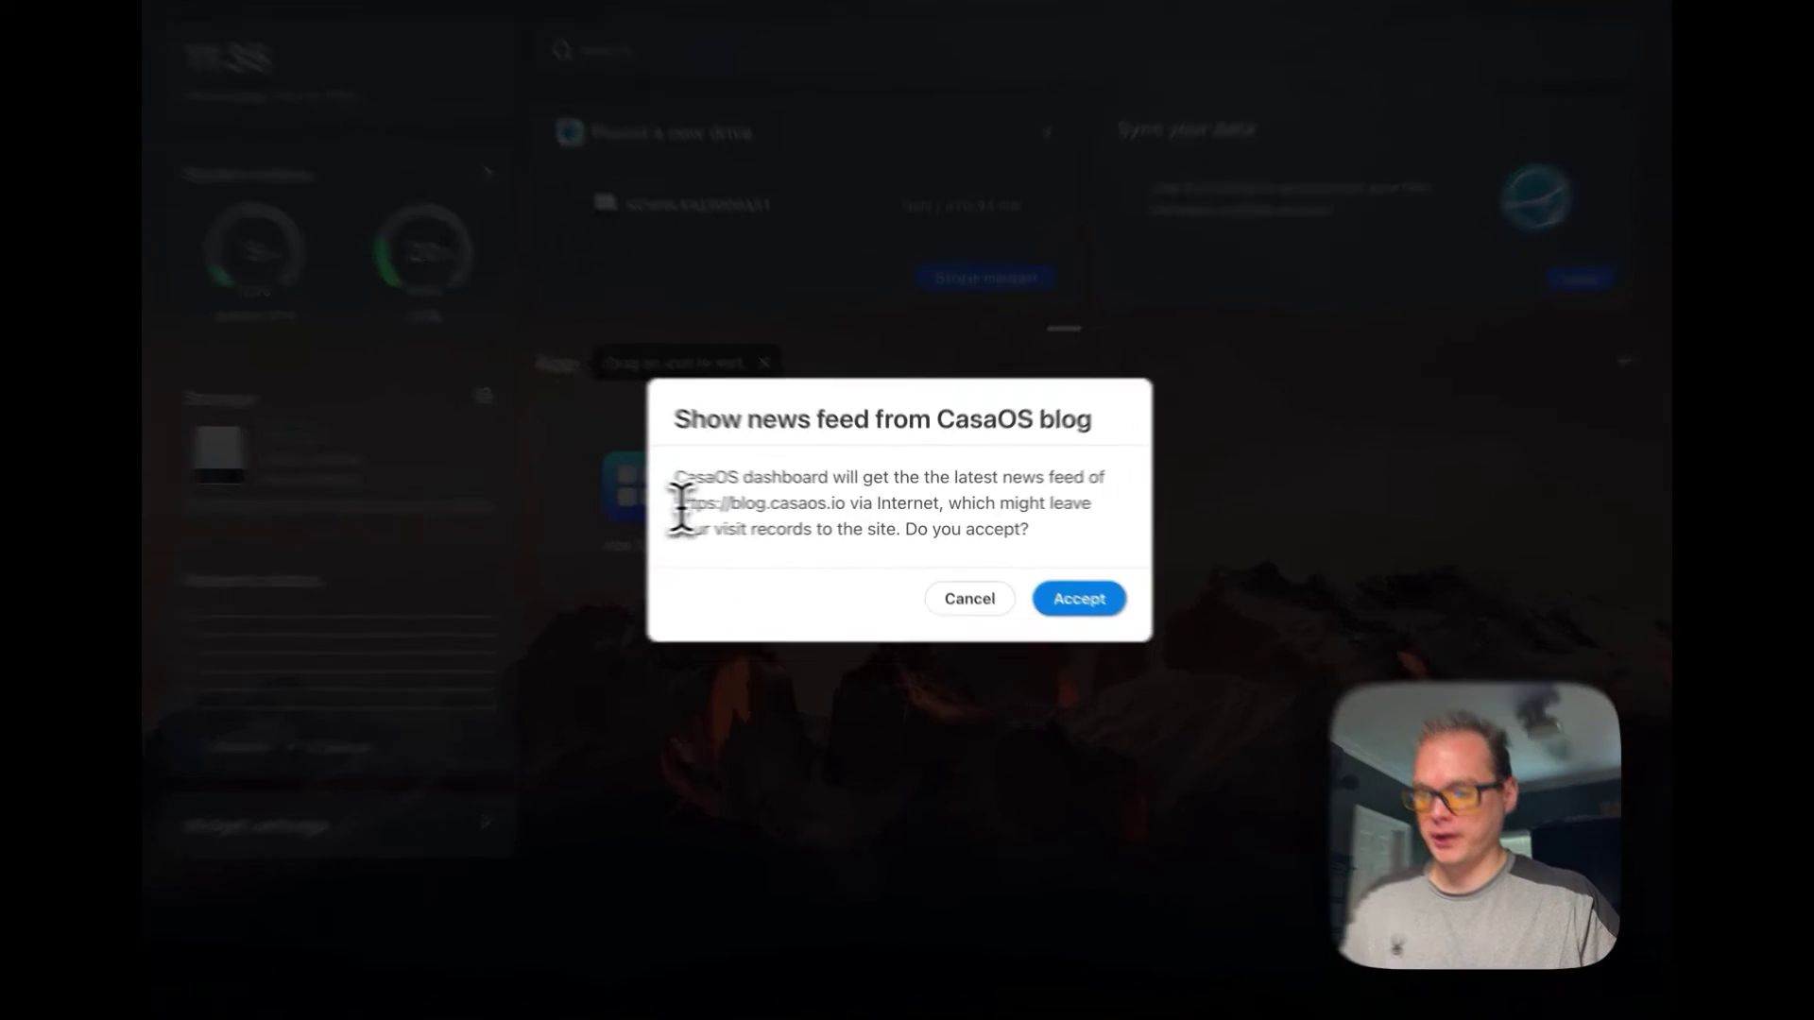
Accept the CasaOS blog news feed, view and close the profile details, then open the account summary
left_click_drag(755, 505, 899, 501)
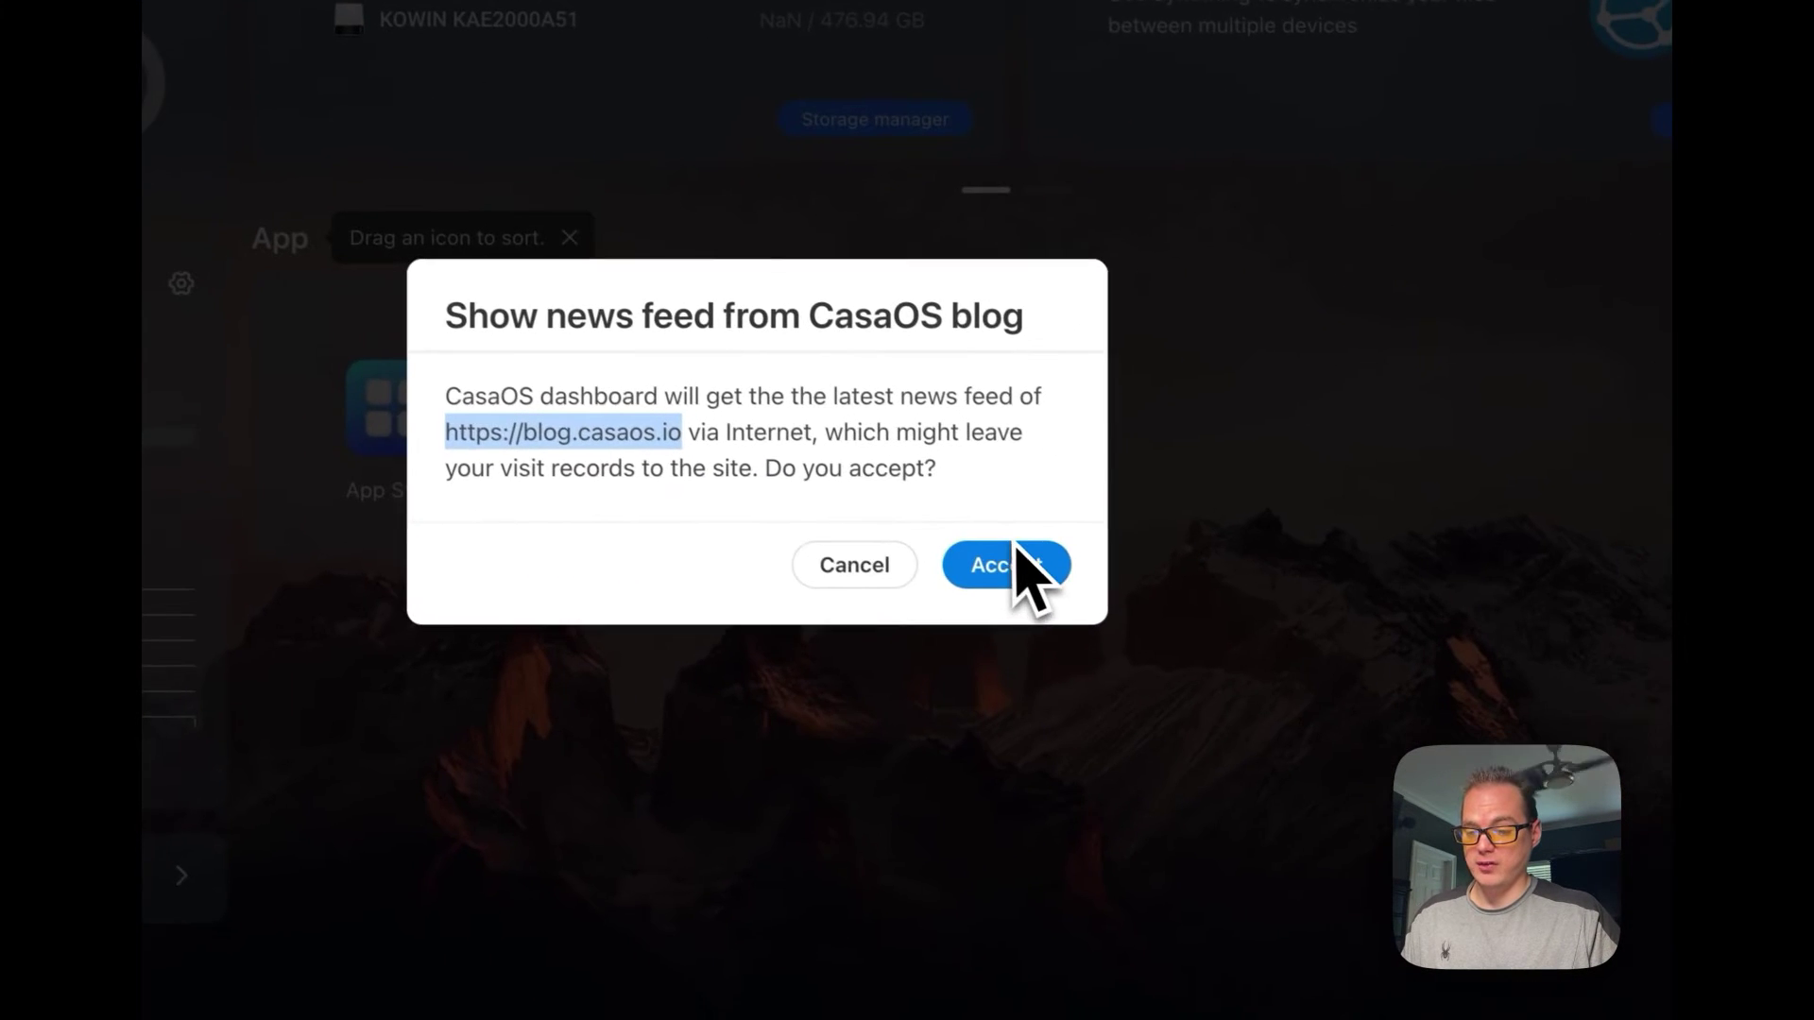
left_click(956, 577)
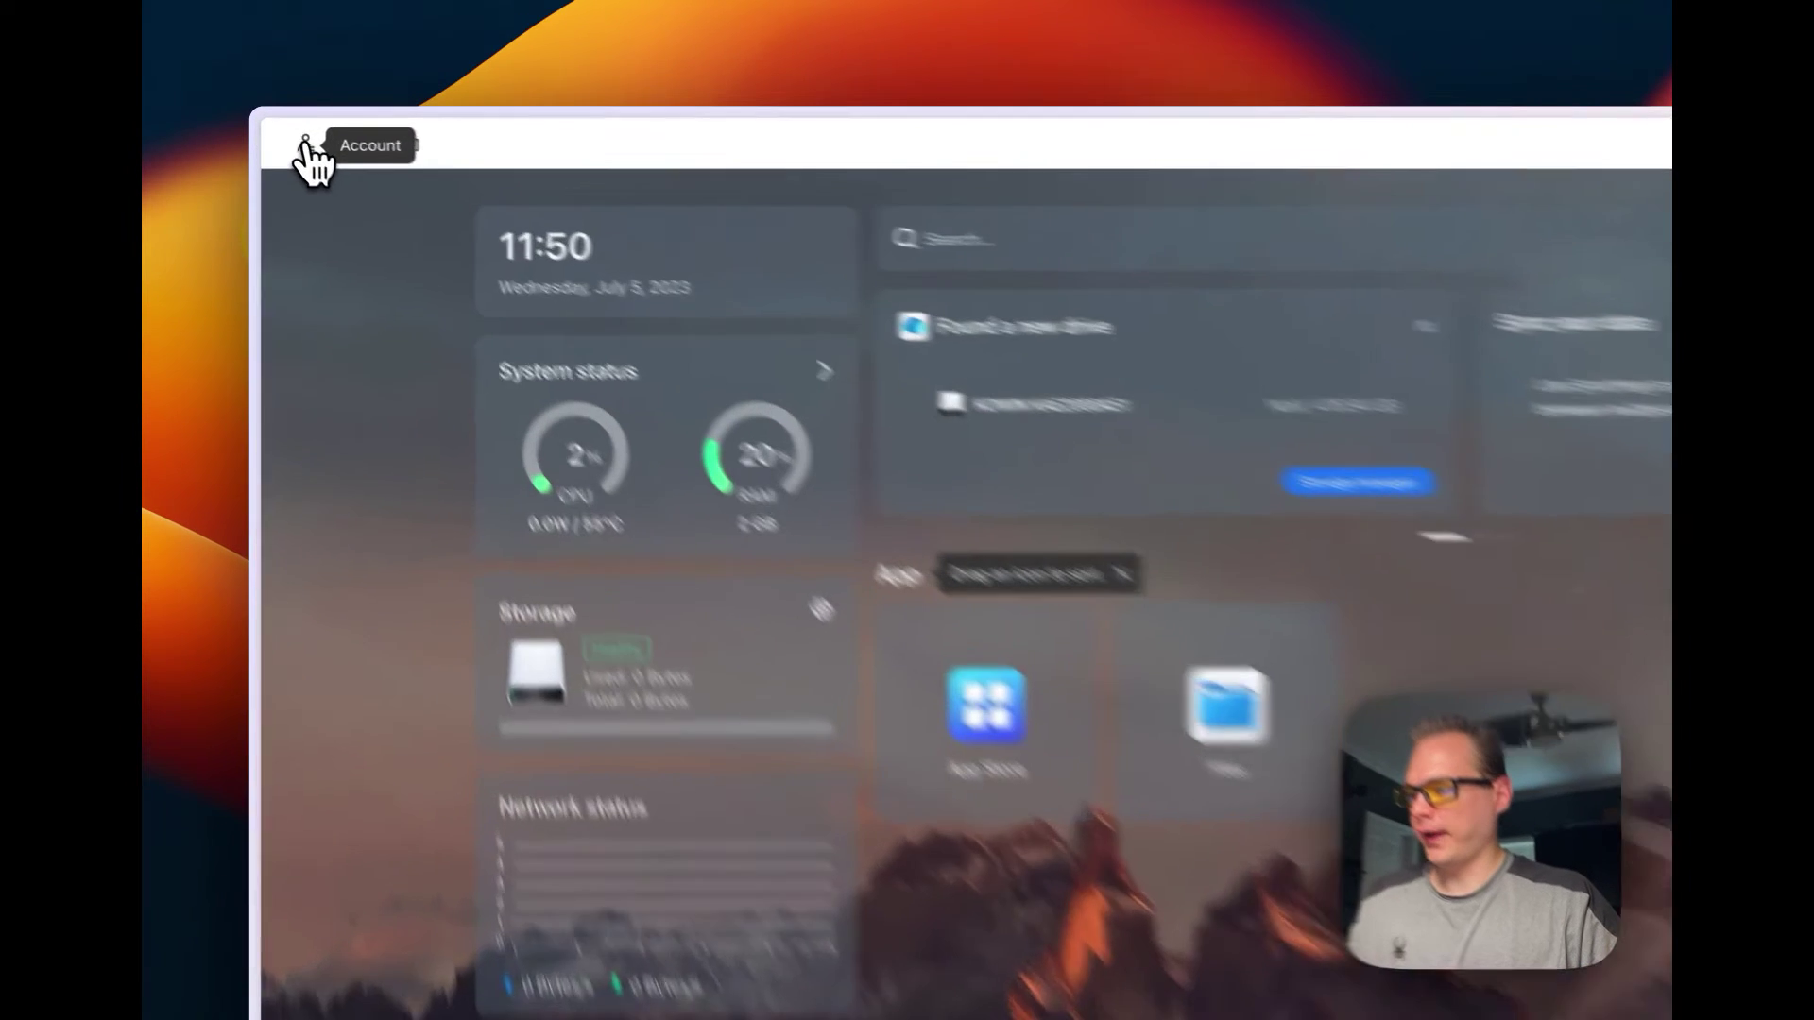
left_click(285, 131)
left_click(789, 327)
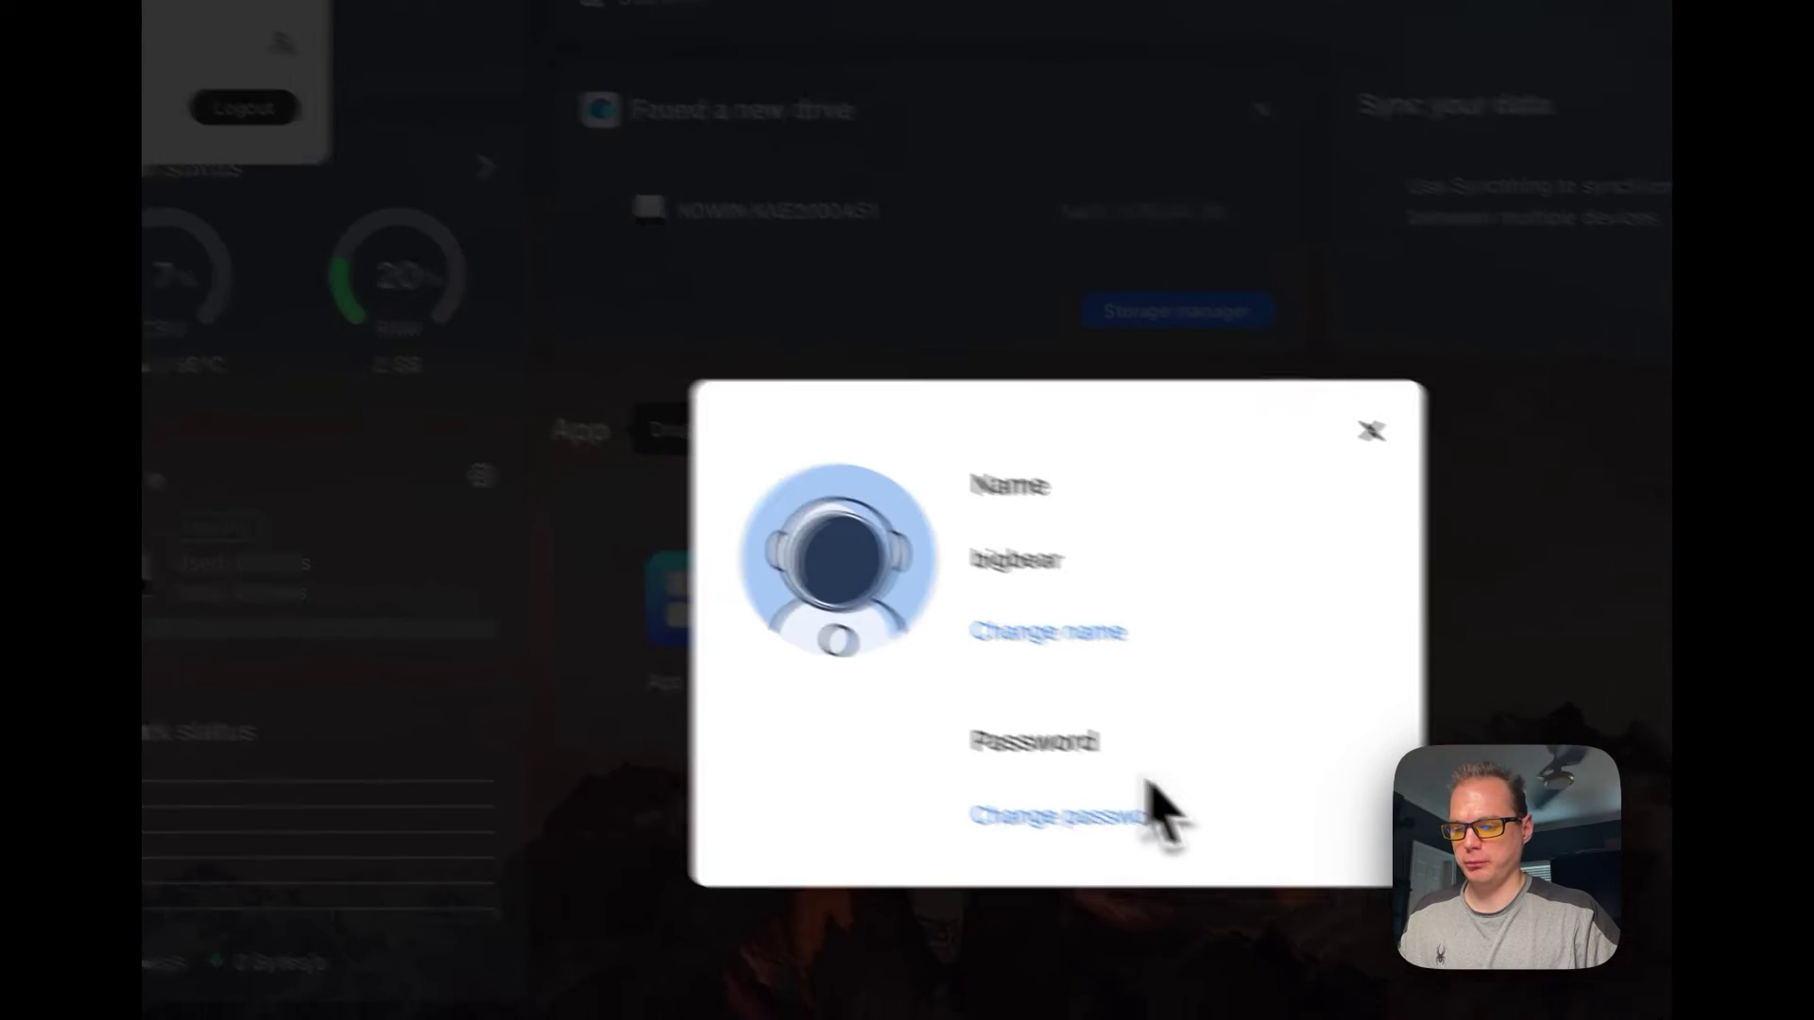
left_click(1370, 431)
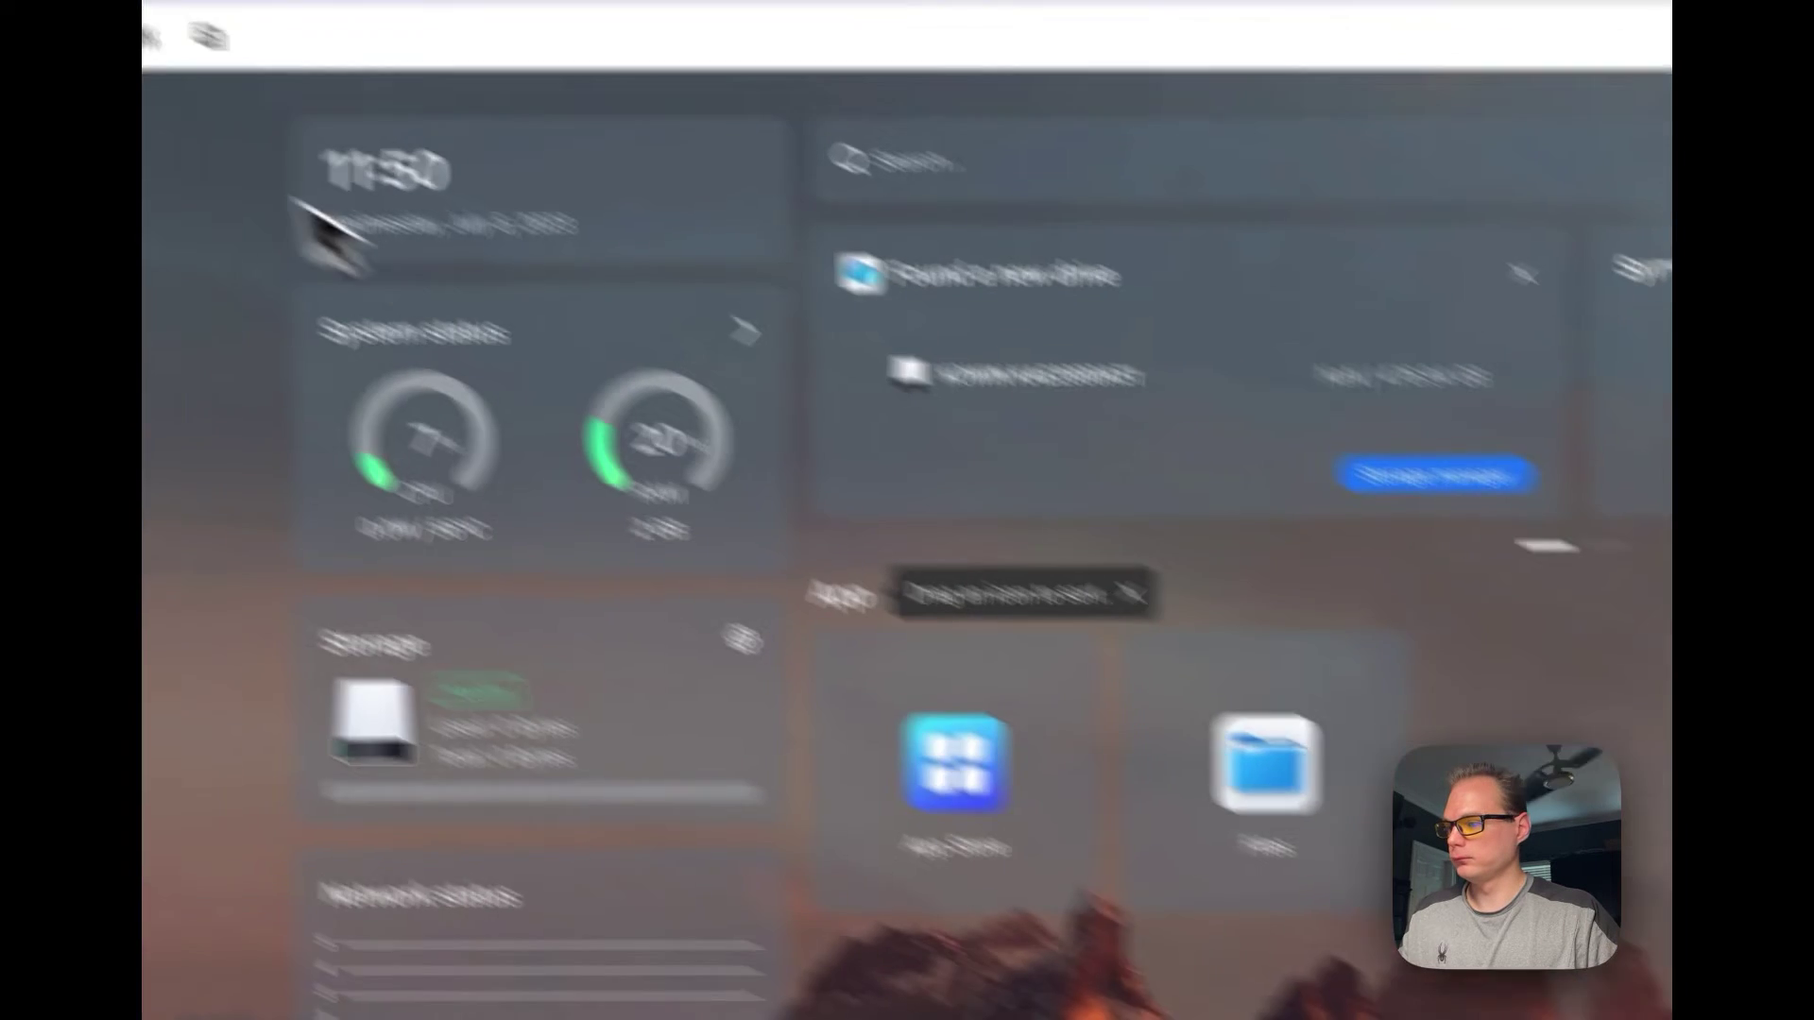
left_click(312, 149)
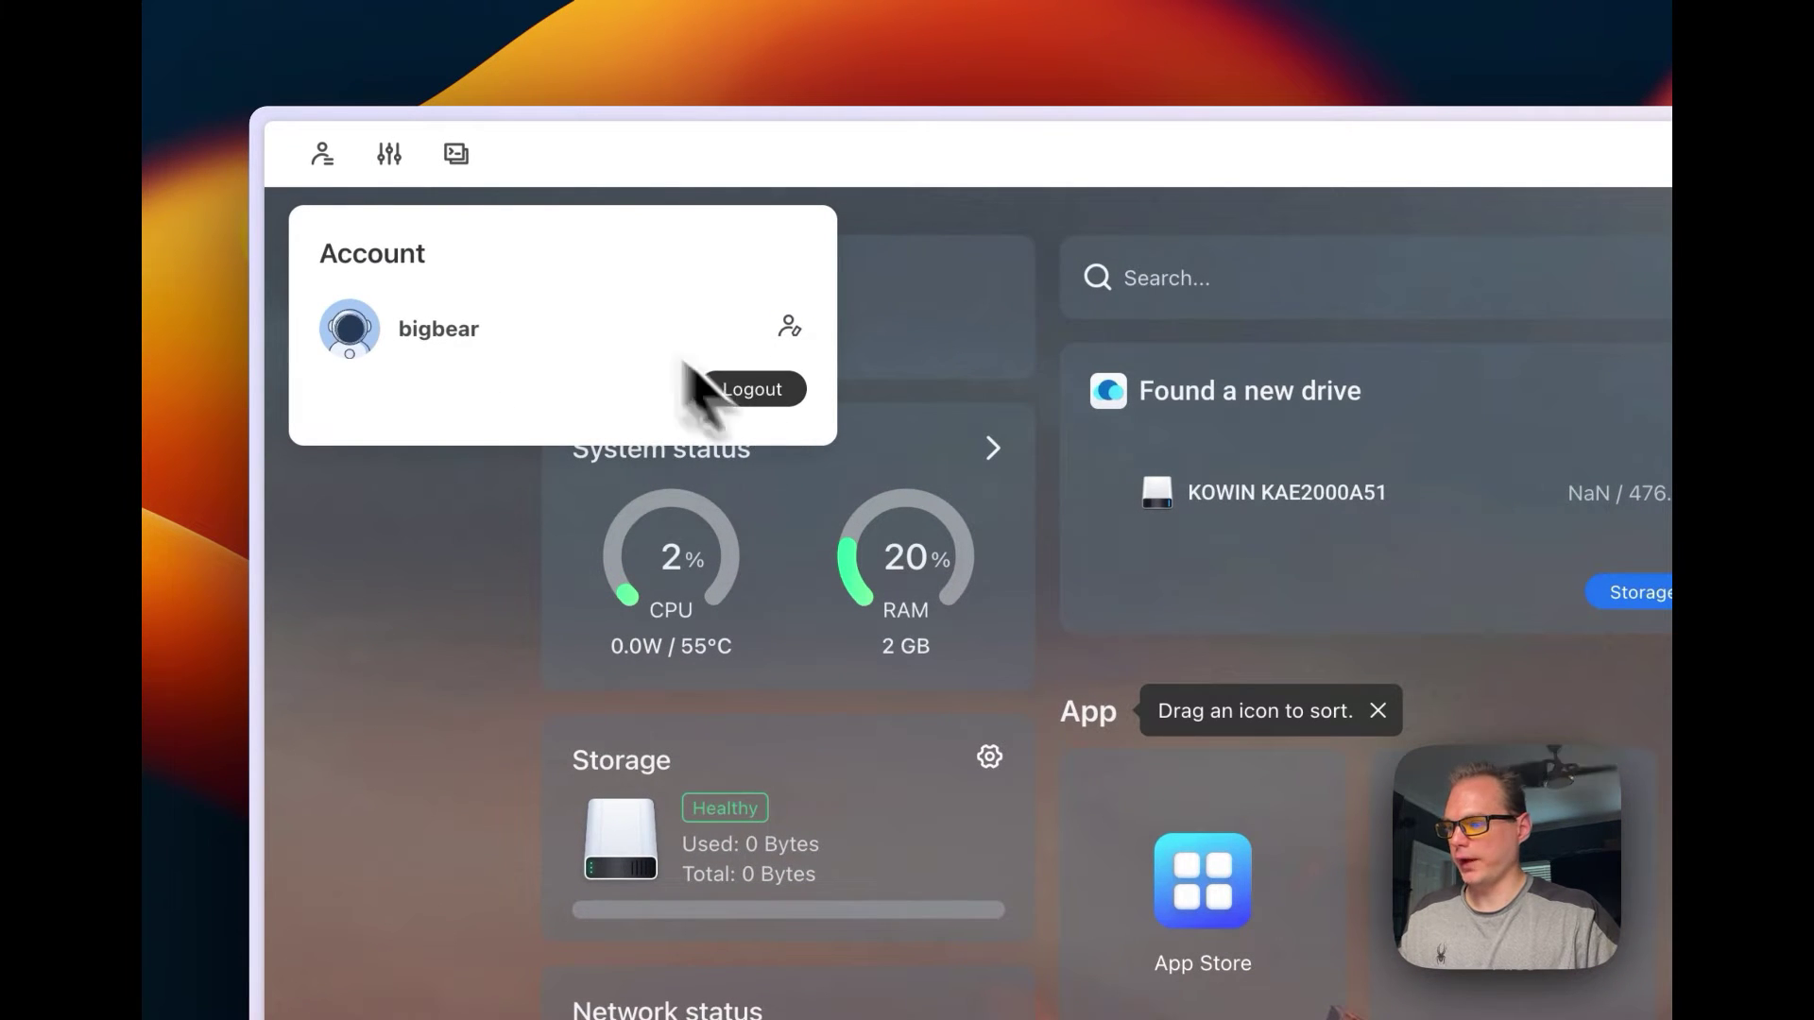
Toggle the search bar, keep DuckDuckGo, and cancel a WebUI port change to 443, keeping 80
left_click(390, 156)
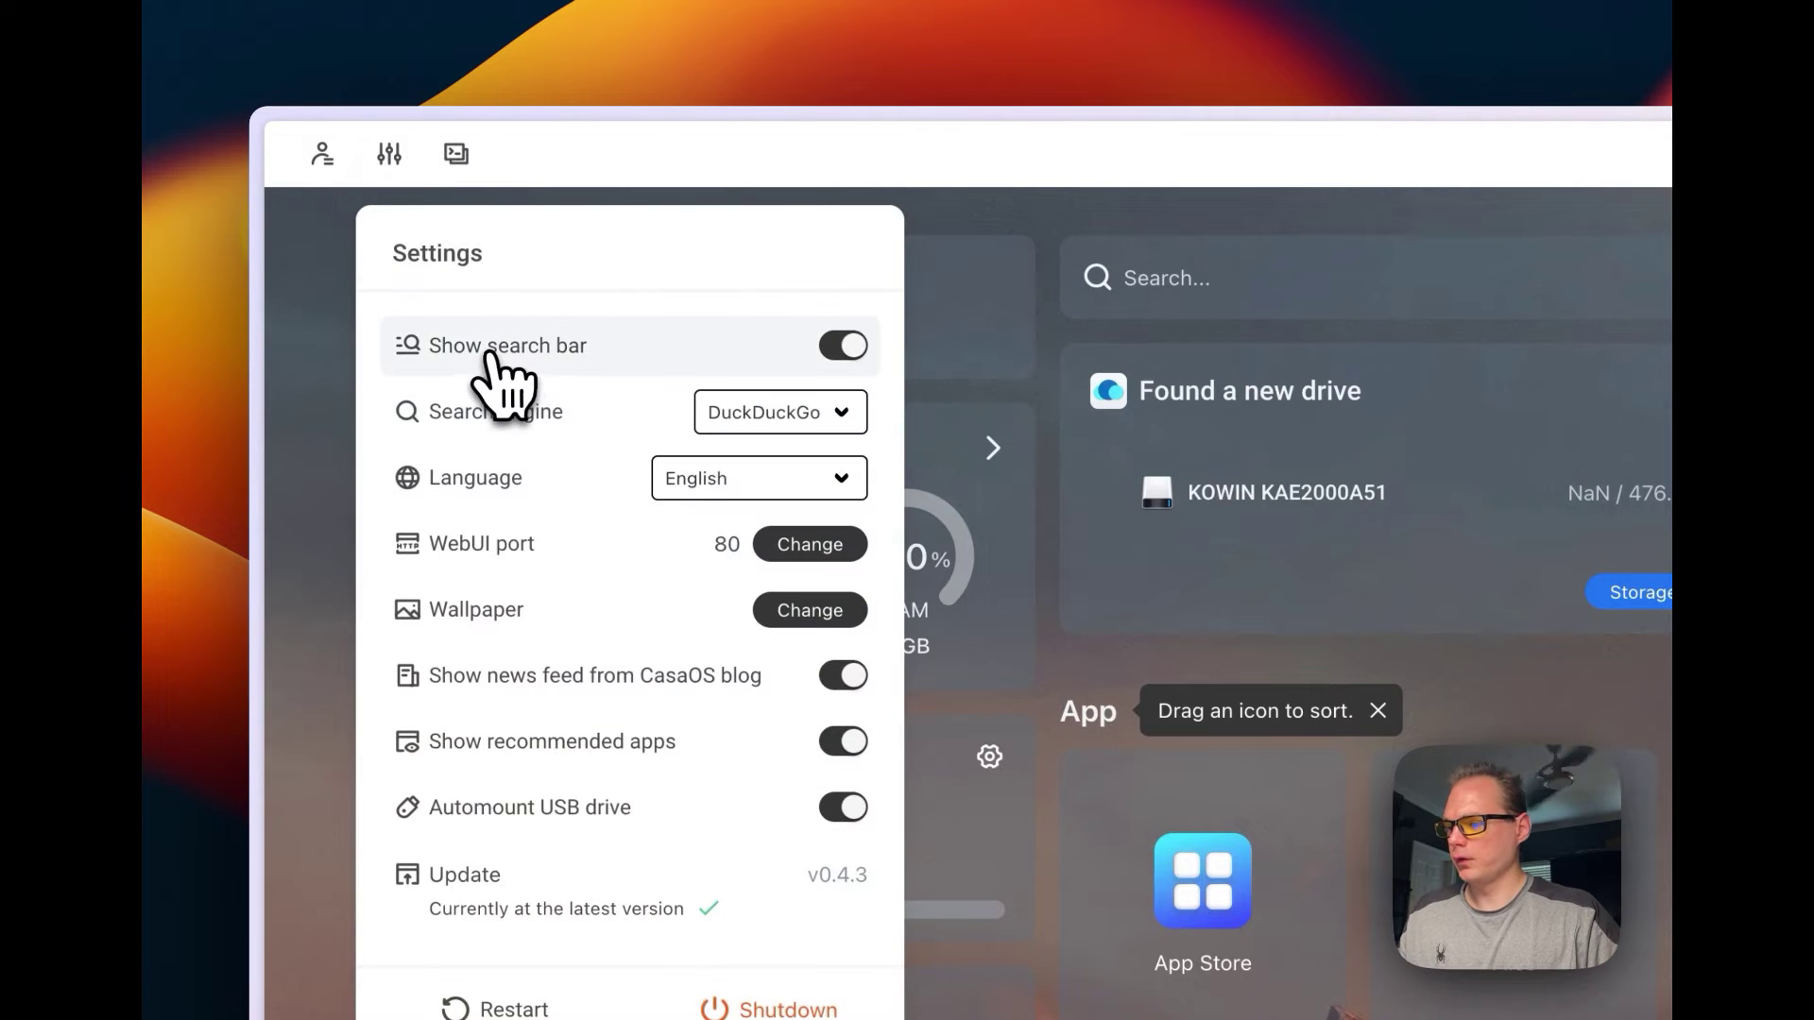
left_click(843, 348)
left_click(844, 348)
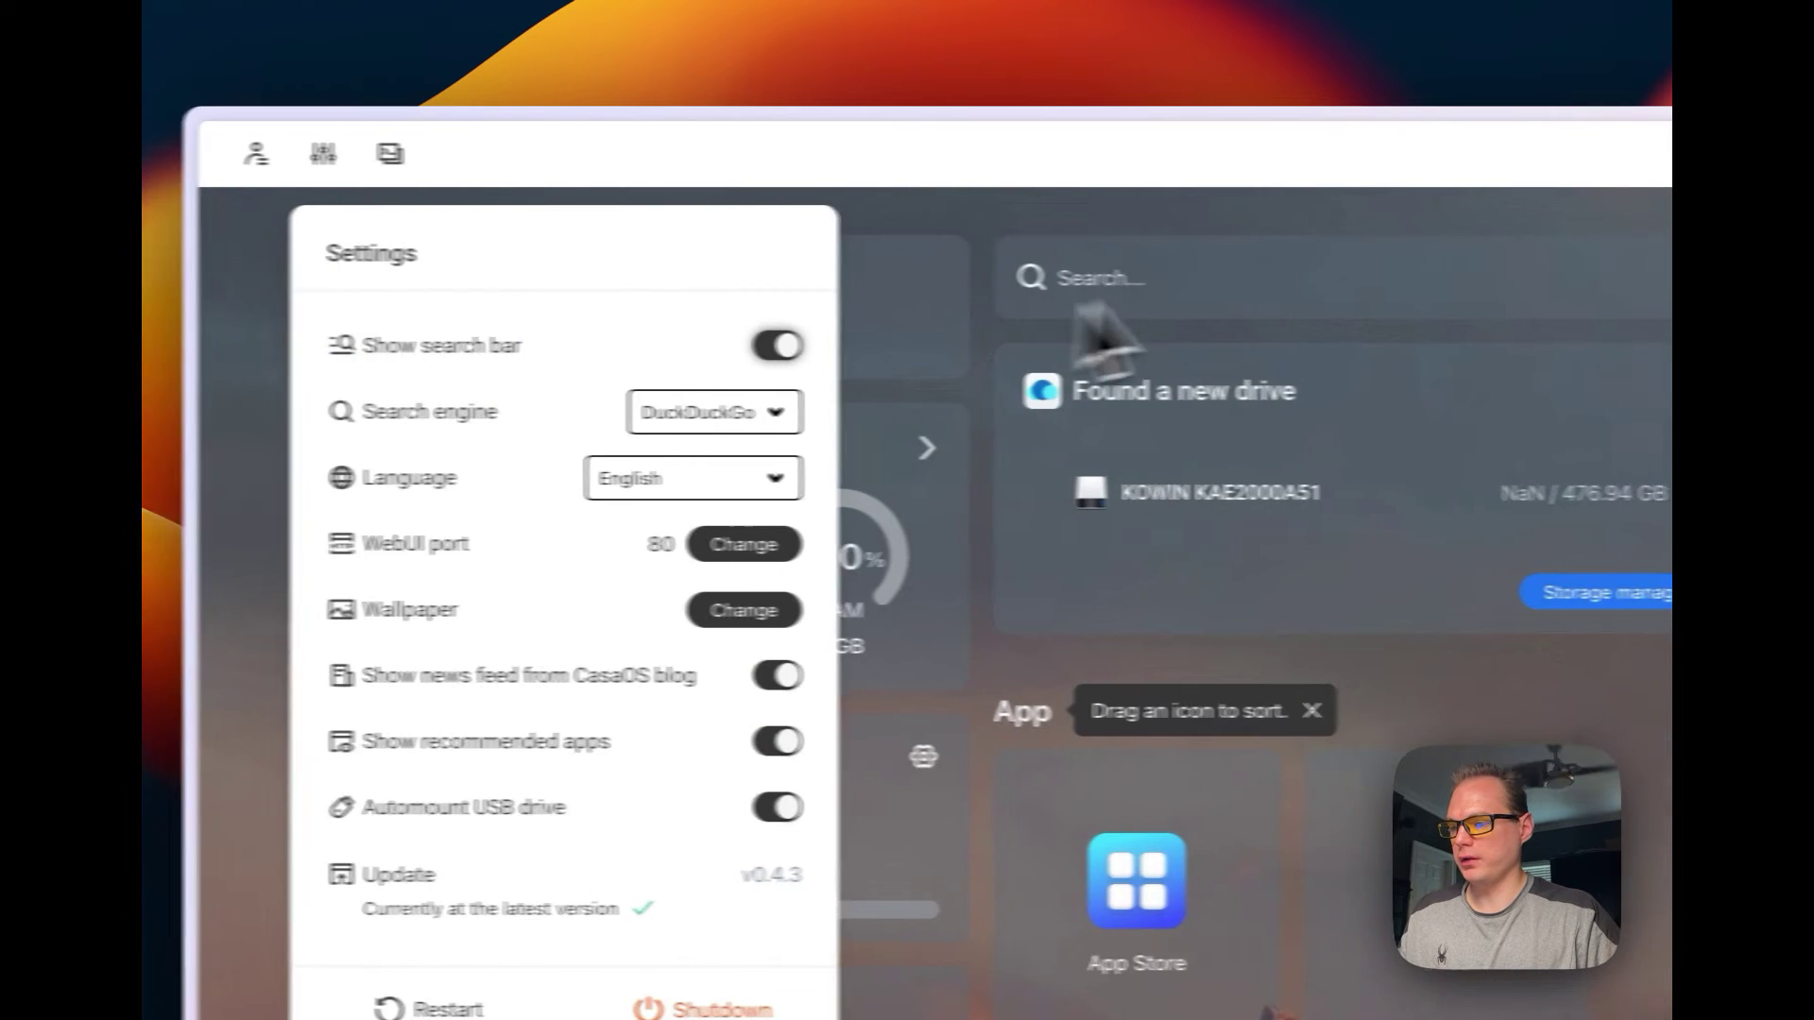
left_click(682, 347)
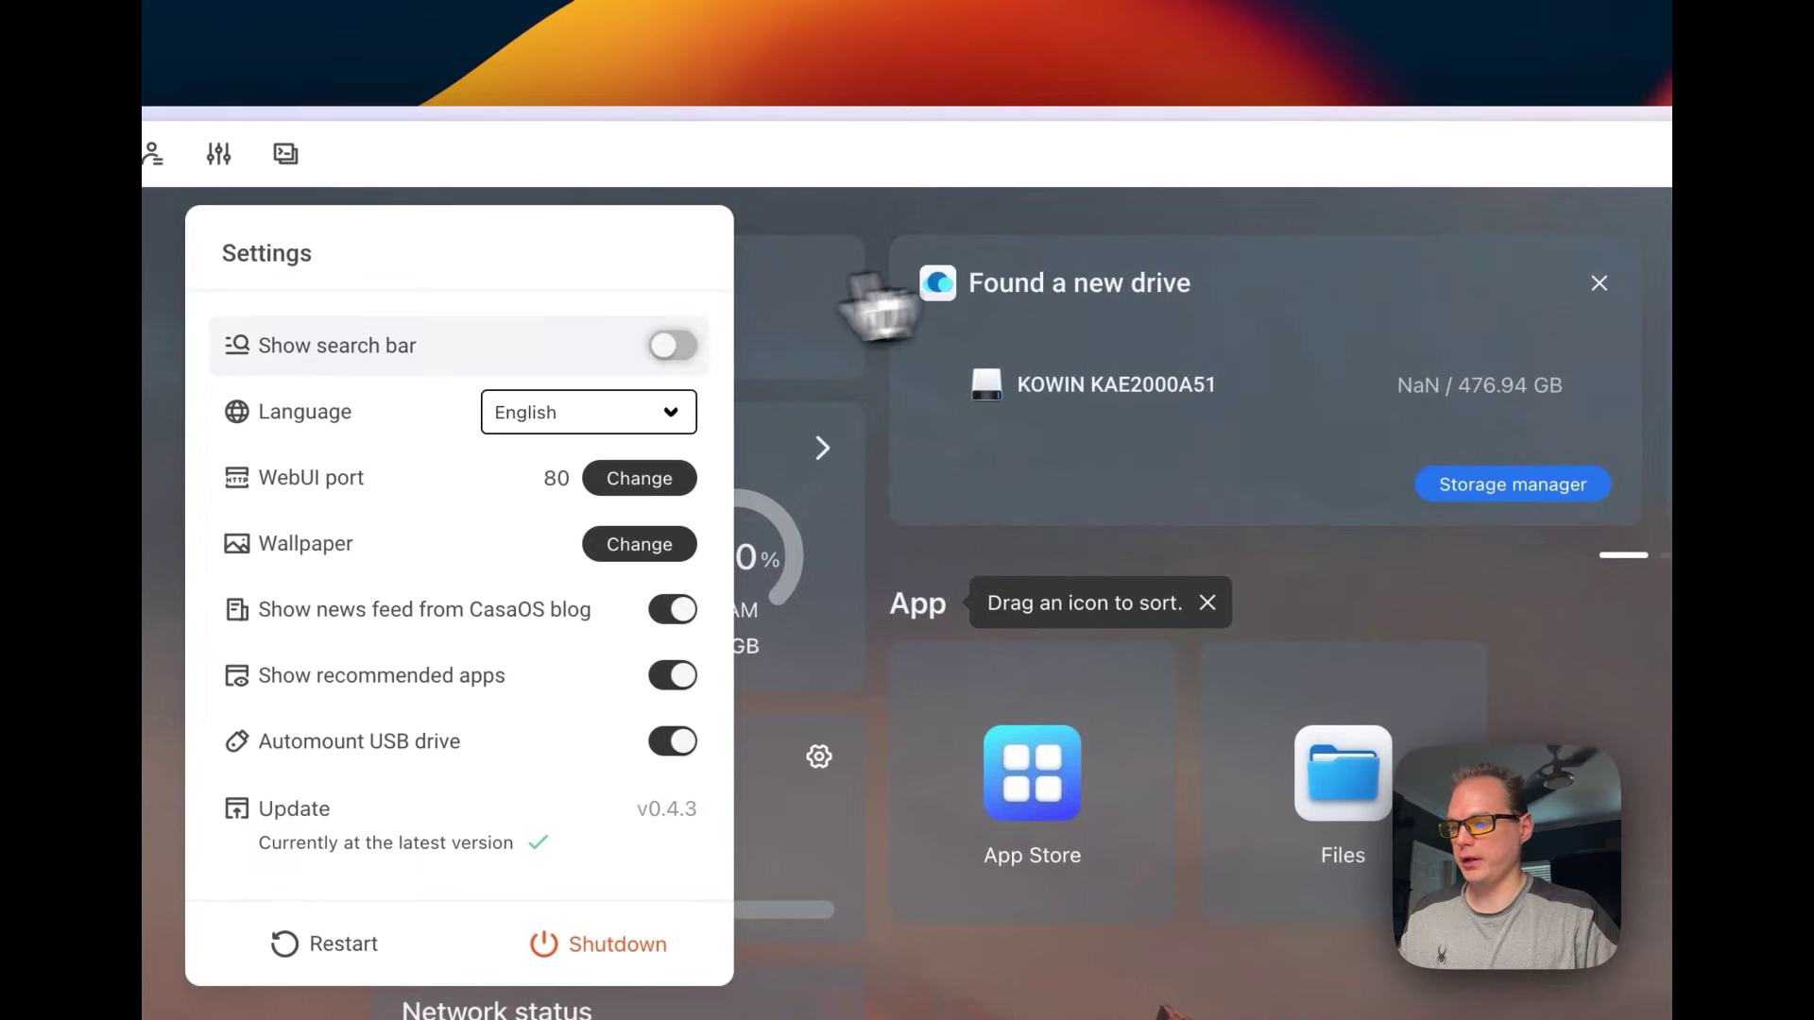
left_click(673, 345)
left_click(601, 413)
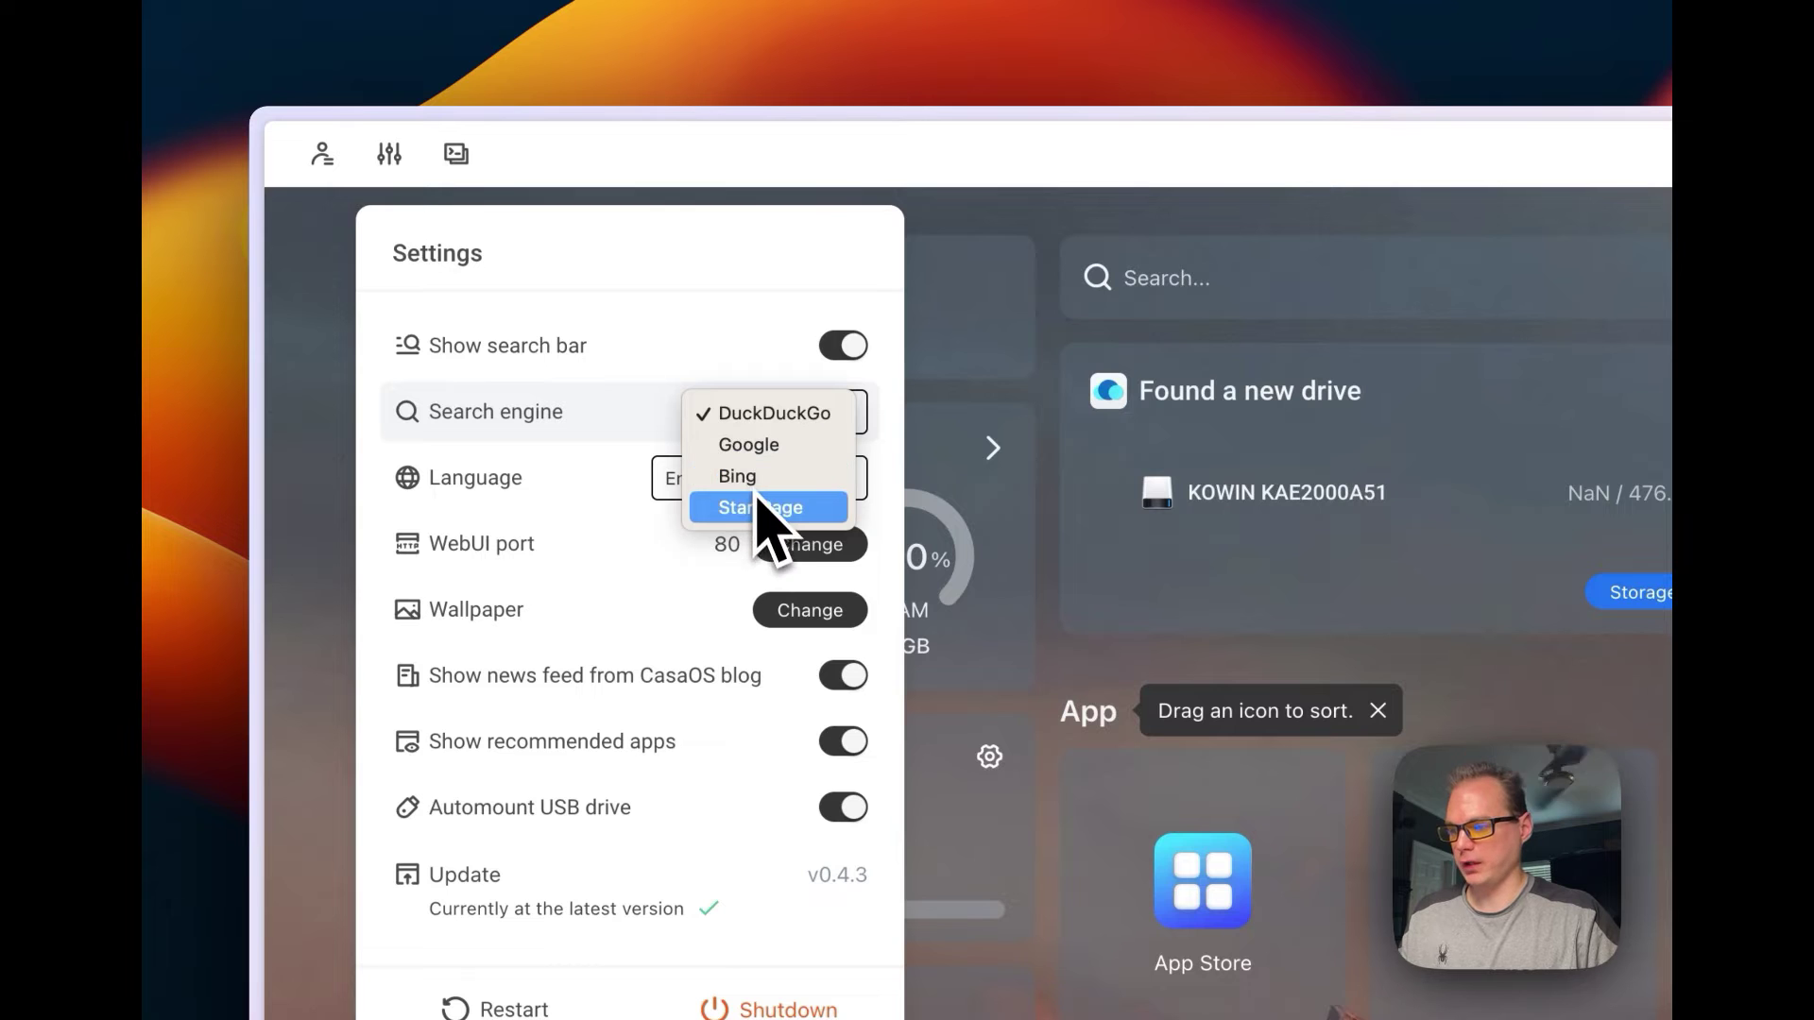
left_click(614, 479)
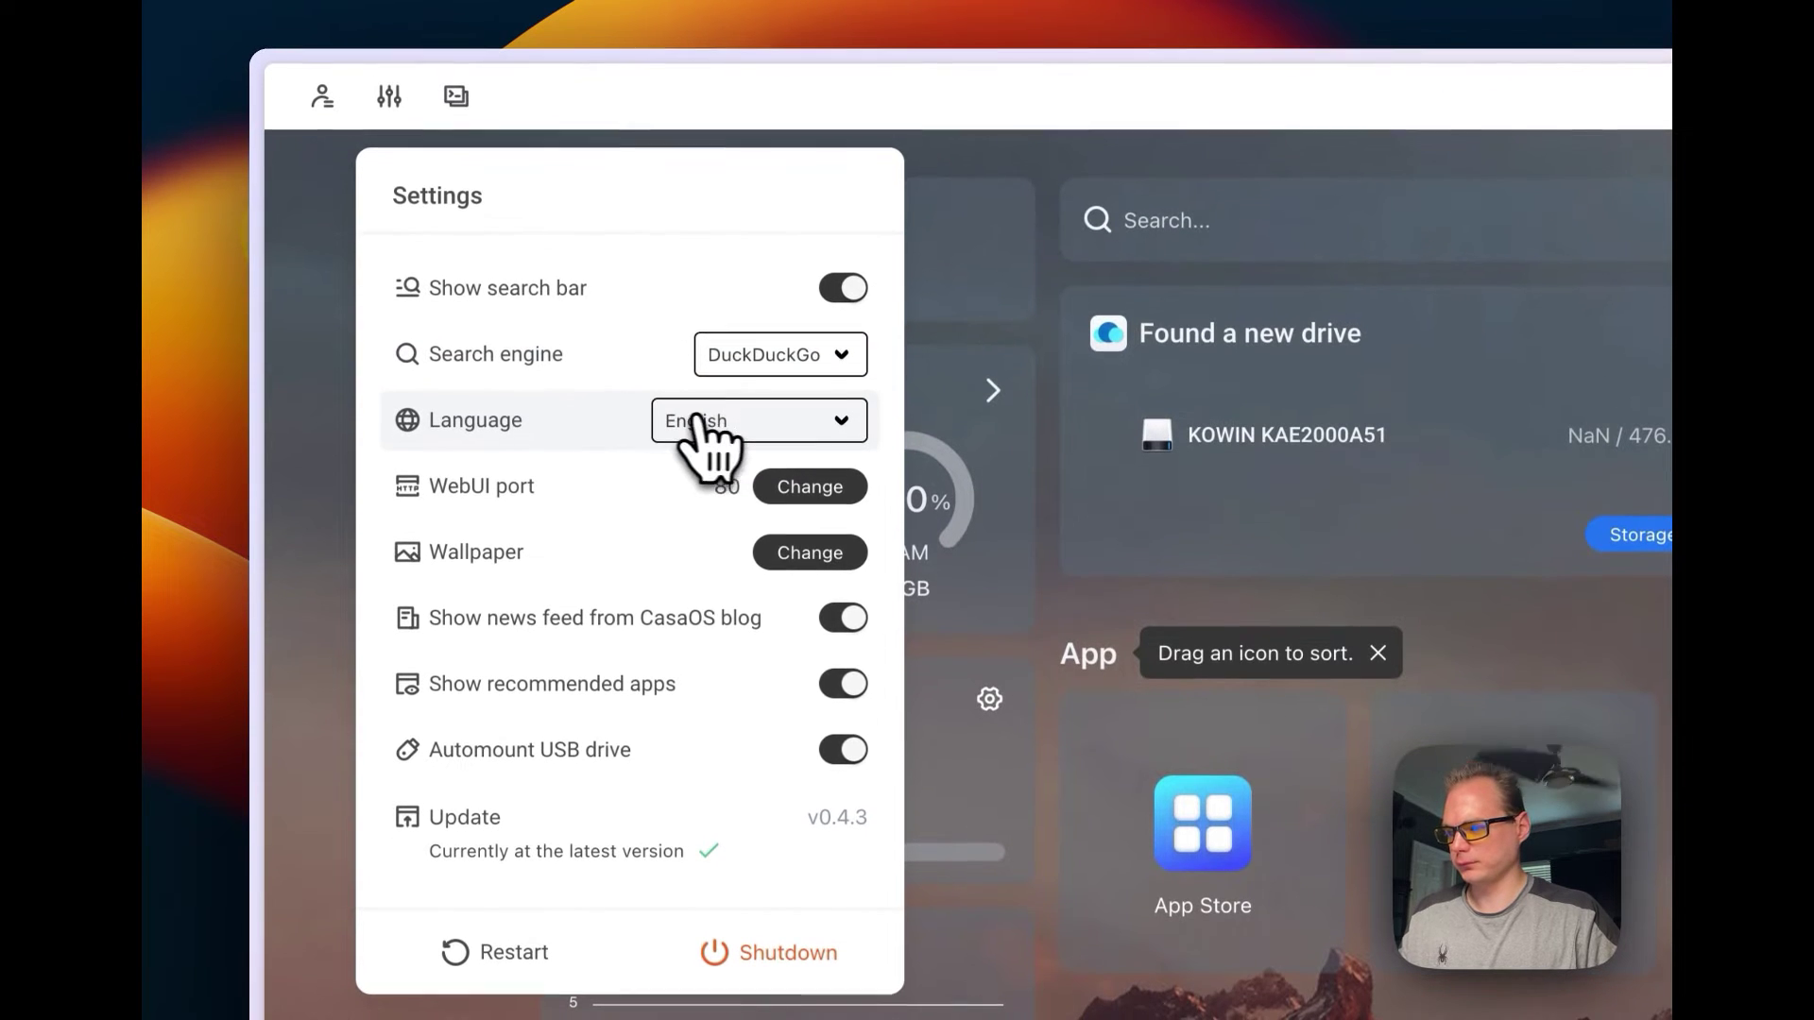
left_click(720, 483)
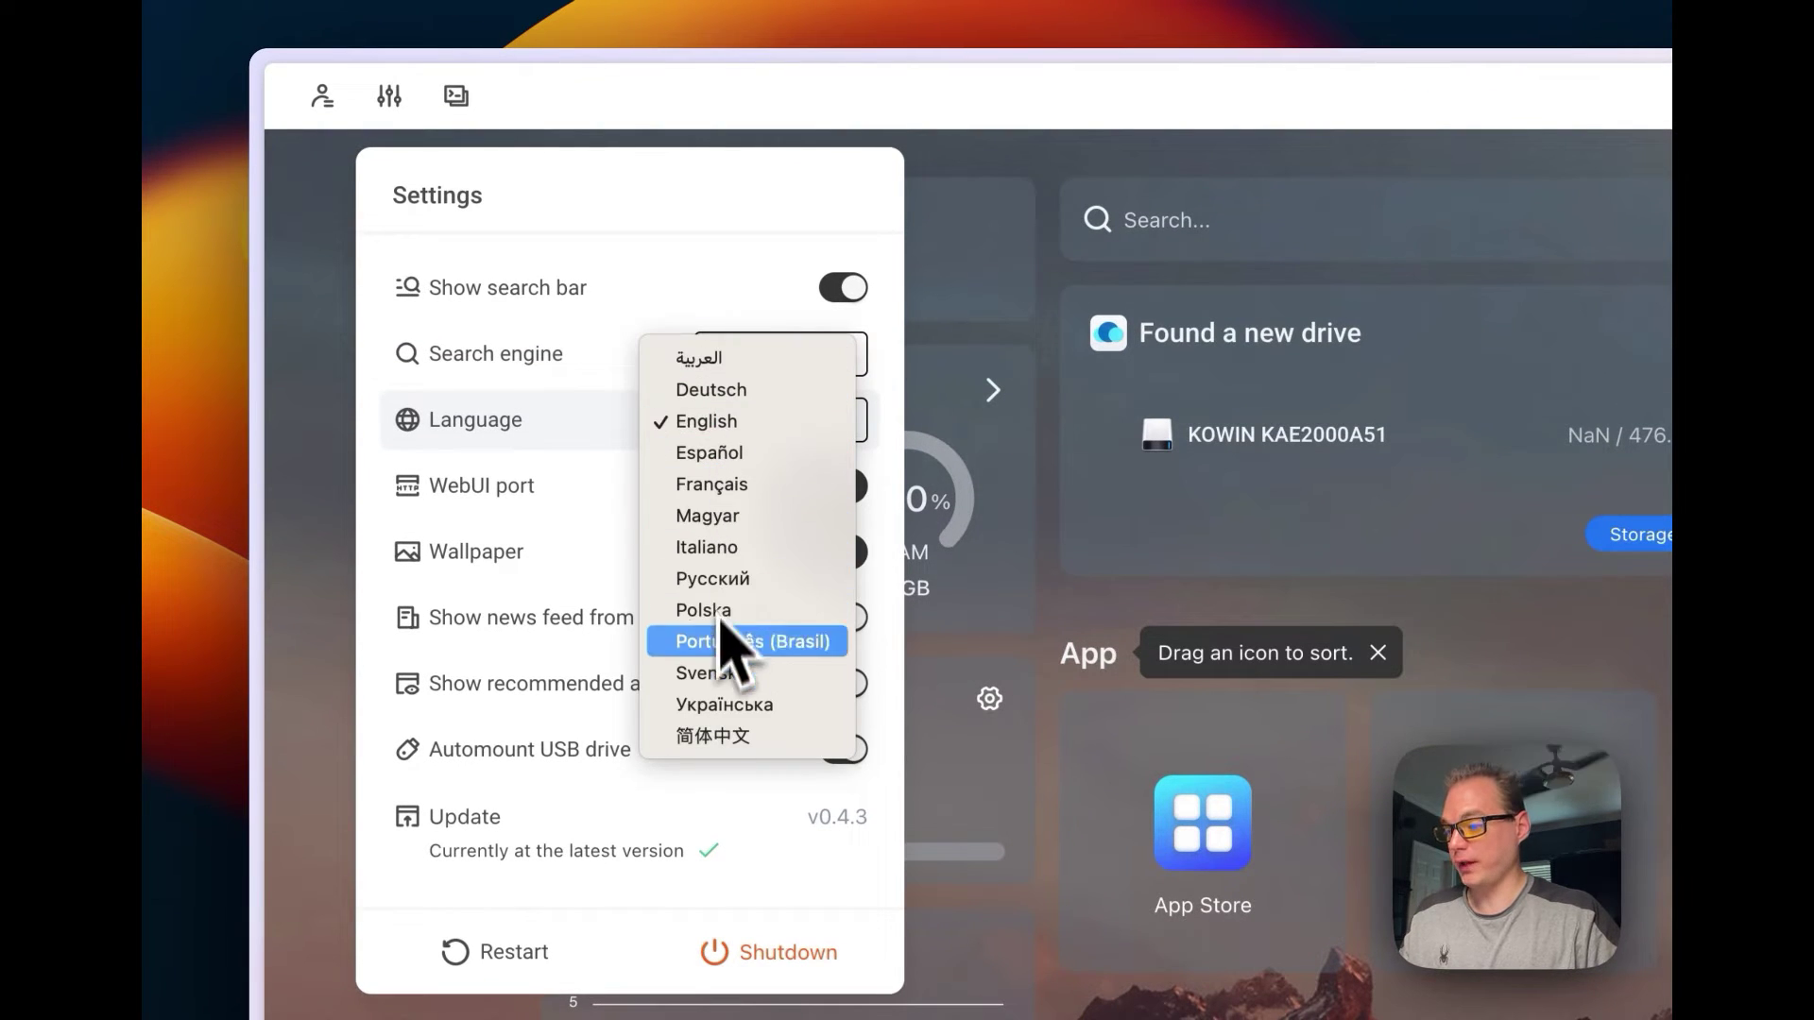
left_click(756, 486)
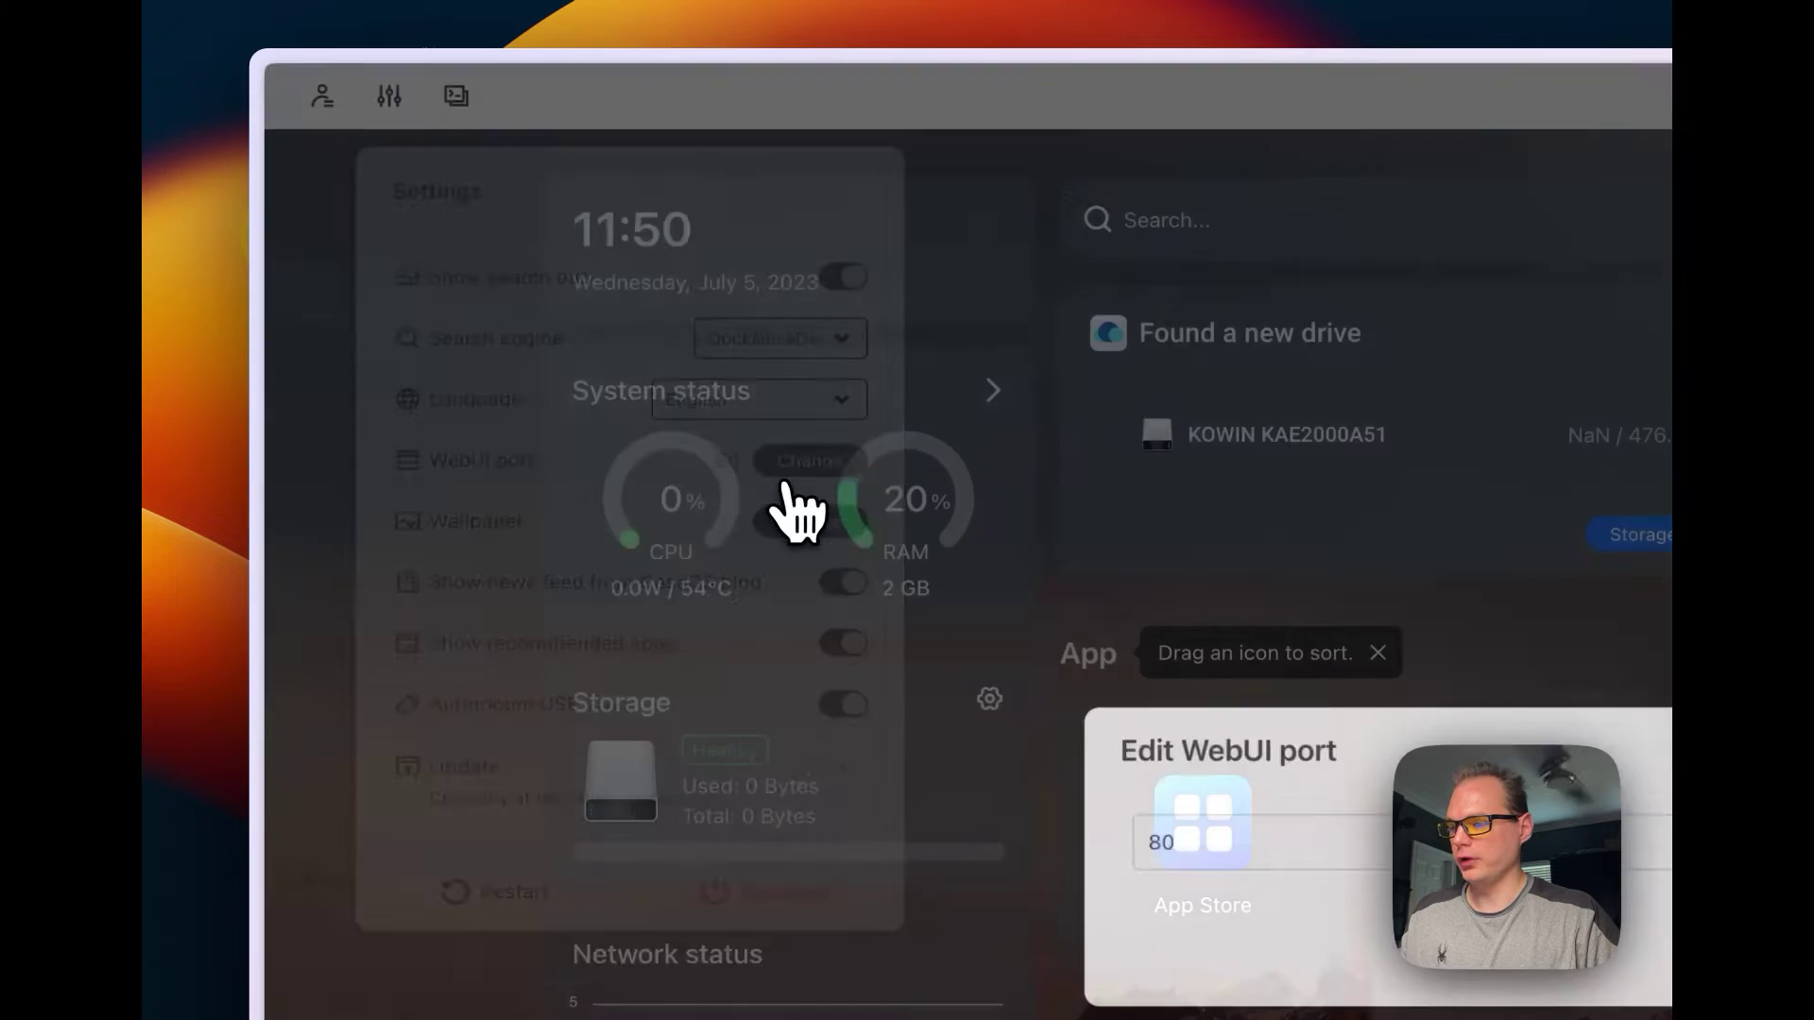
type("443")
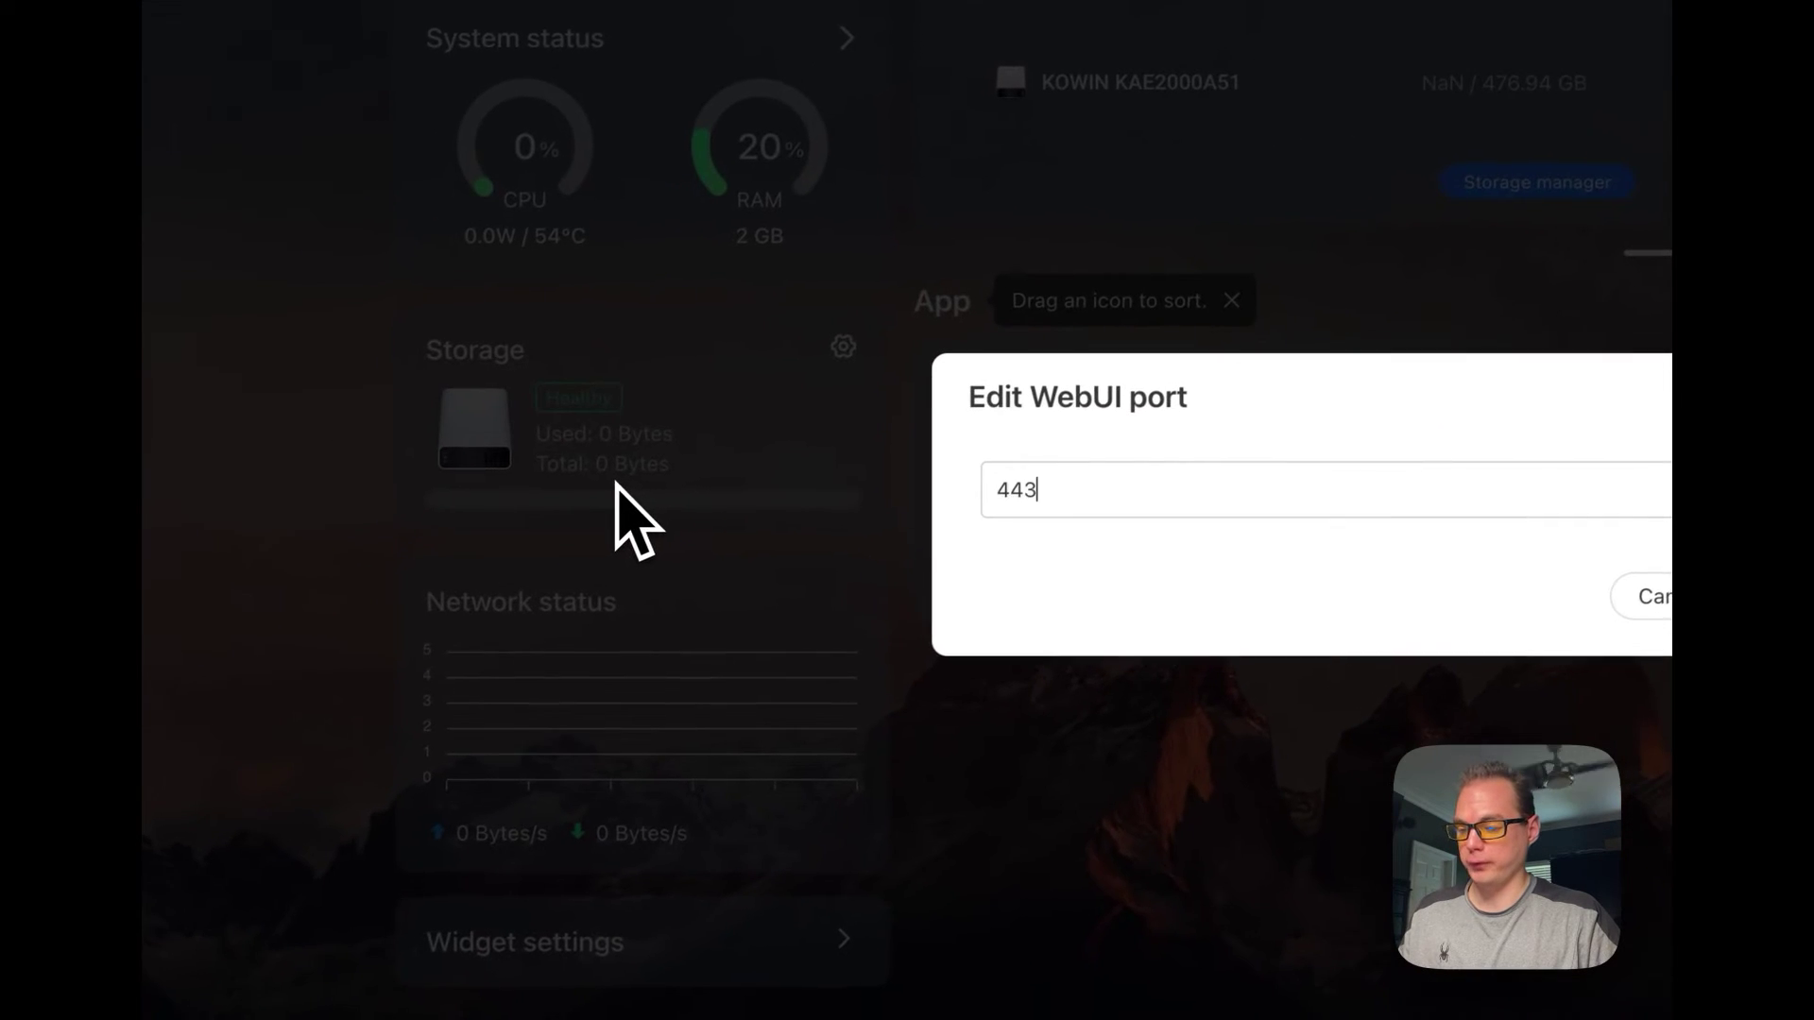
left_click(1648, 591)
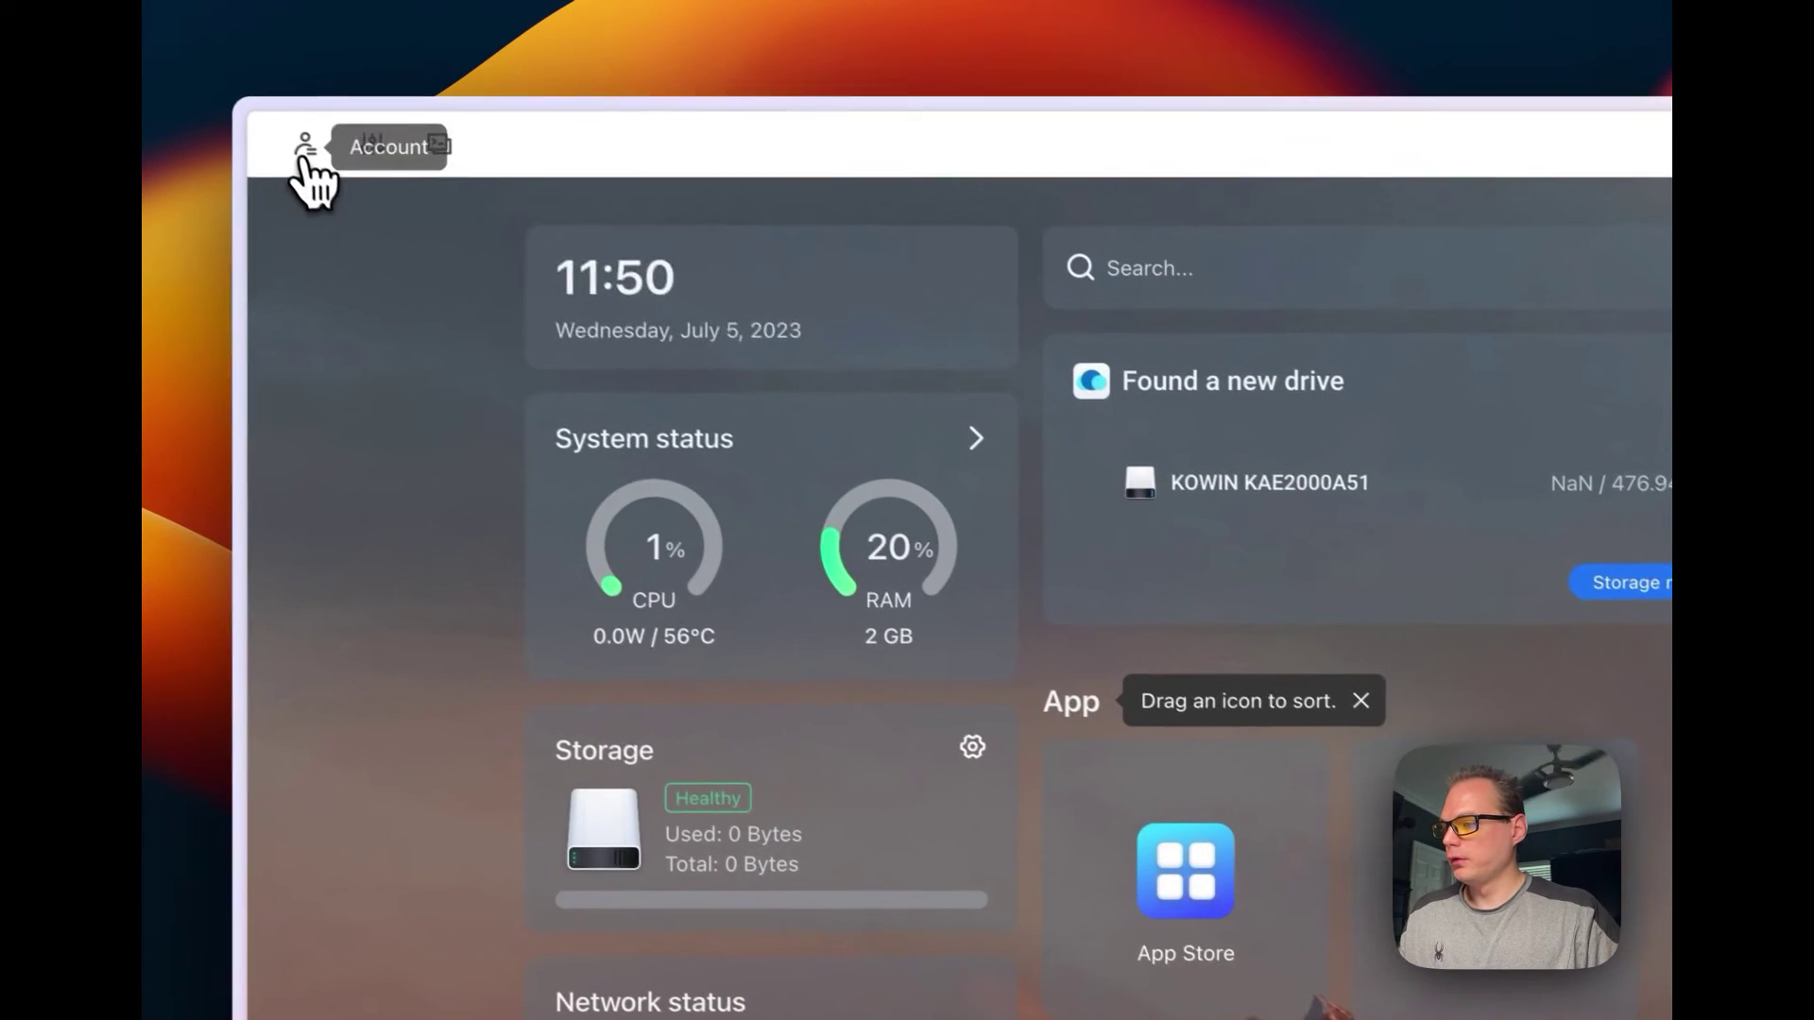
Apply the teal mountain image as the desktop wallpaper after previewing the purple one
left_click(304, 149)
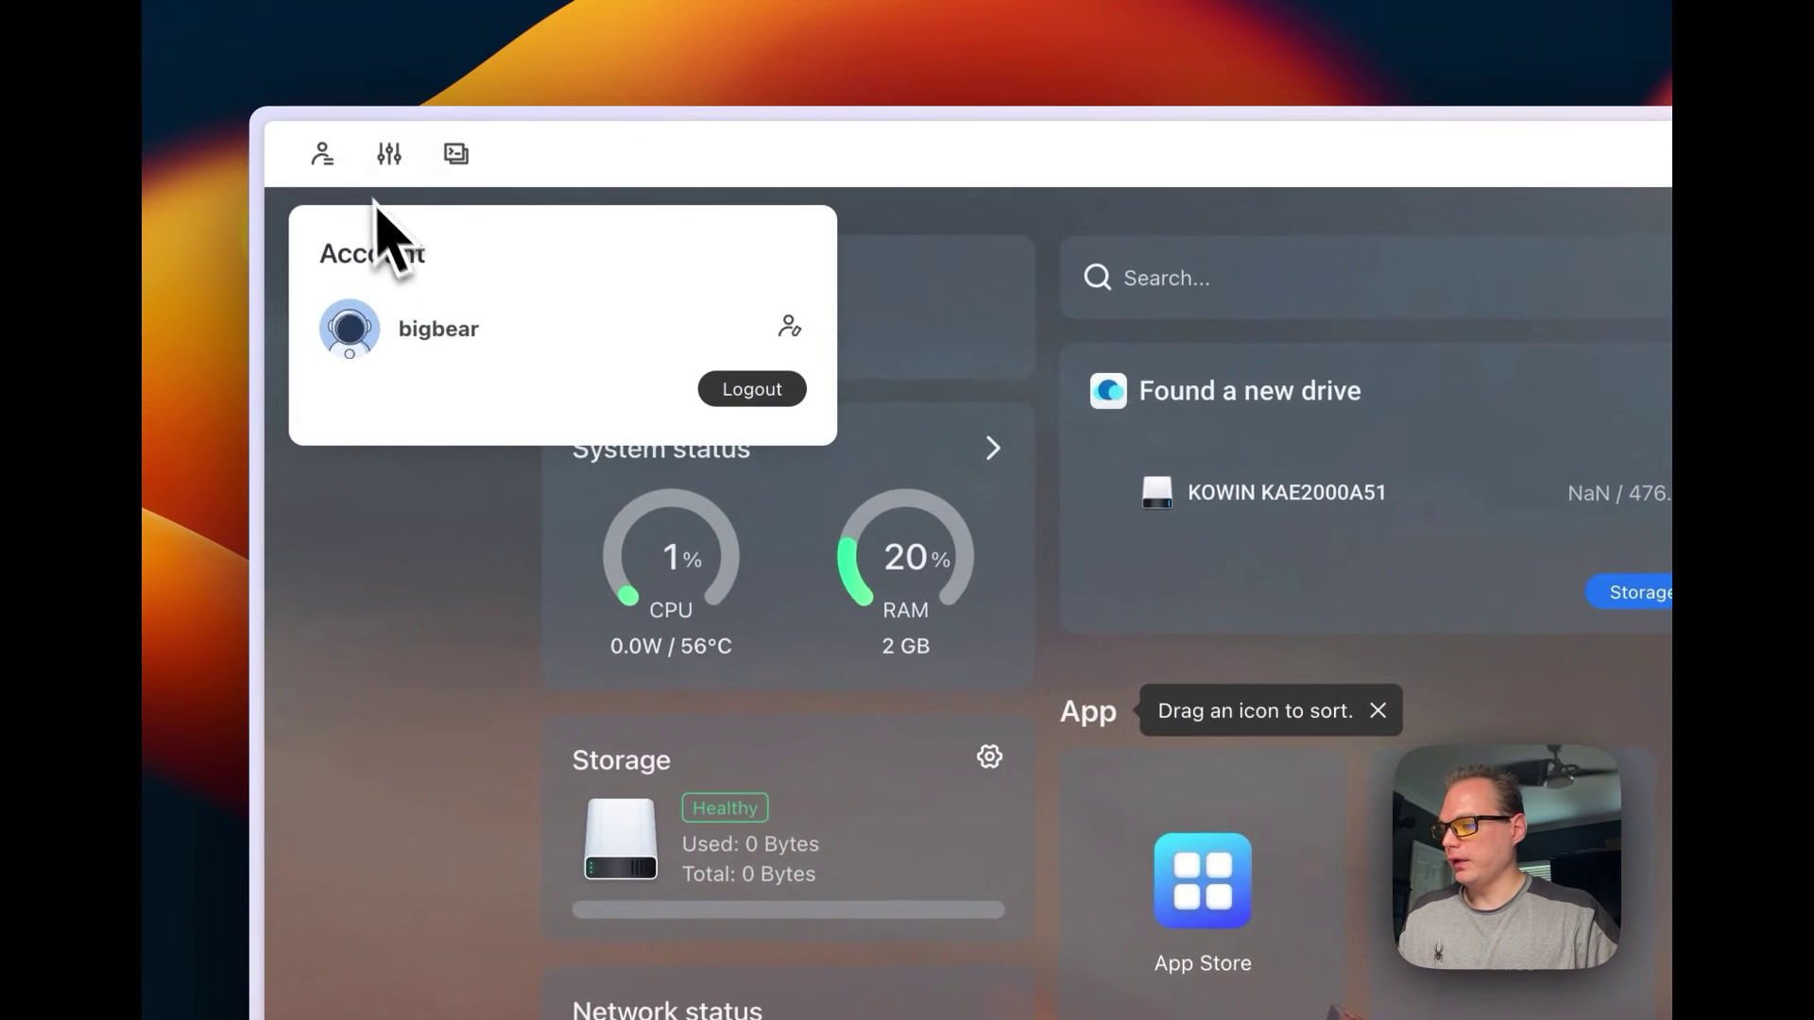
left_click(371, 144)
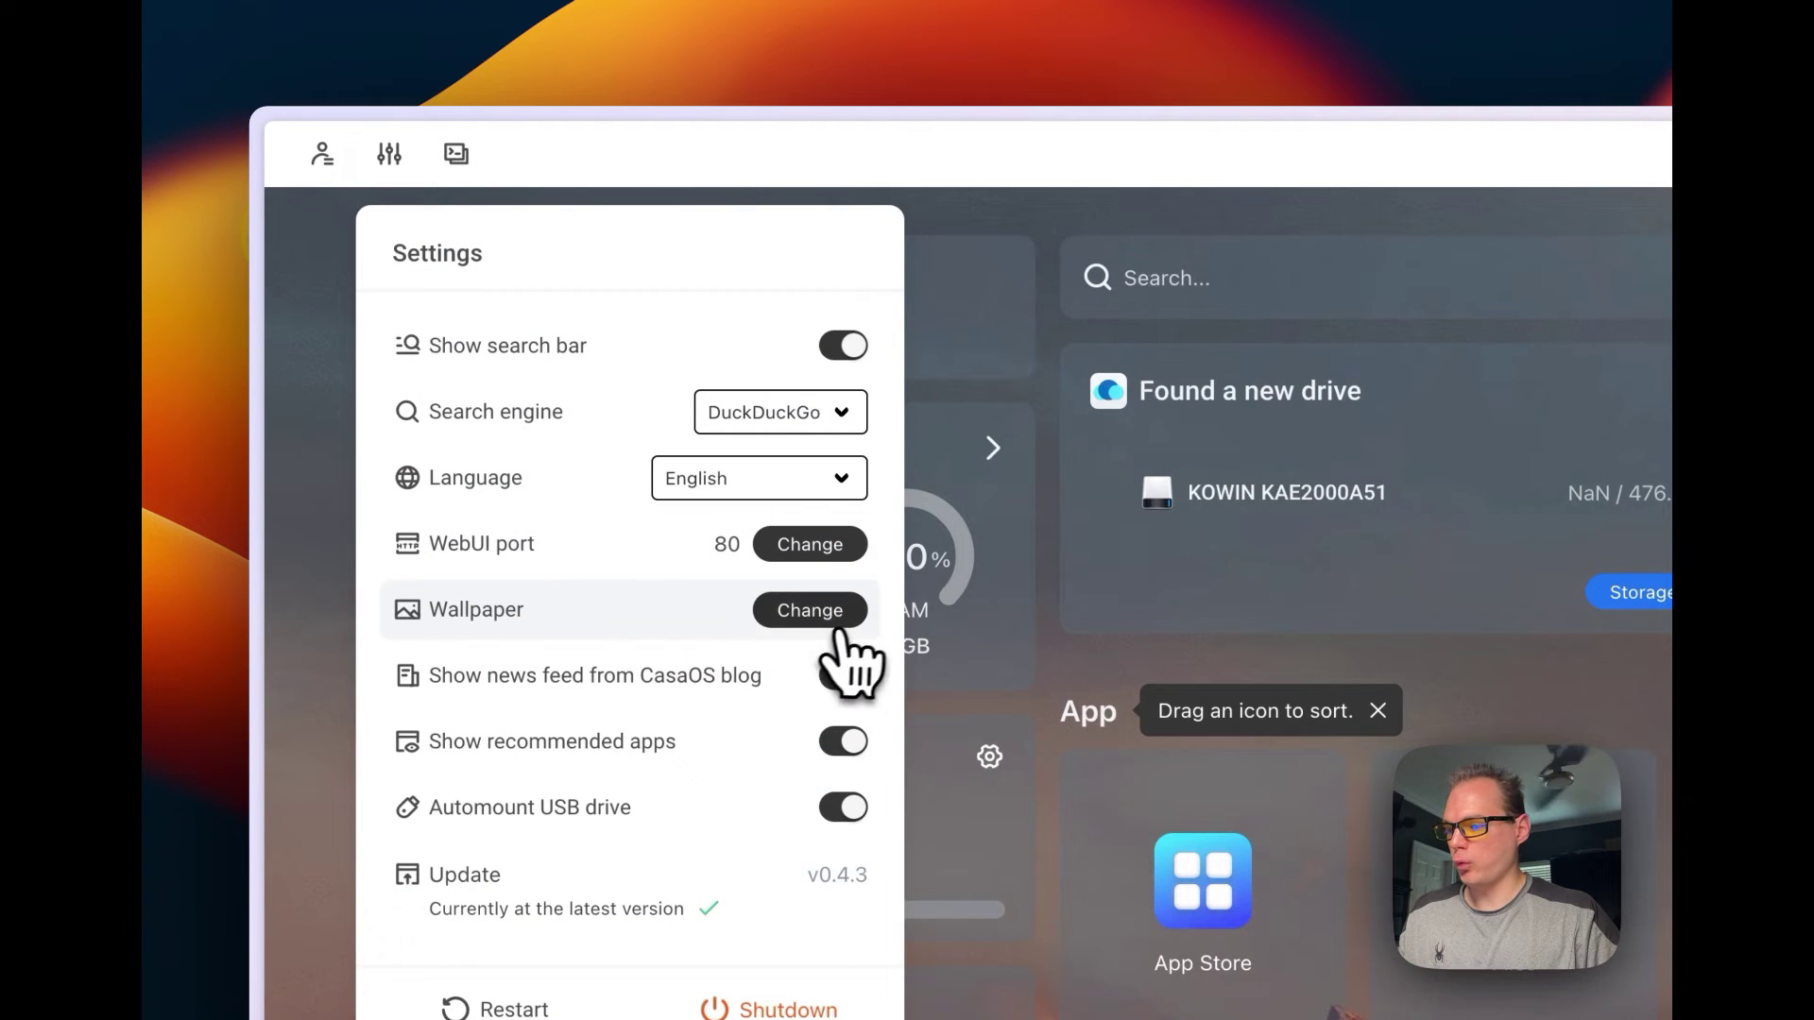
left_click(832, 618)
left_click(983, 526)
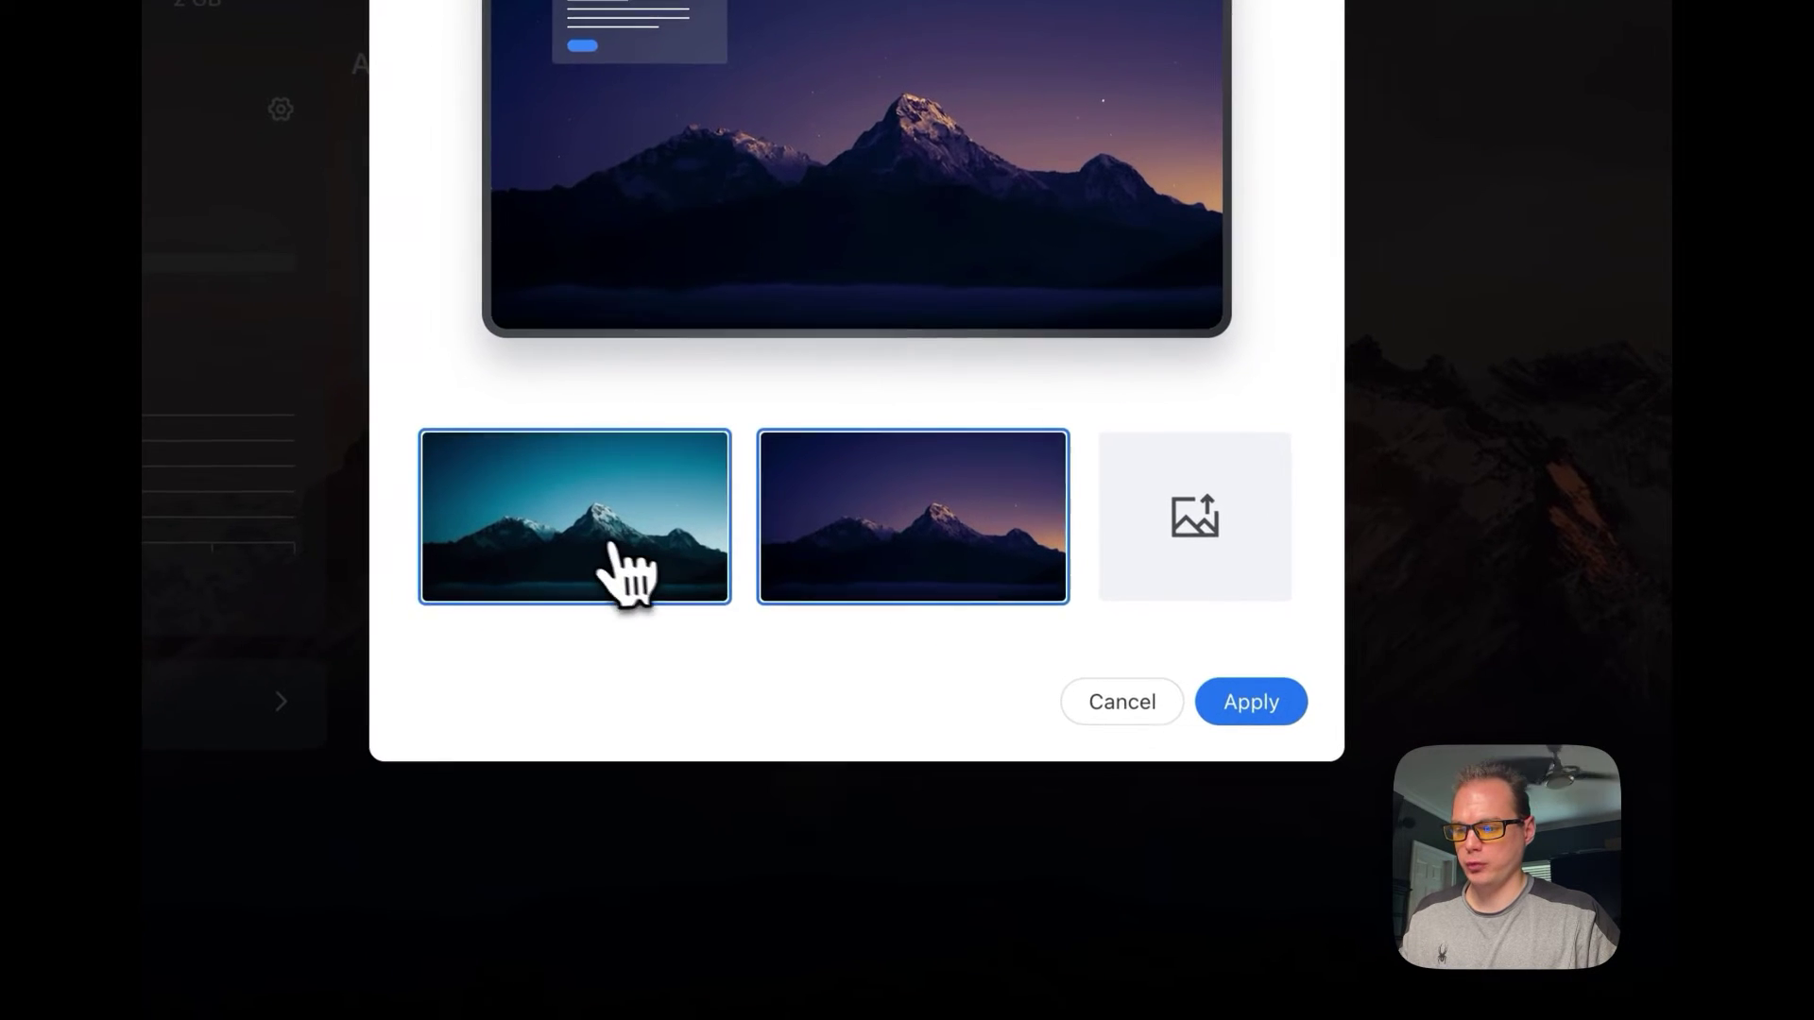
left_click(616, 555)
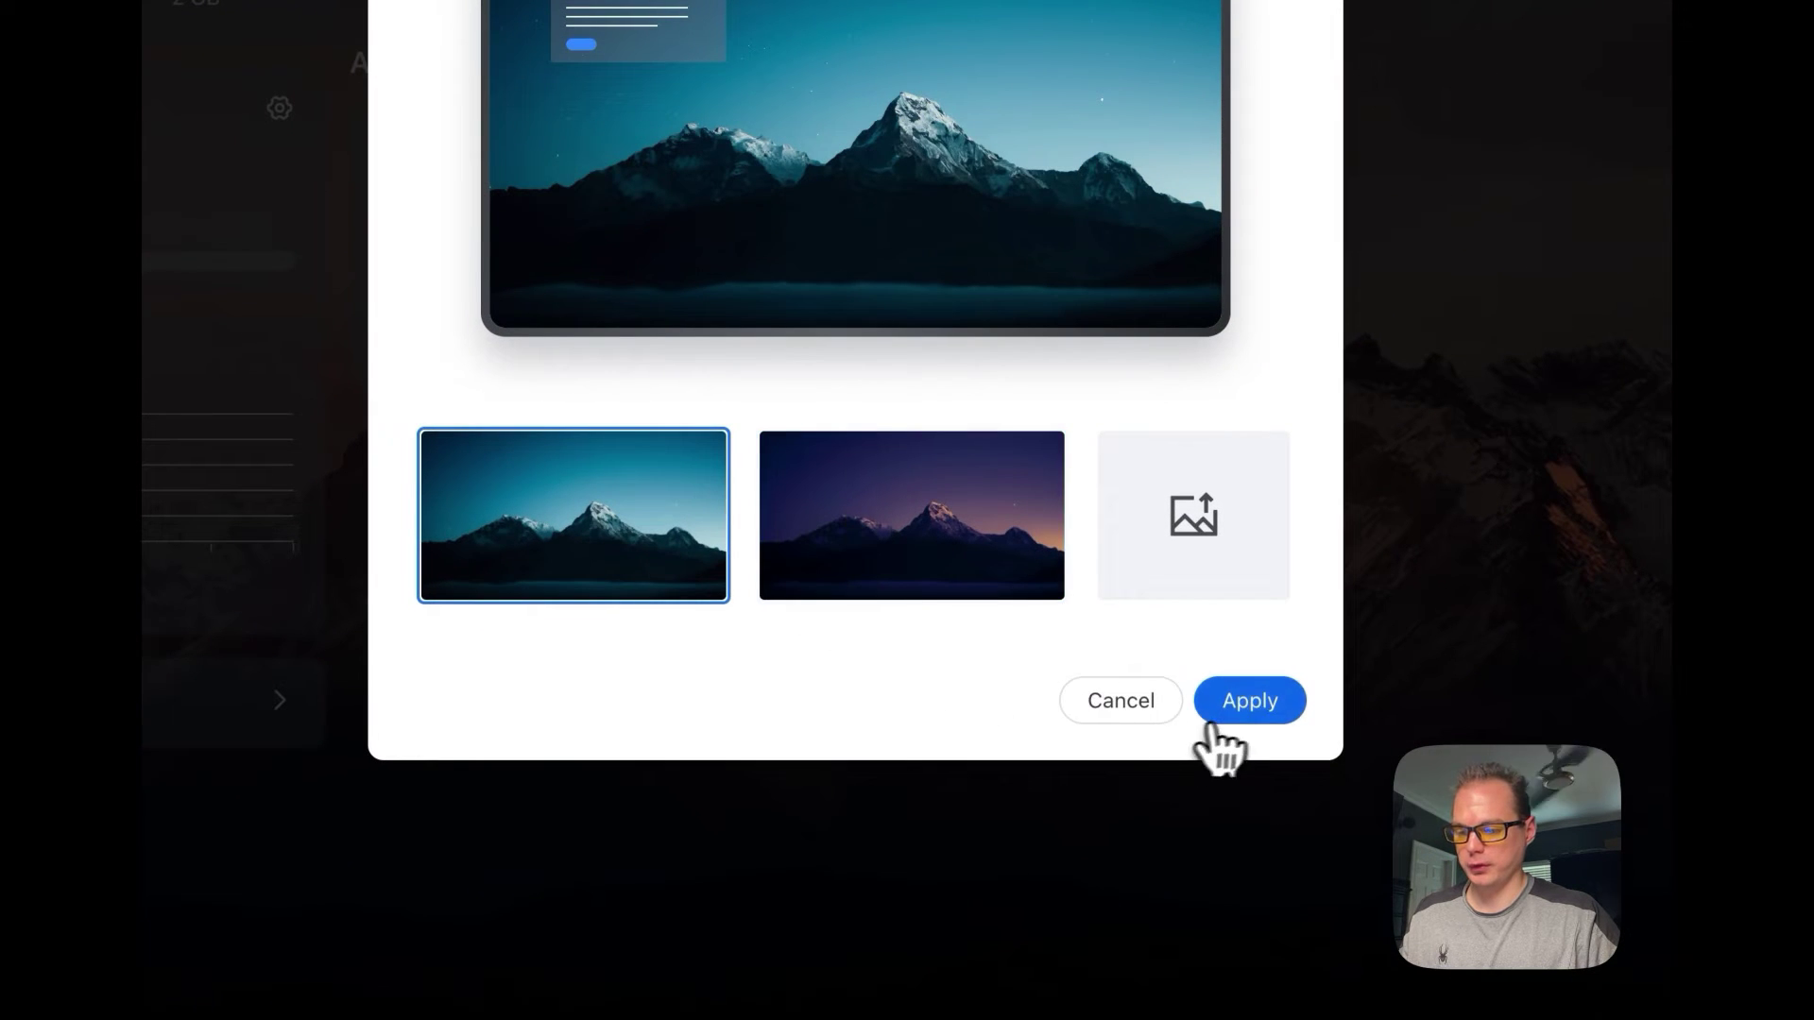
left_click(1212, 722)
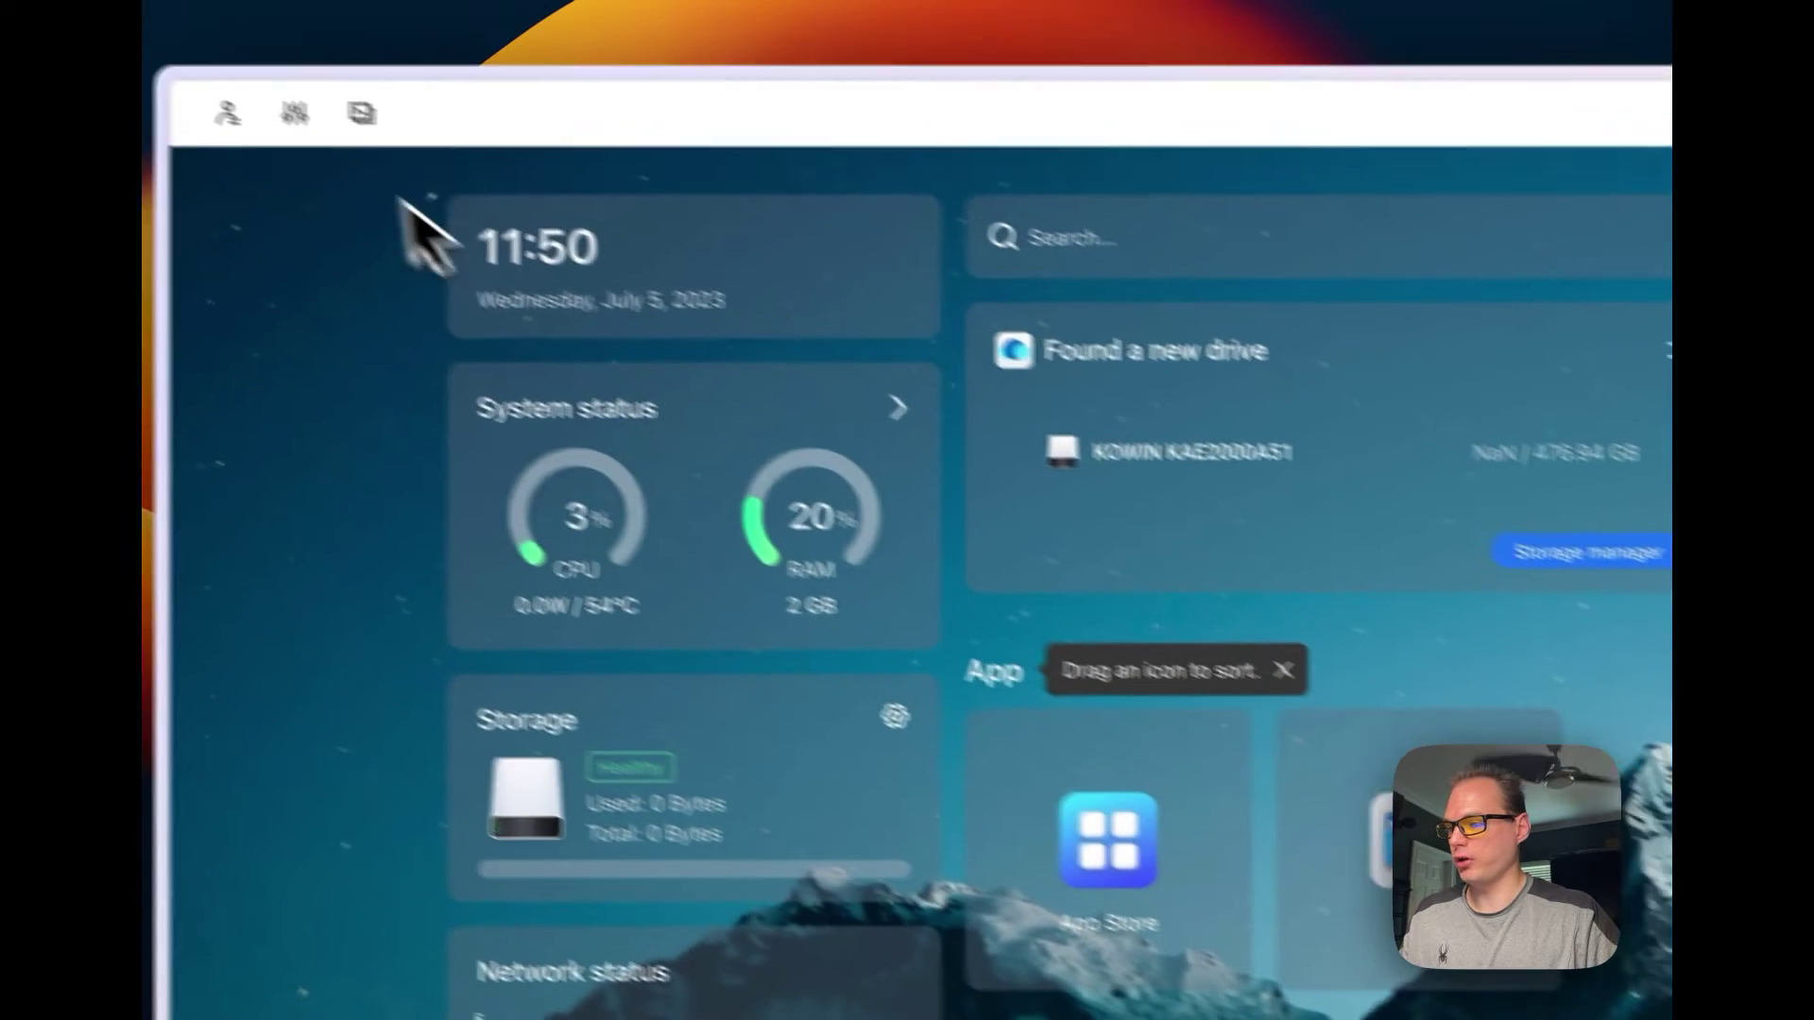
Turn on the CasaOS blog news feed, toggle recommended apps off and back on, and close settings
left_click(294, 114)
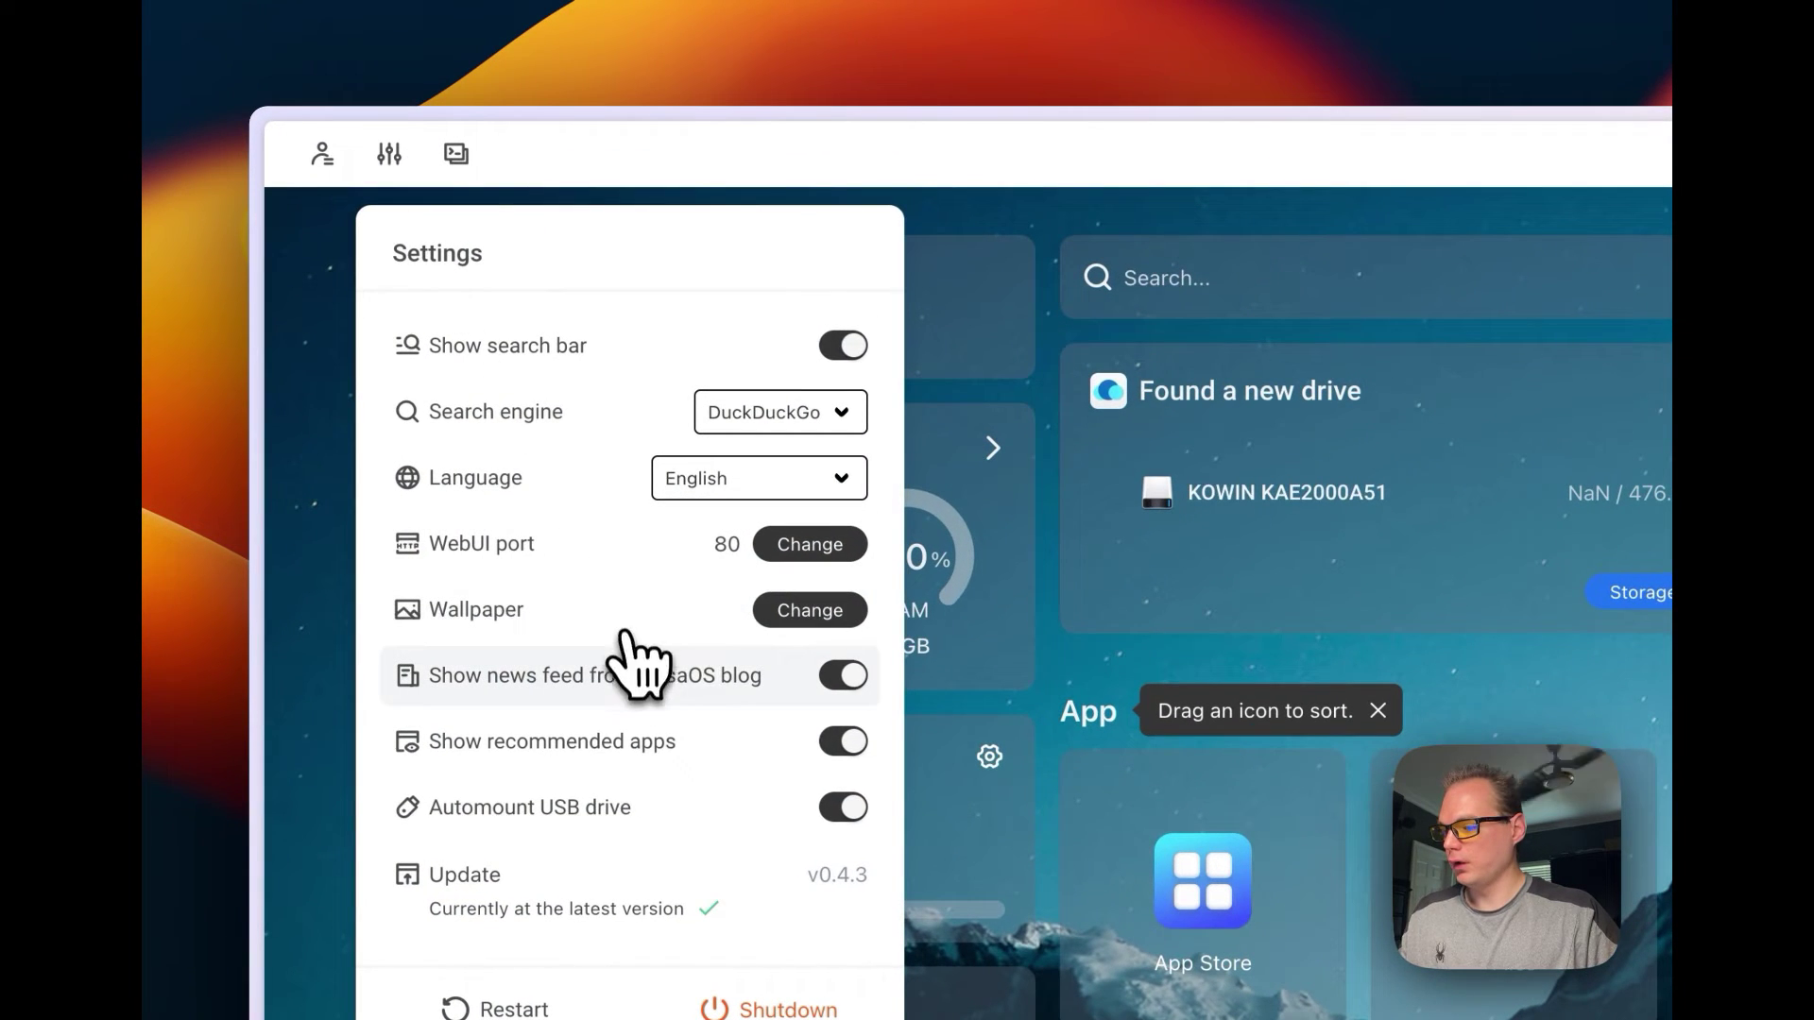
left_click(839, 676)
left_click(1809, 1016)
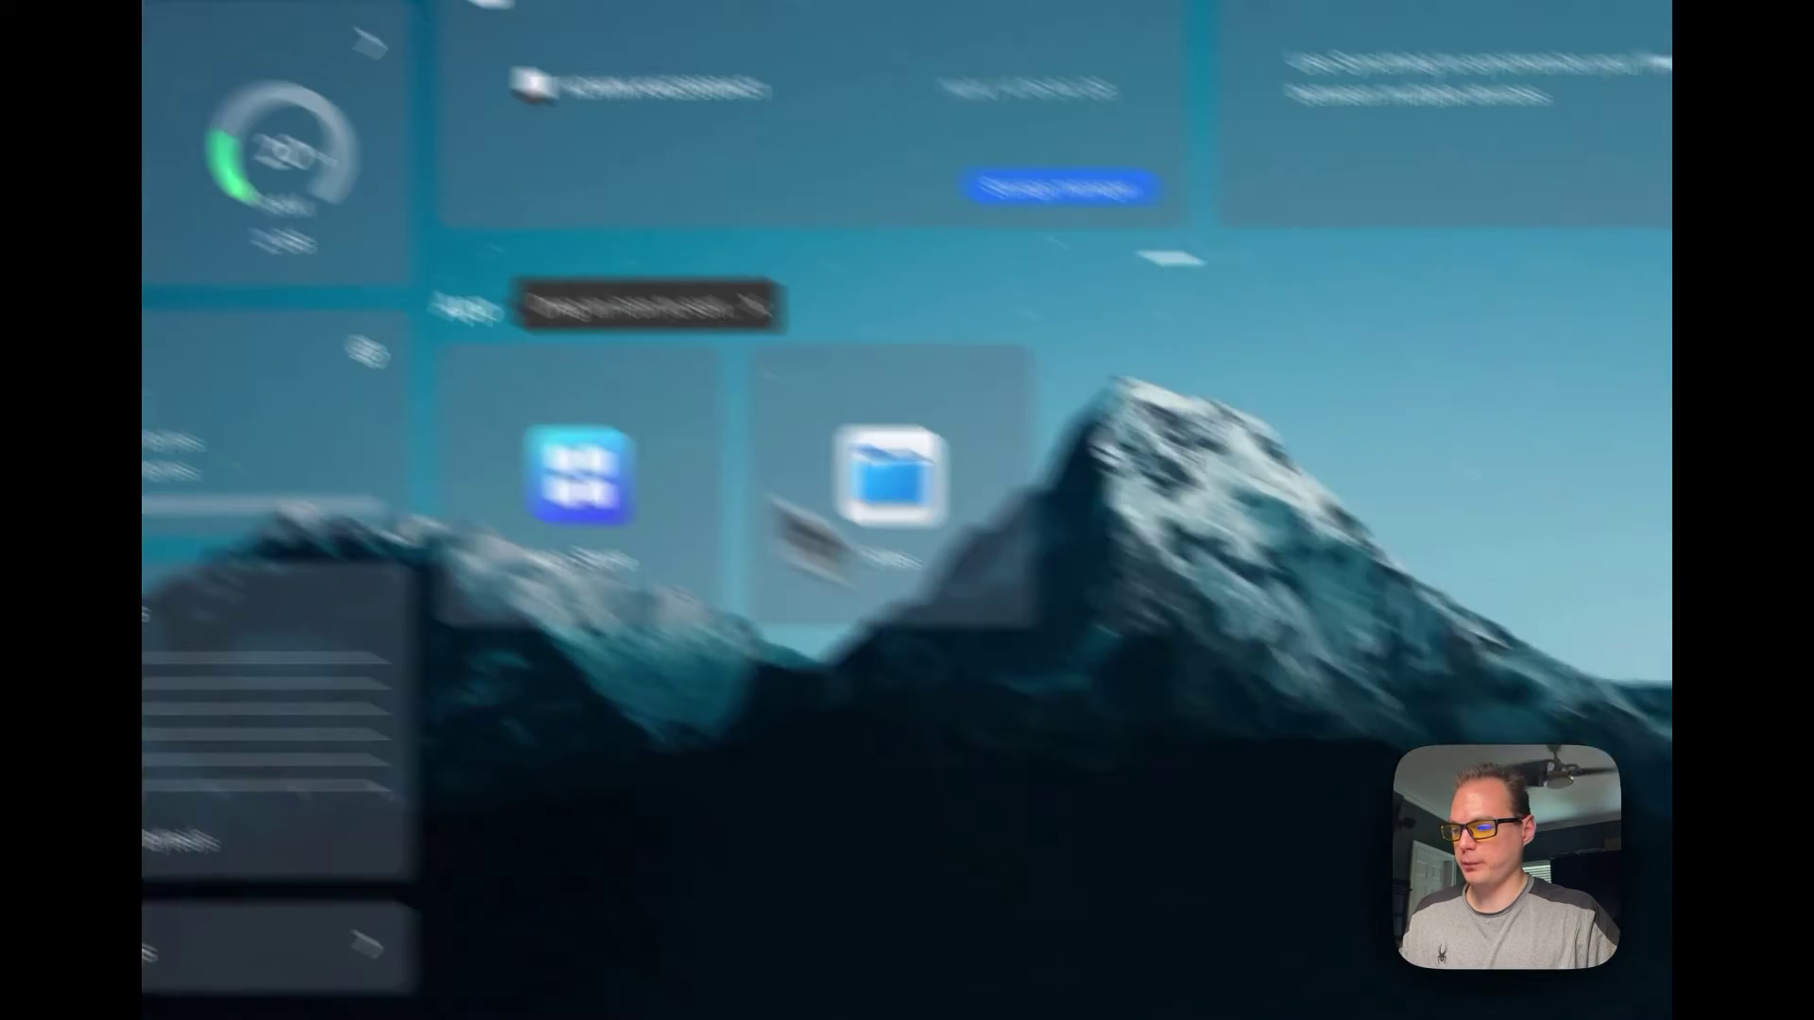
left_click(372, 32)
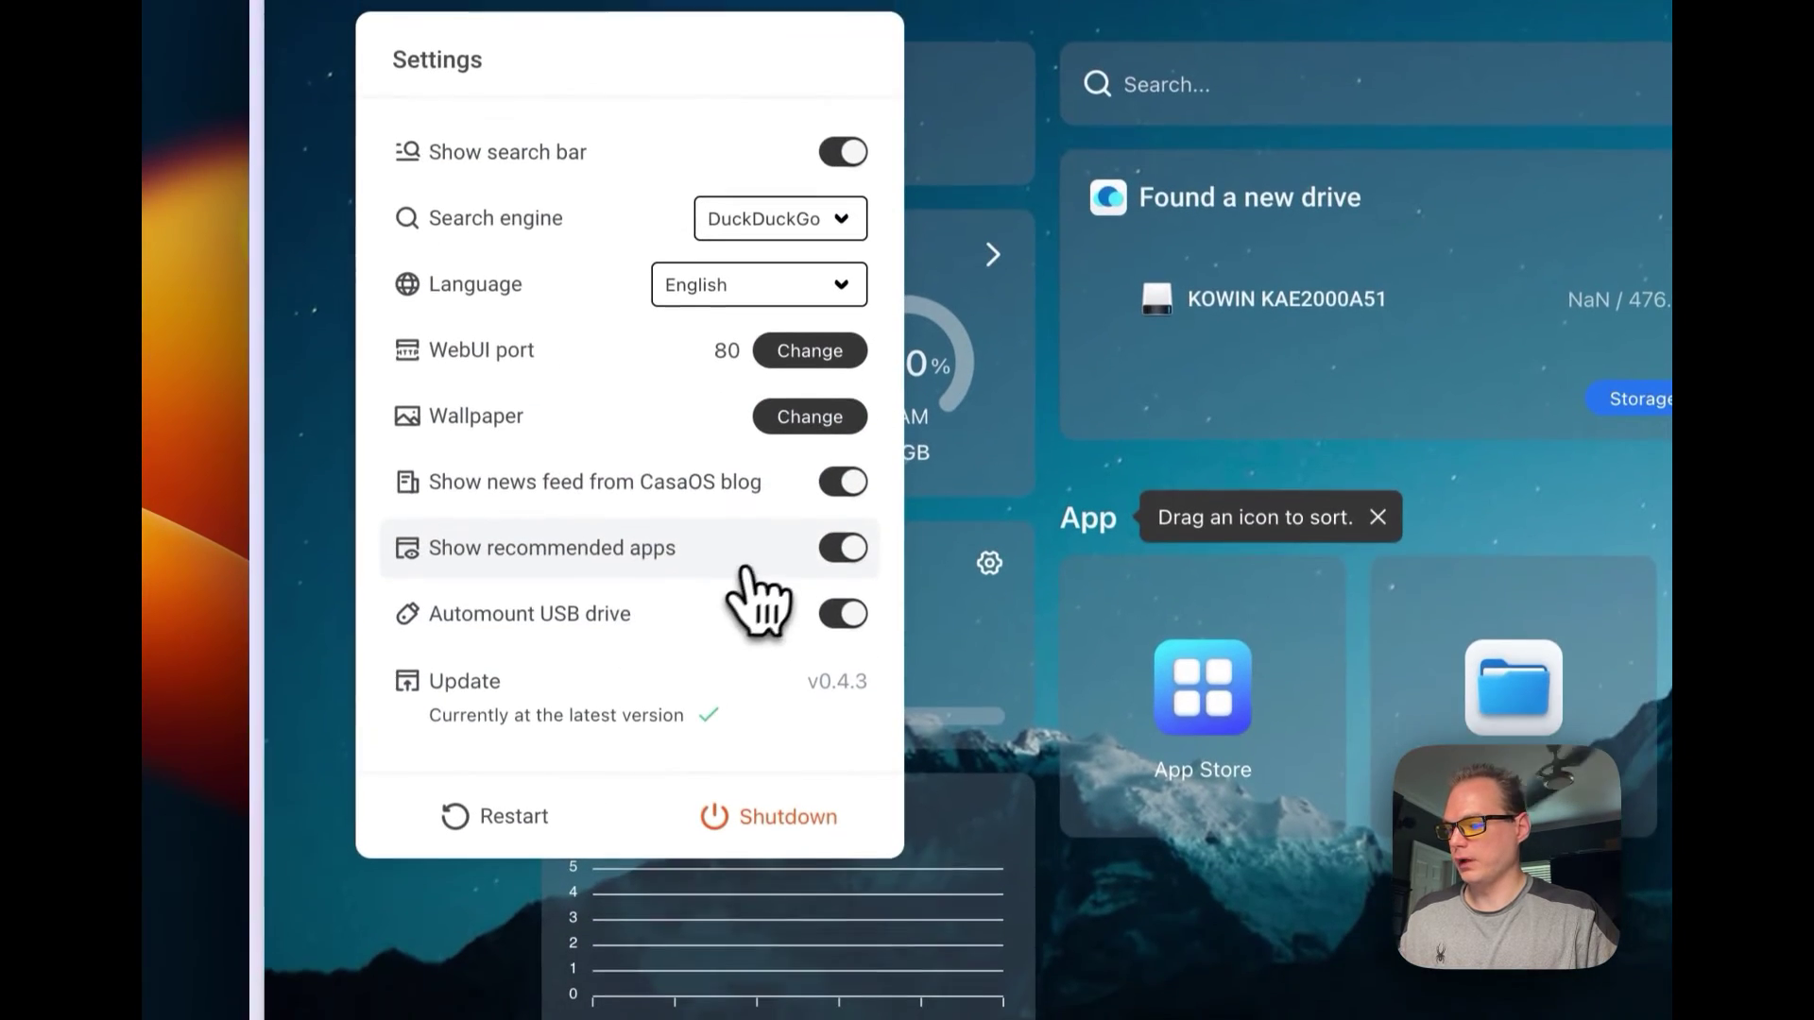
left_click(843, 536)
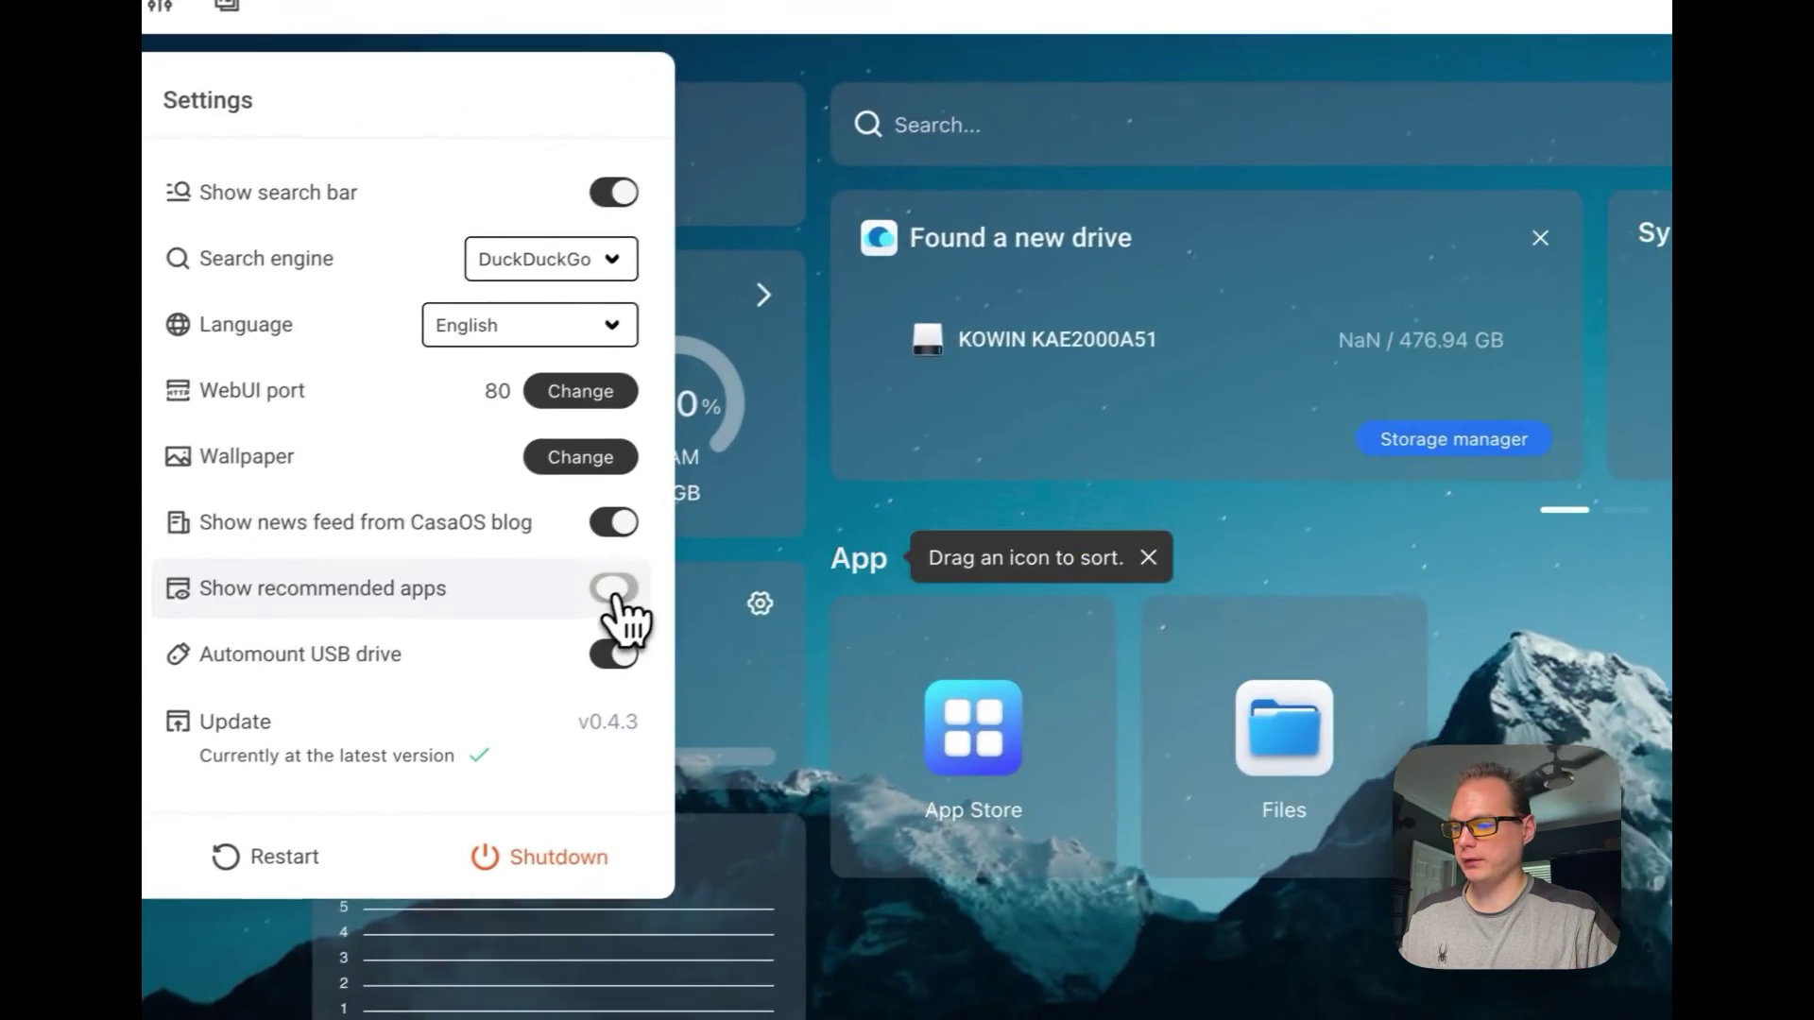
left_click(844, 535)
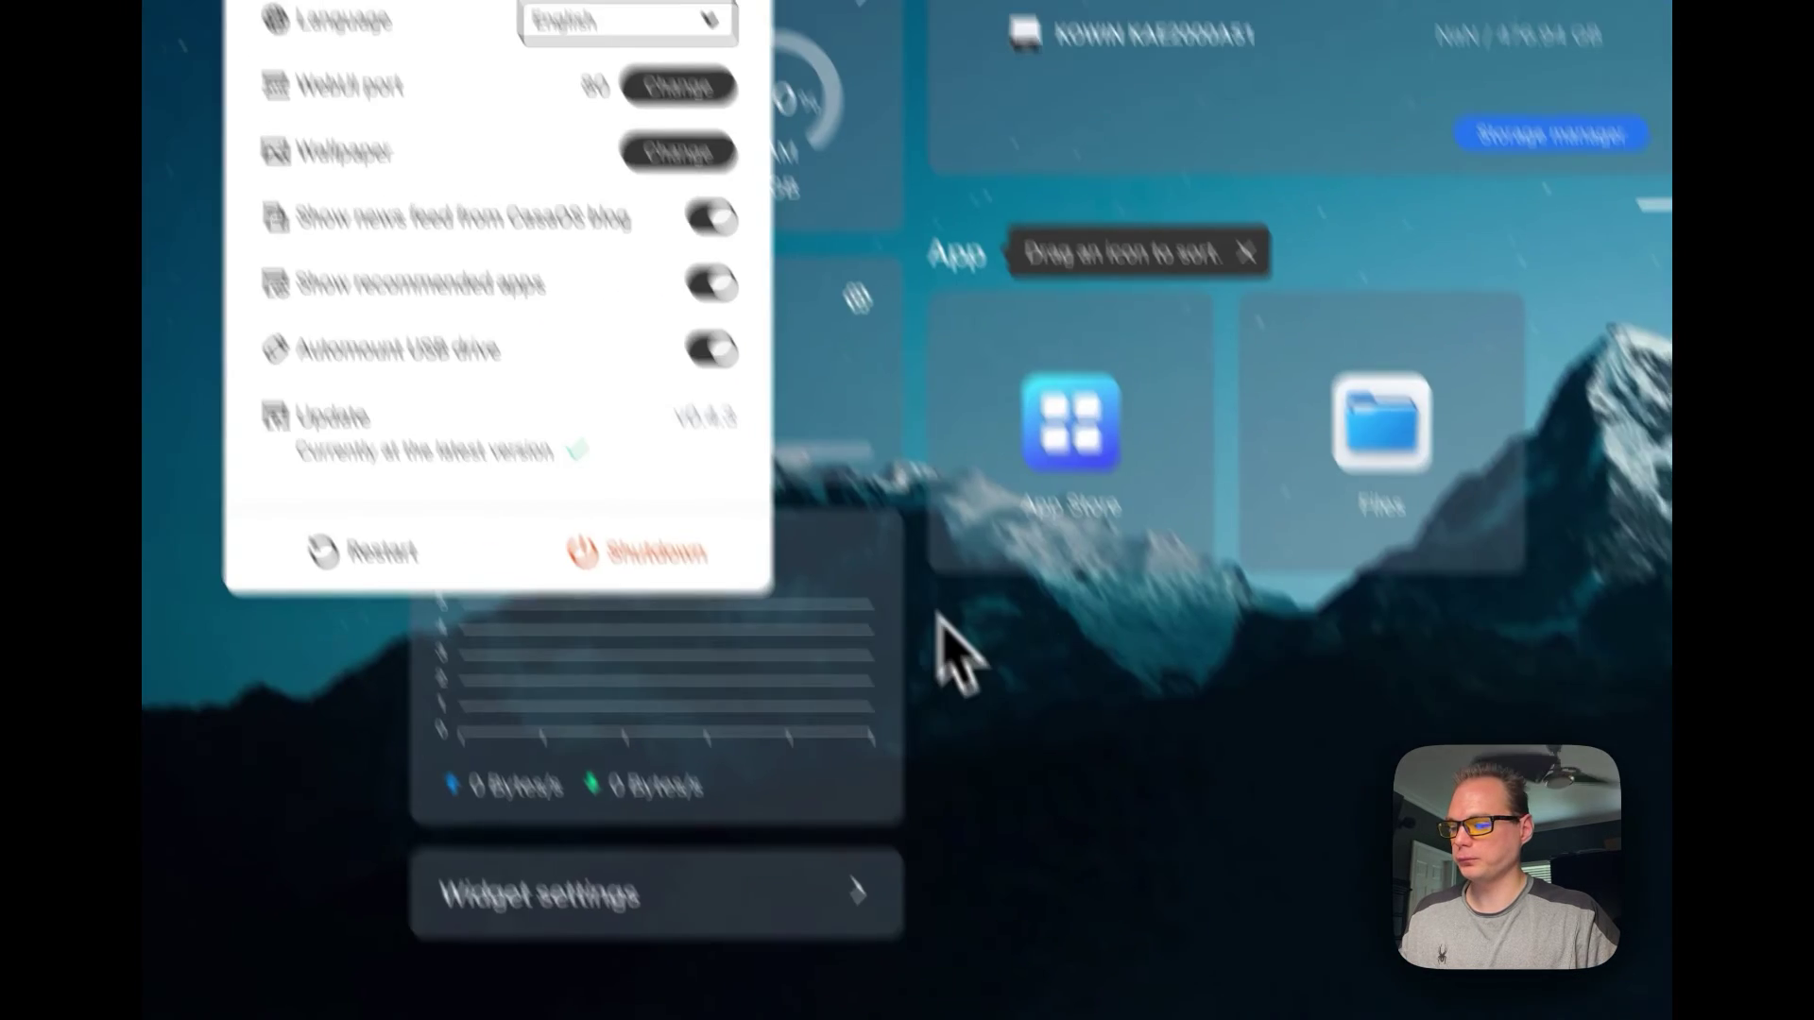
left_click(1051, 642)
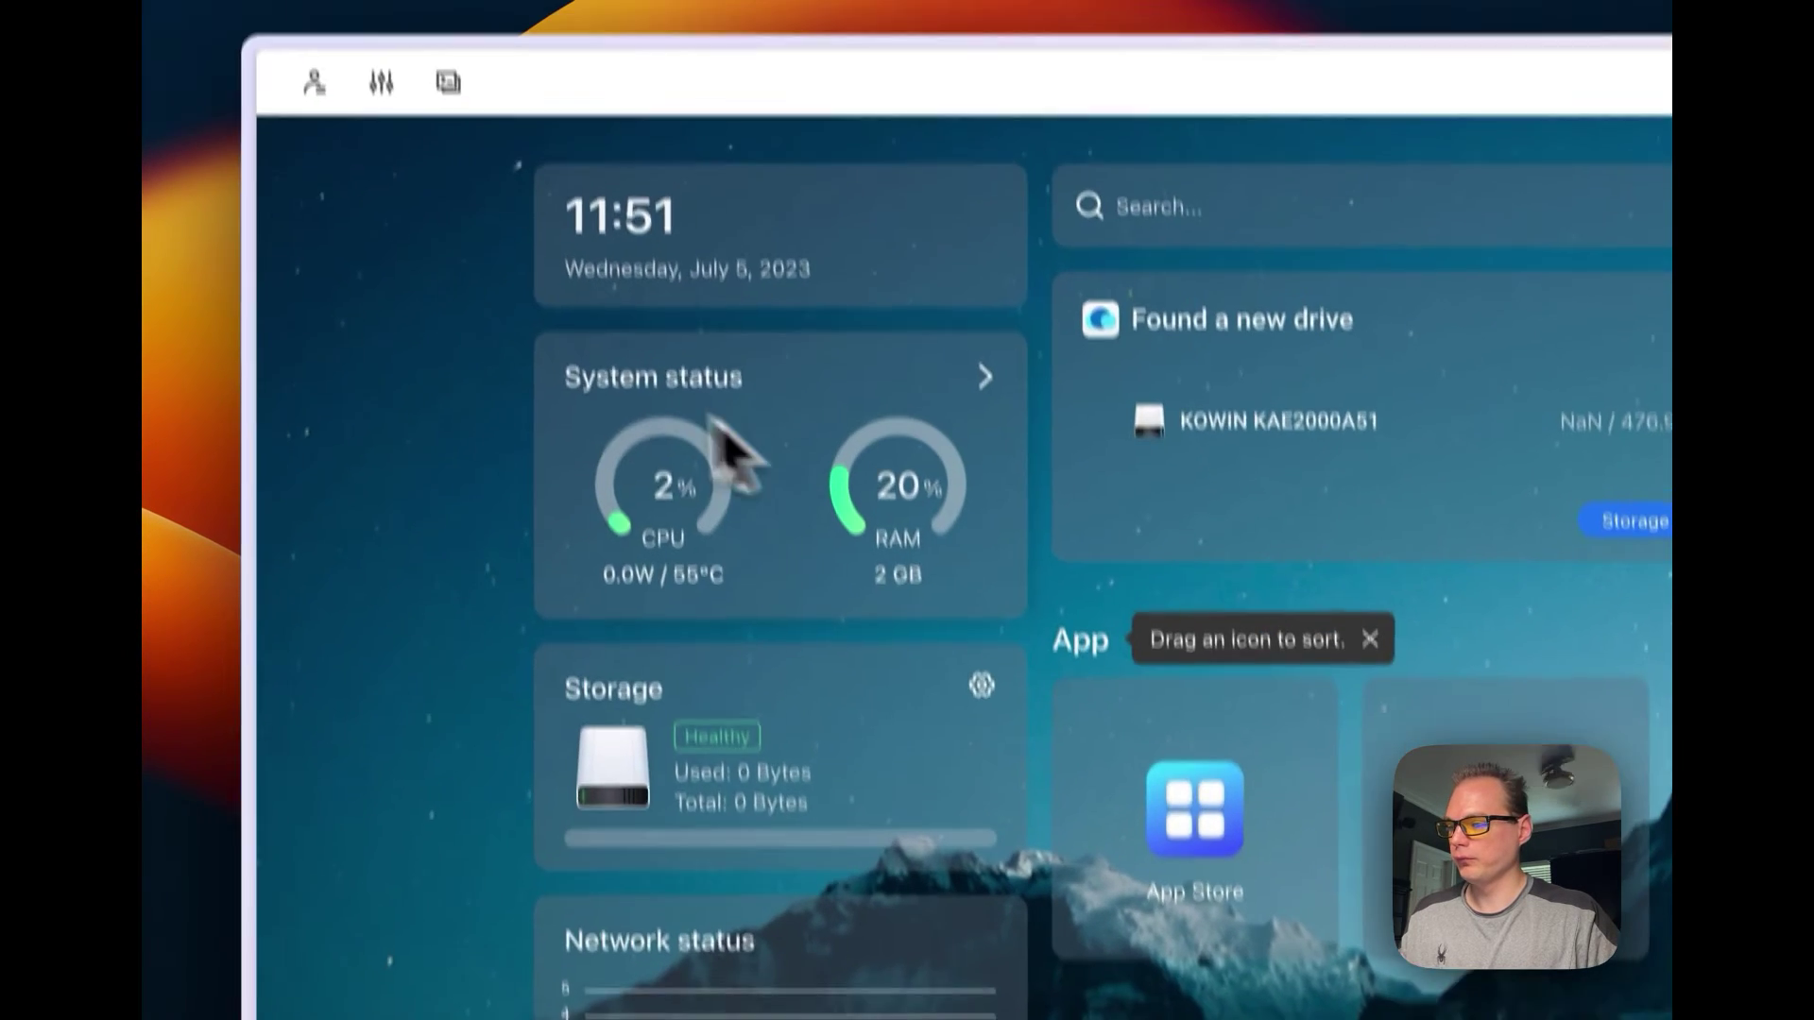
left_click(473, 188)
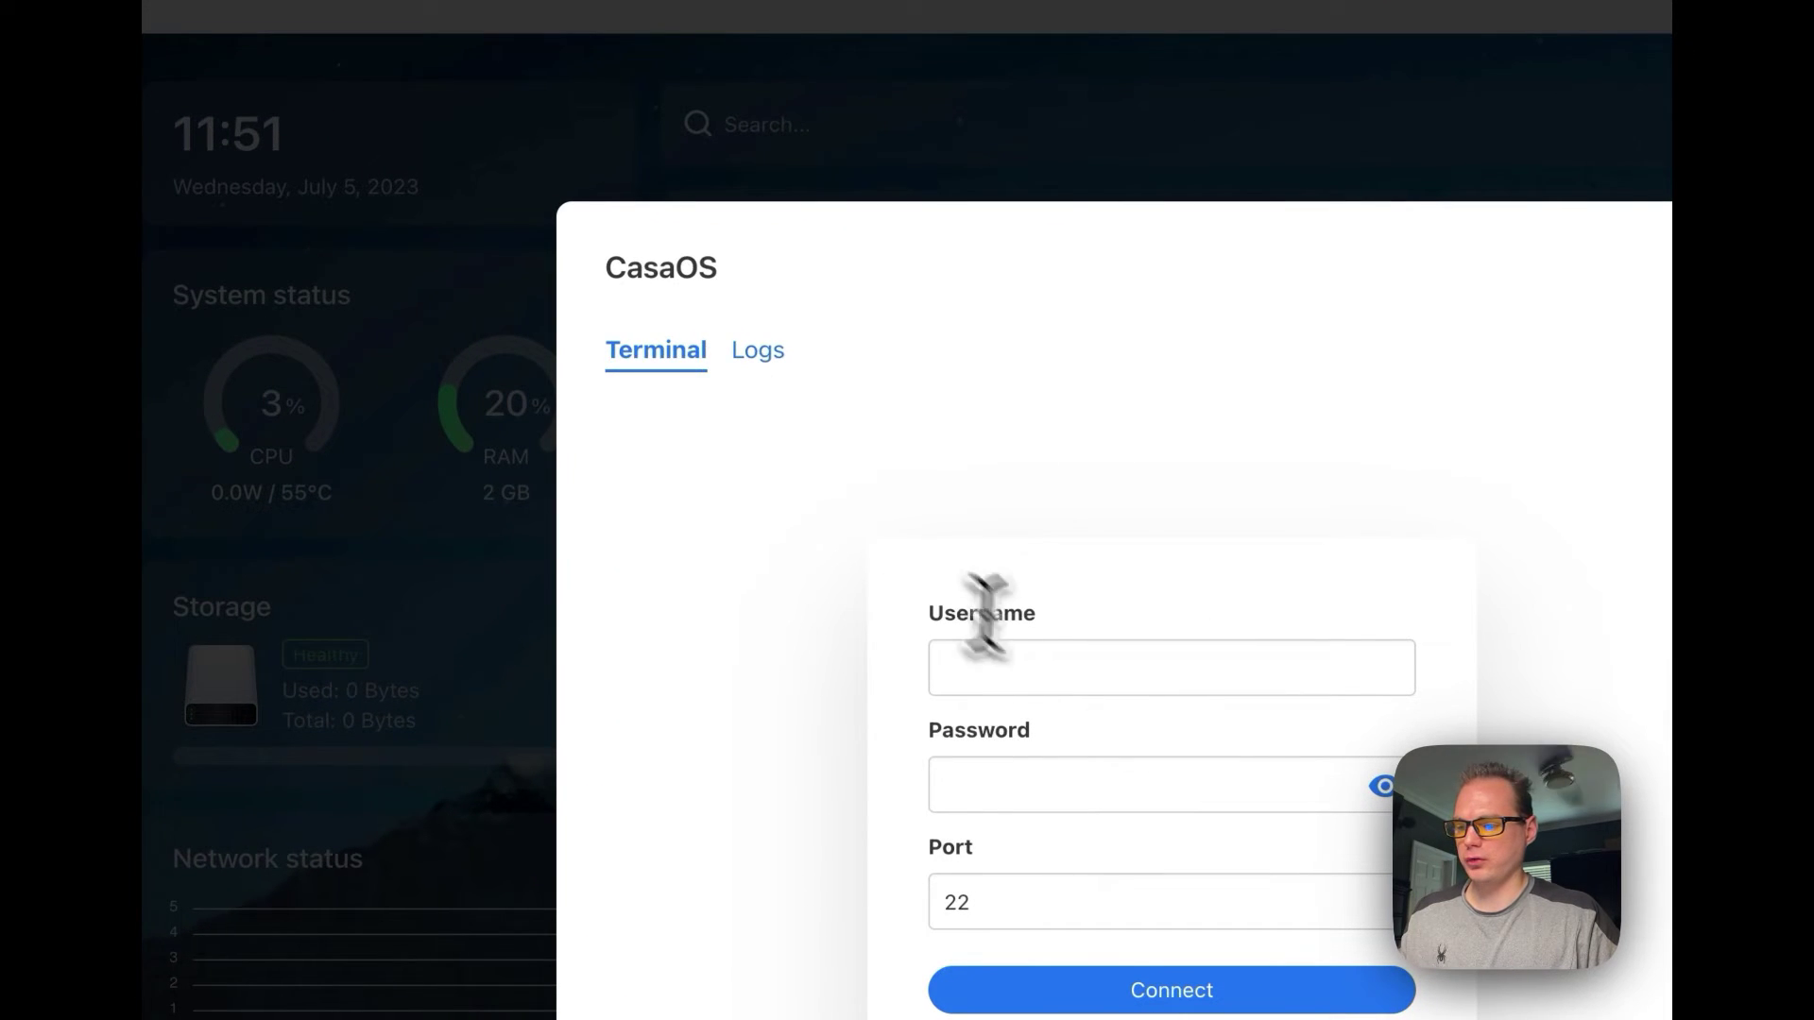
left_click(987, 668)
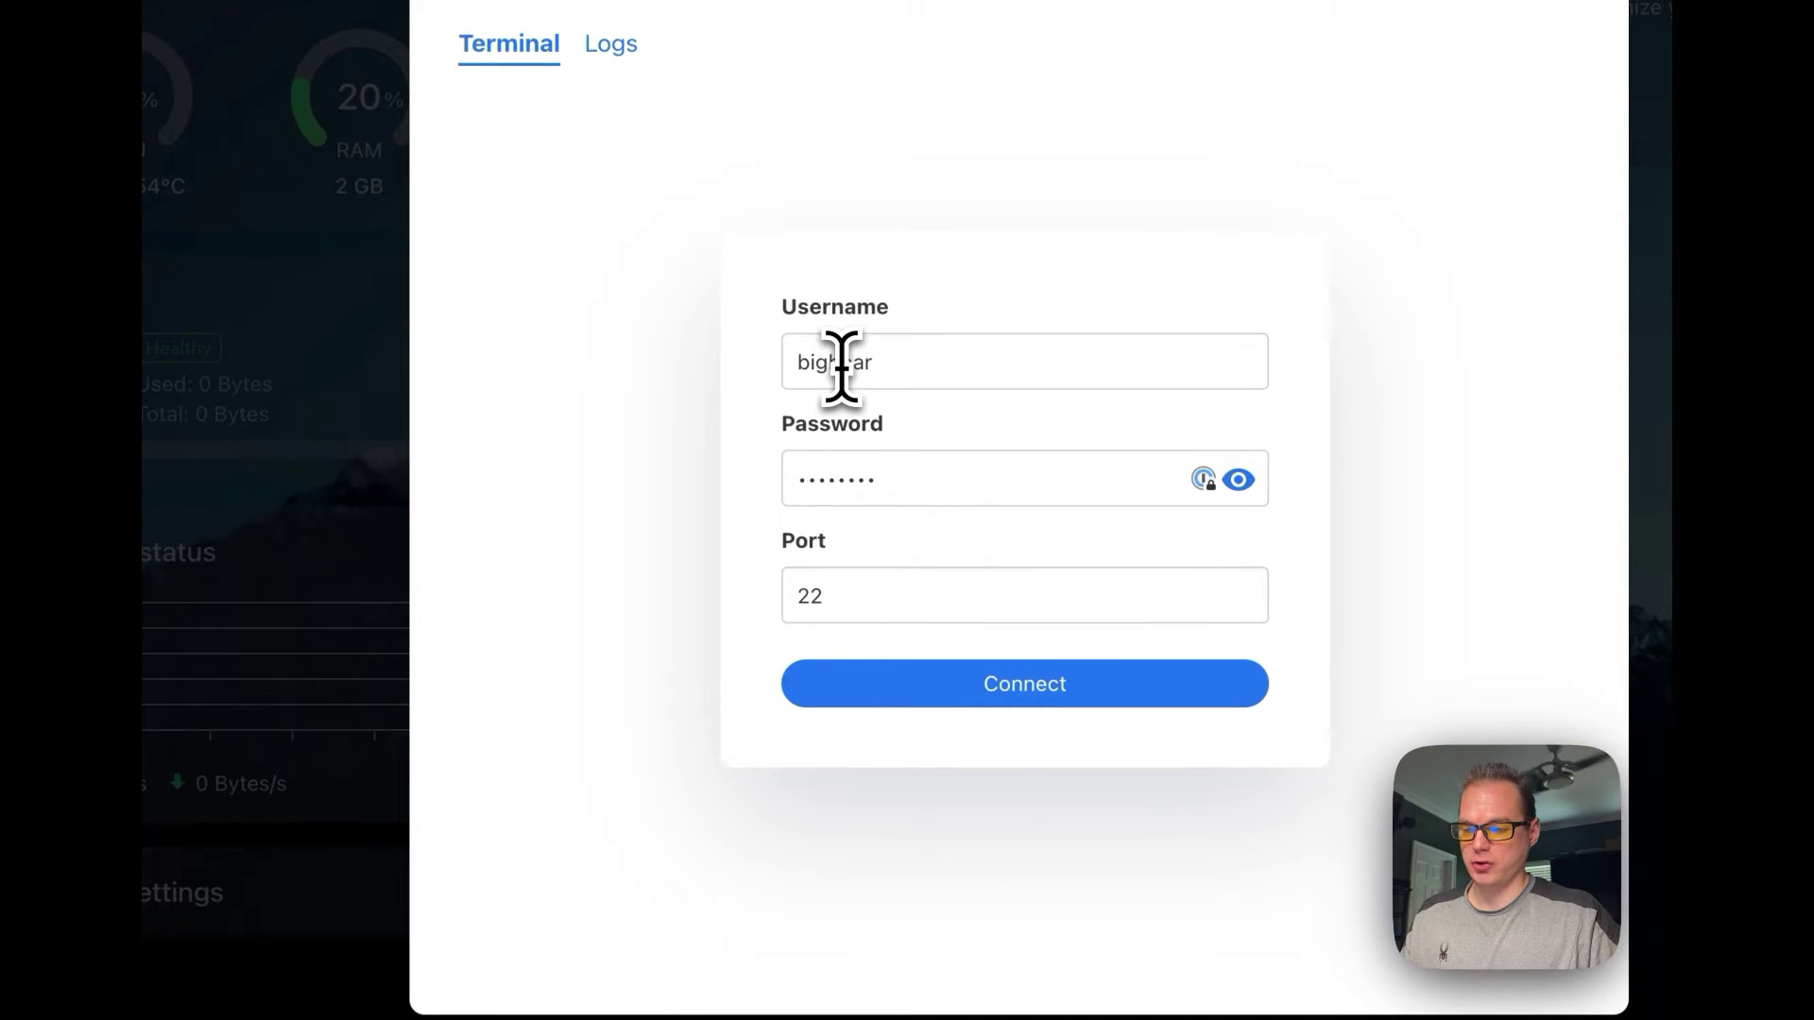
left_click(926, 677)
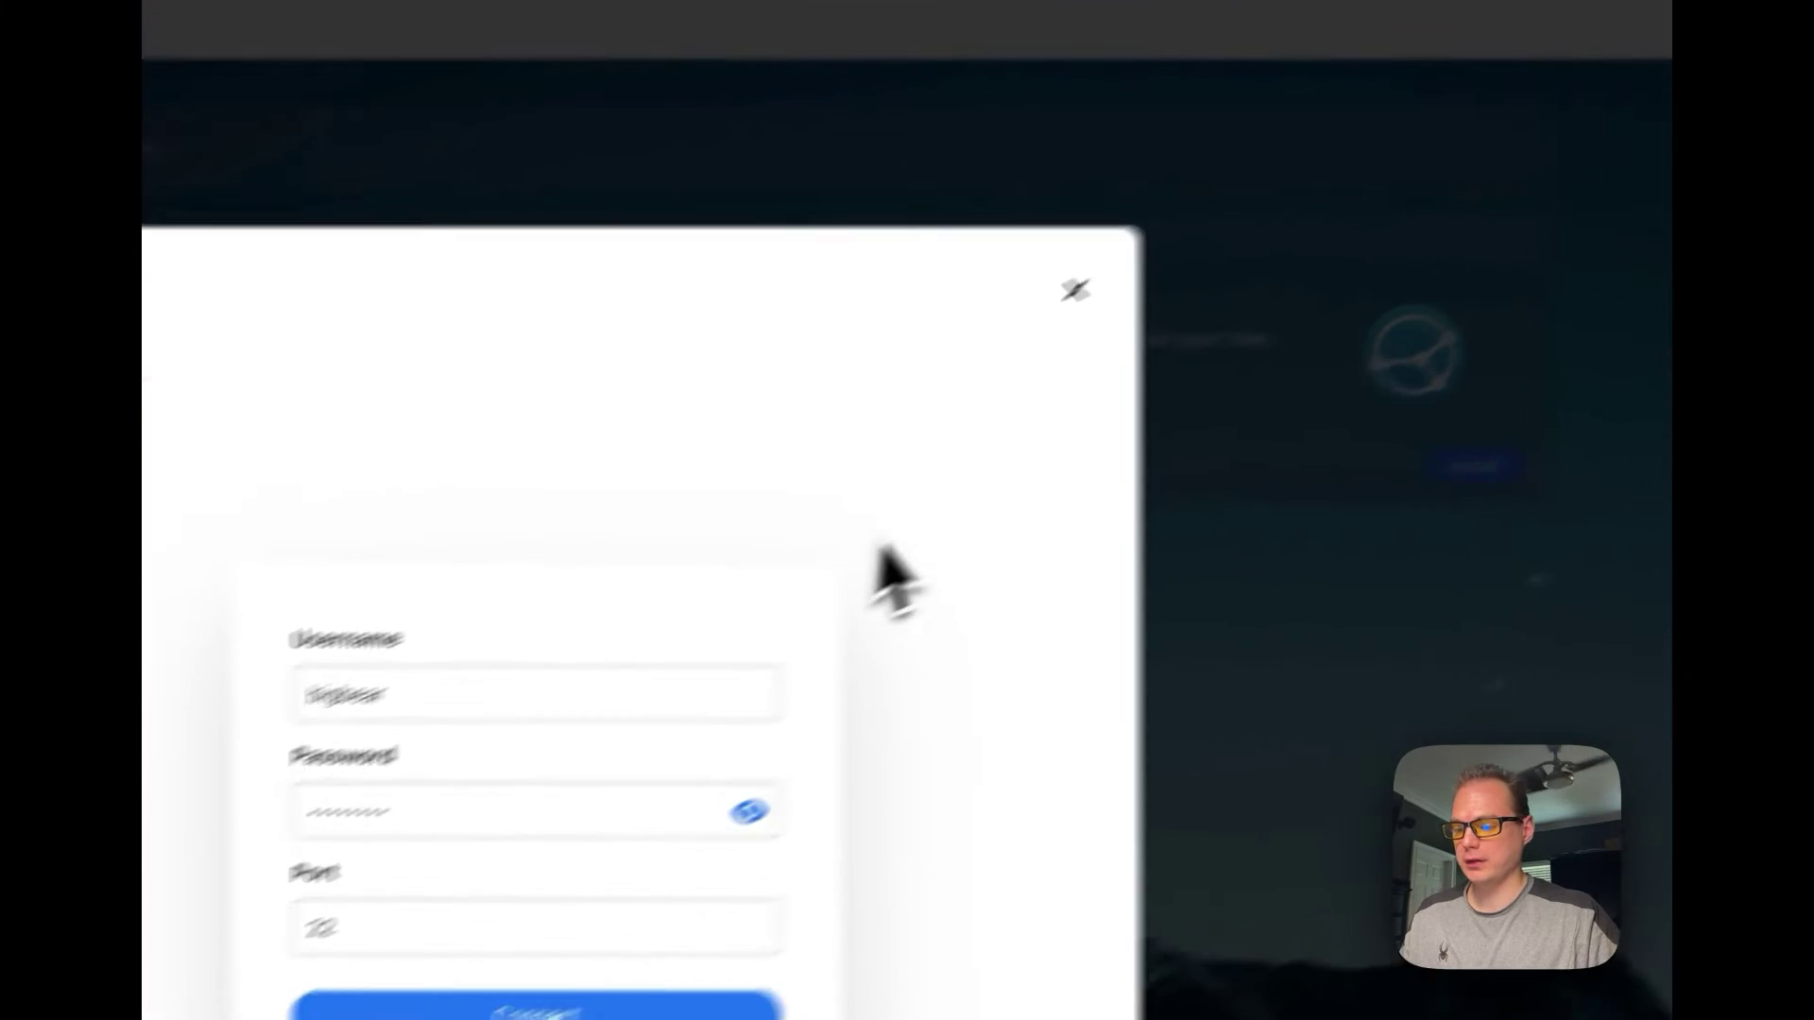
left_click(1559, 57)
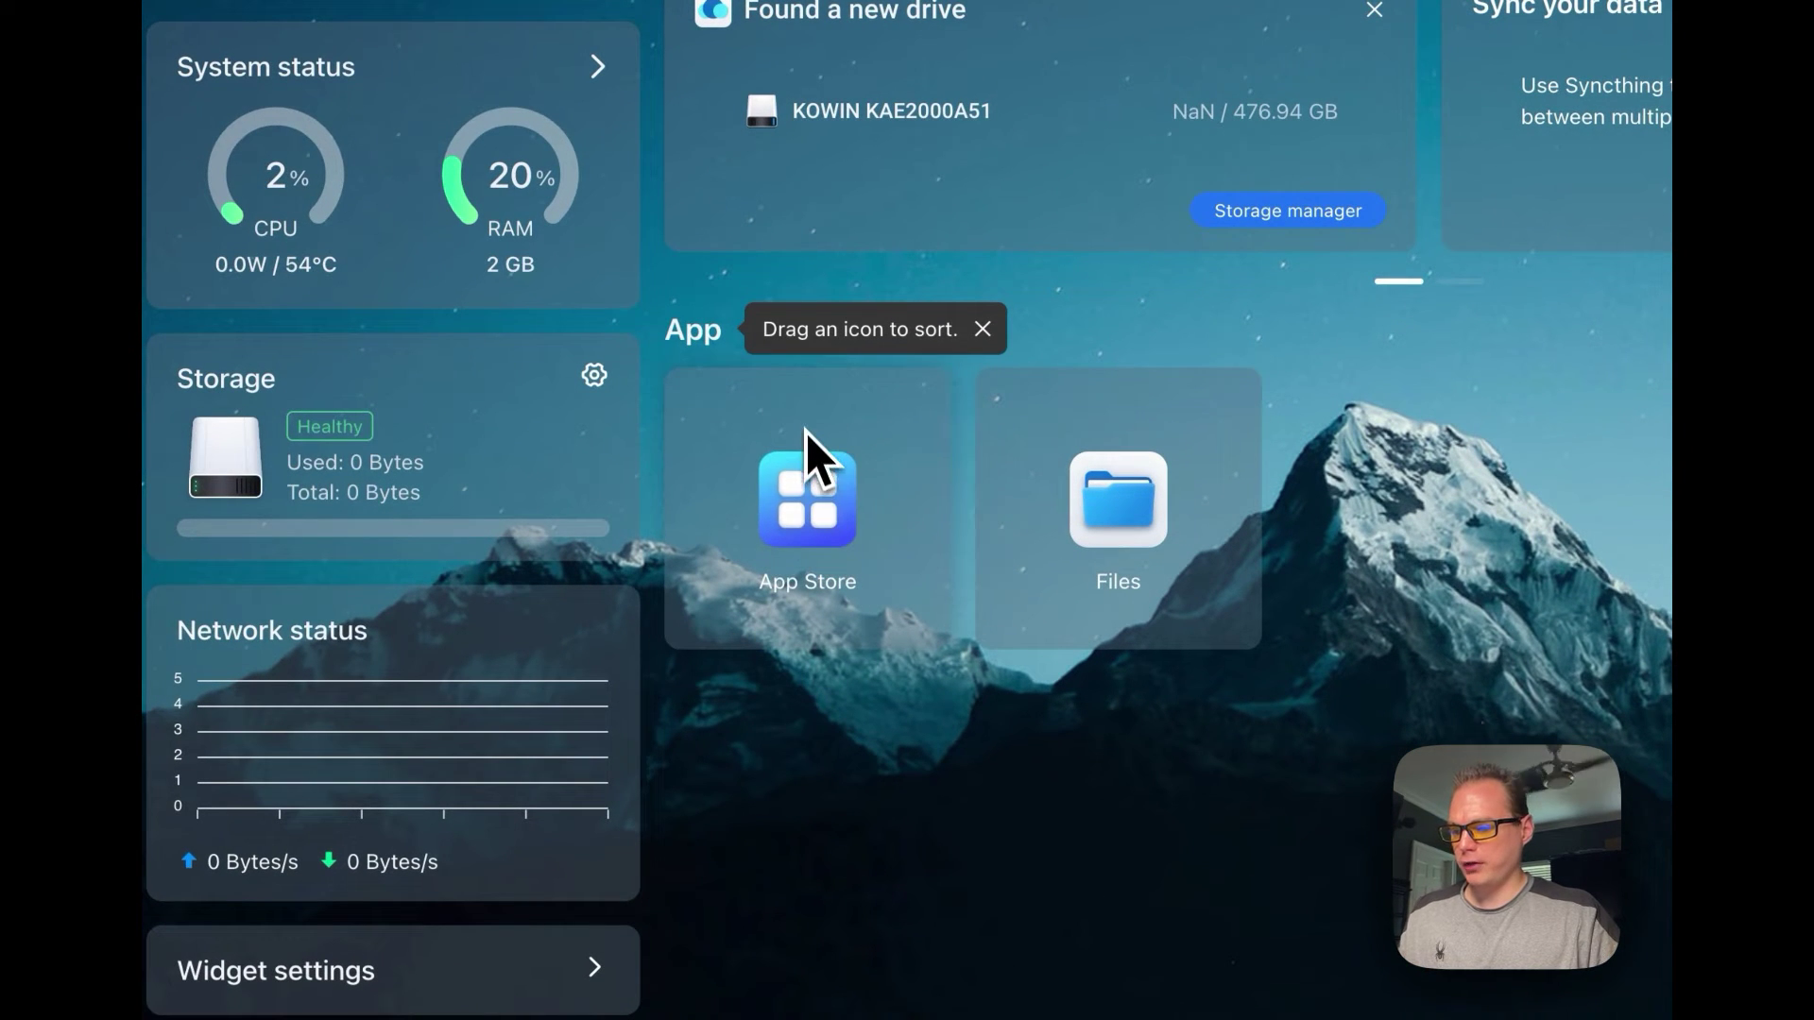
left_click_drag(806, 437, 761, 456)
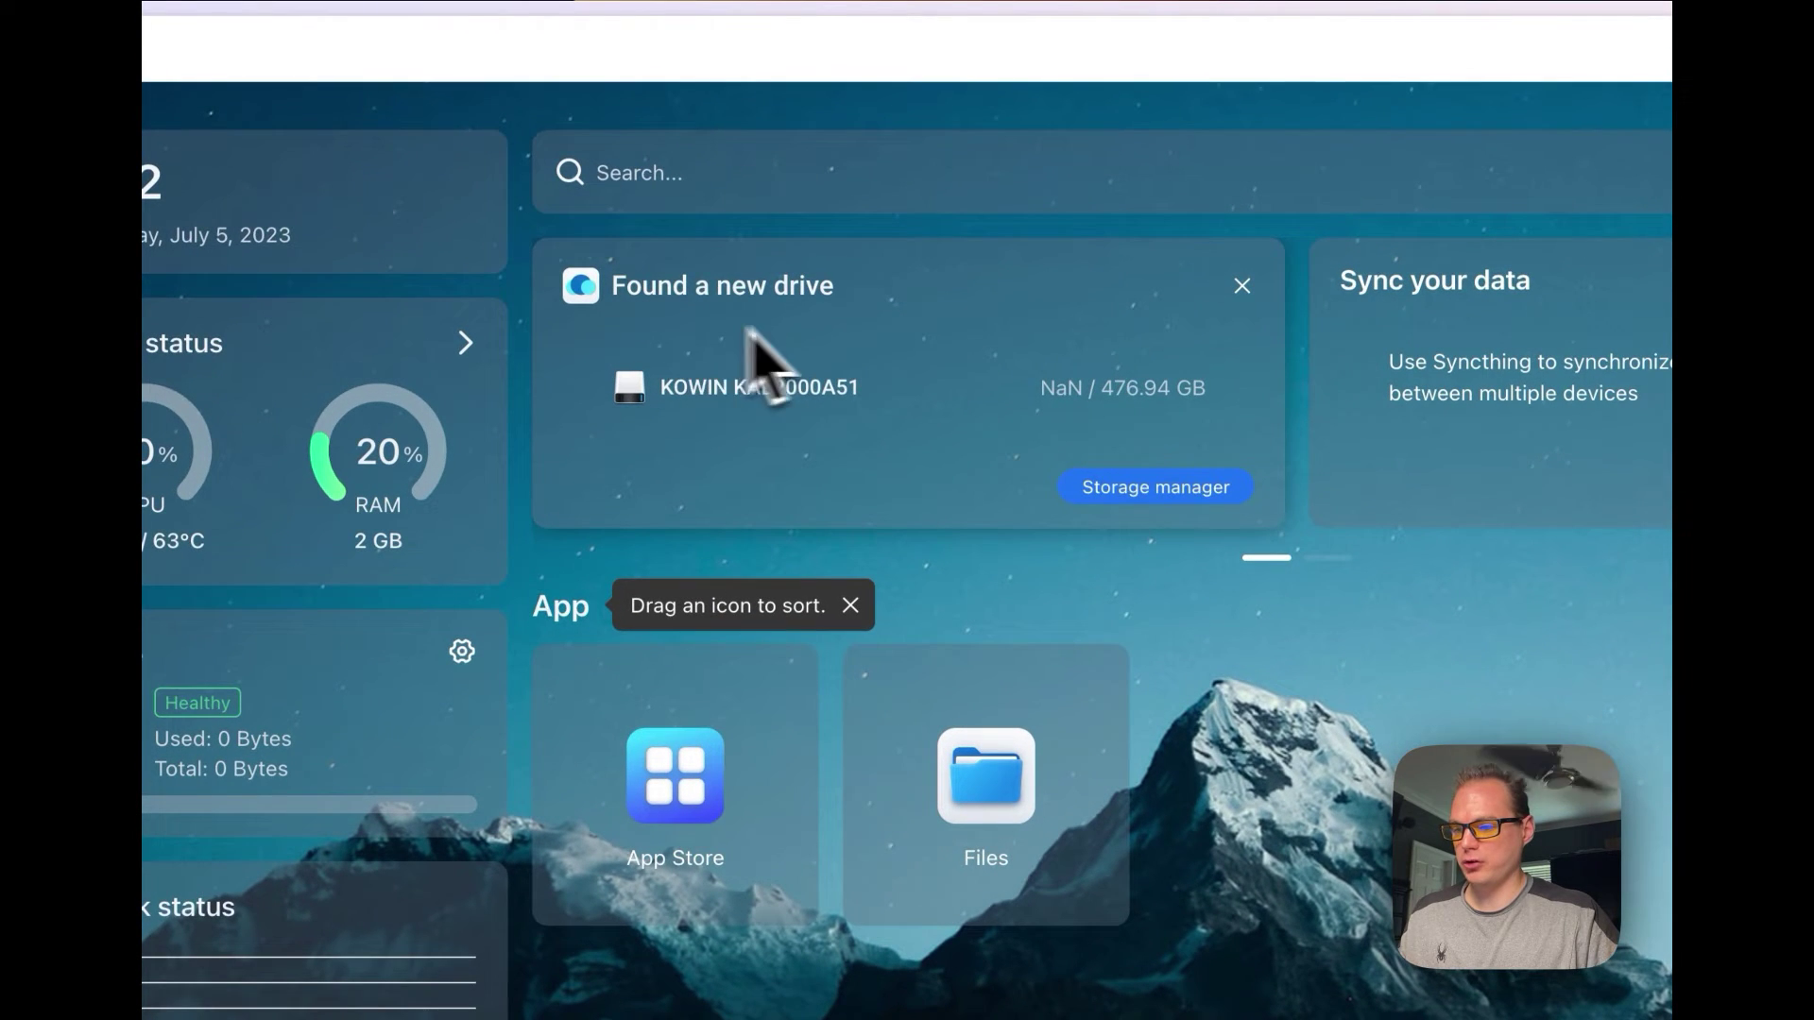
left_click(1067, 498)
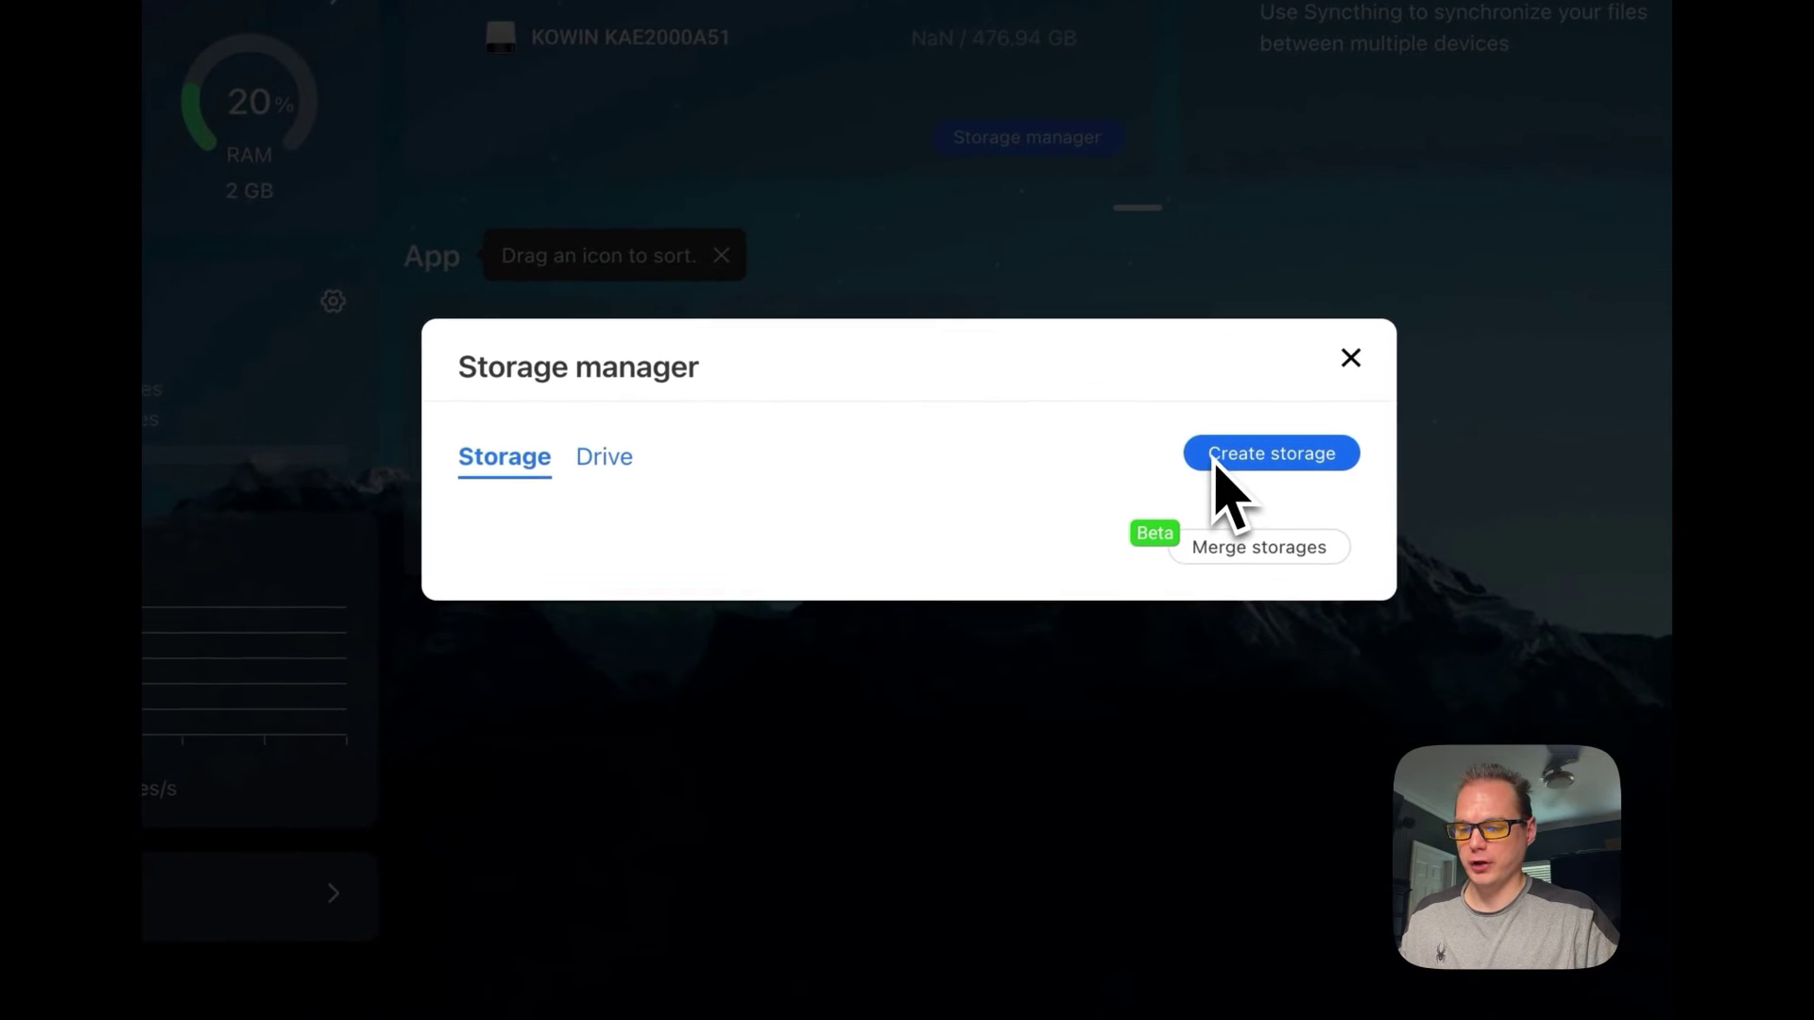
left_click(595, 456)
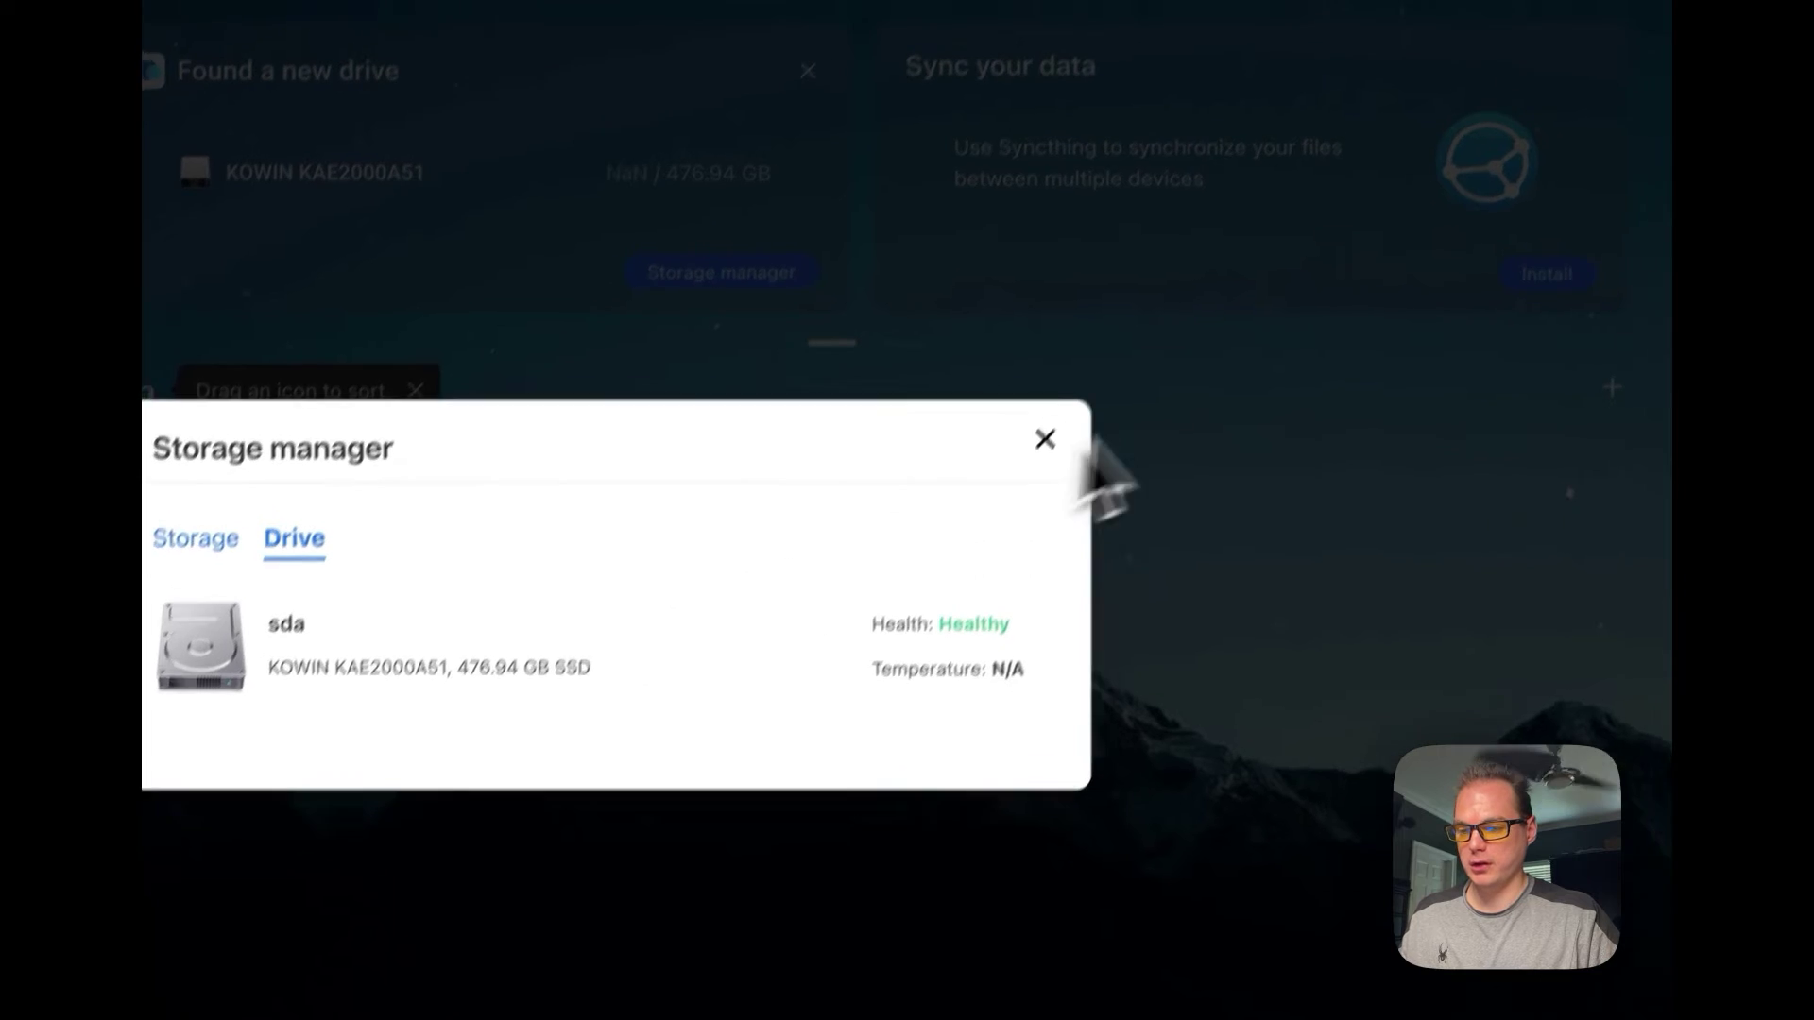
left_click(1000, 520)
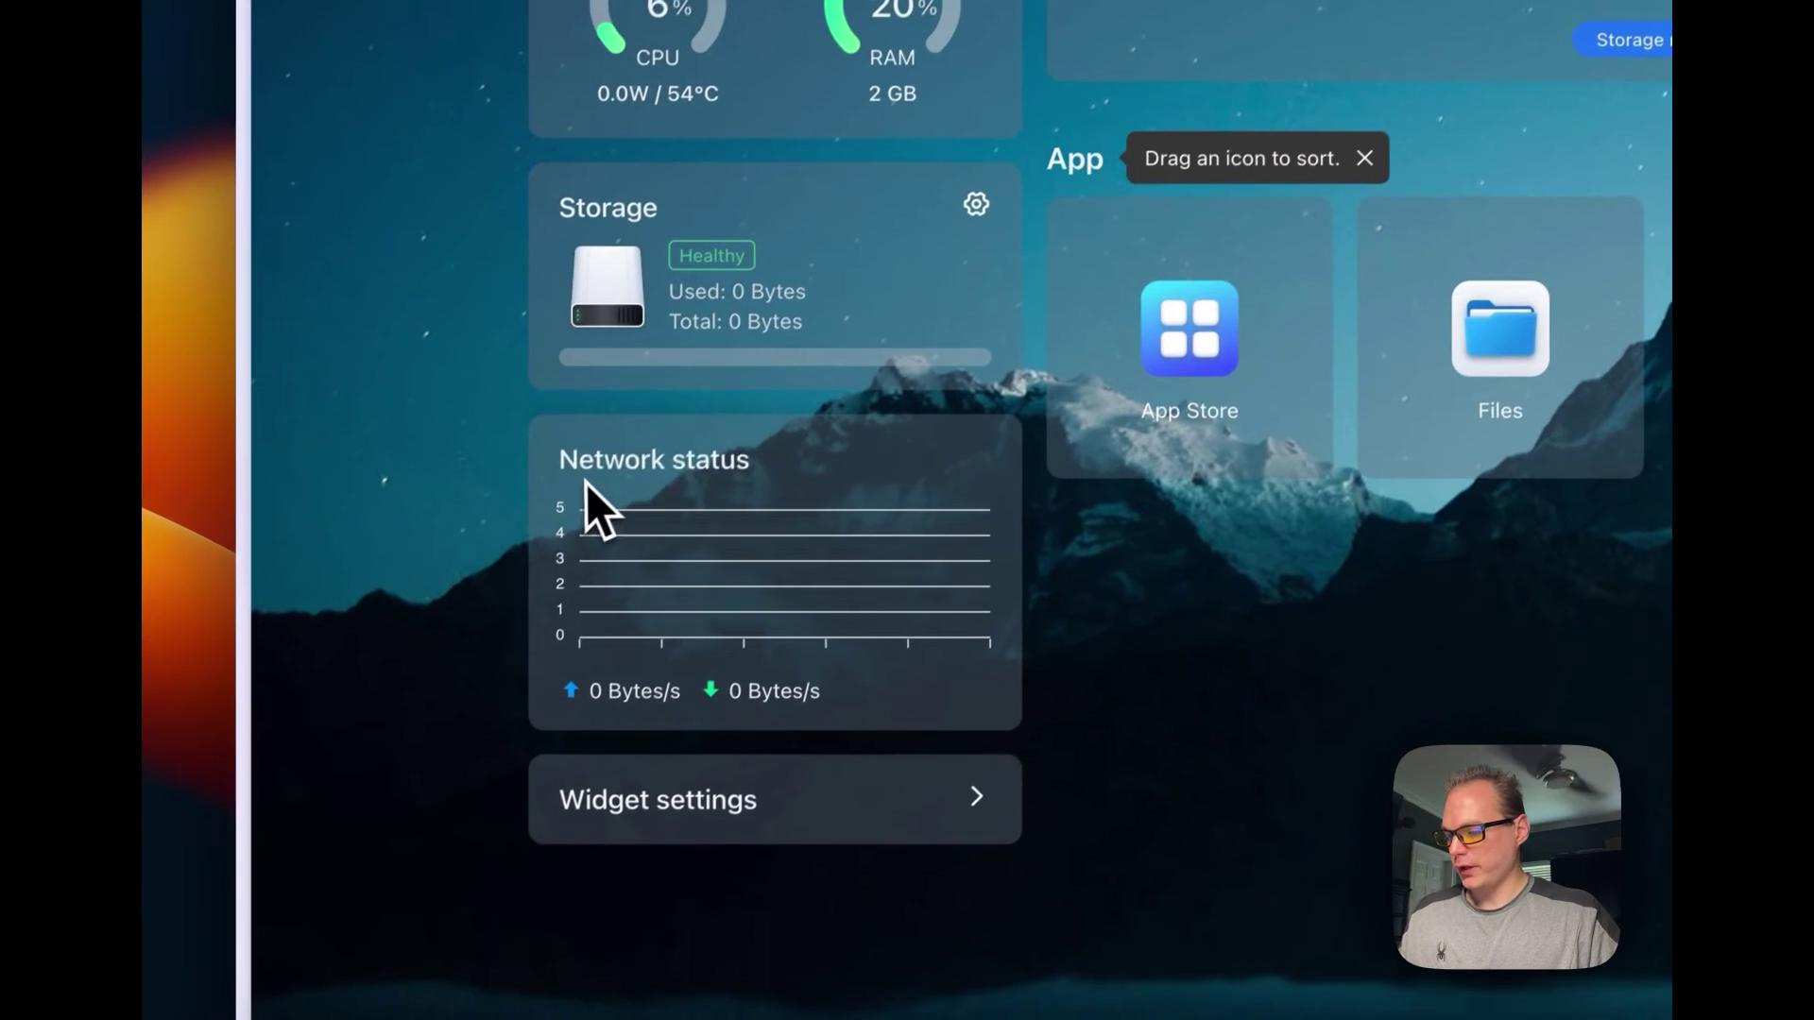
left_click_drag(493, 584, 846, 625)
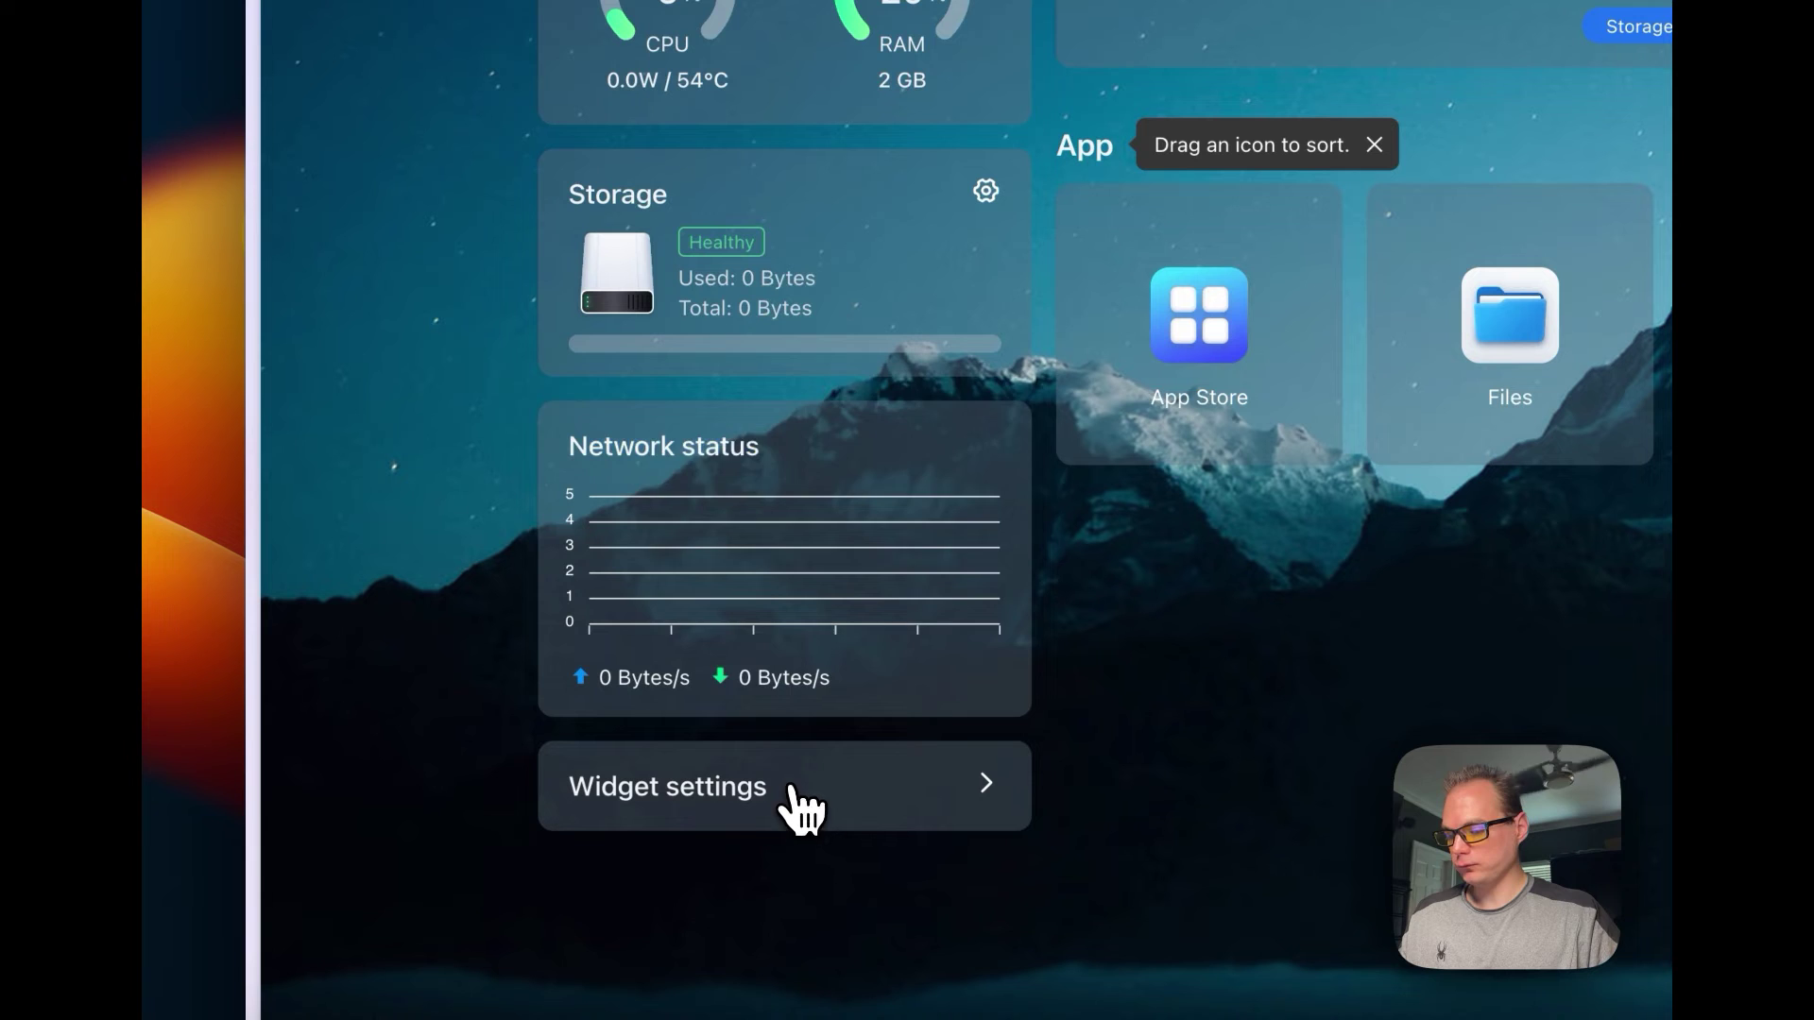
left_click(793, 787)
left_click(970, 482)
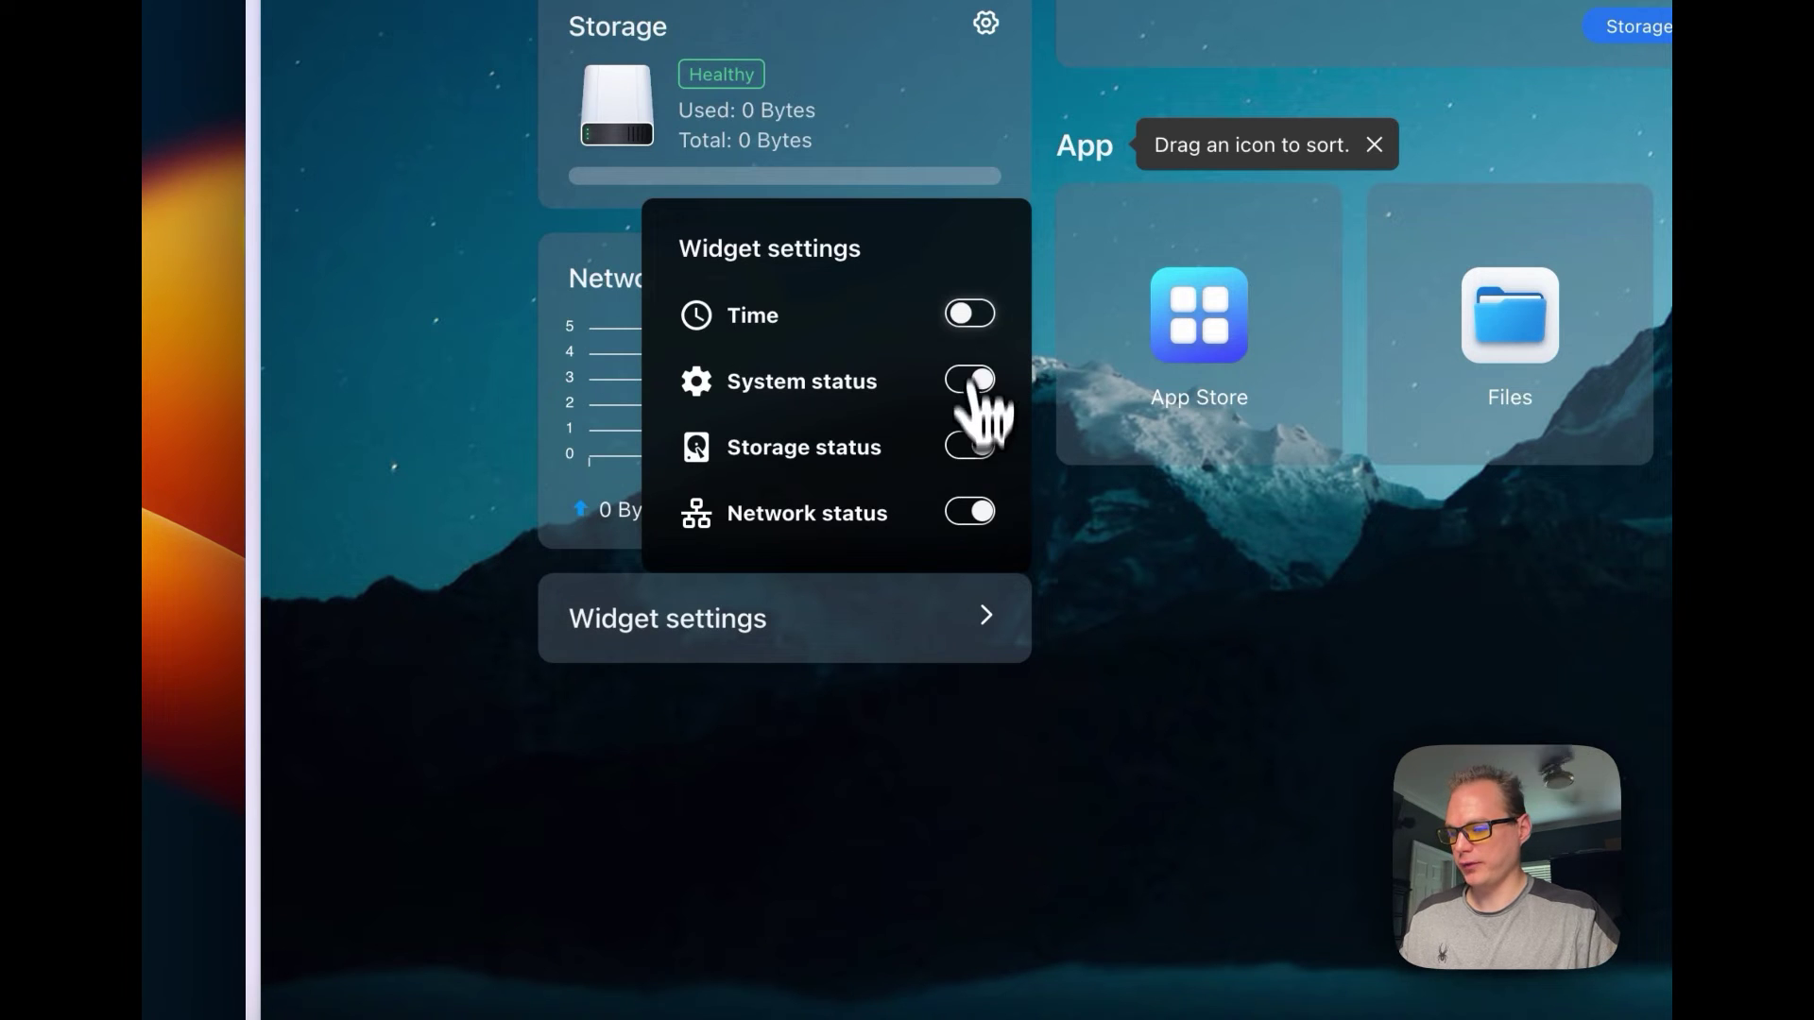
left_click(970, 317)
left_click(963, 555)
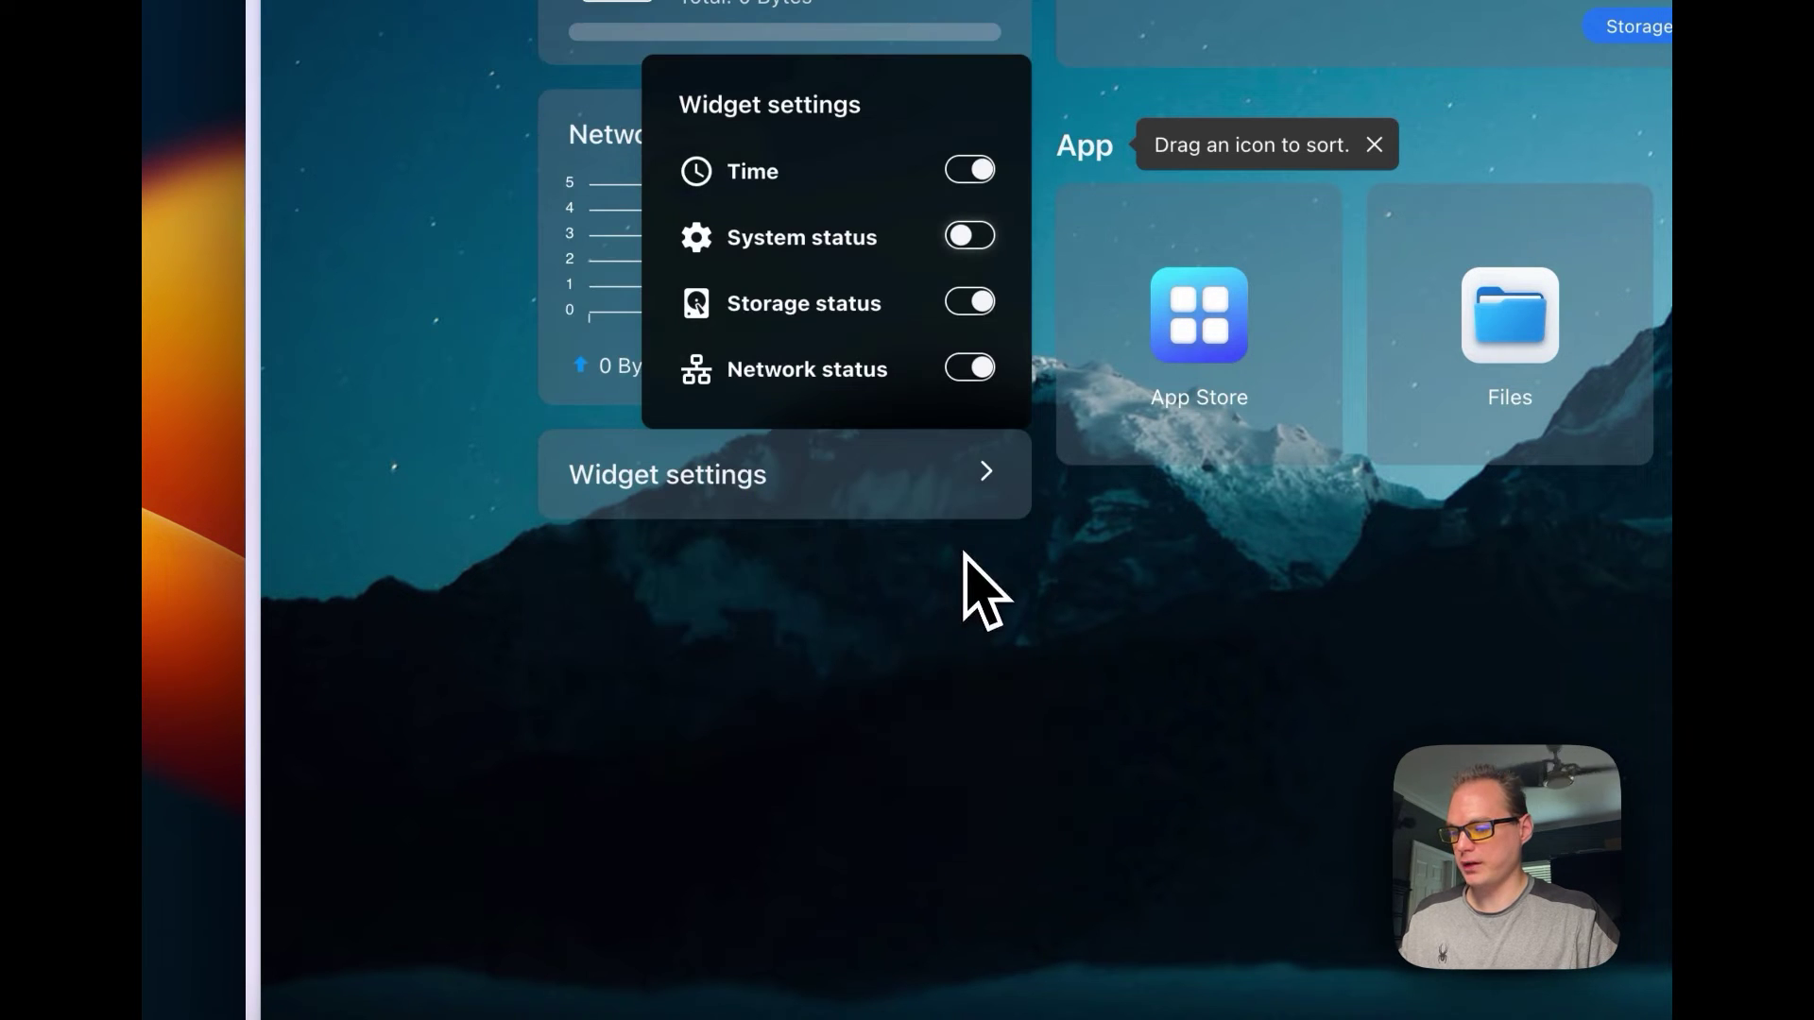
left_click(970, 238)
left_click(970, 612)
left_click(970, 361)
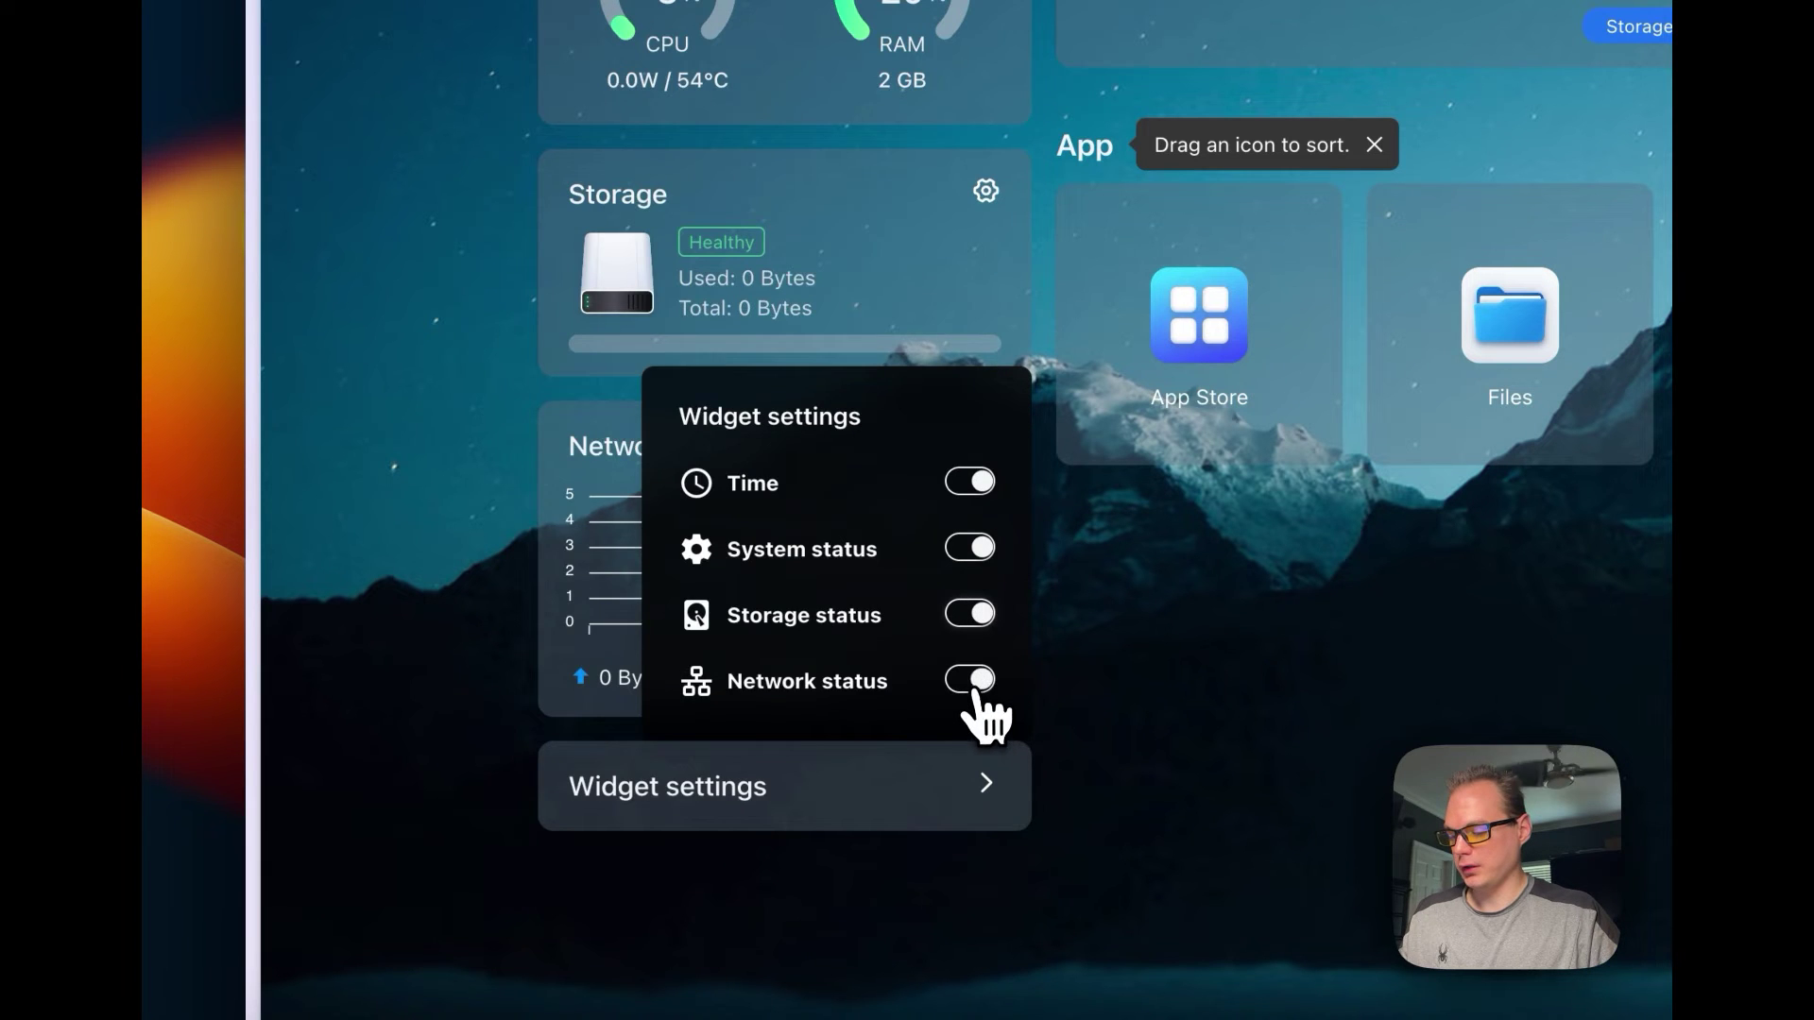
left_click(971, 679)
left_click(970, 340)
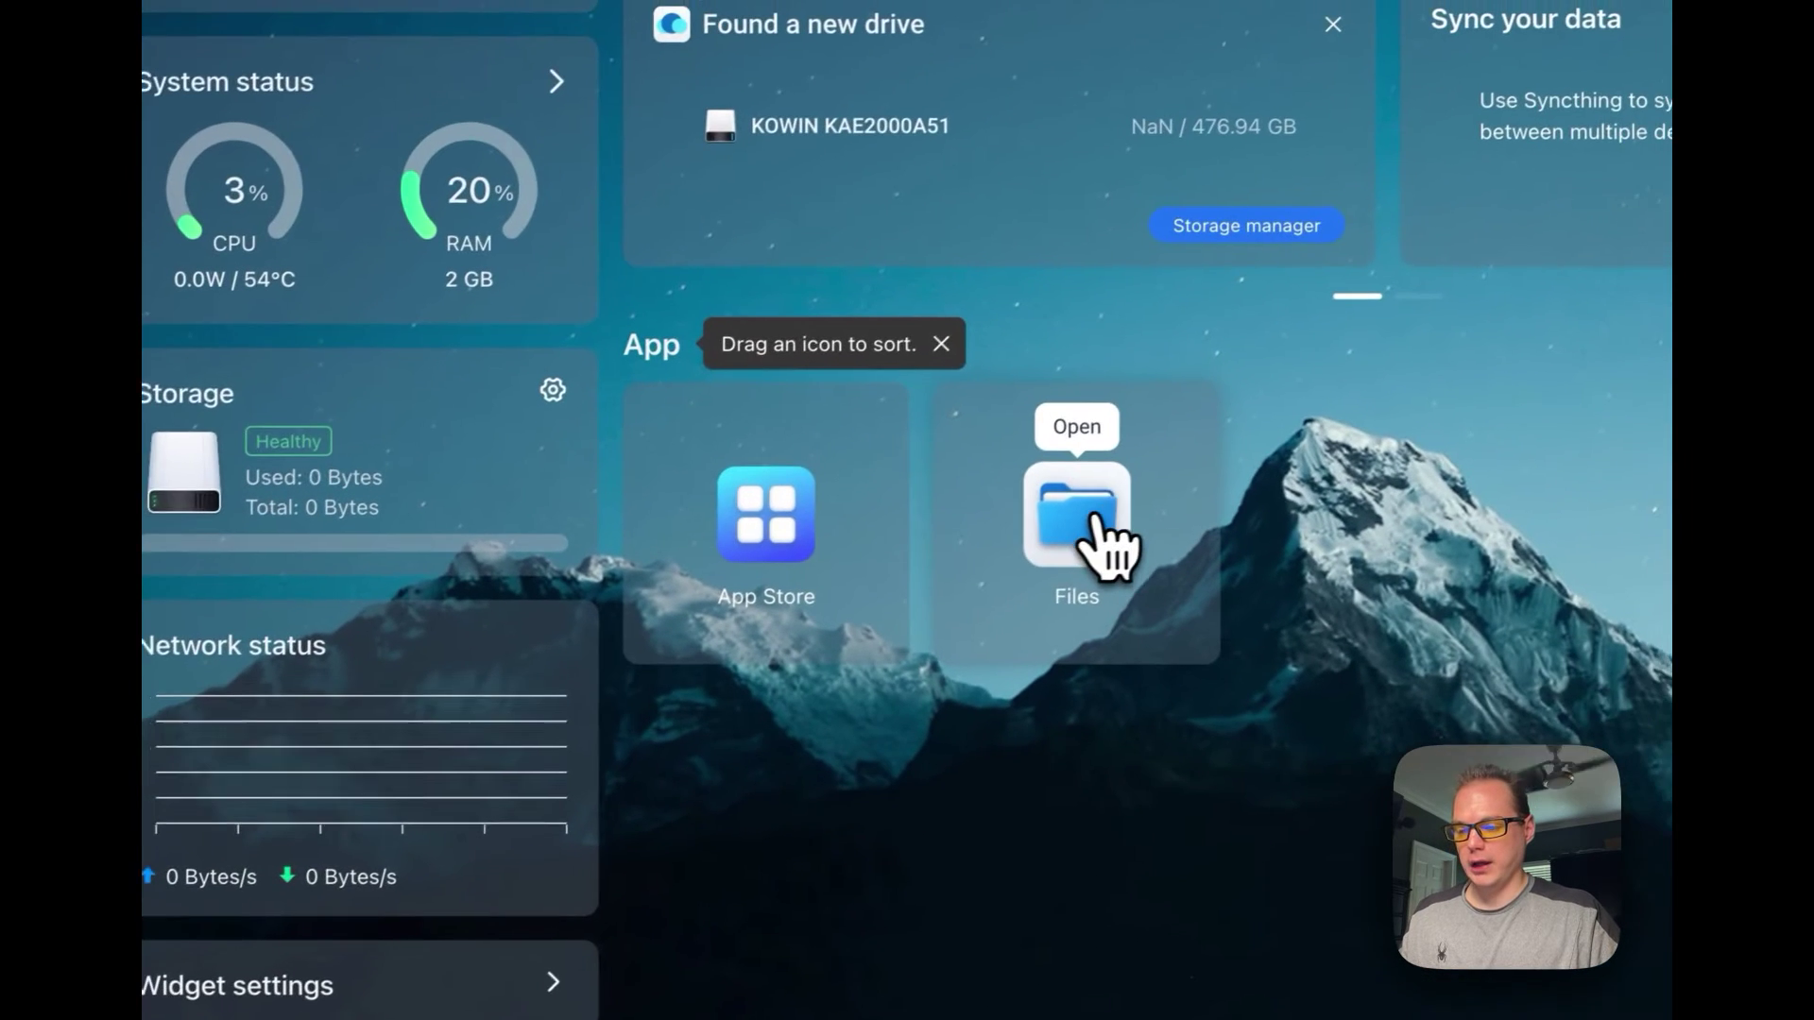
left_click(1088, 521)
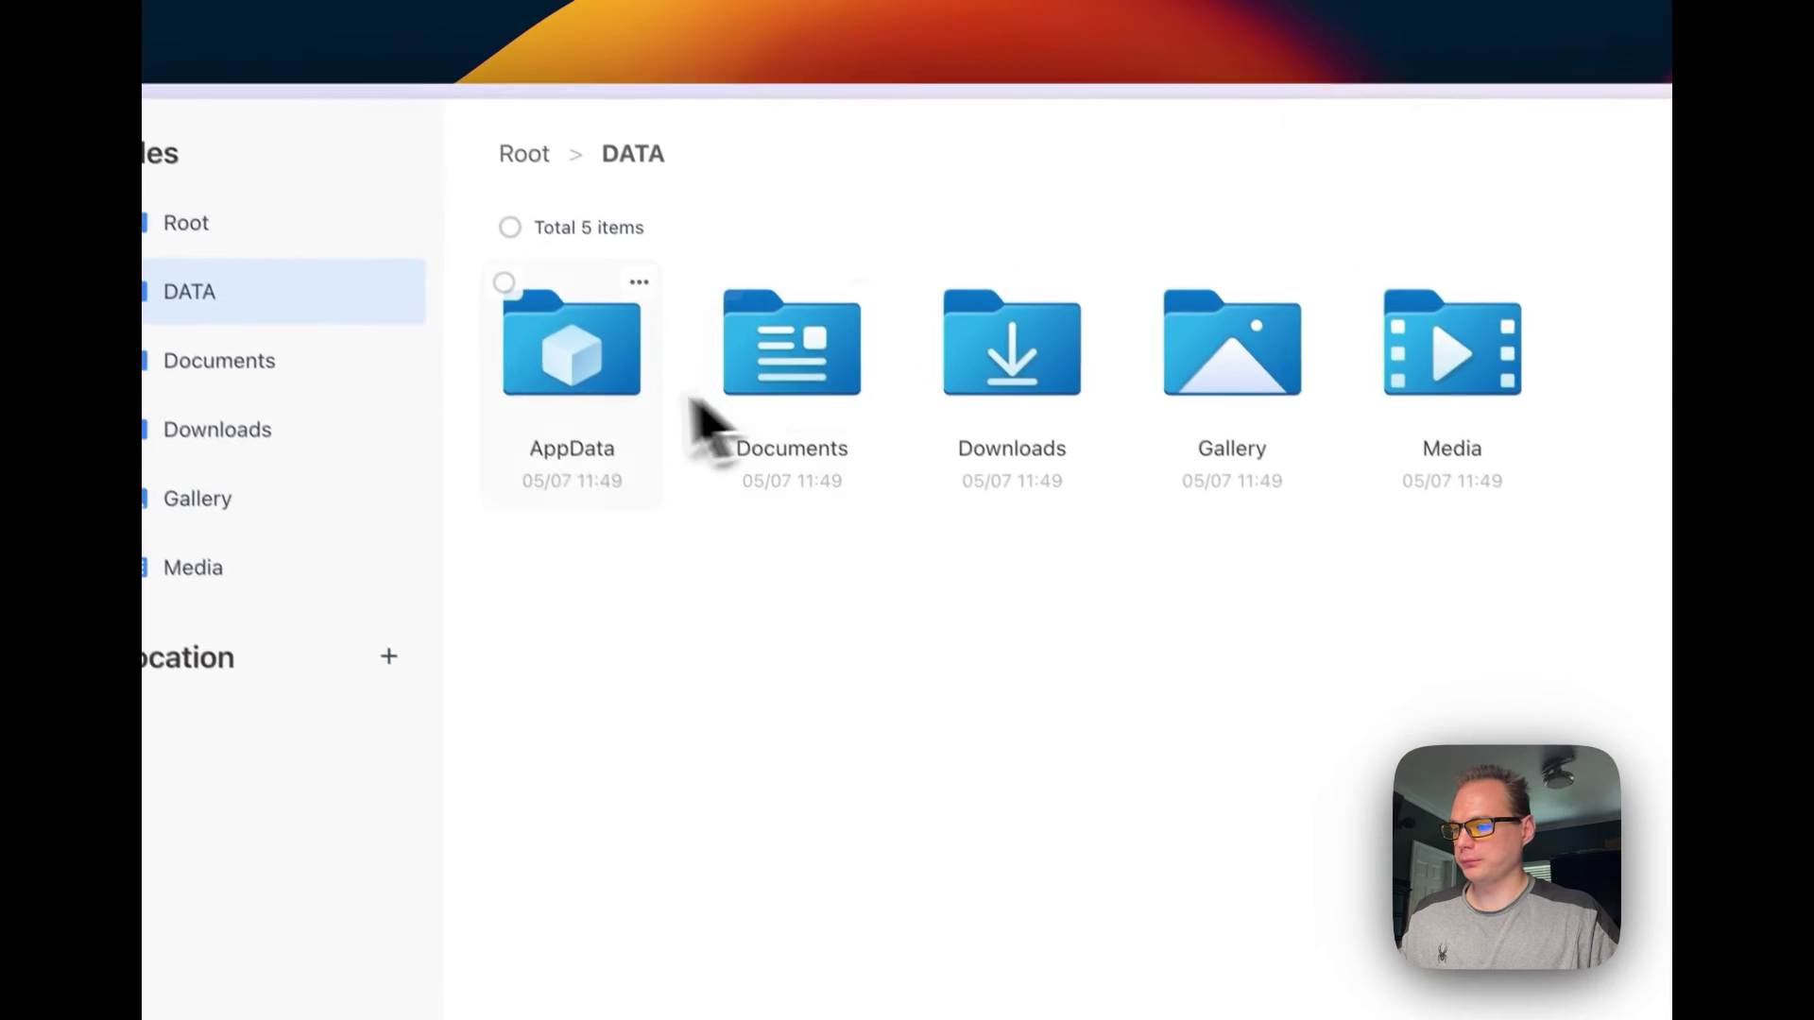
left_click(287, 374)
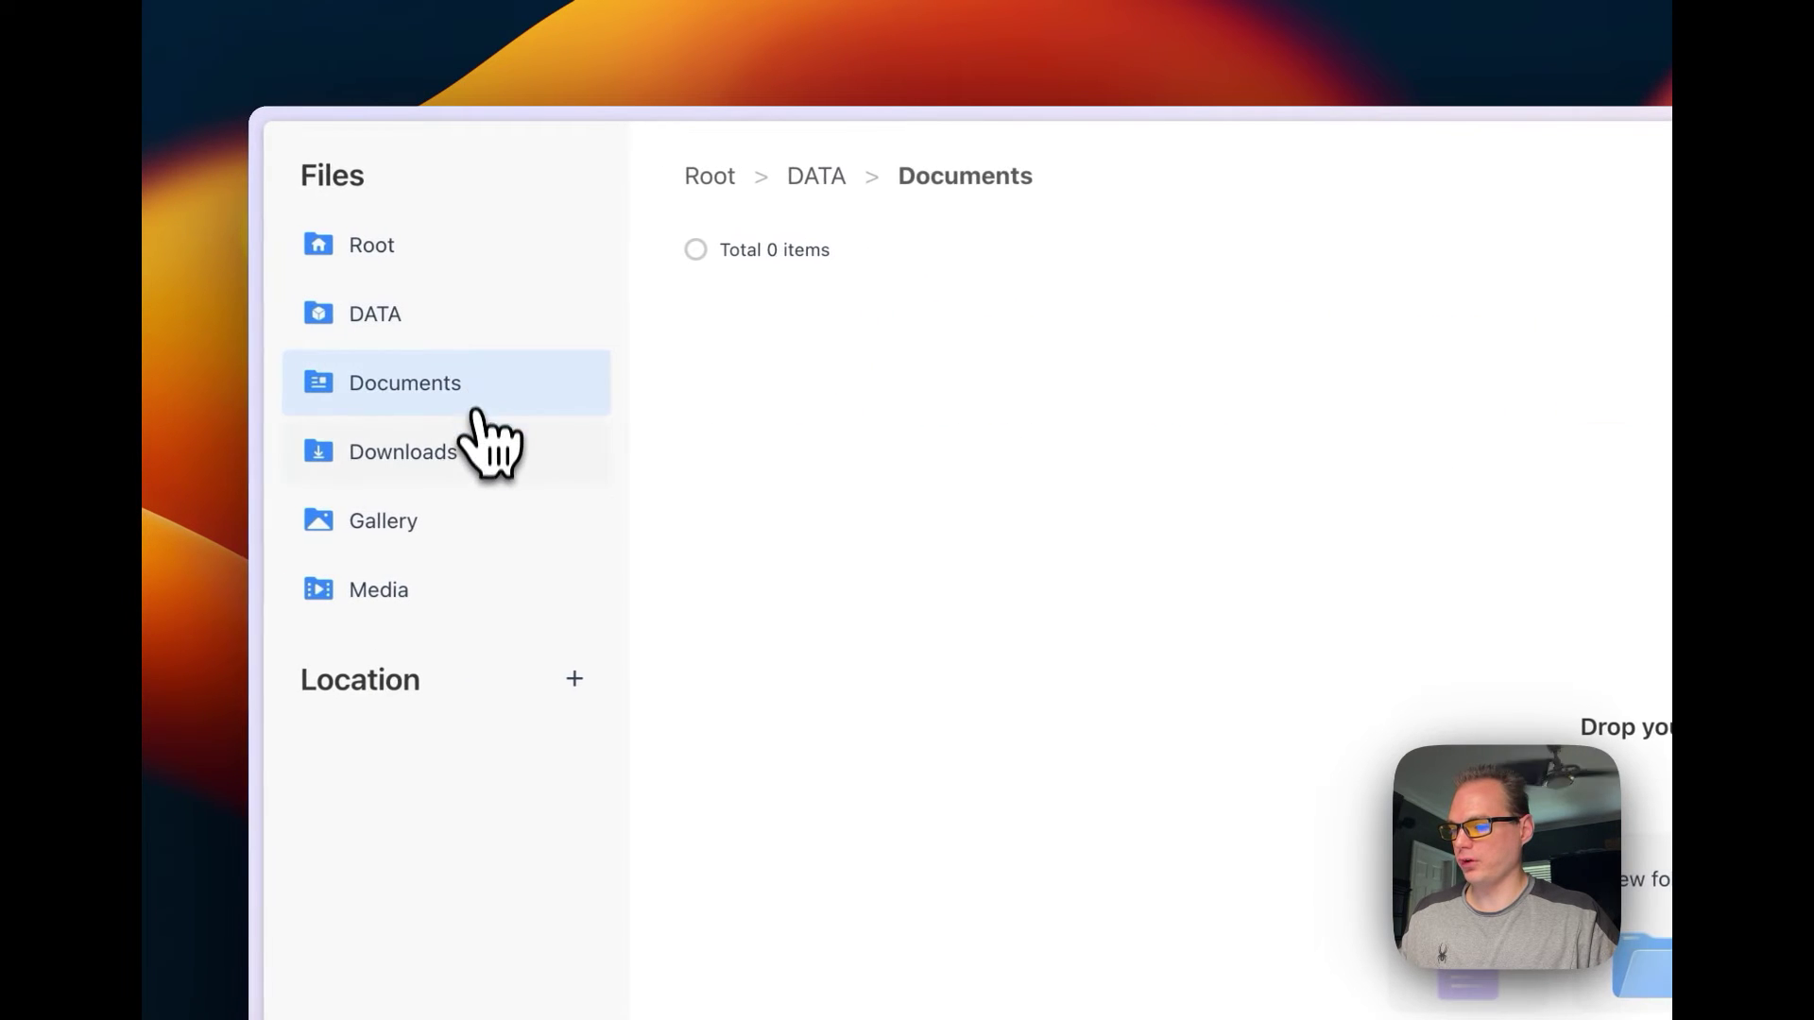
left_click(471, 463)
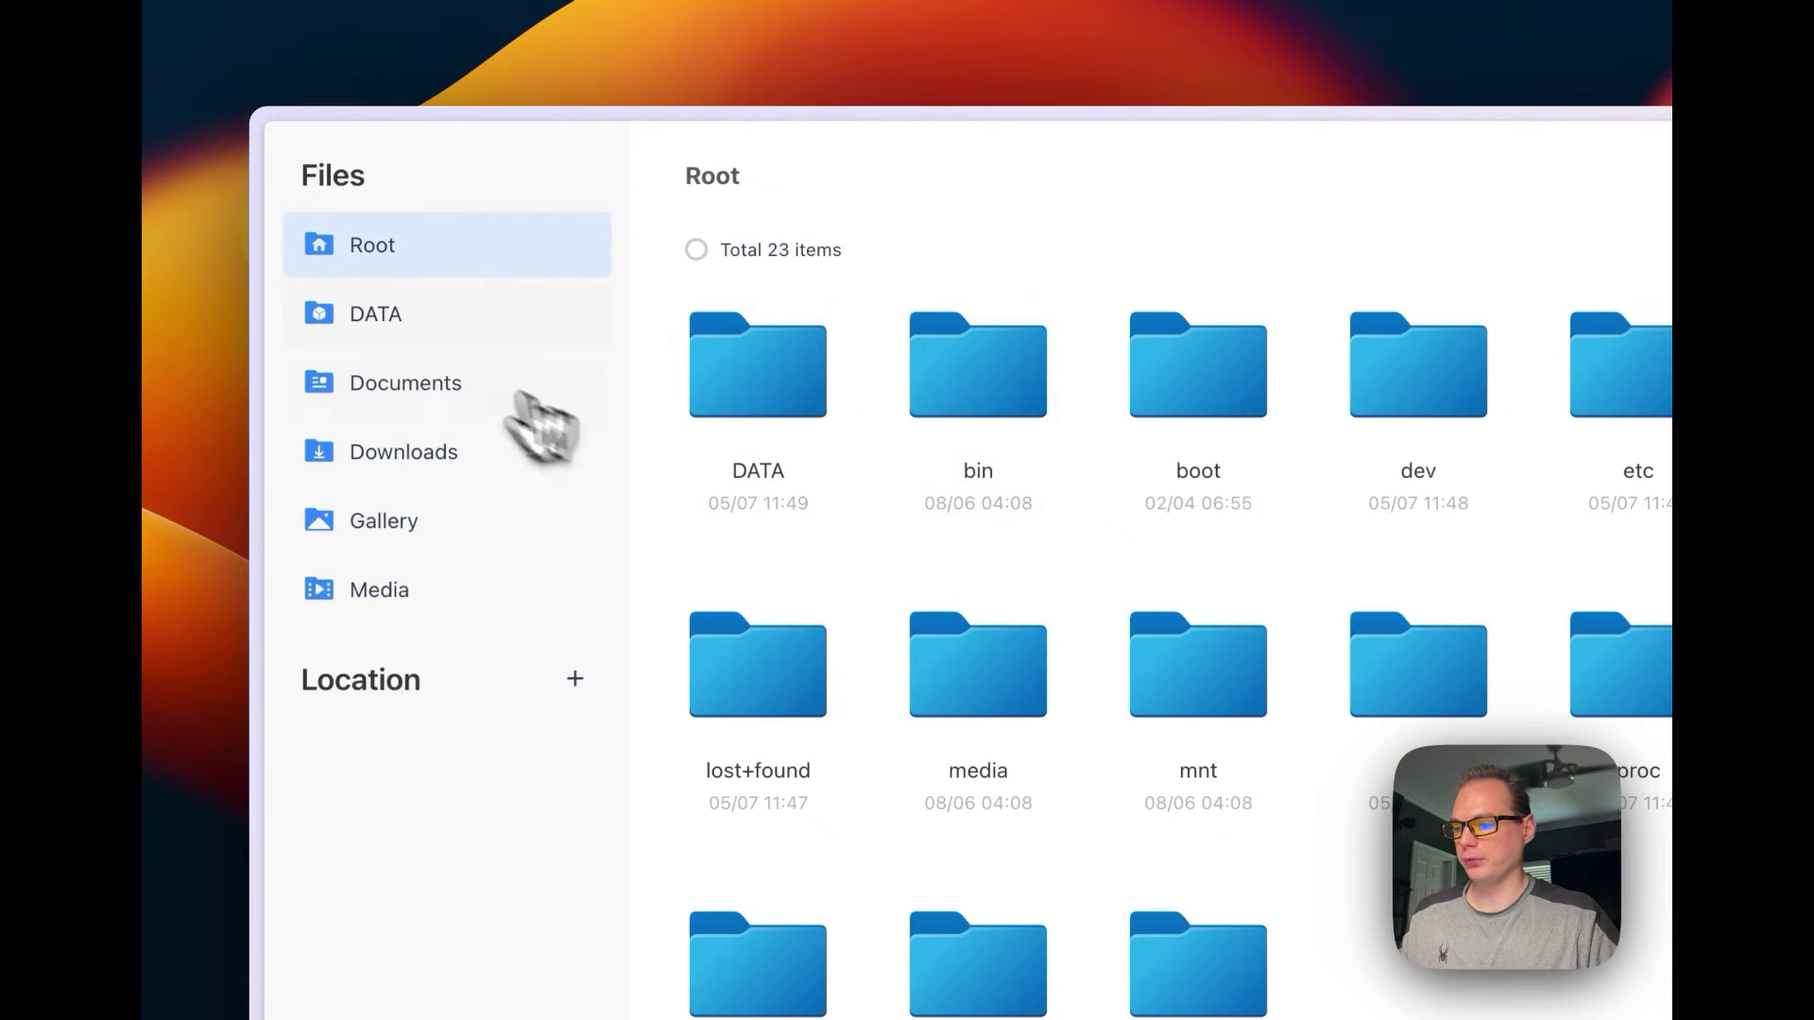
left_click(430, 340)
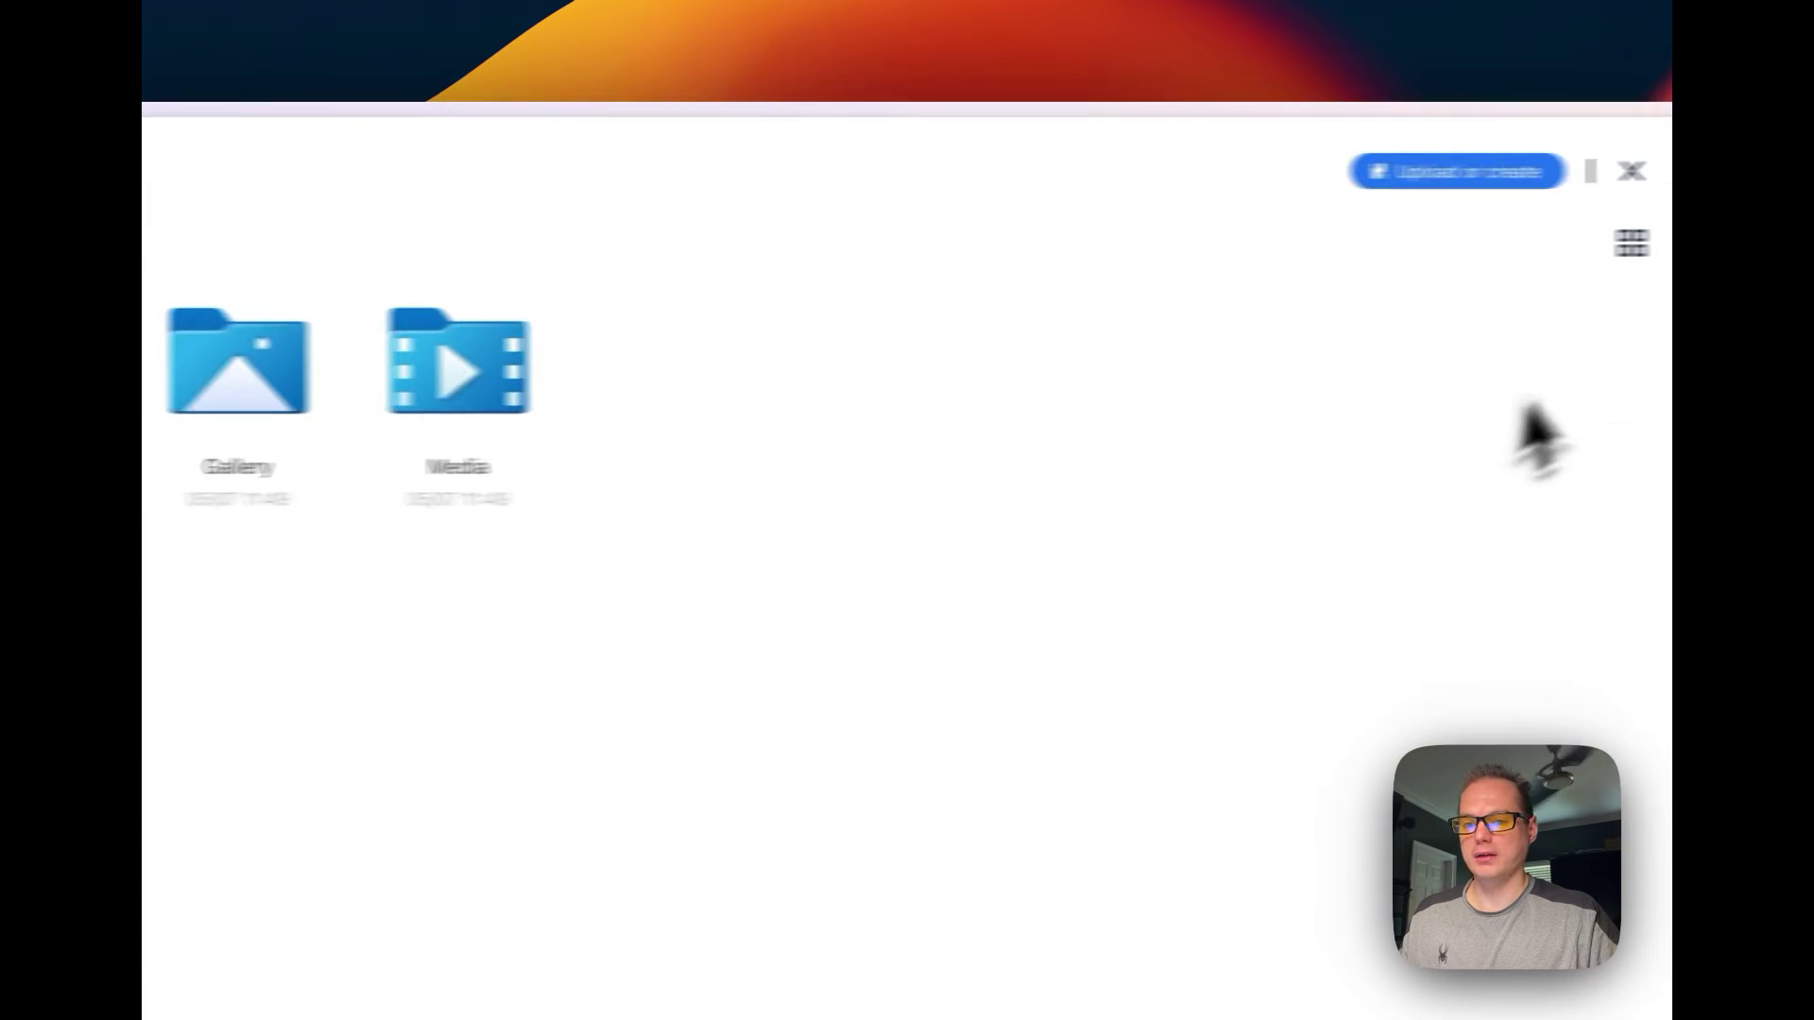
left_click(1515, 202)
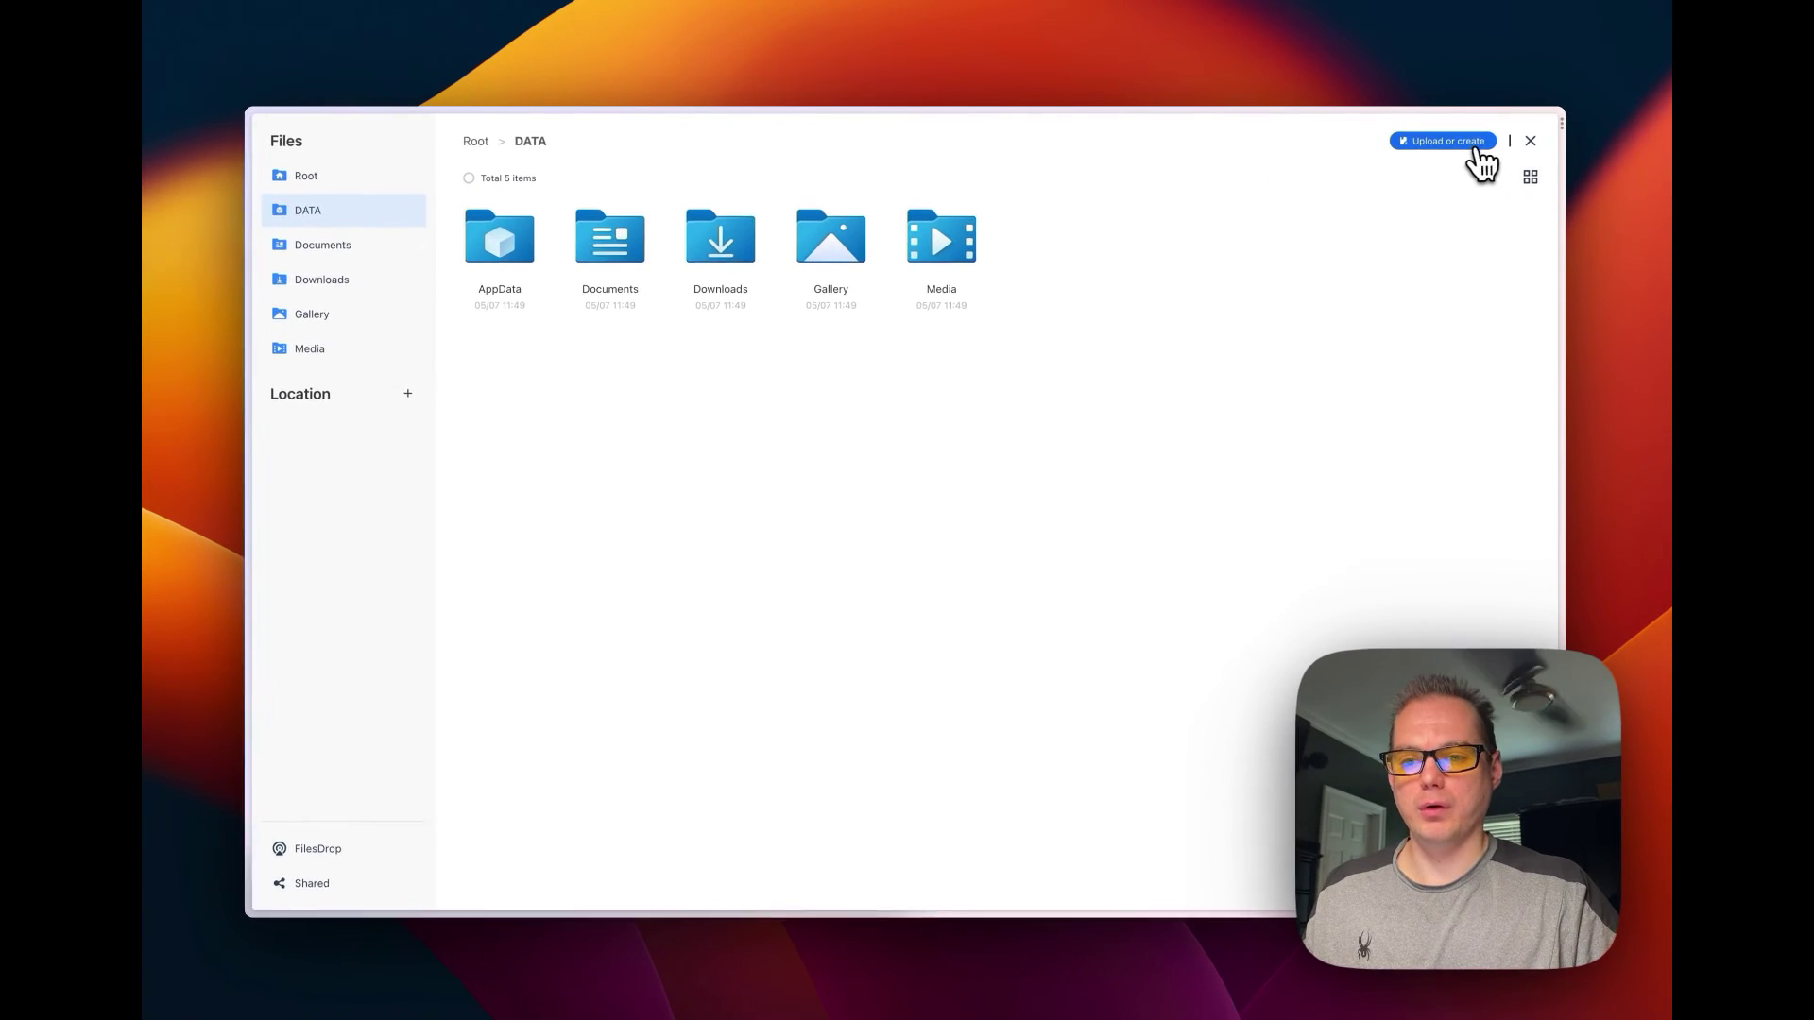
left_click(1473, 151)
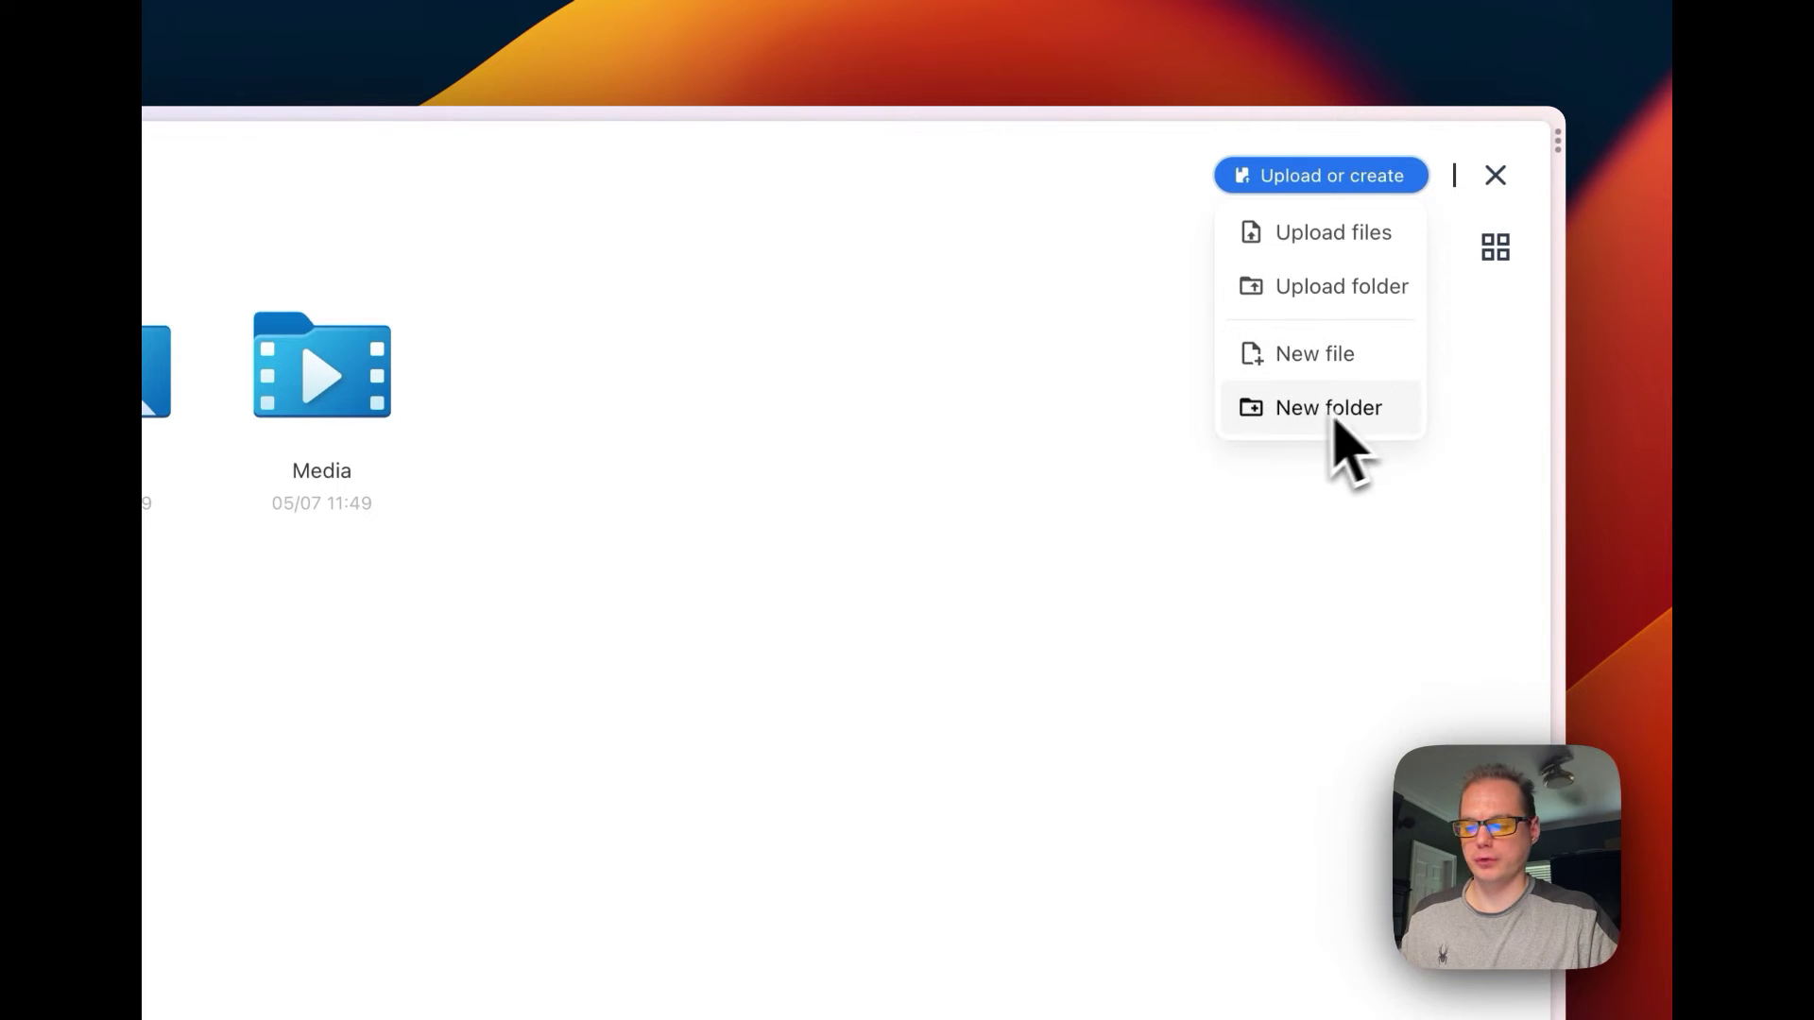
left_click(264, 855)
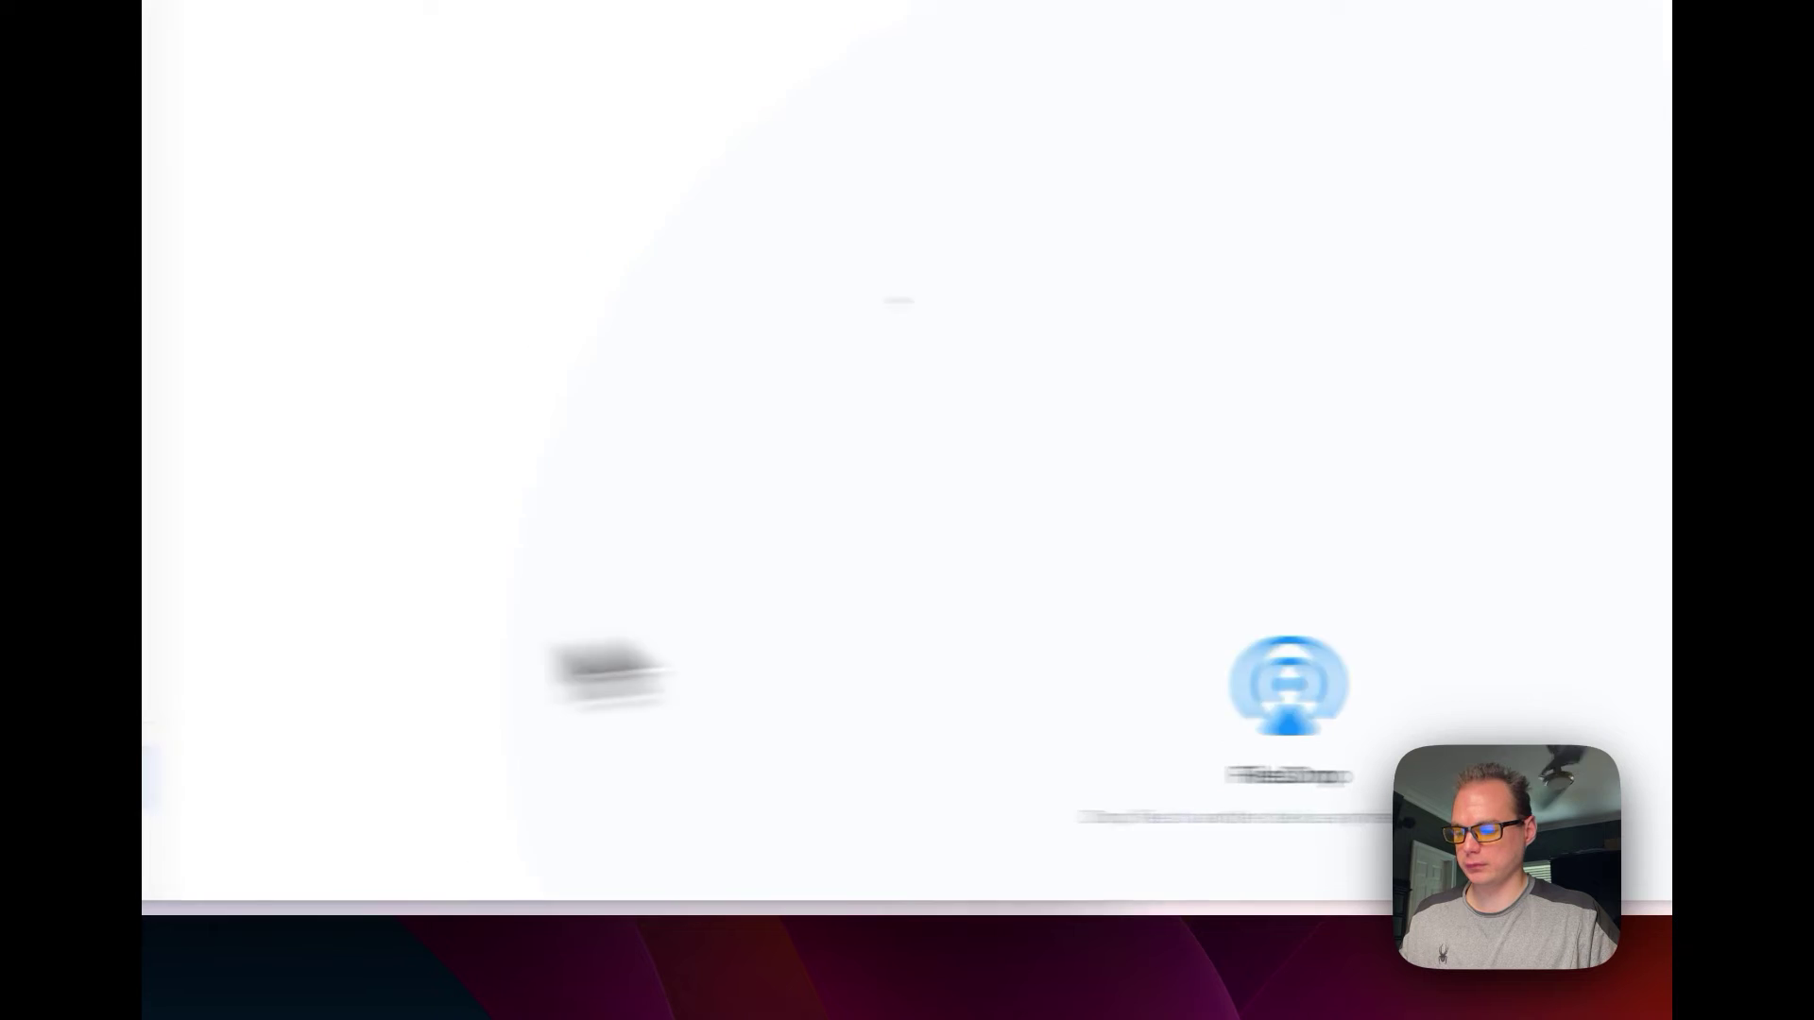
left_click(340, 842)
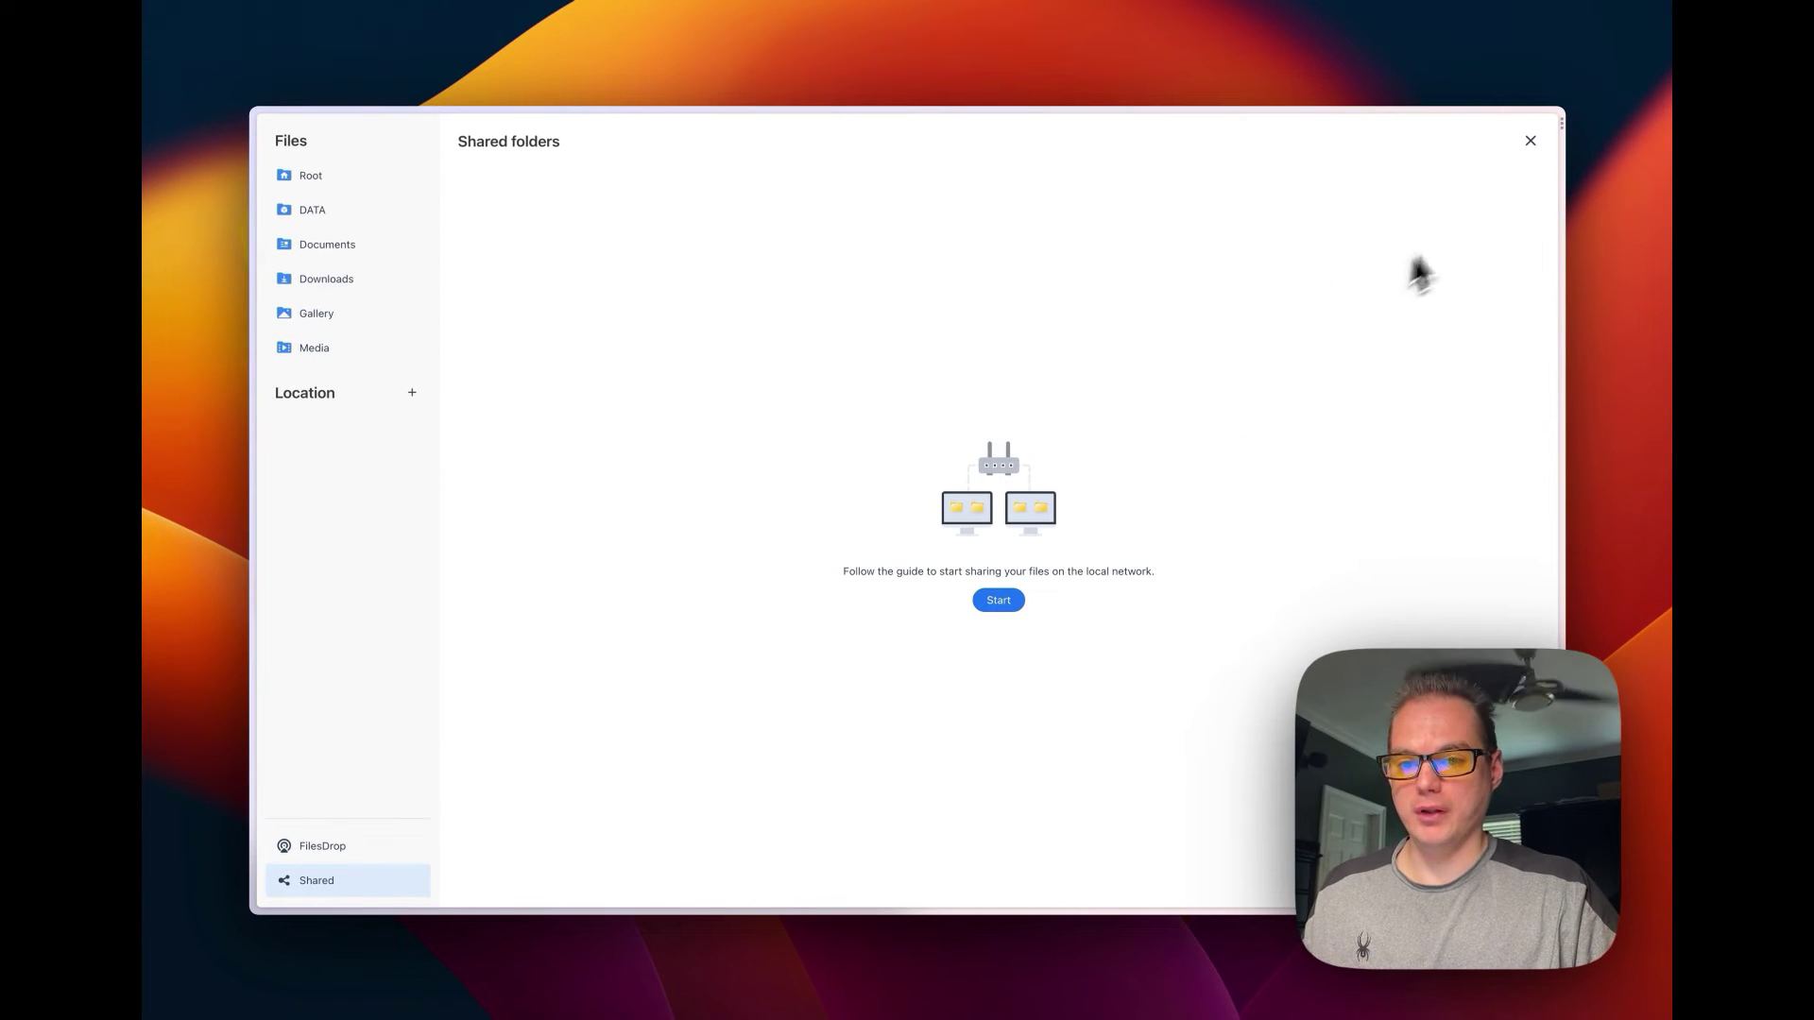
left_click(1530, 139)
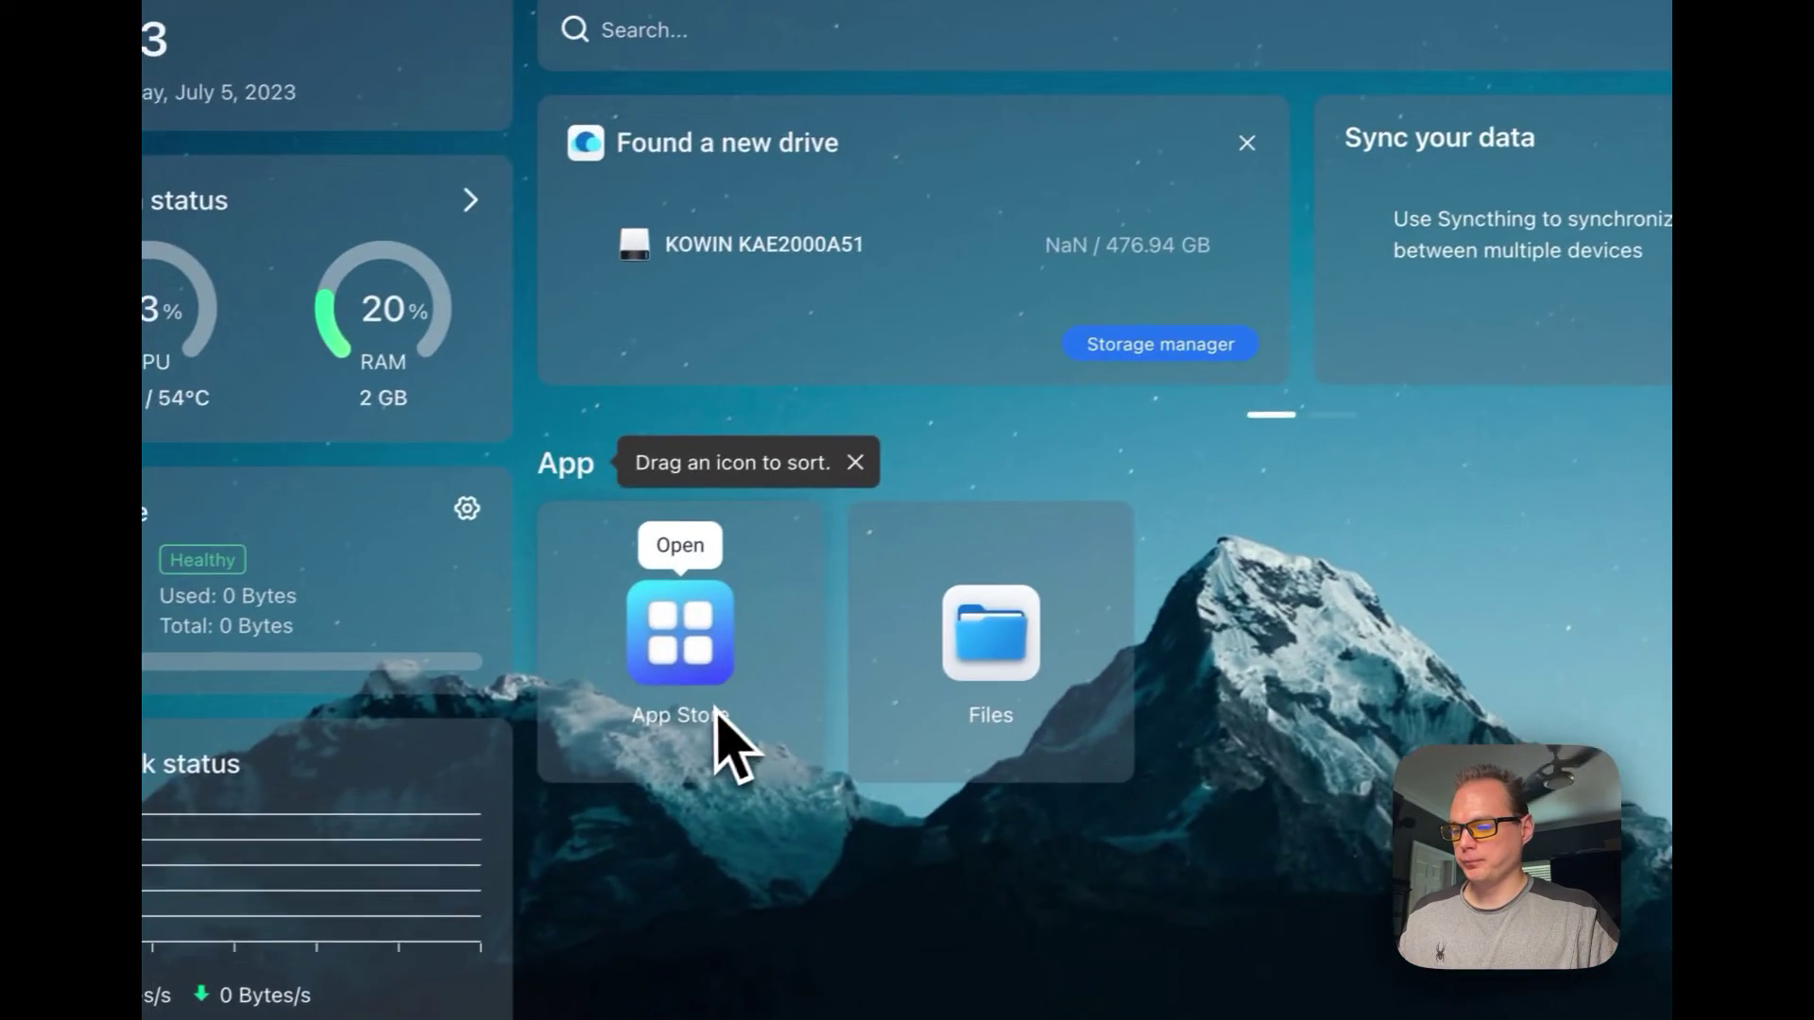
Install AdGuardHome from the CasaOS App Store in the background and open its web interface
left_click(680, 632)
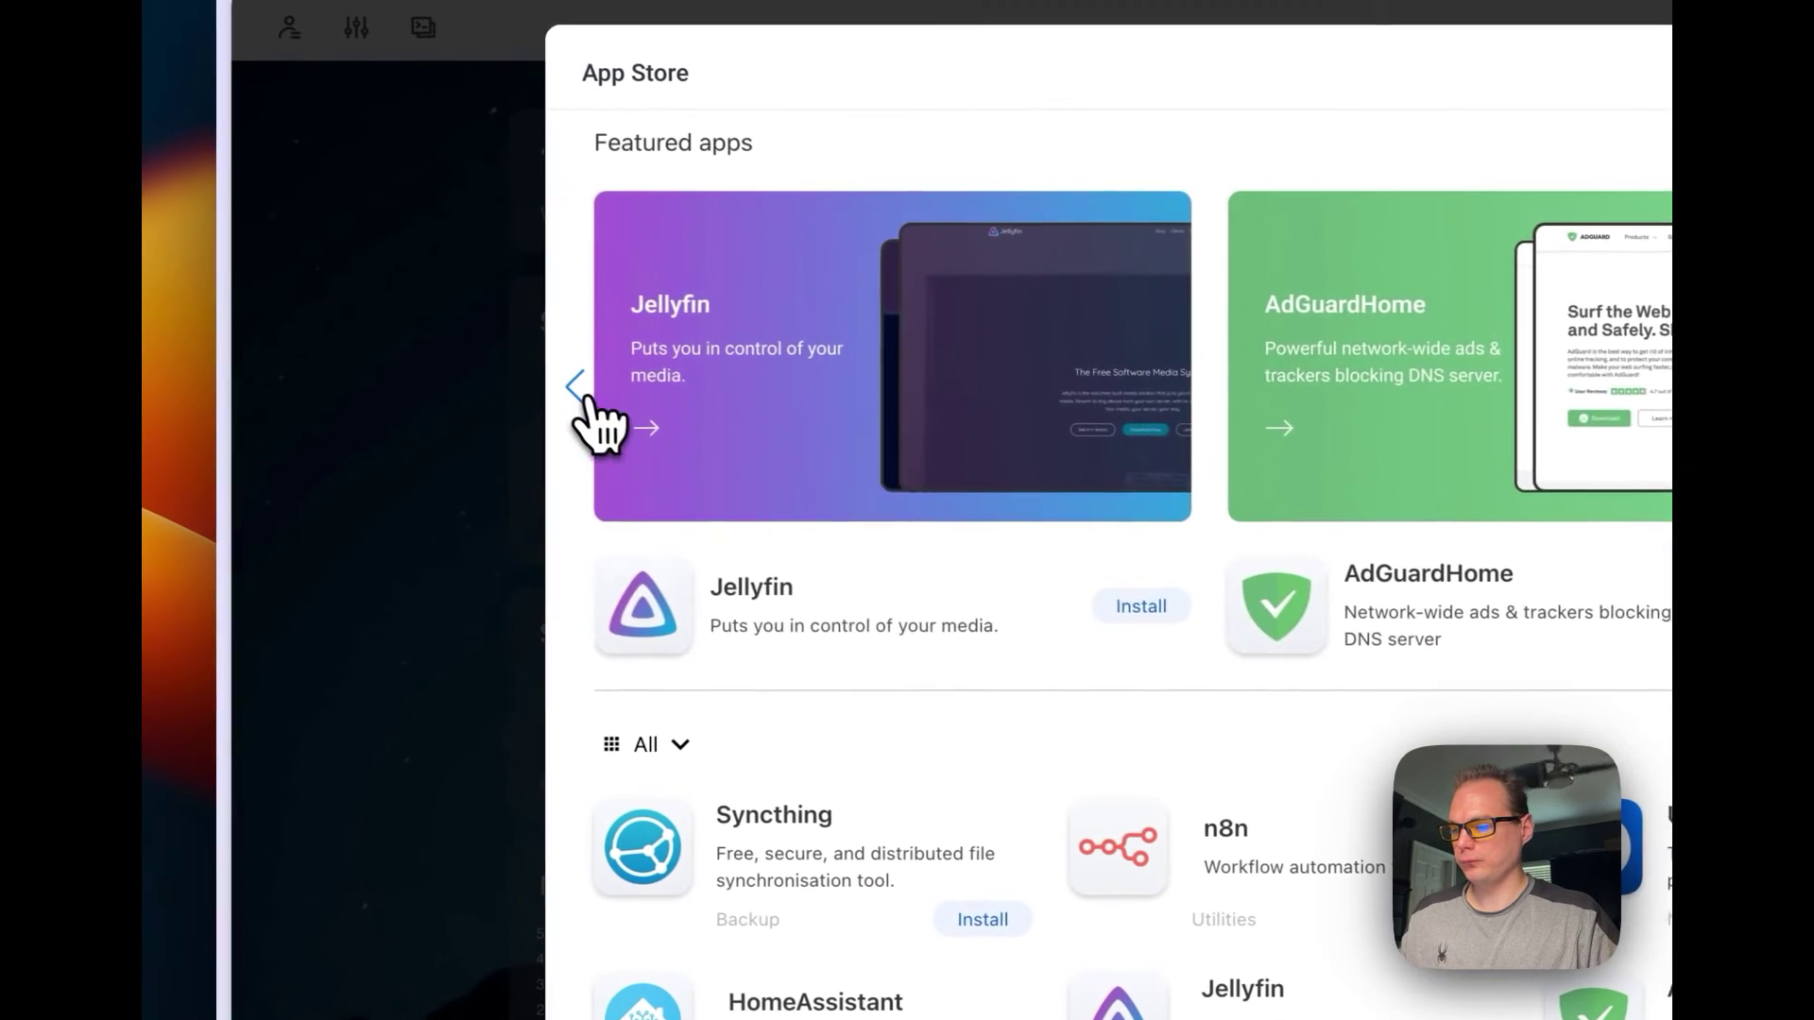
left_click(268, 362)
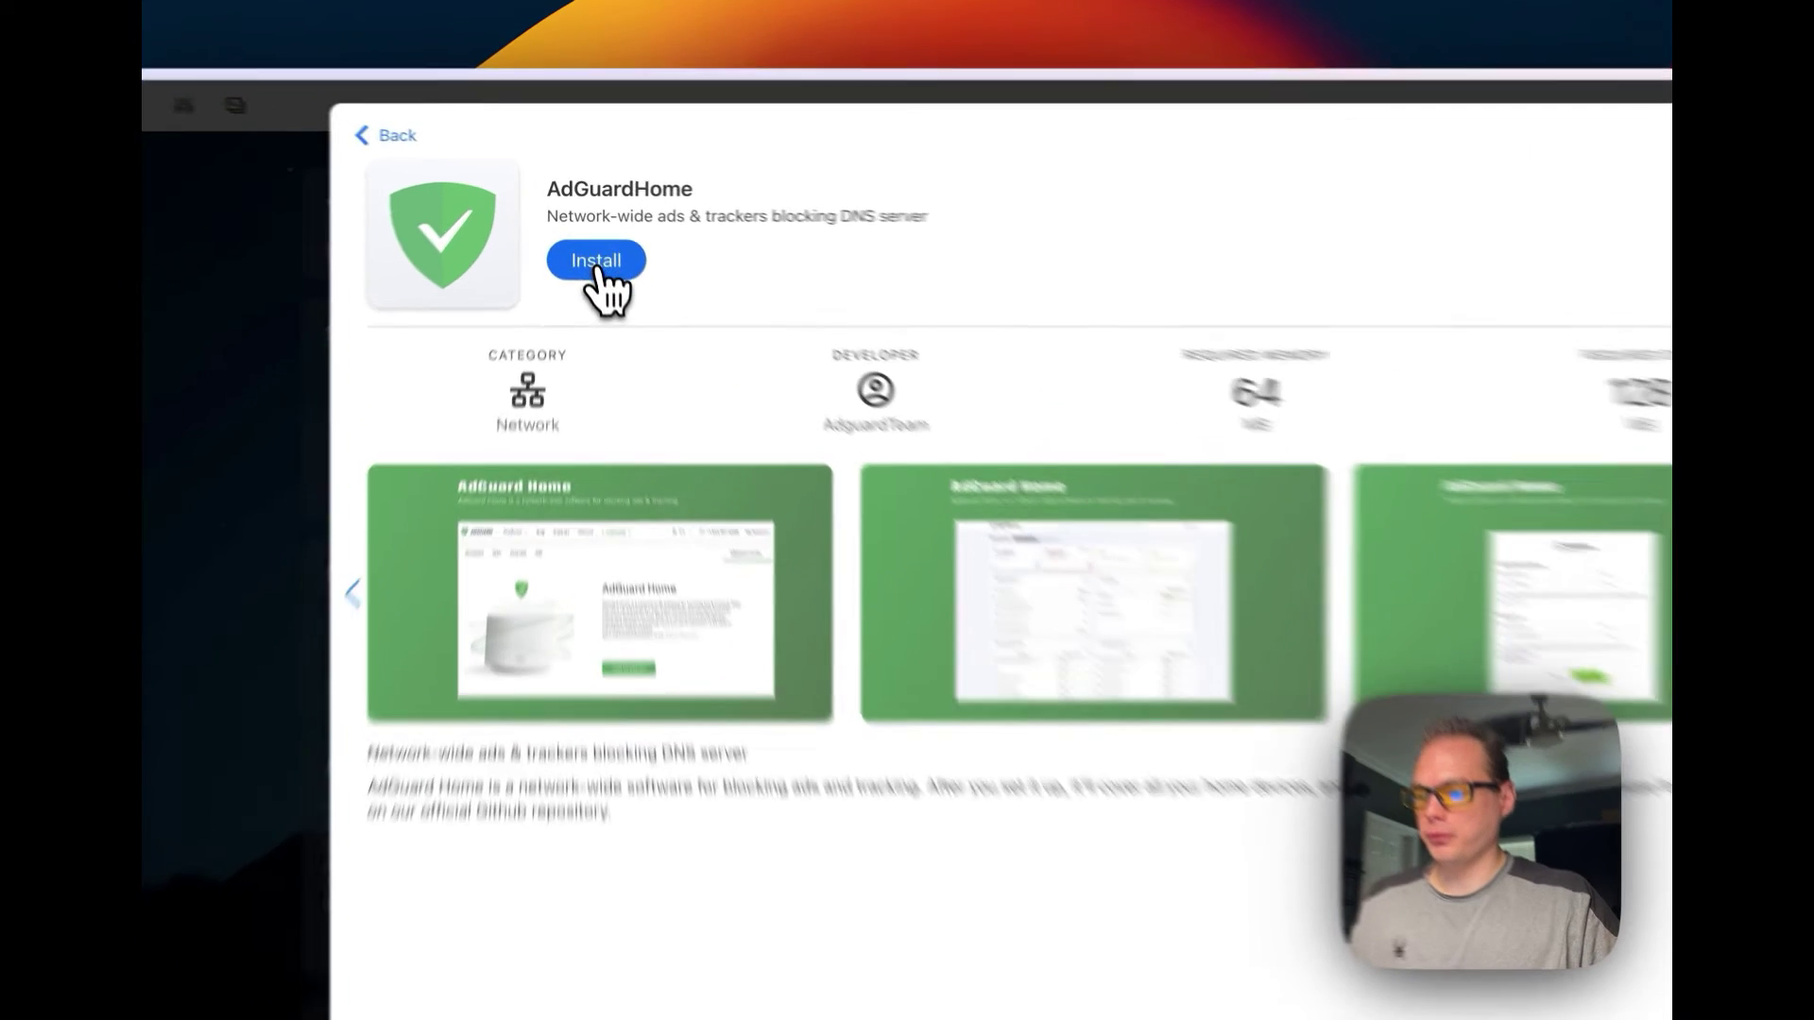
left_click(587, 233)
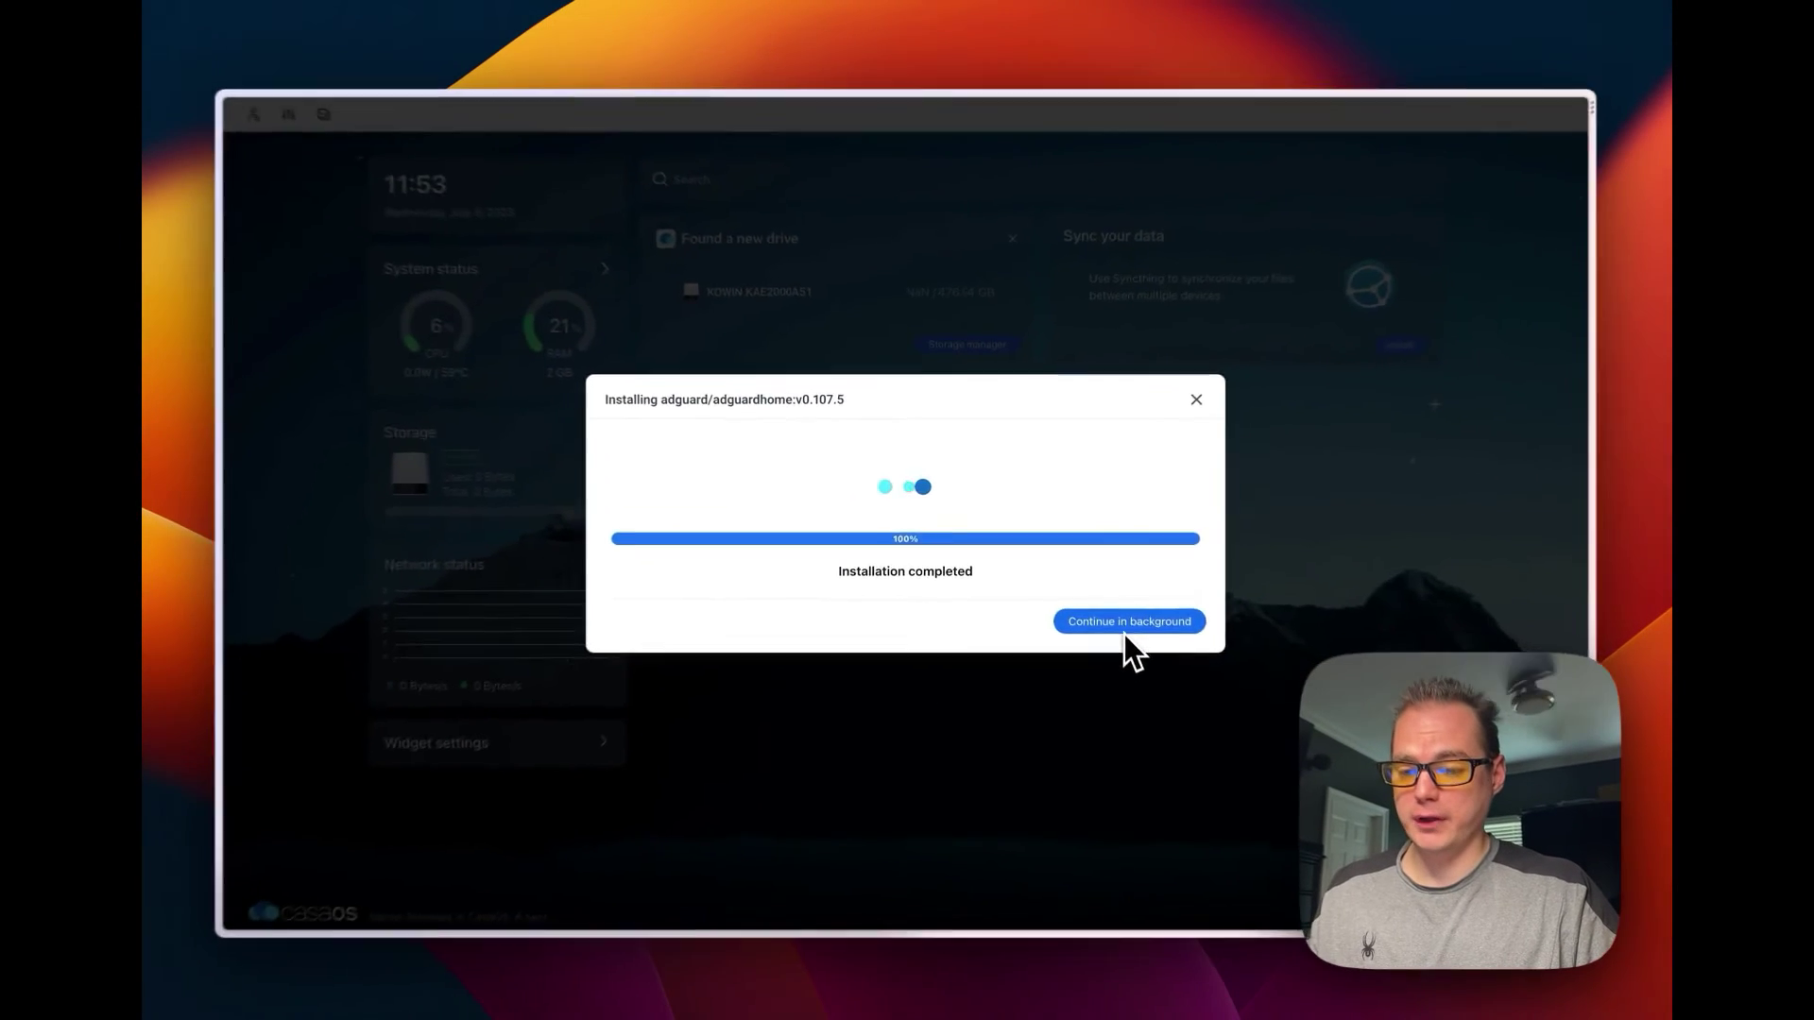
left_click(1256, 780)
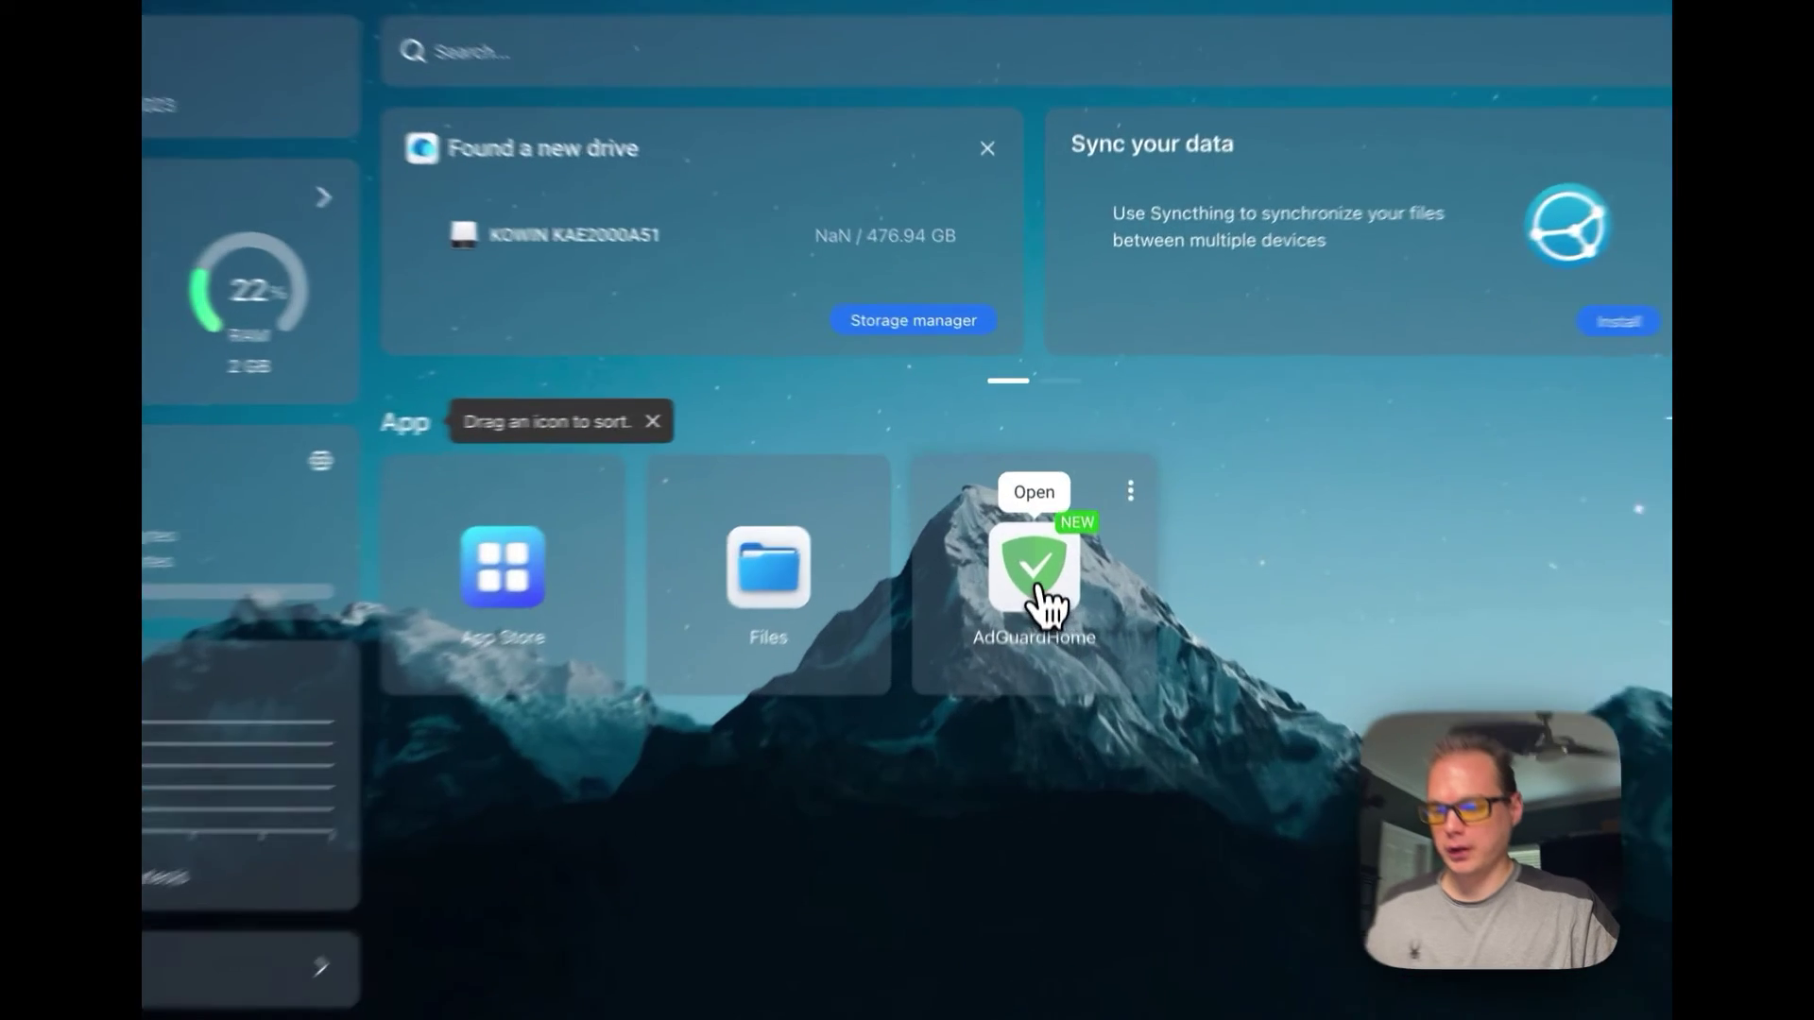
left_click(1036, 588)
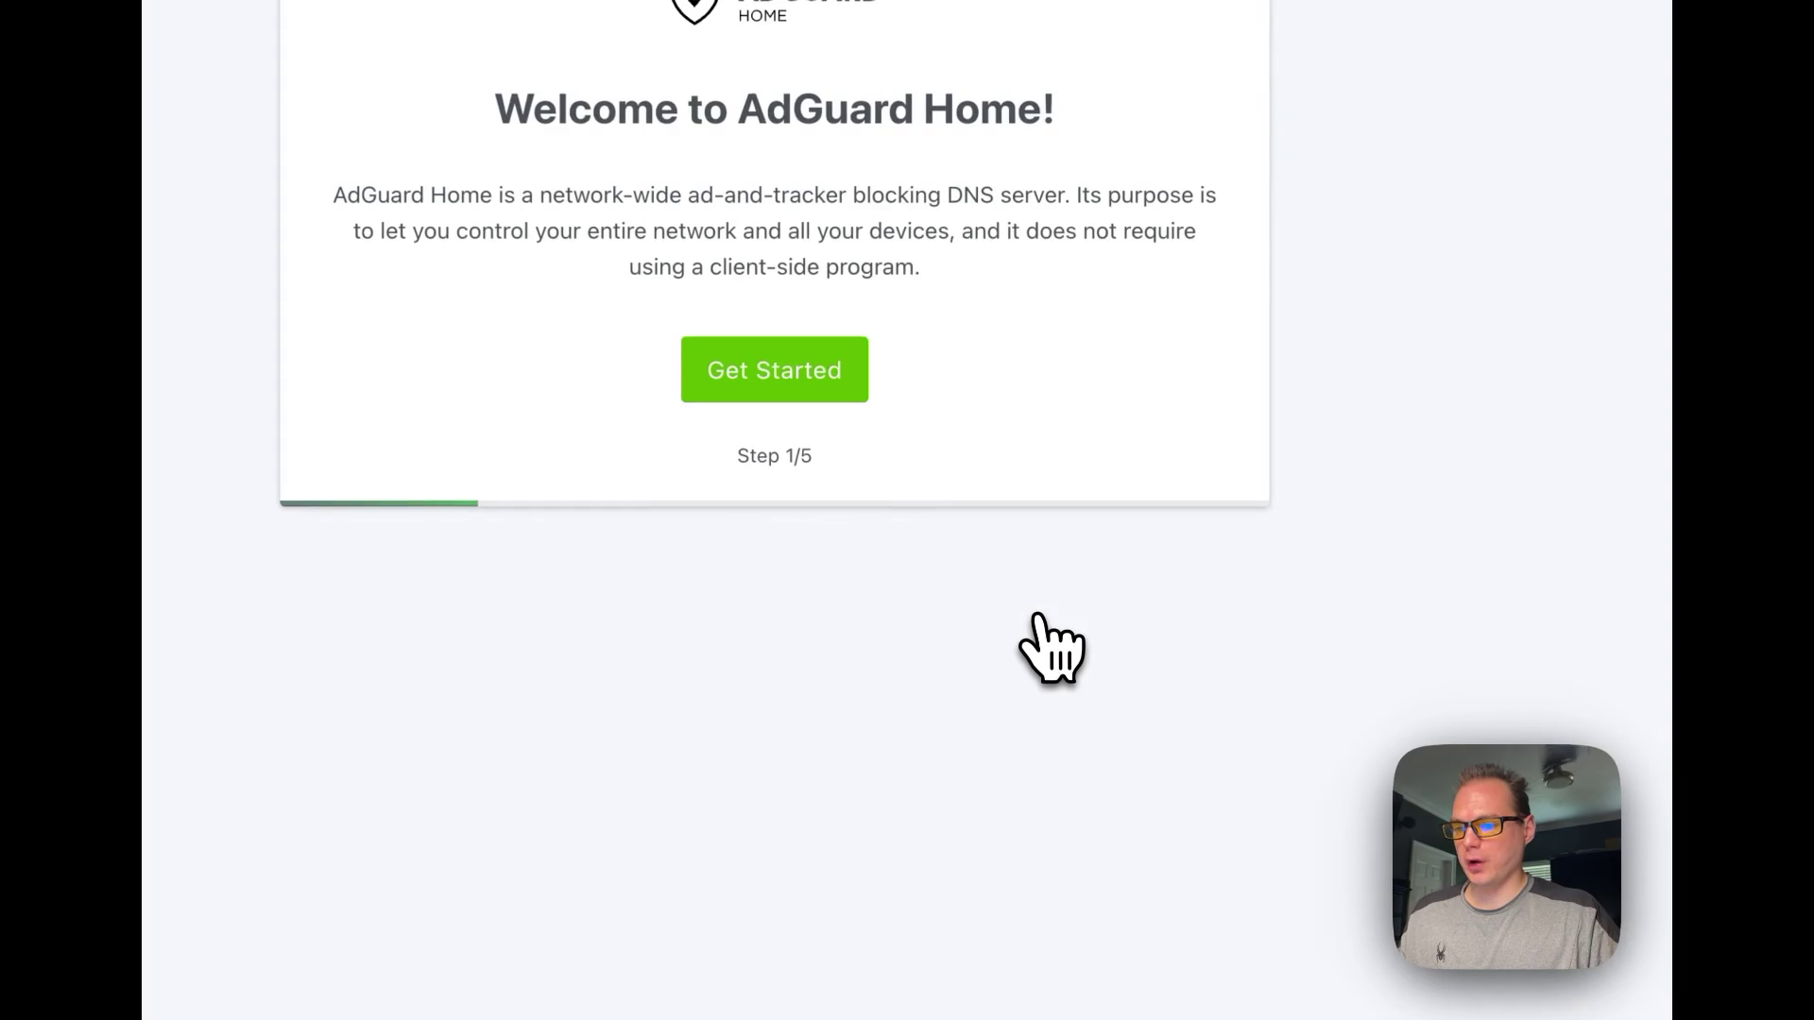
Start the AdGuard Home first-run setup wizard with Get Started
left_click(796, 371)
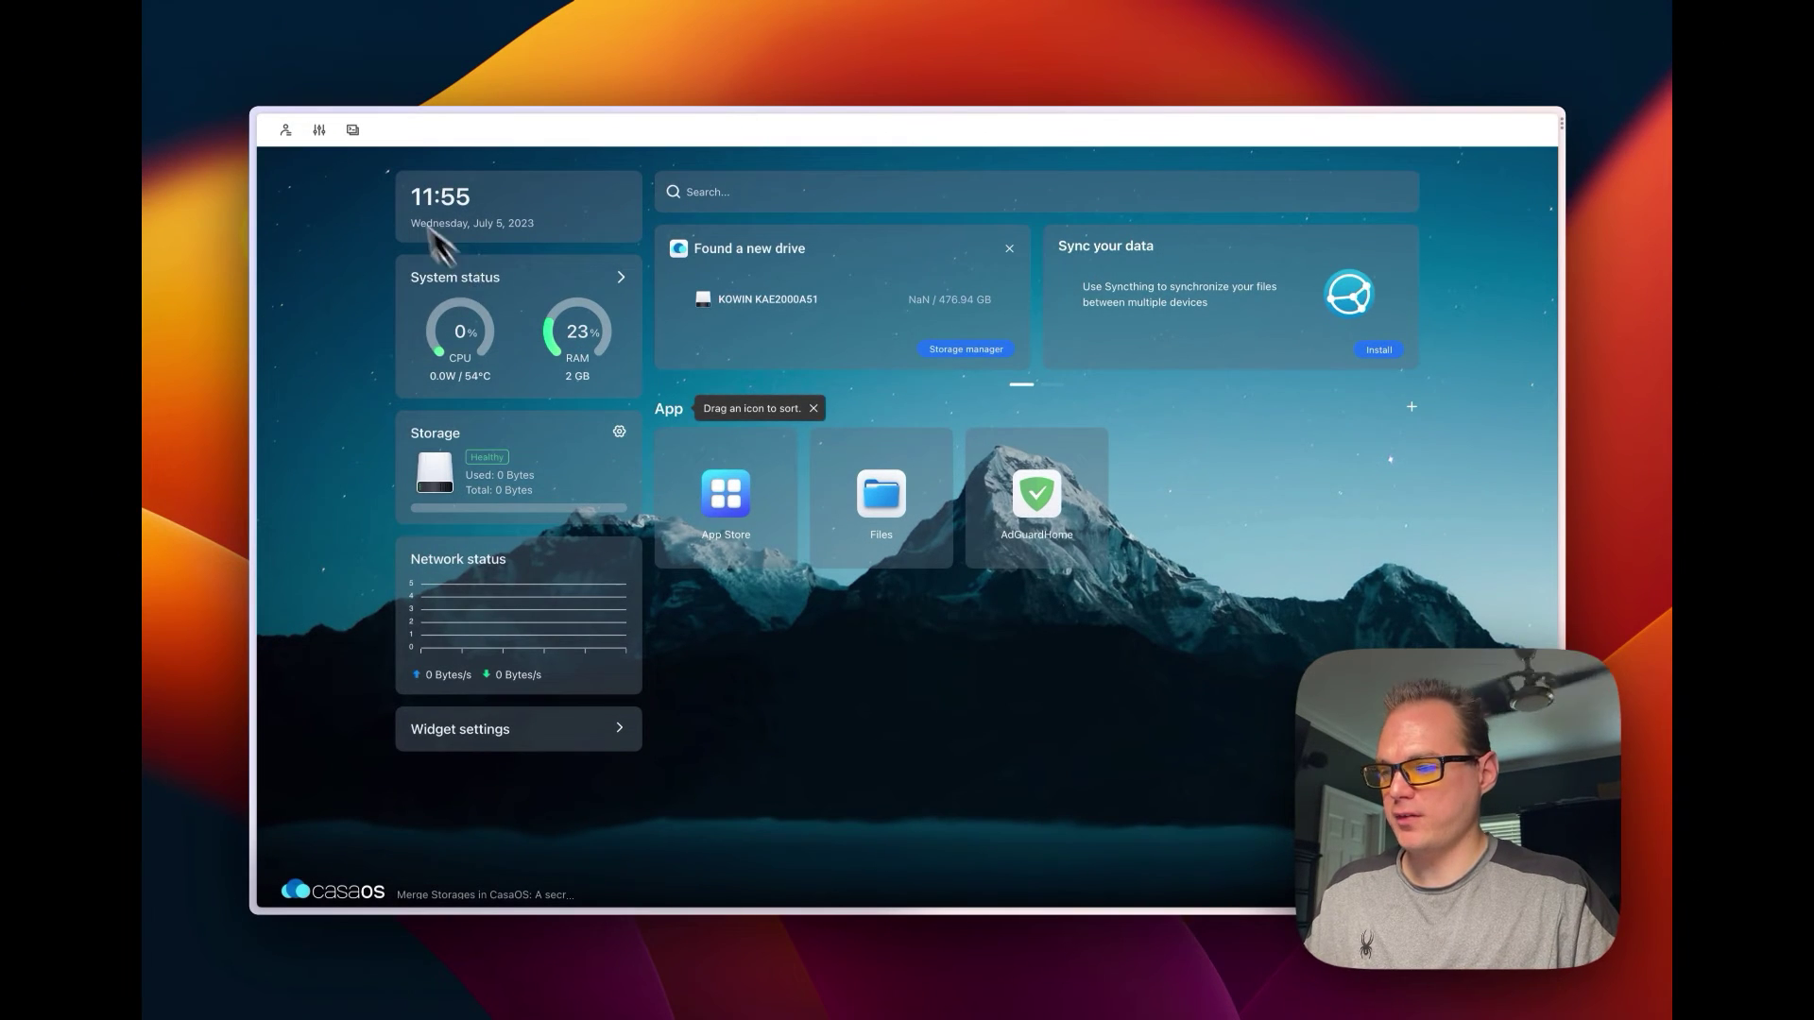
Open the CasaOS web terminal login, then switch to the 'How to SSH into a Proxmox container' guide
left_click(353, 129)
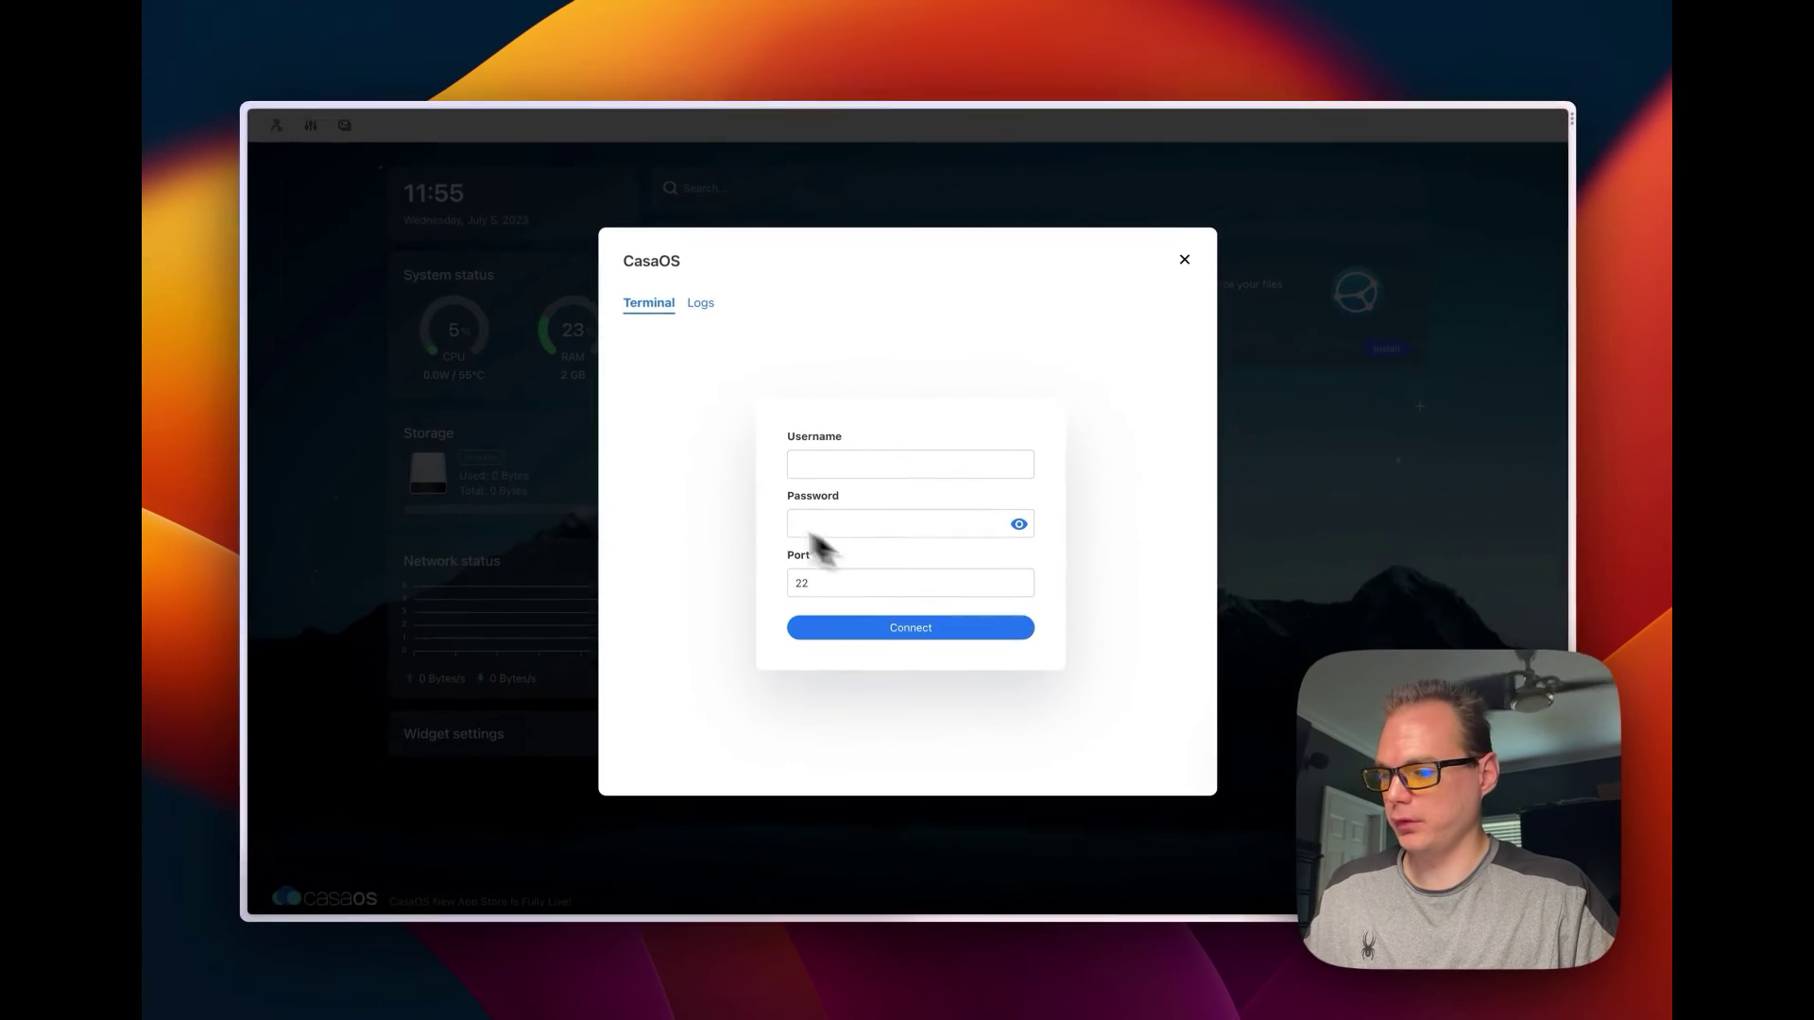
mouse_move(260, 600)
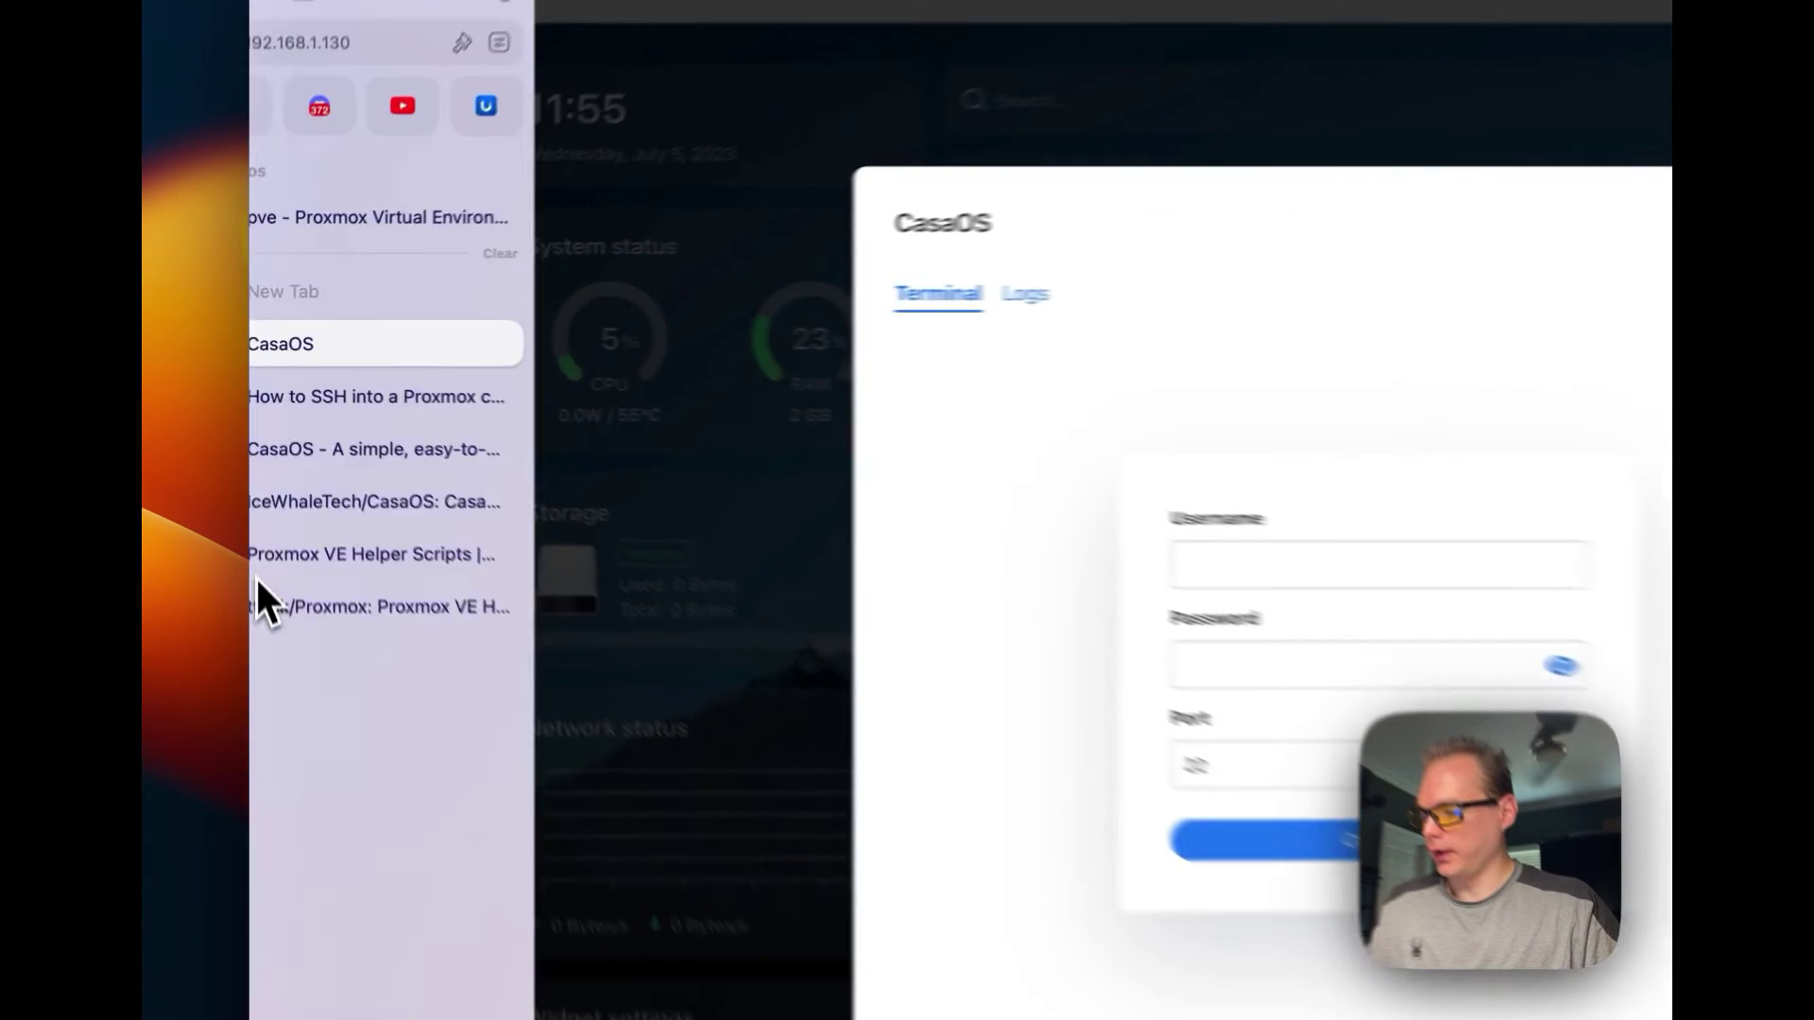
left_click(430, 412)
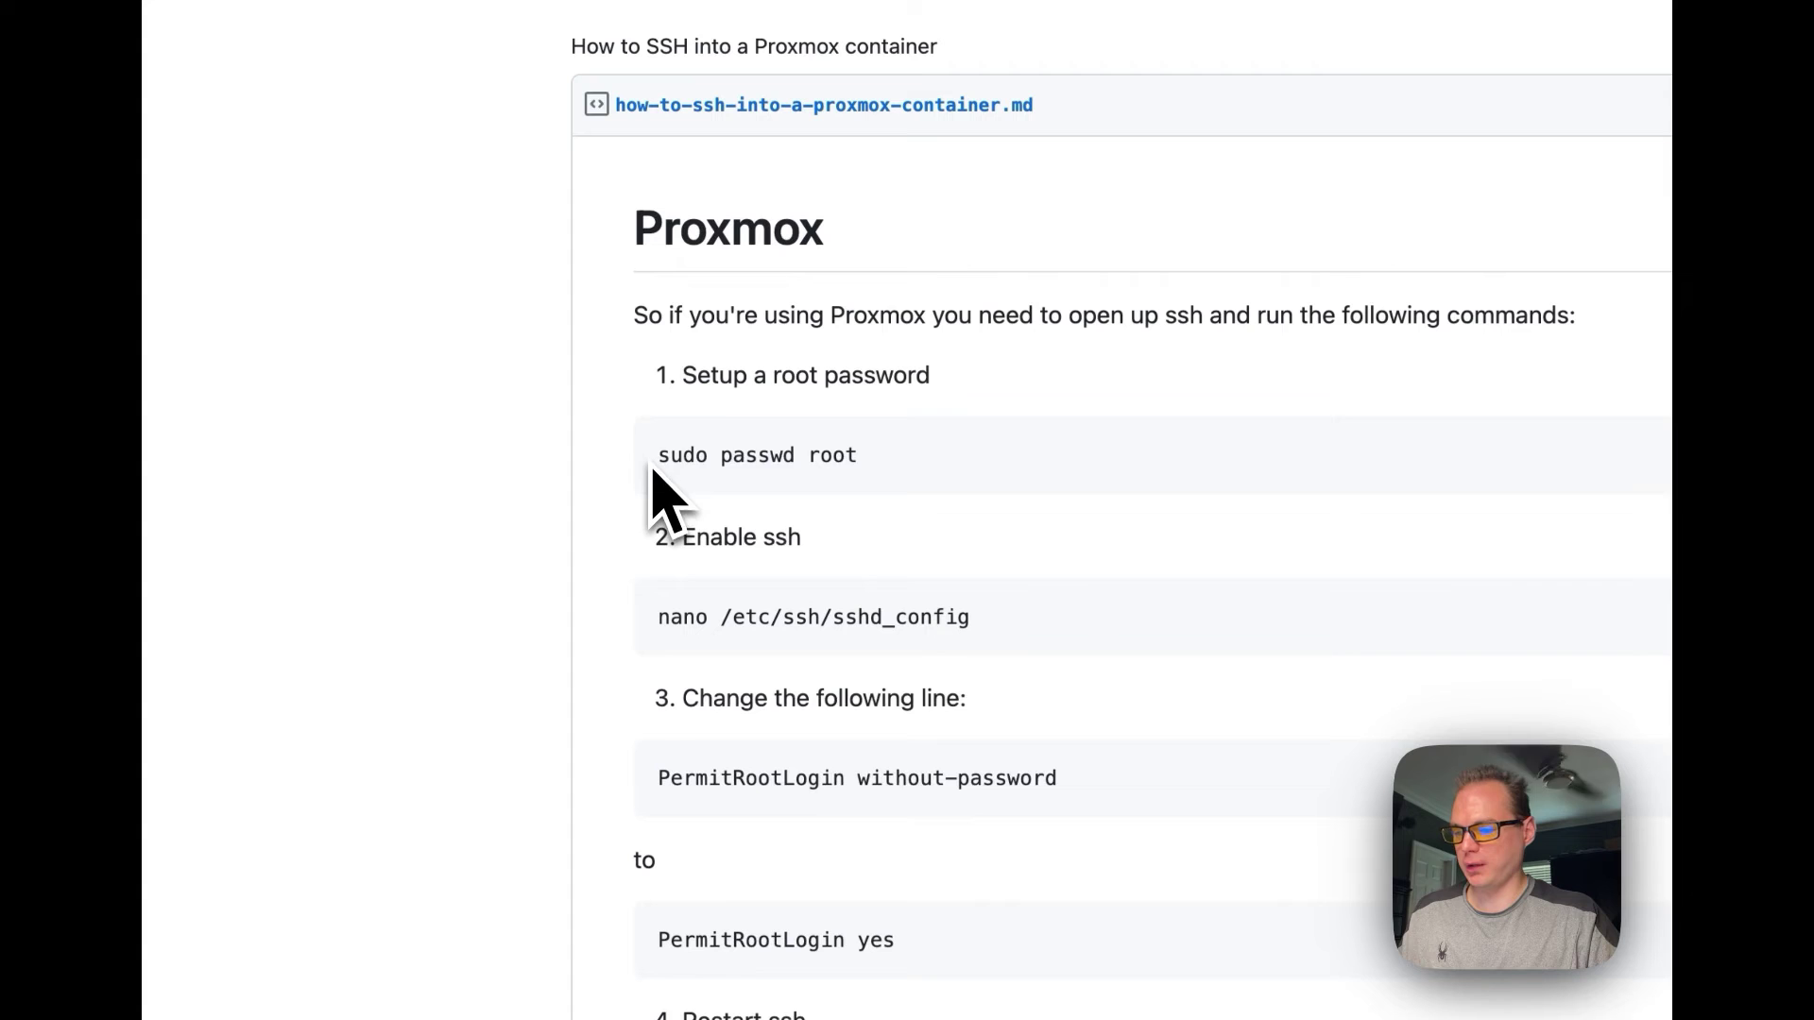
Copy 'sudo passwd root' from the gist and return to the casaos console
left_click_drag(652, 472, 1114, 485)
key("super+c")
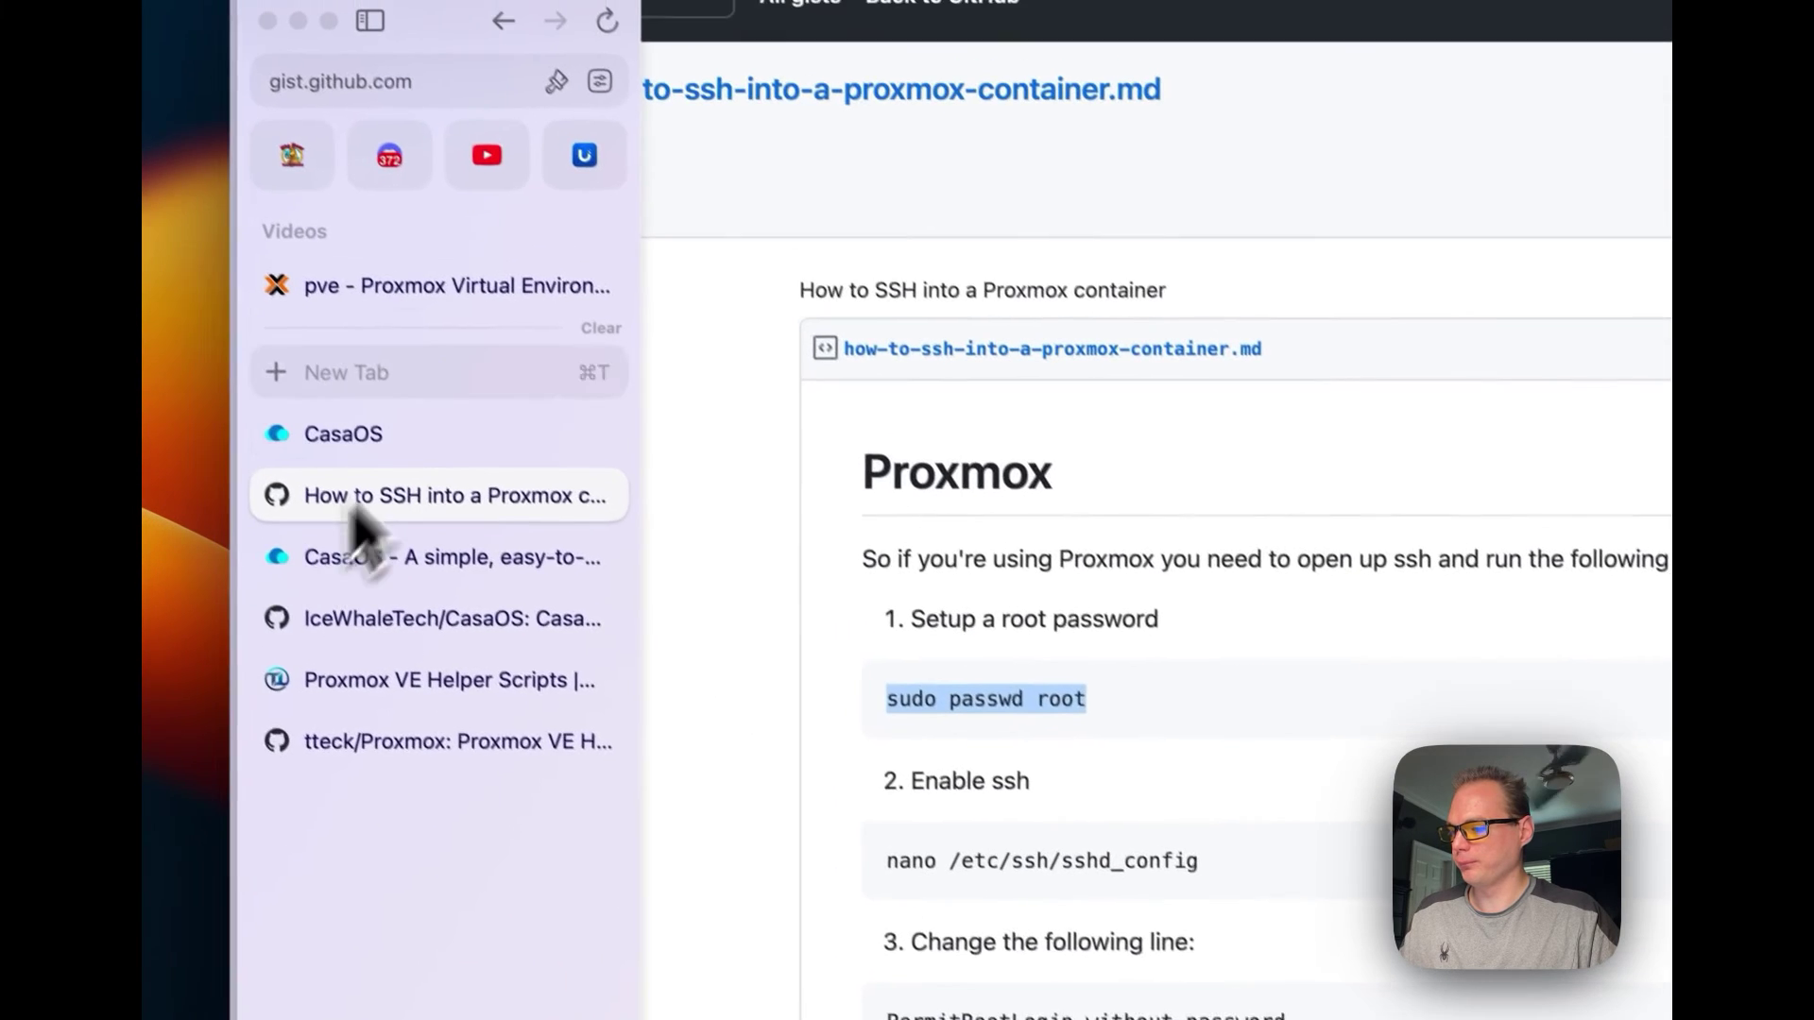
left_click(425, 316)
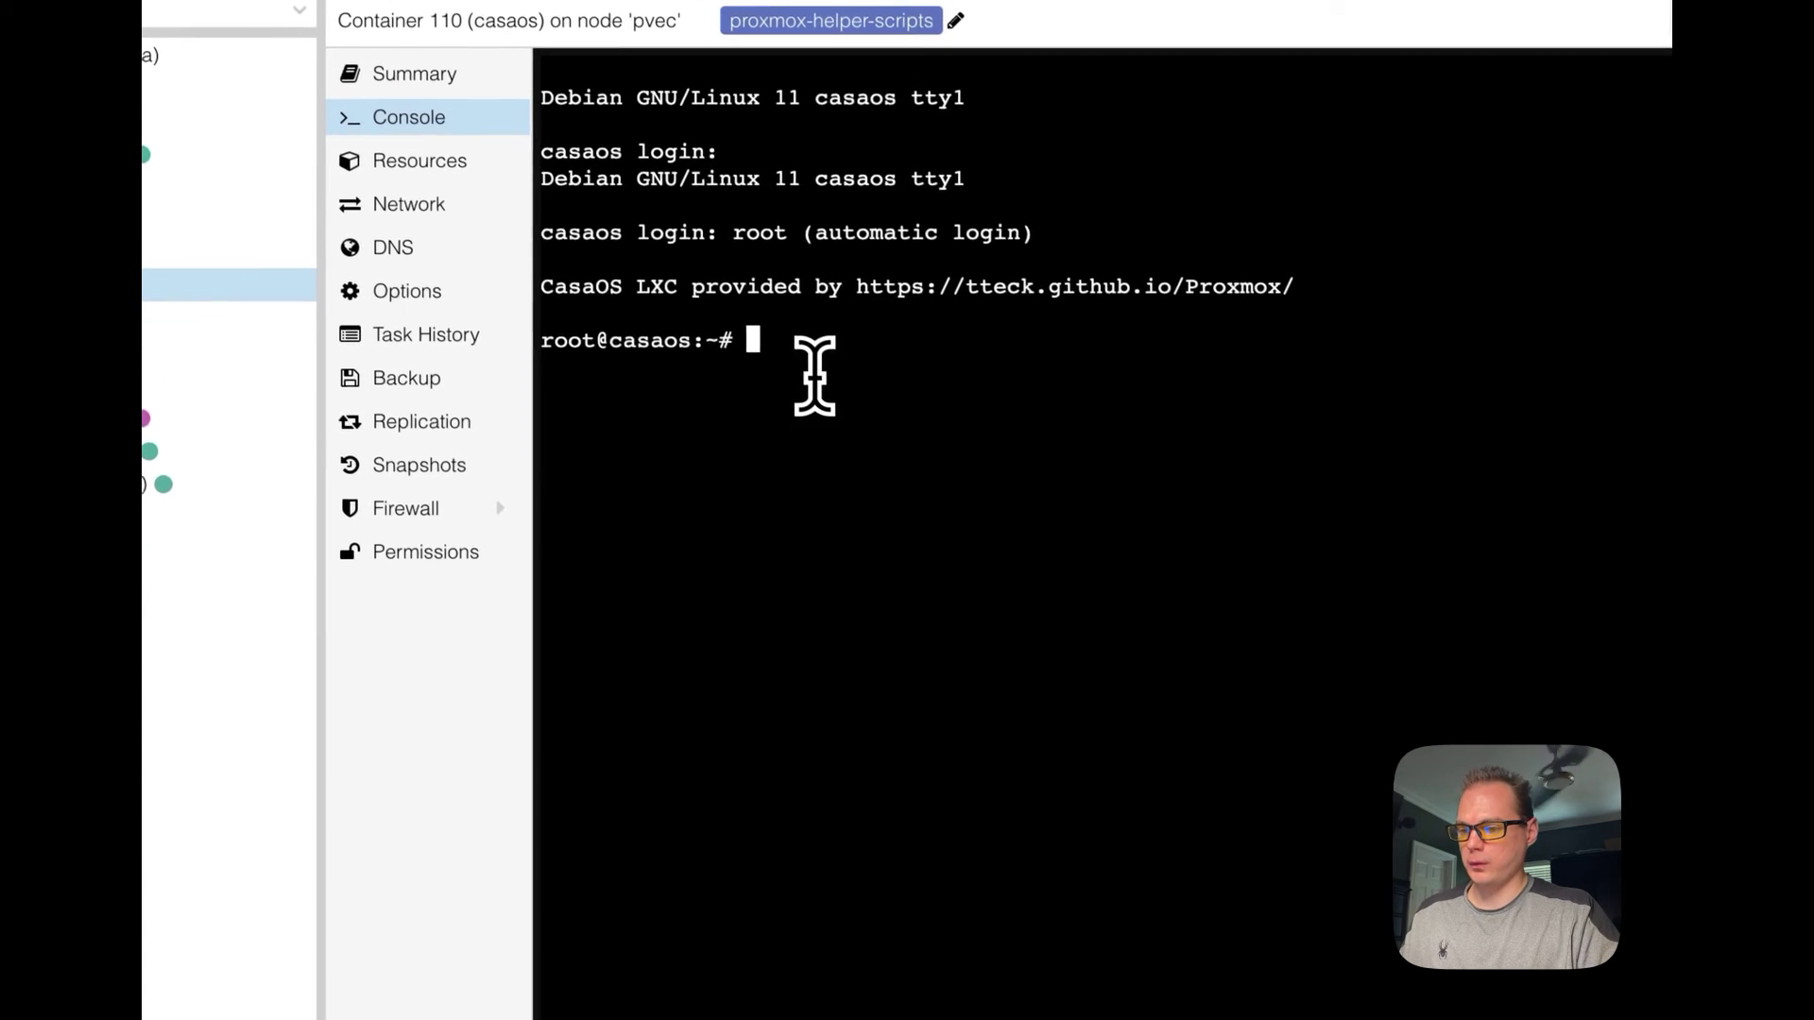
Run 'sudo passwd root' in the casaos container to set a new root password
key("super+v")
key("Return")
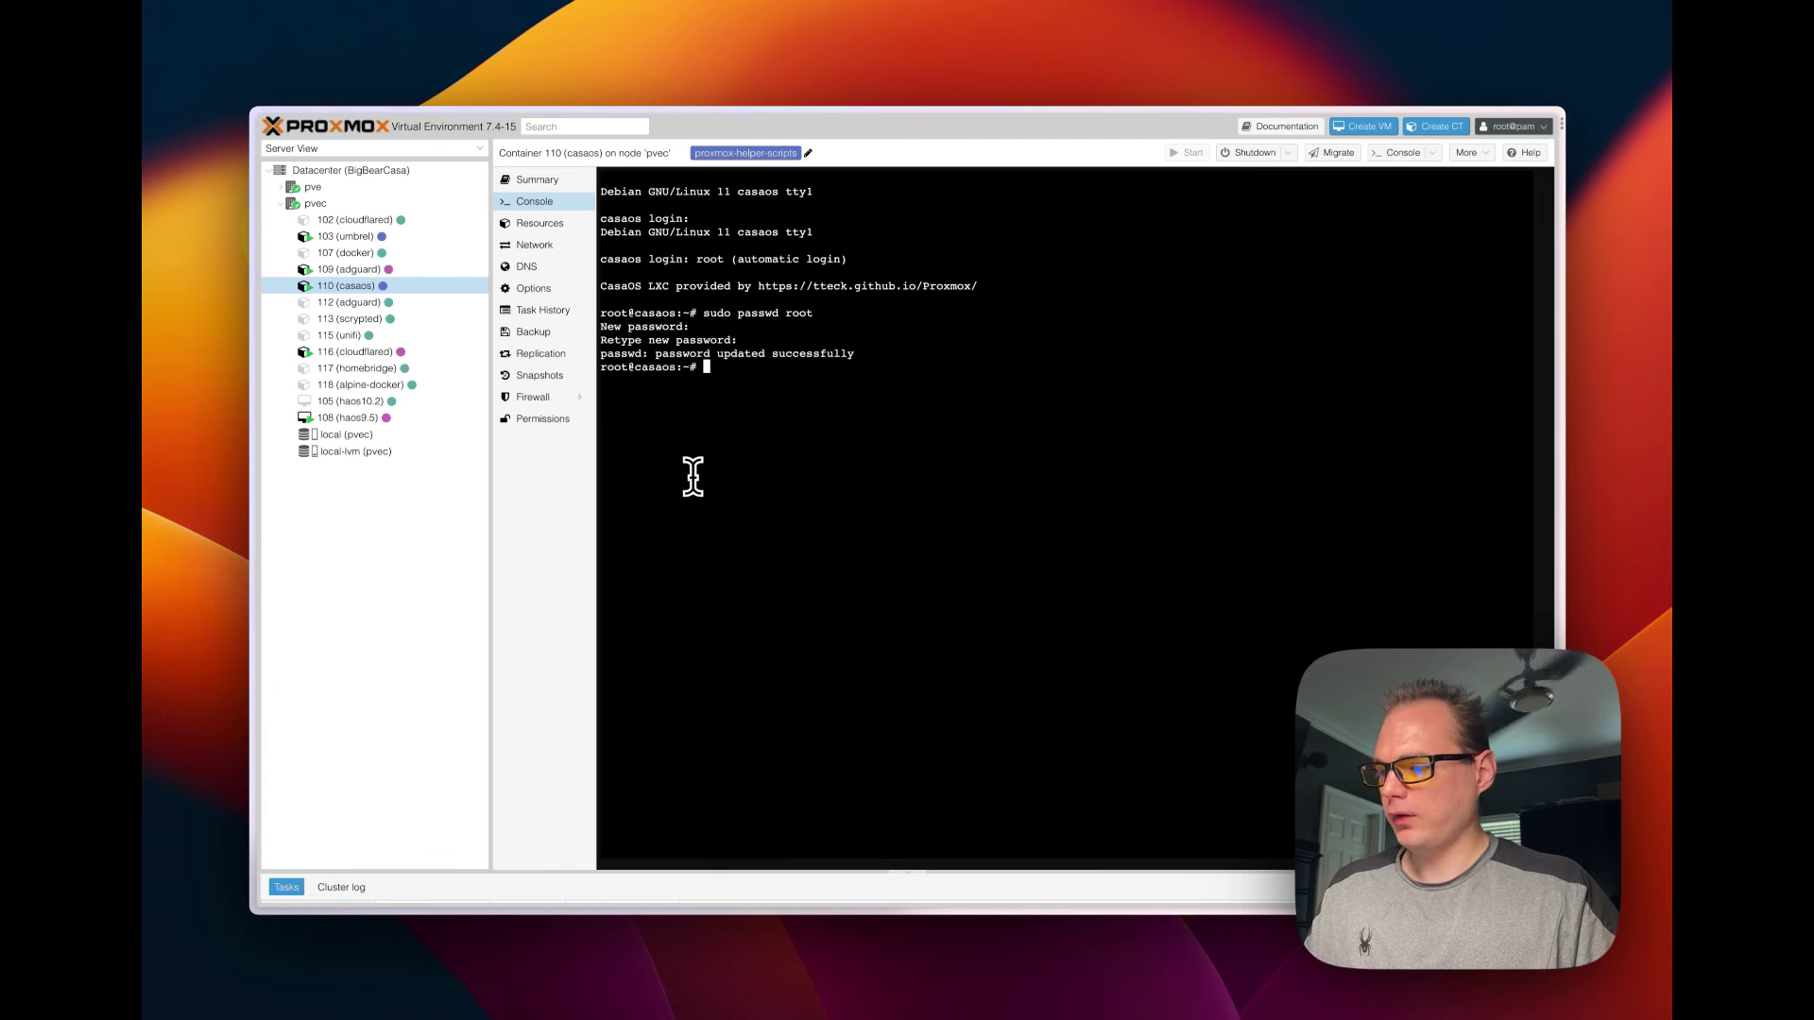
key("ctrl+Tab")
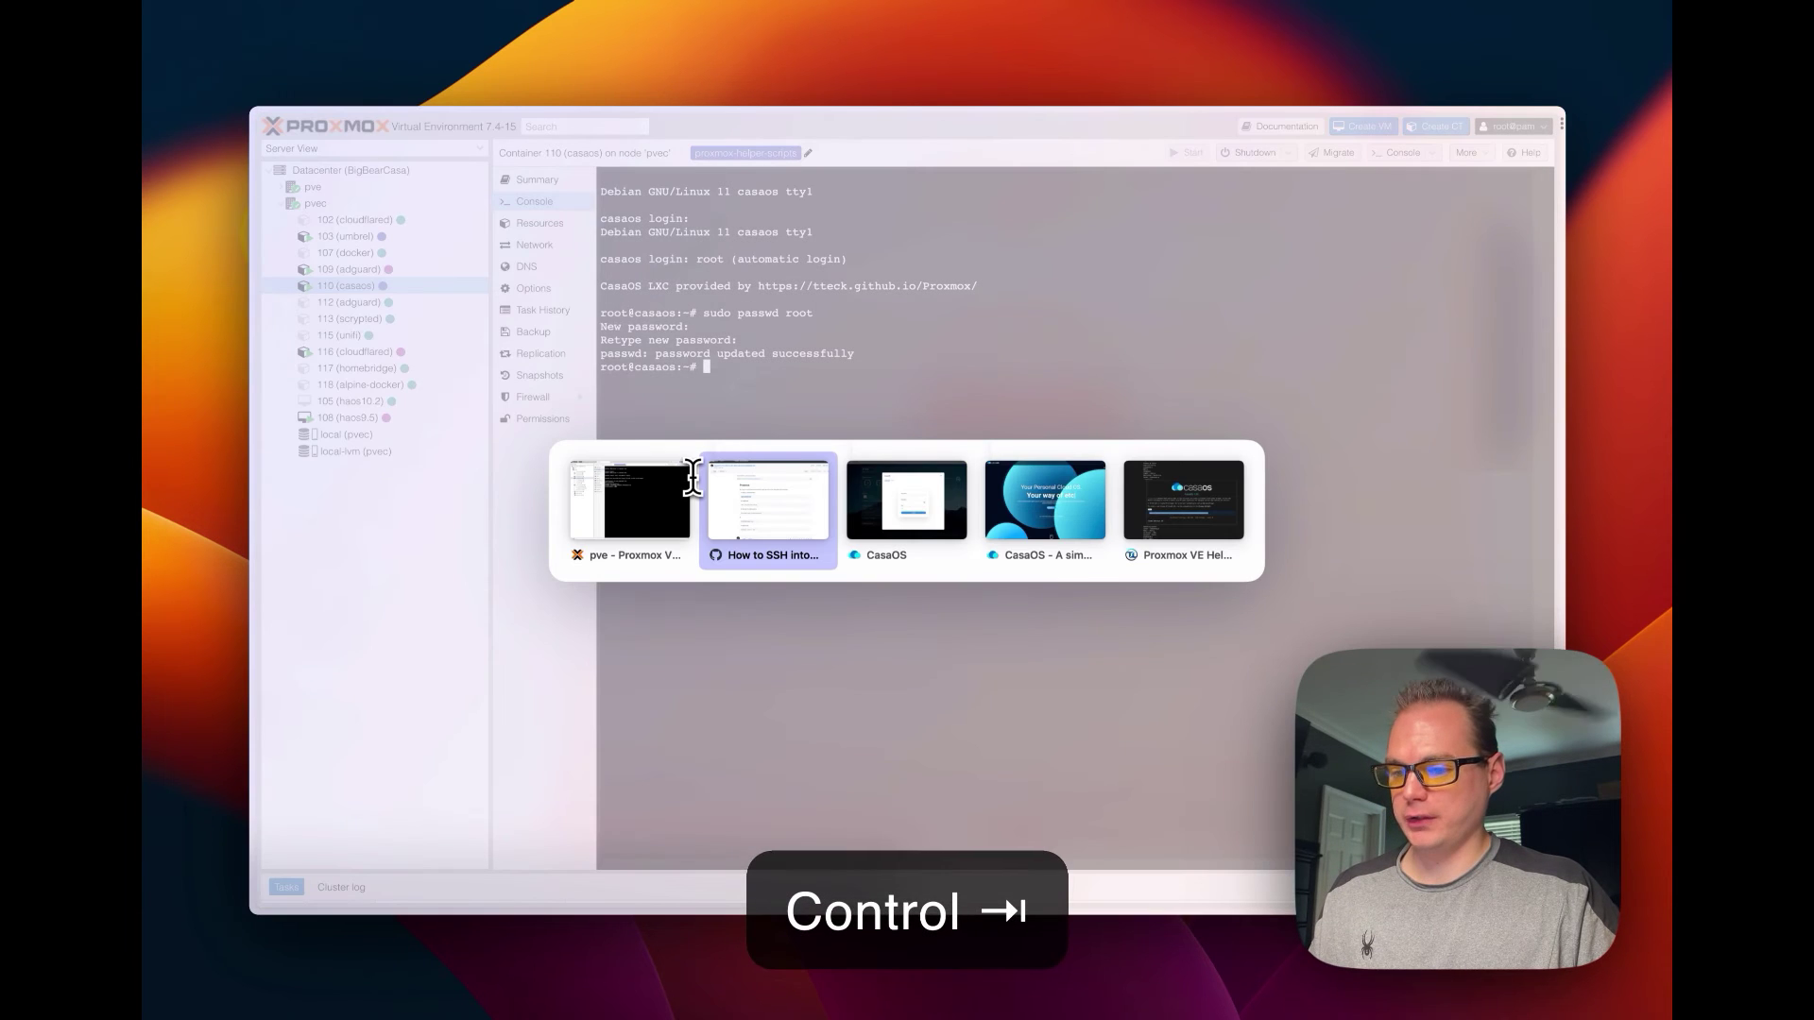
Copy 'nano /etc/ssh/sshd_config' from the gist and run it in the casaos console
key("ctrl+Tab")
key("ctrl+Tab")
key("ctrl+Tab")
key("ctrl+Tab")
key("ctrl+Tab")
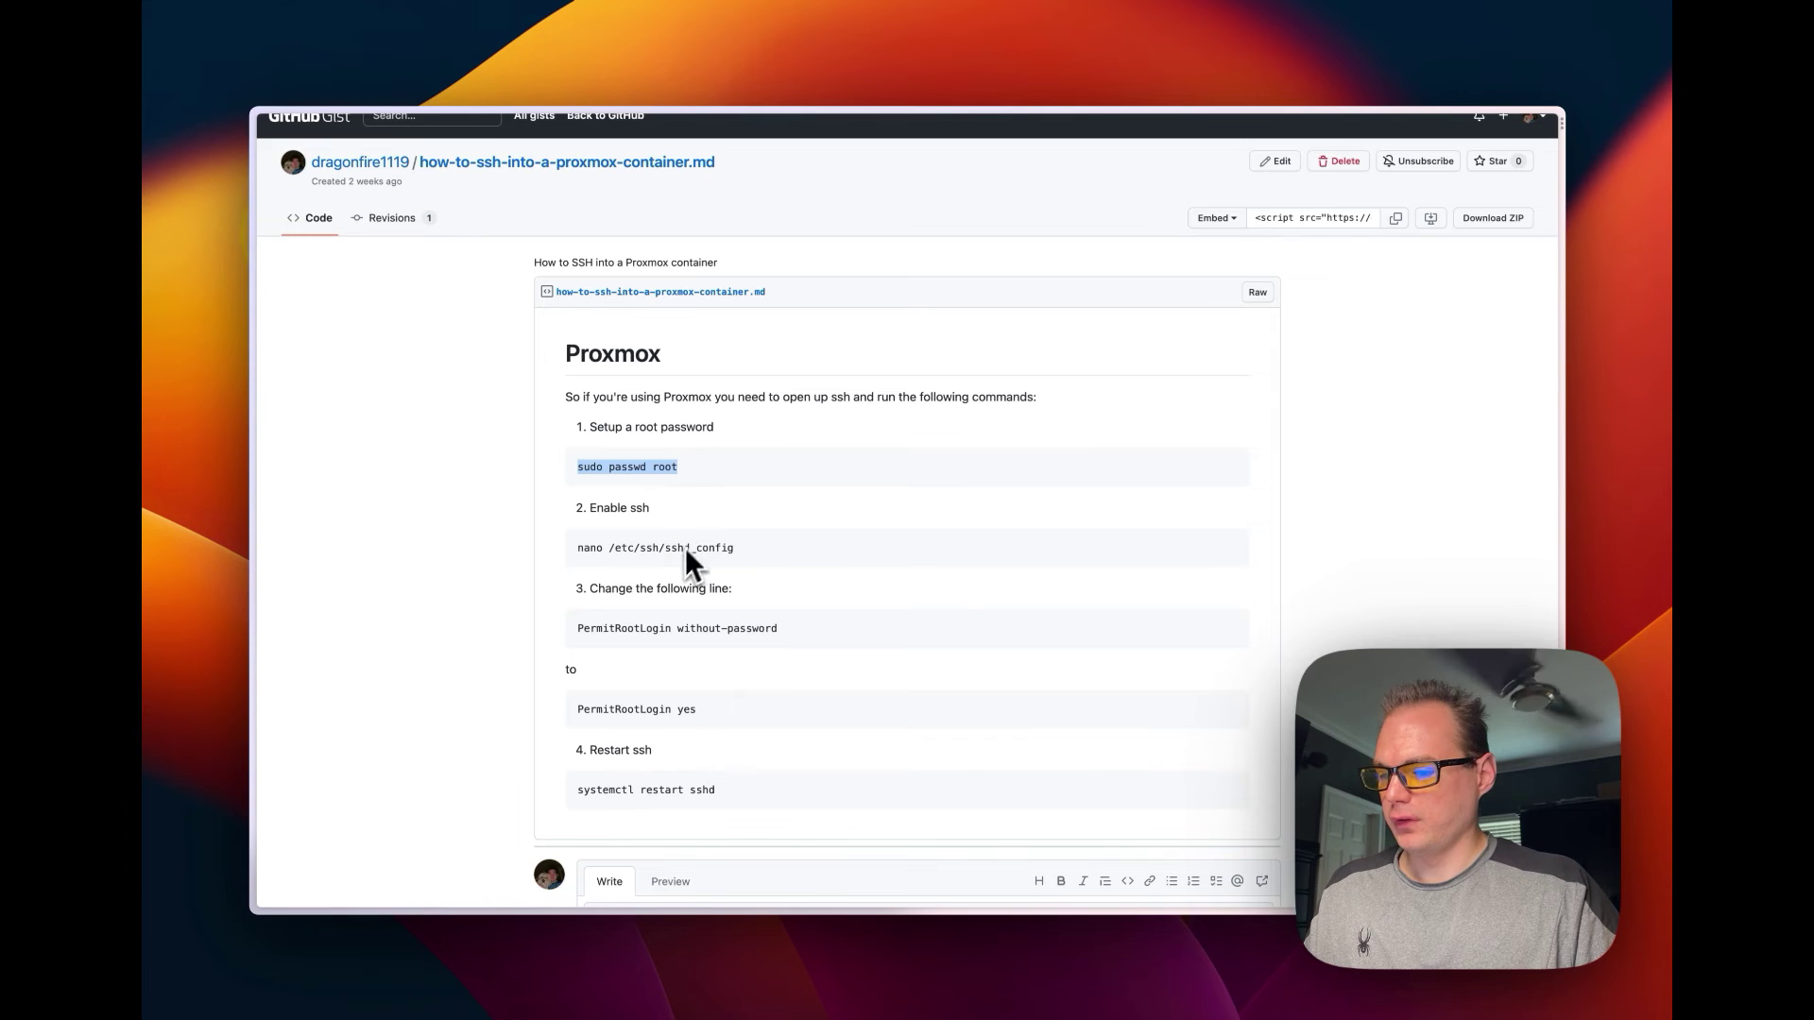
left_click_drag(578, 549, 780, 555)
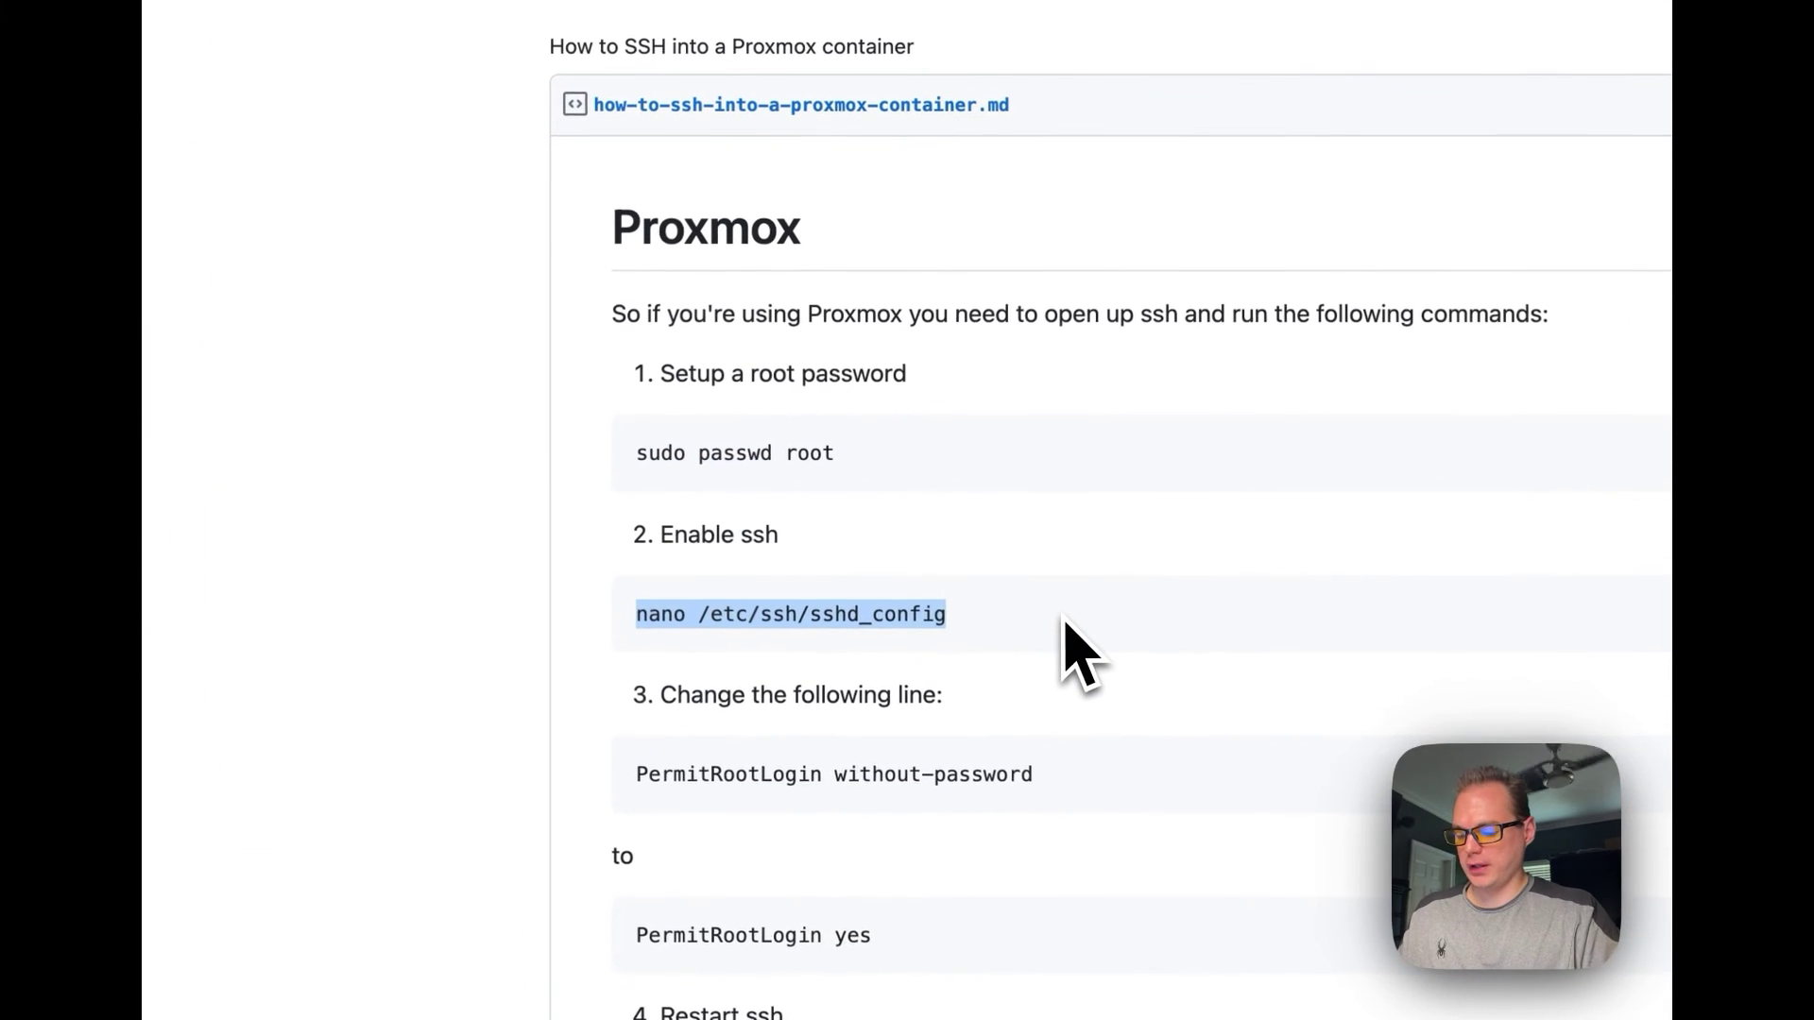
key("super+c")
key("ctrl+Tab")
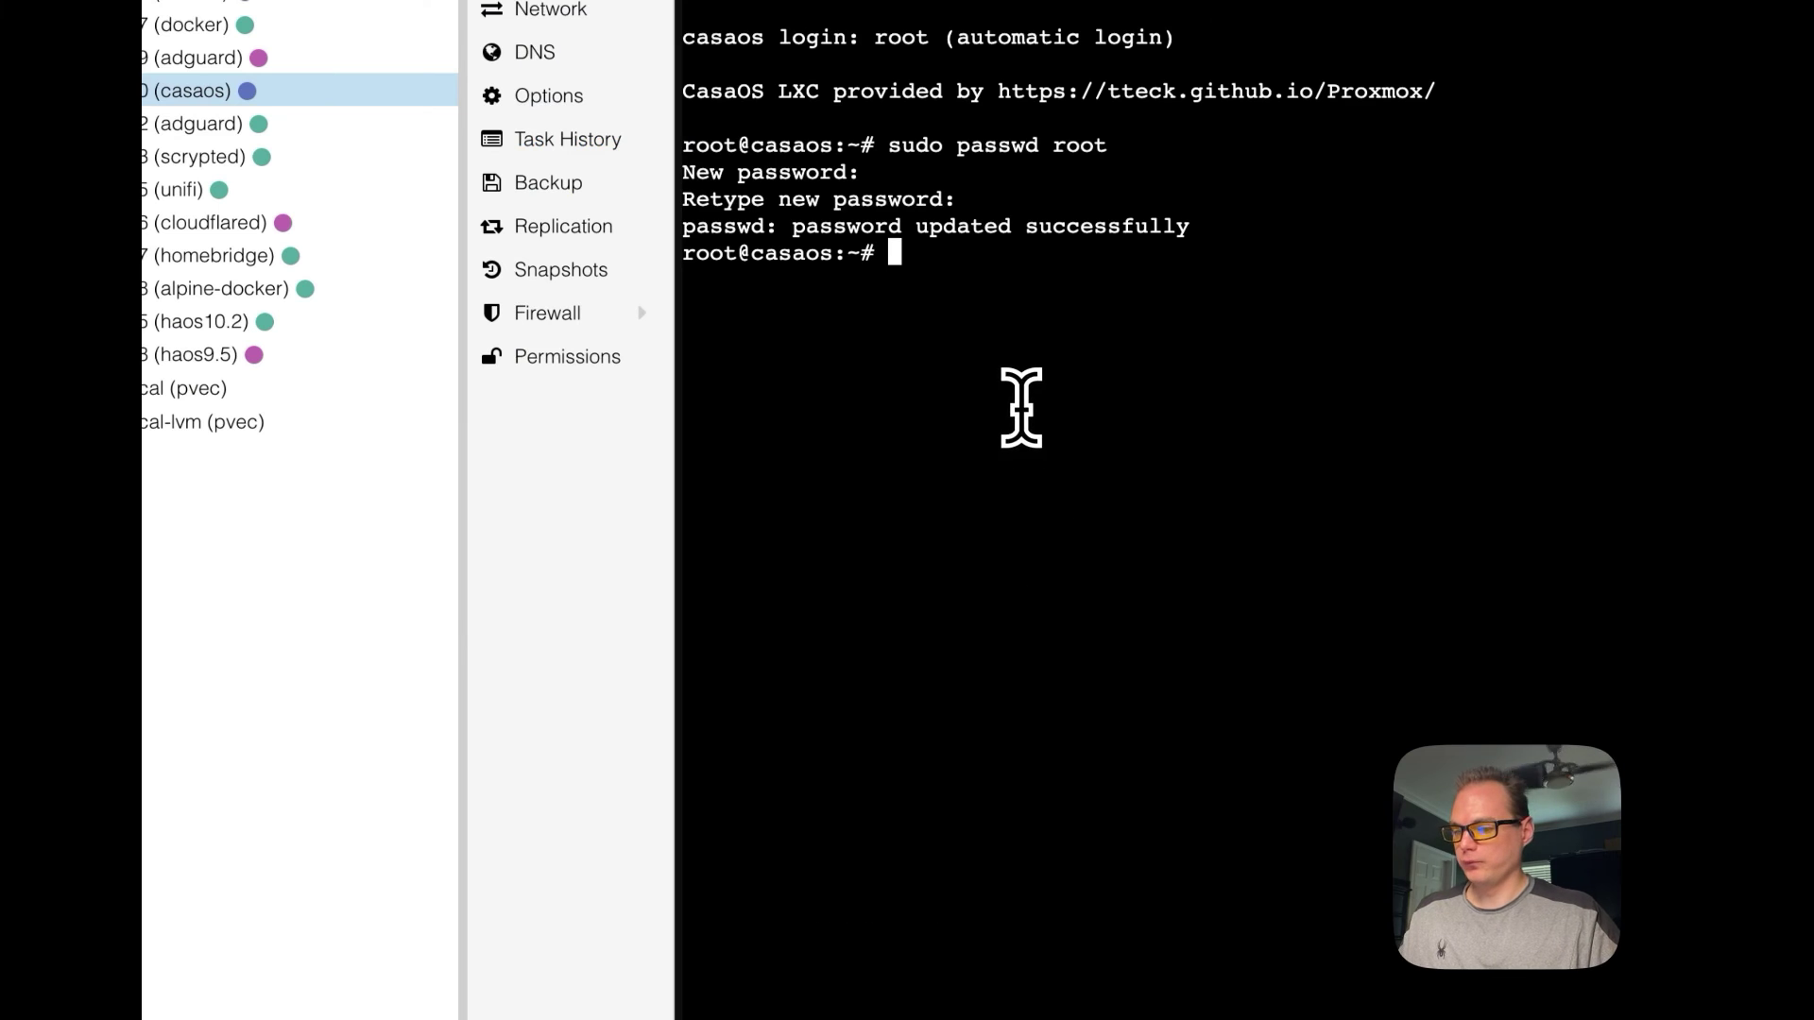
key("super+v")
key("Return")
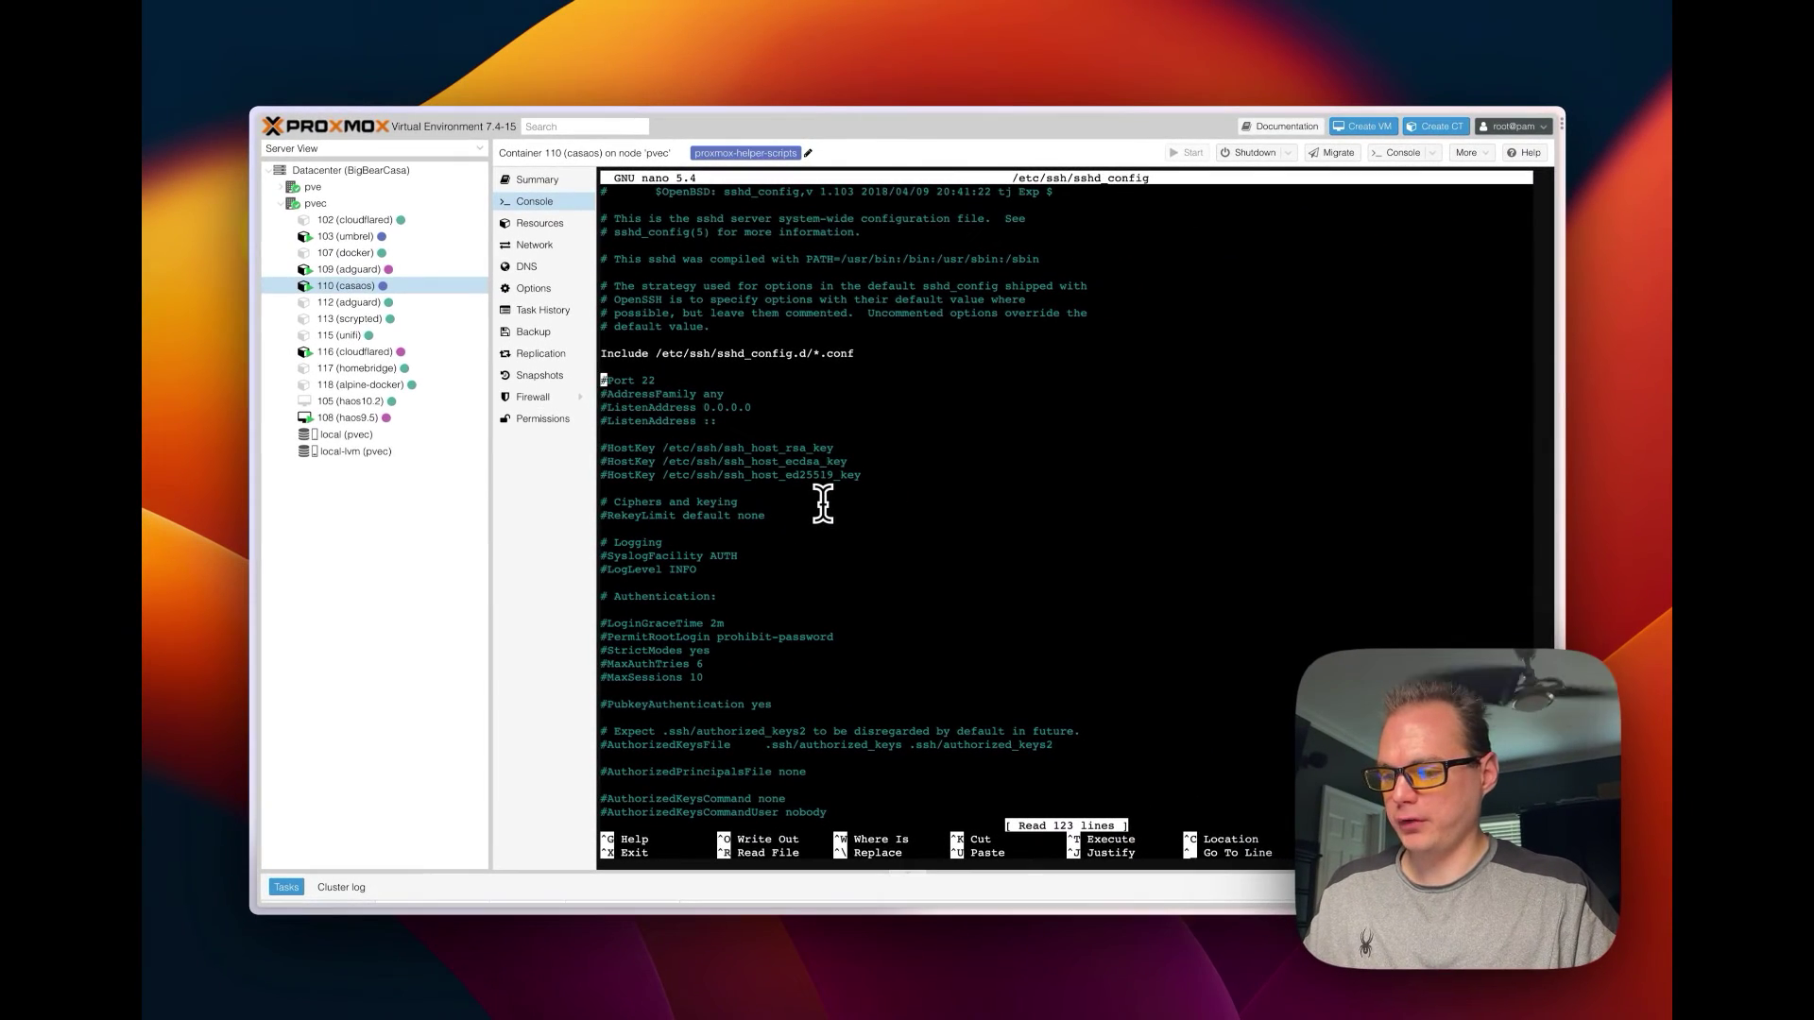
Uncomment PermitRootLogin, set it to yes, and save sshd_config
key("Down")
key("Down")
key("Down")
key("Down")
key("Down")
key("Down")
key("Down")
key("Down")
key("Down")
key("Down")
key("Down")
key("Down")
key("Down")
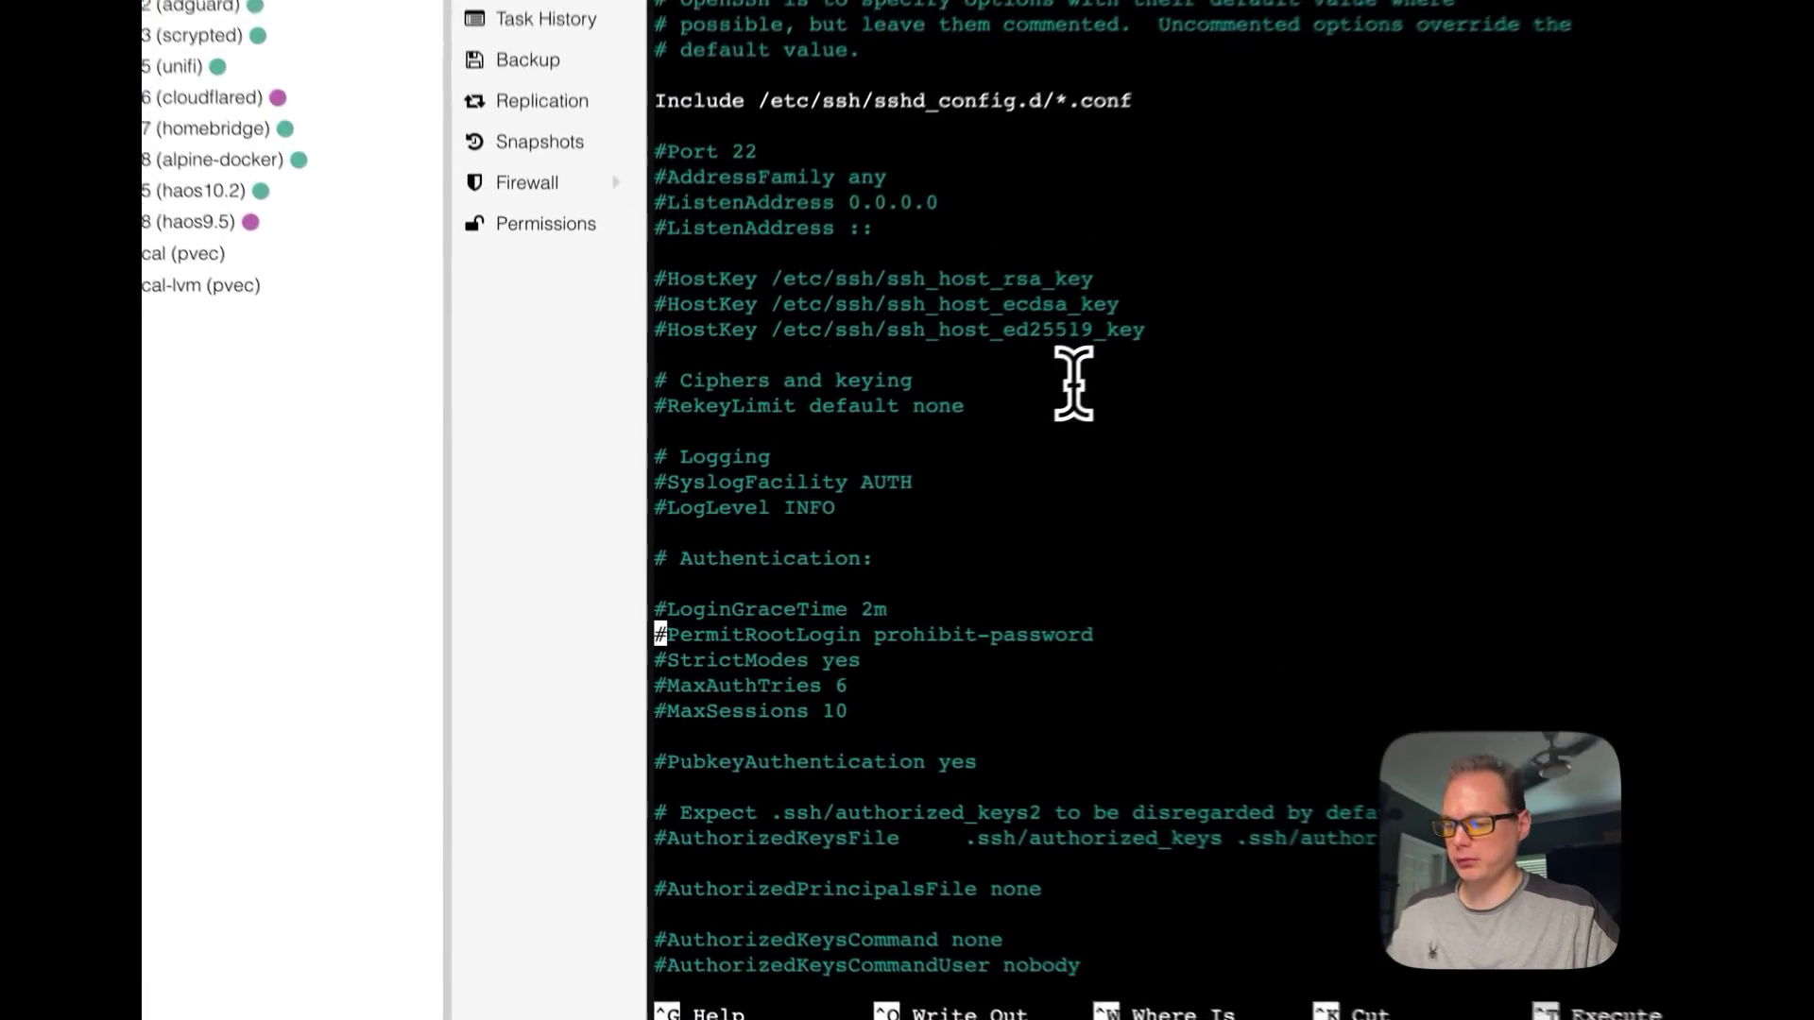
key("Right")
key("BackSpace")
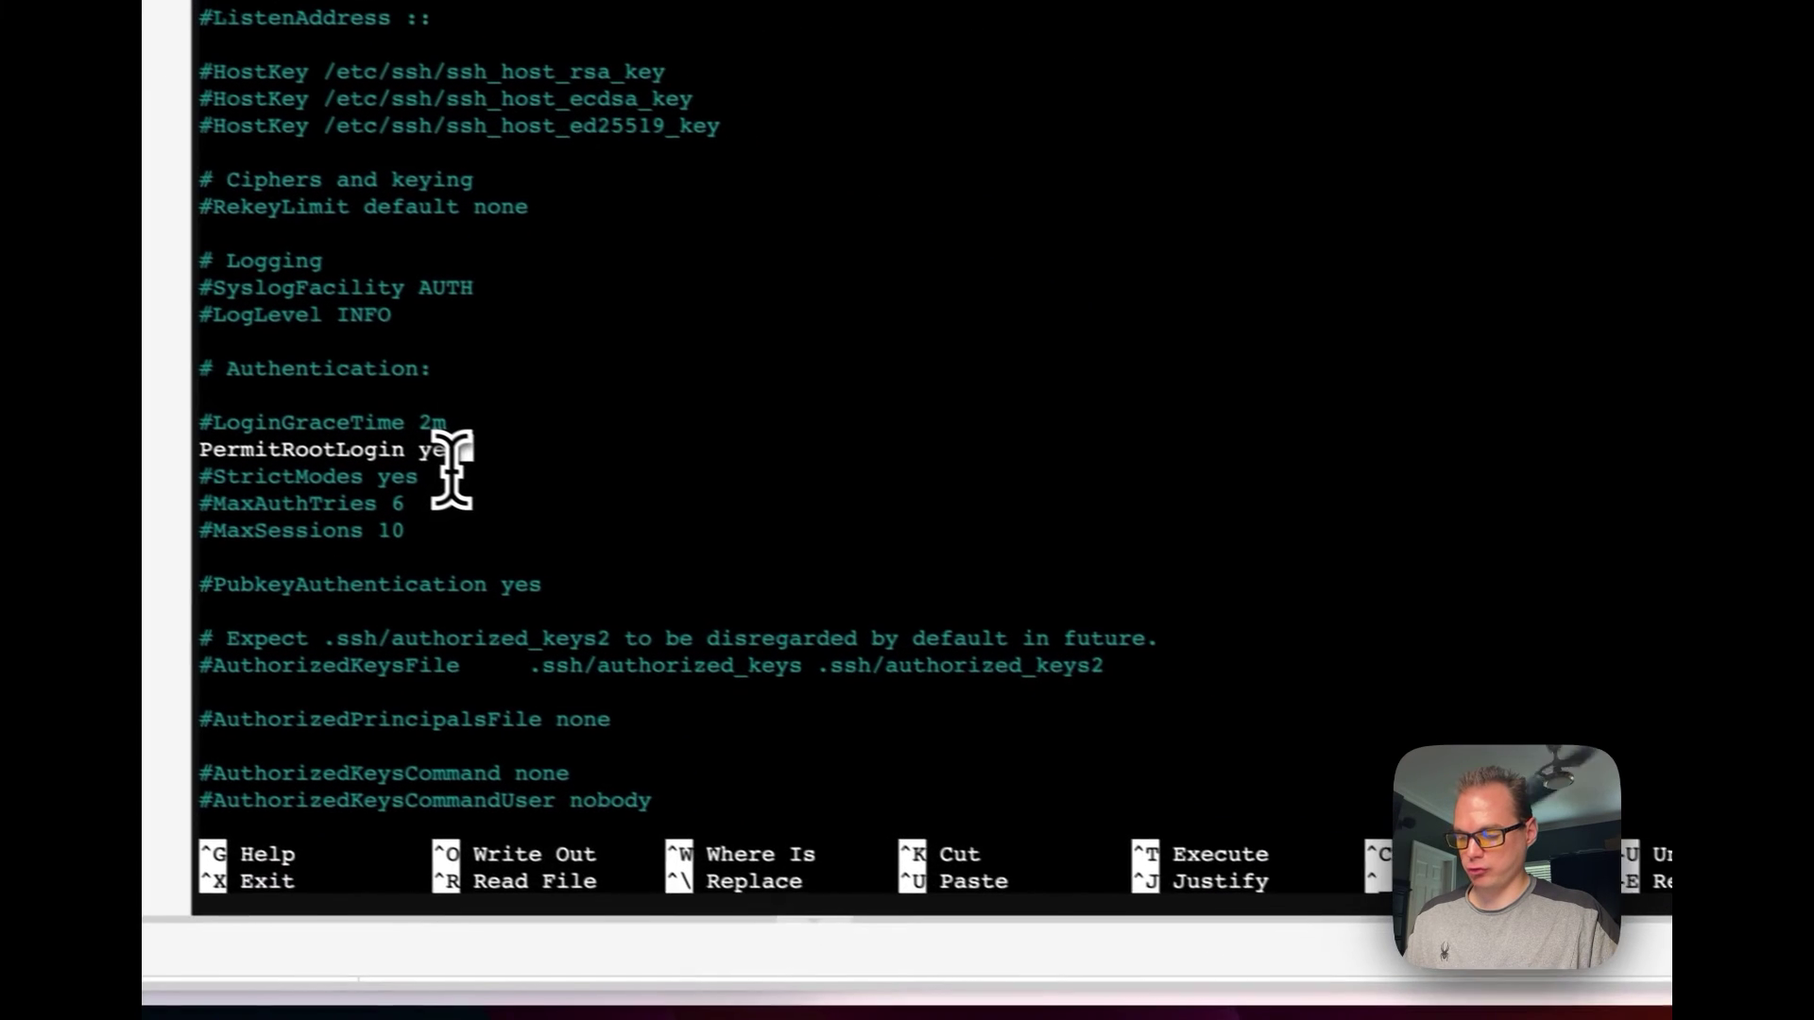
key("ctrl+x")
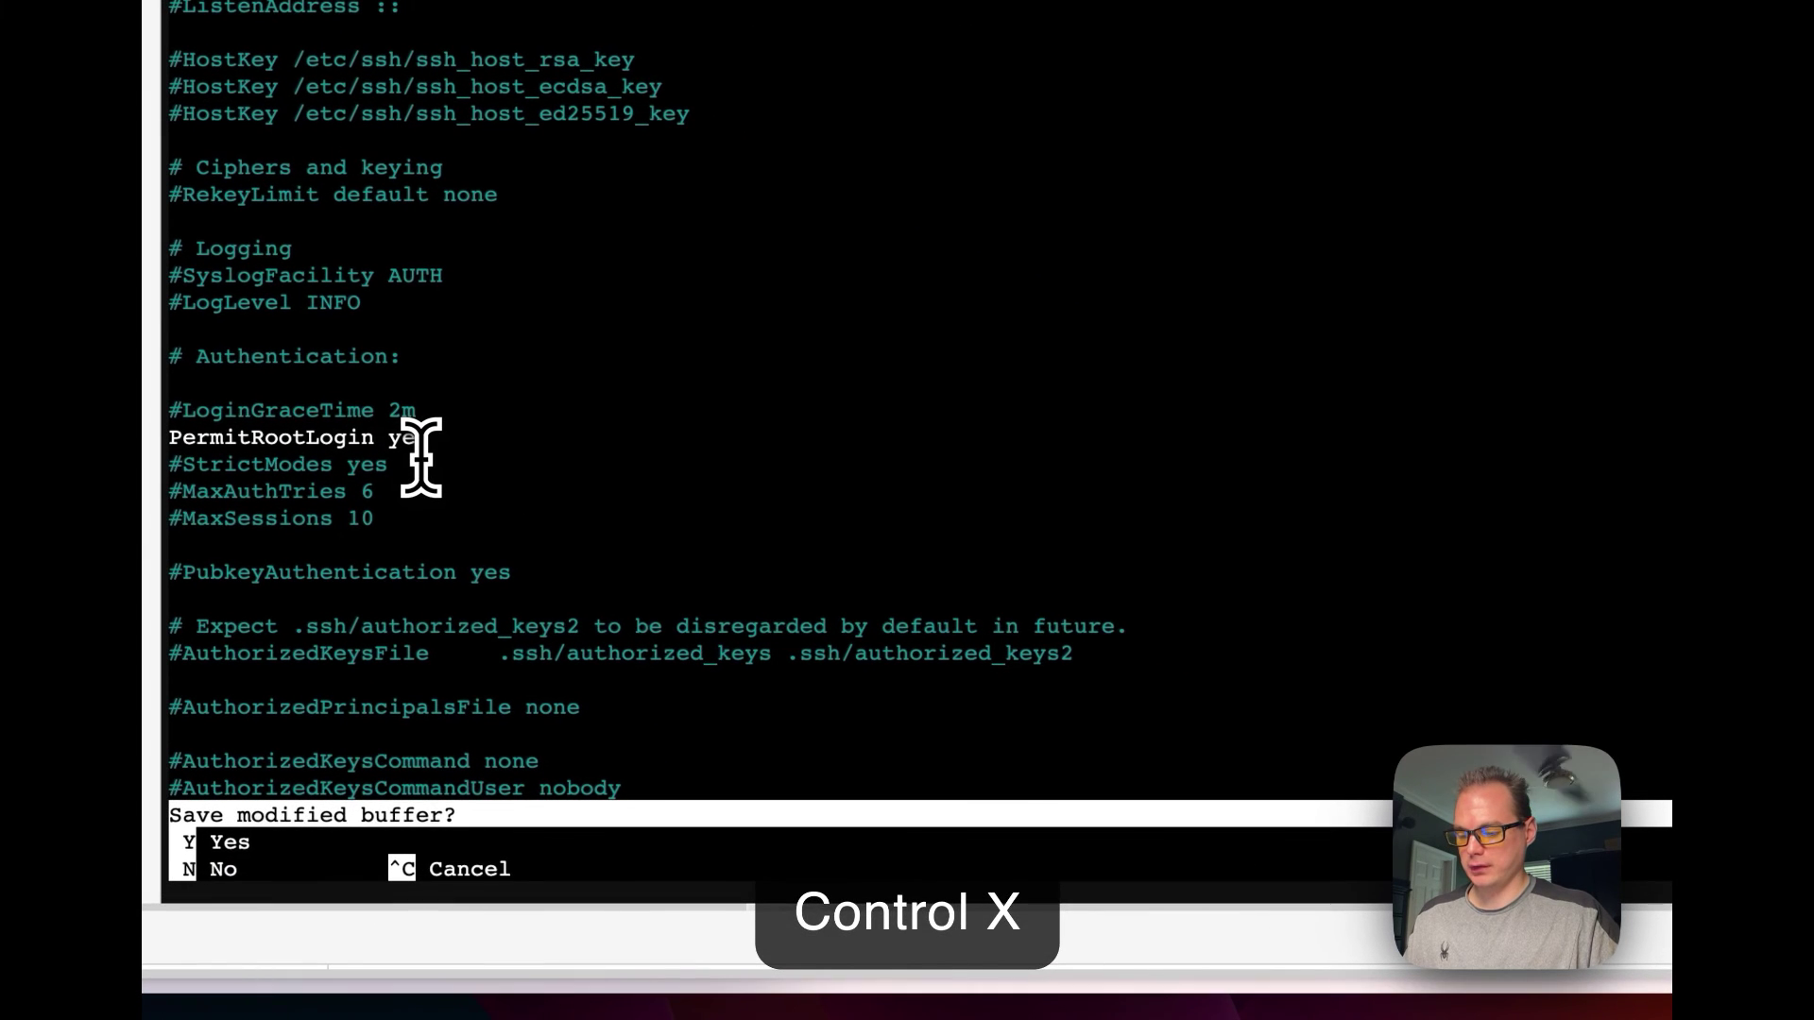
key("y")
key("Return")
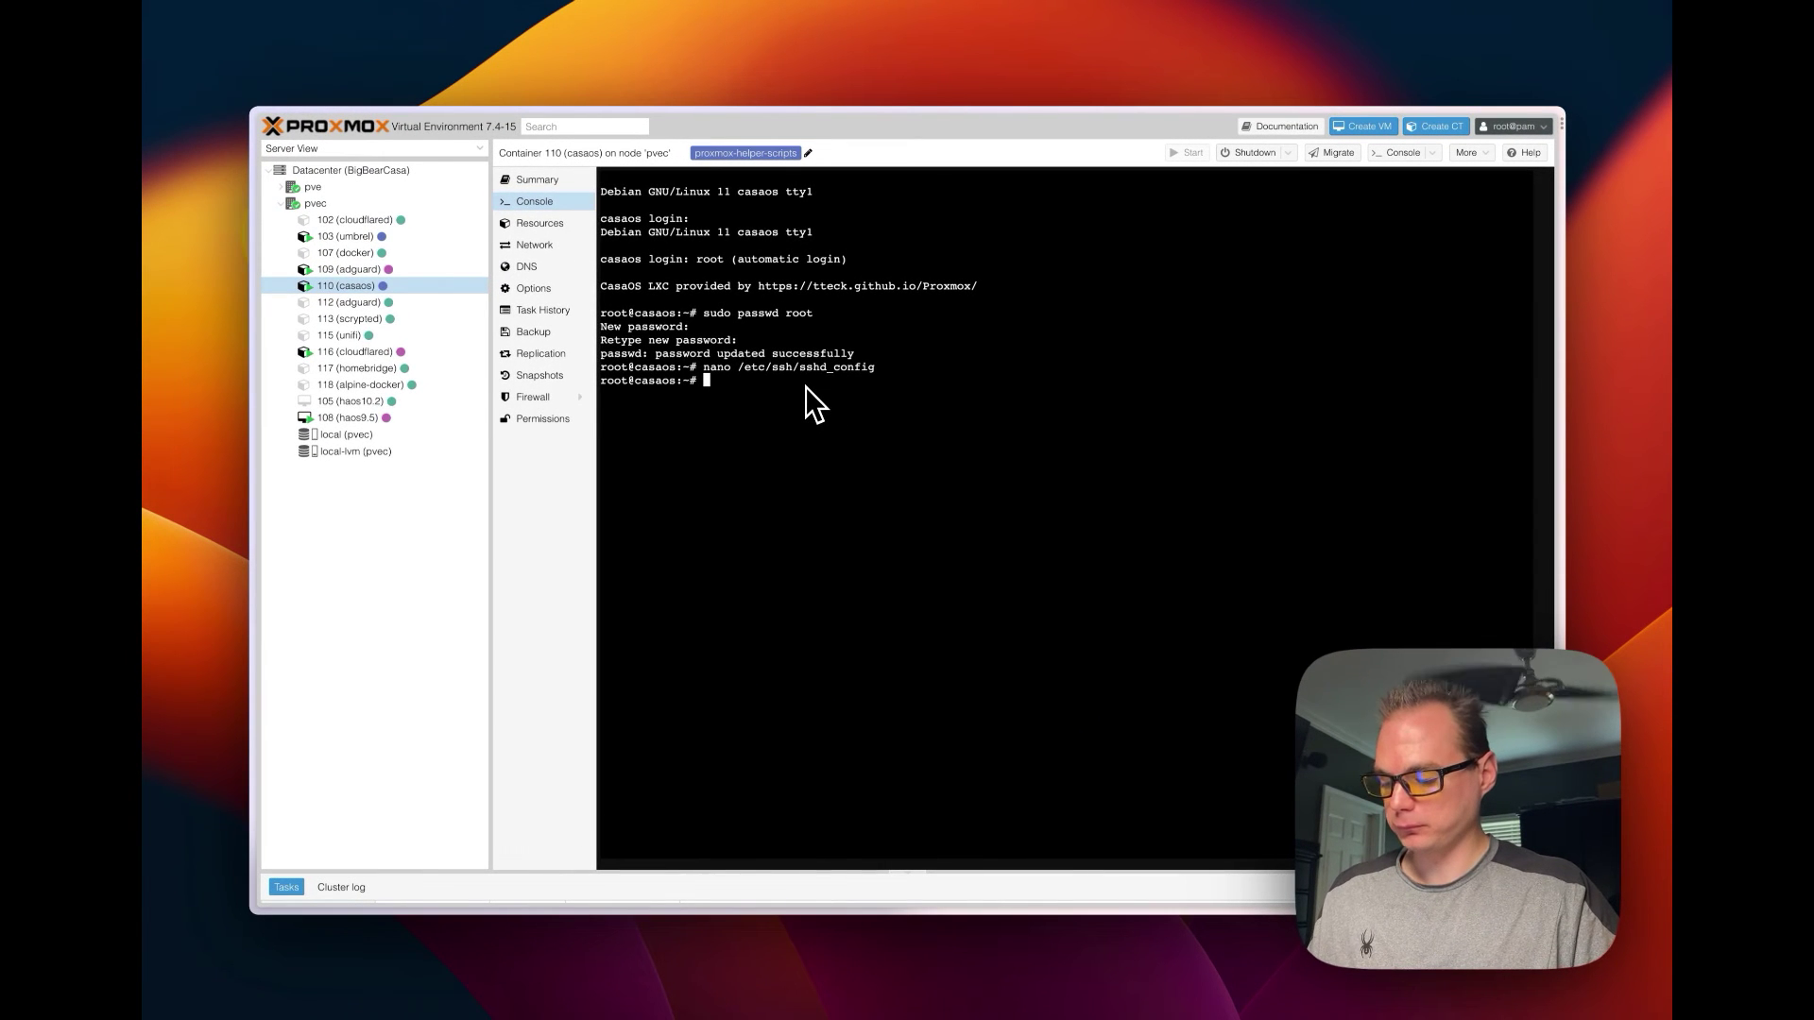
Copy the step 4 'systemctl restart sshd' command from the gist
key("ctrl+Tab")
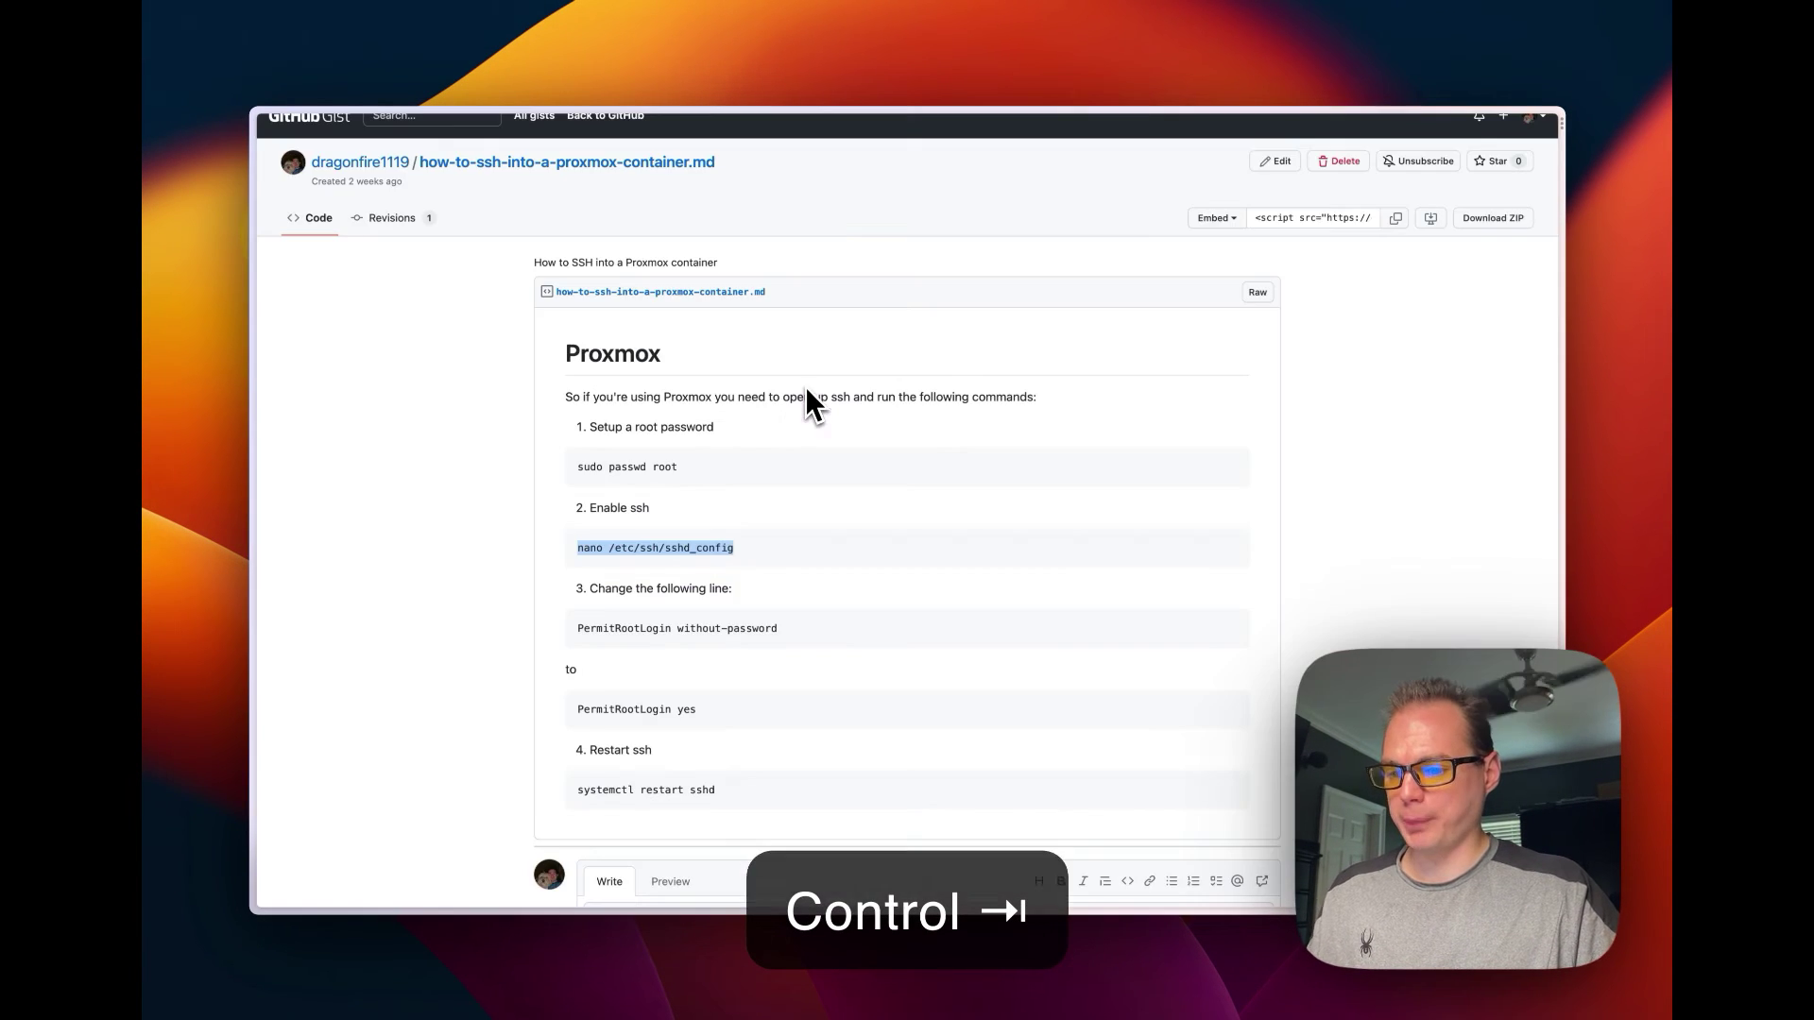
scroll(700, 534, "down", 2)
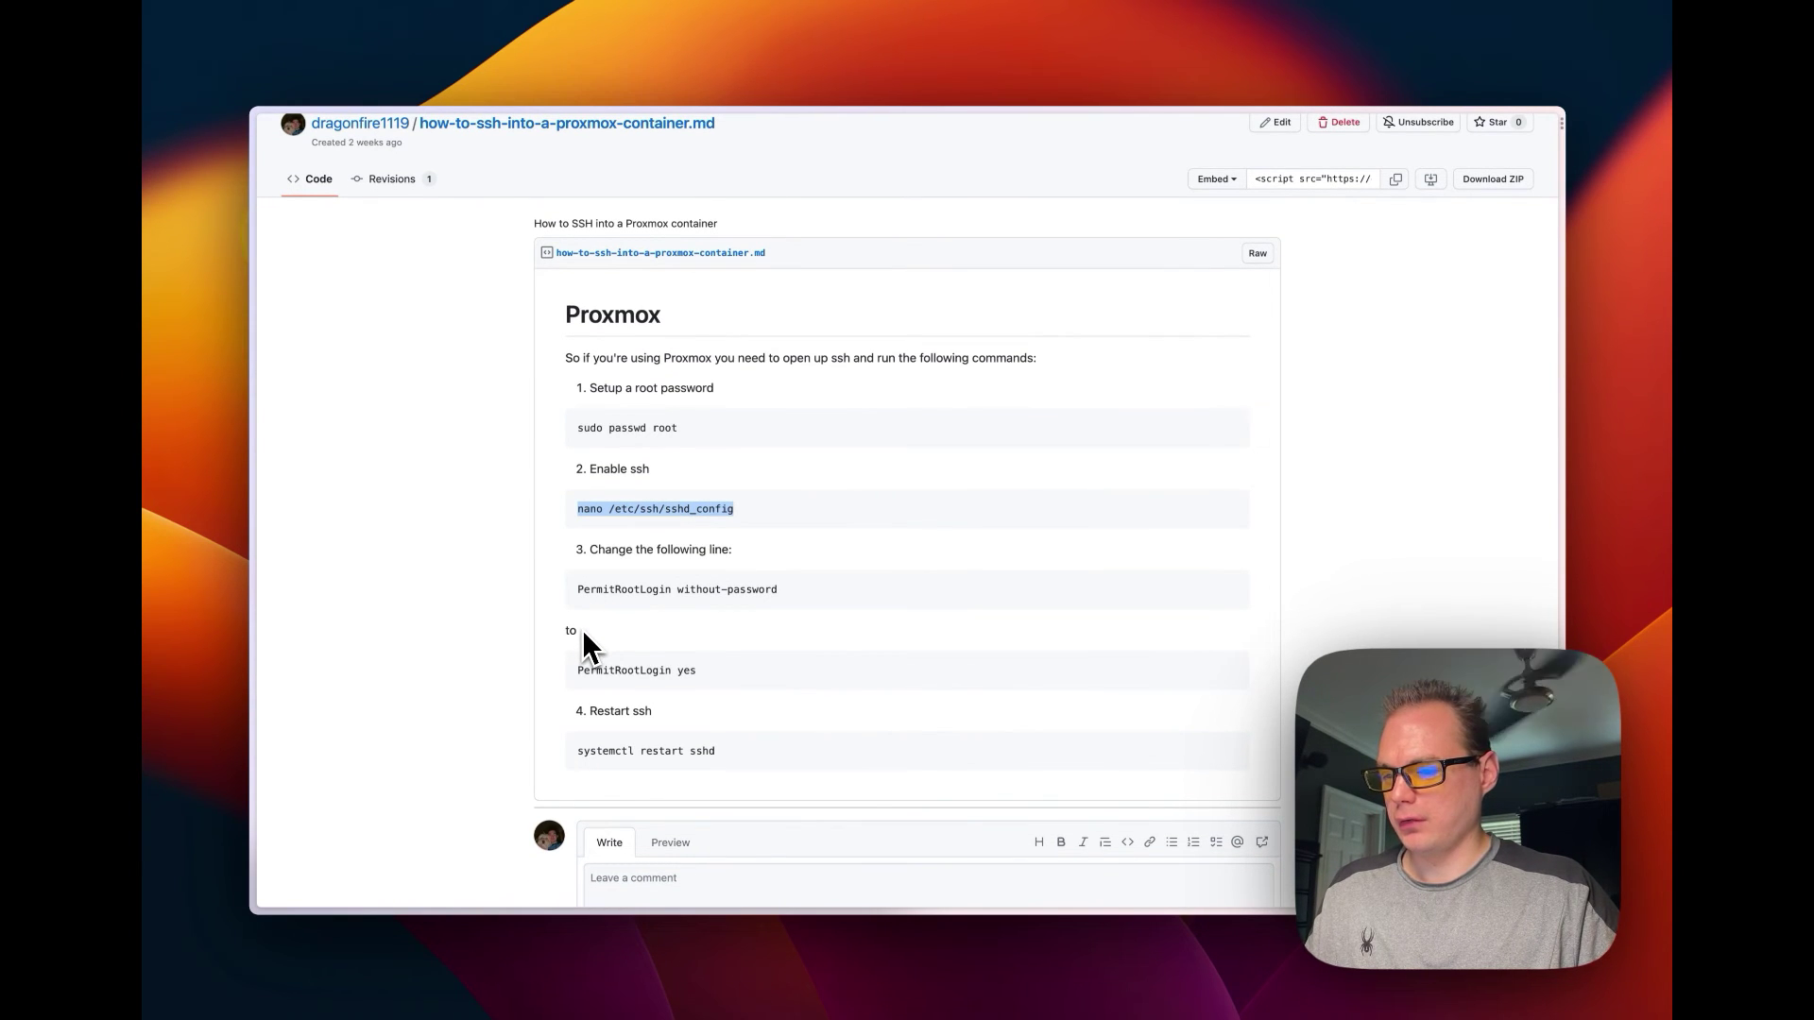
triple_click(624, 752)
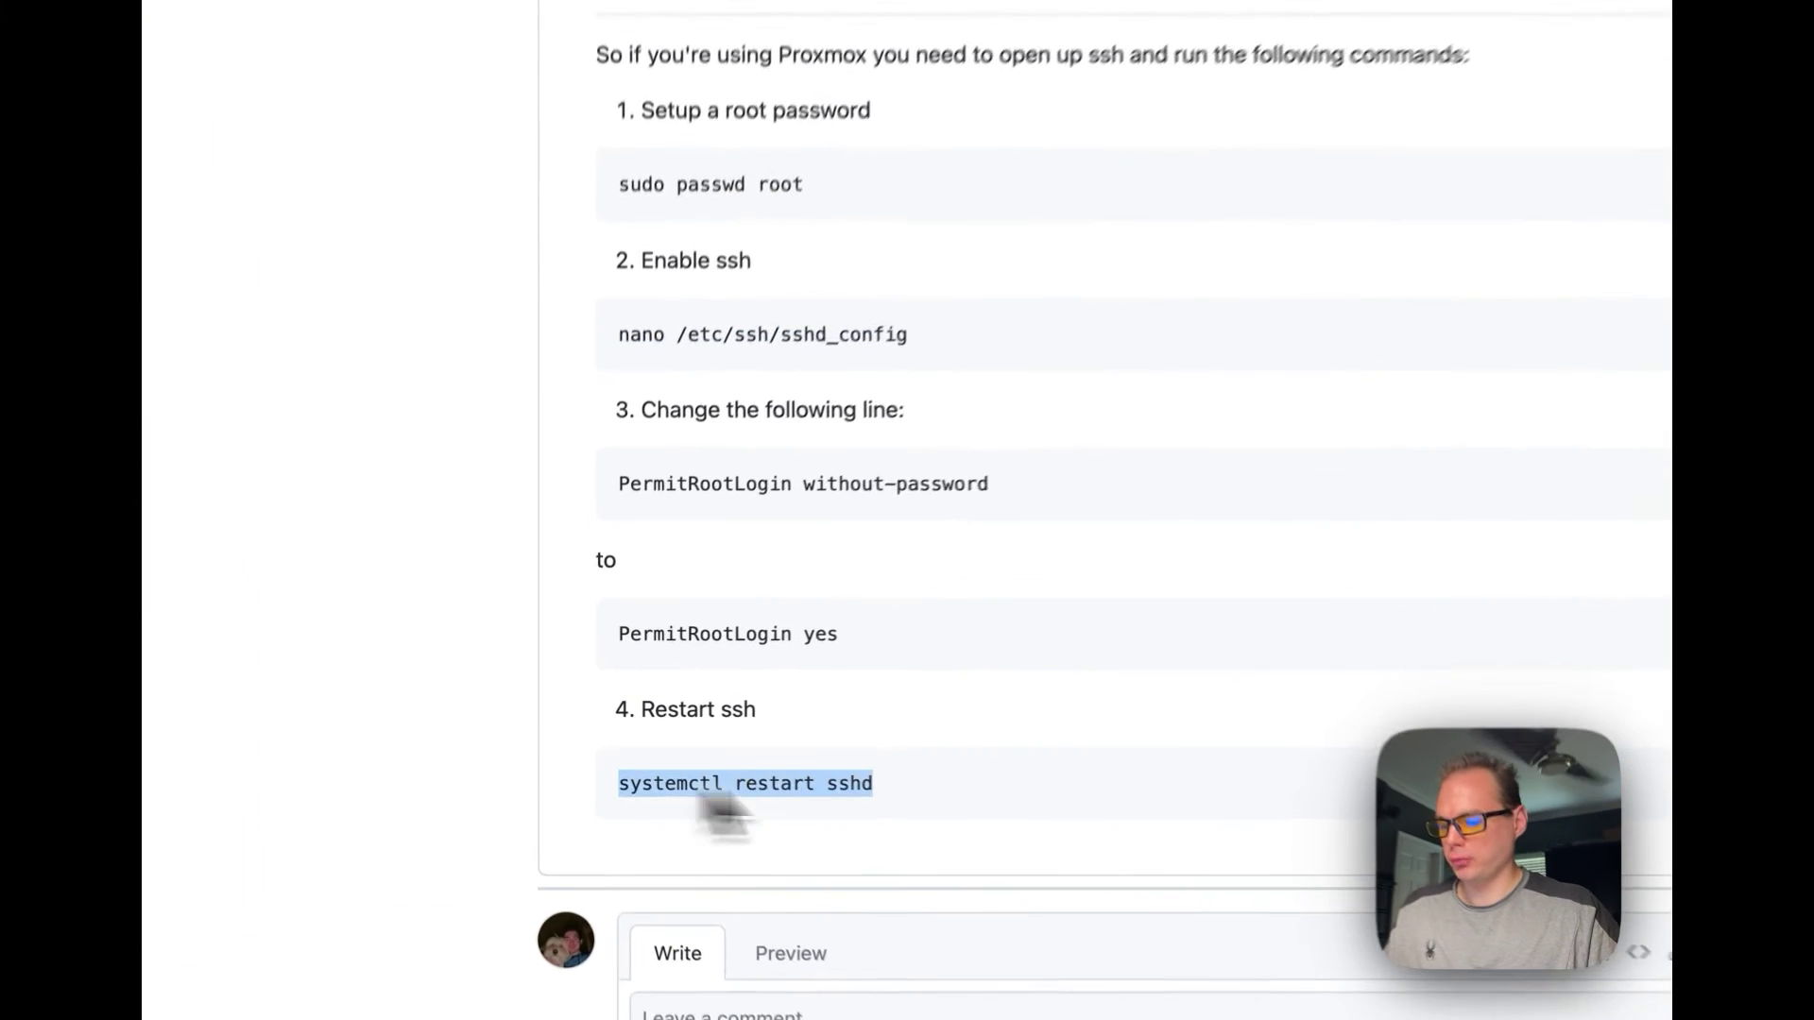
key("super+c")
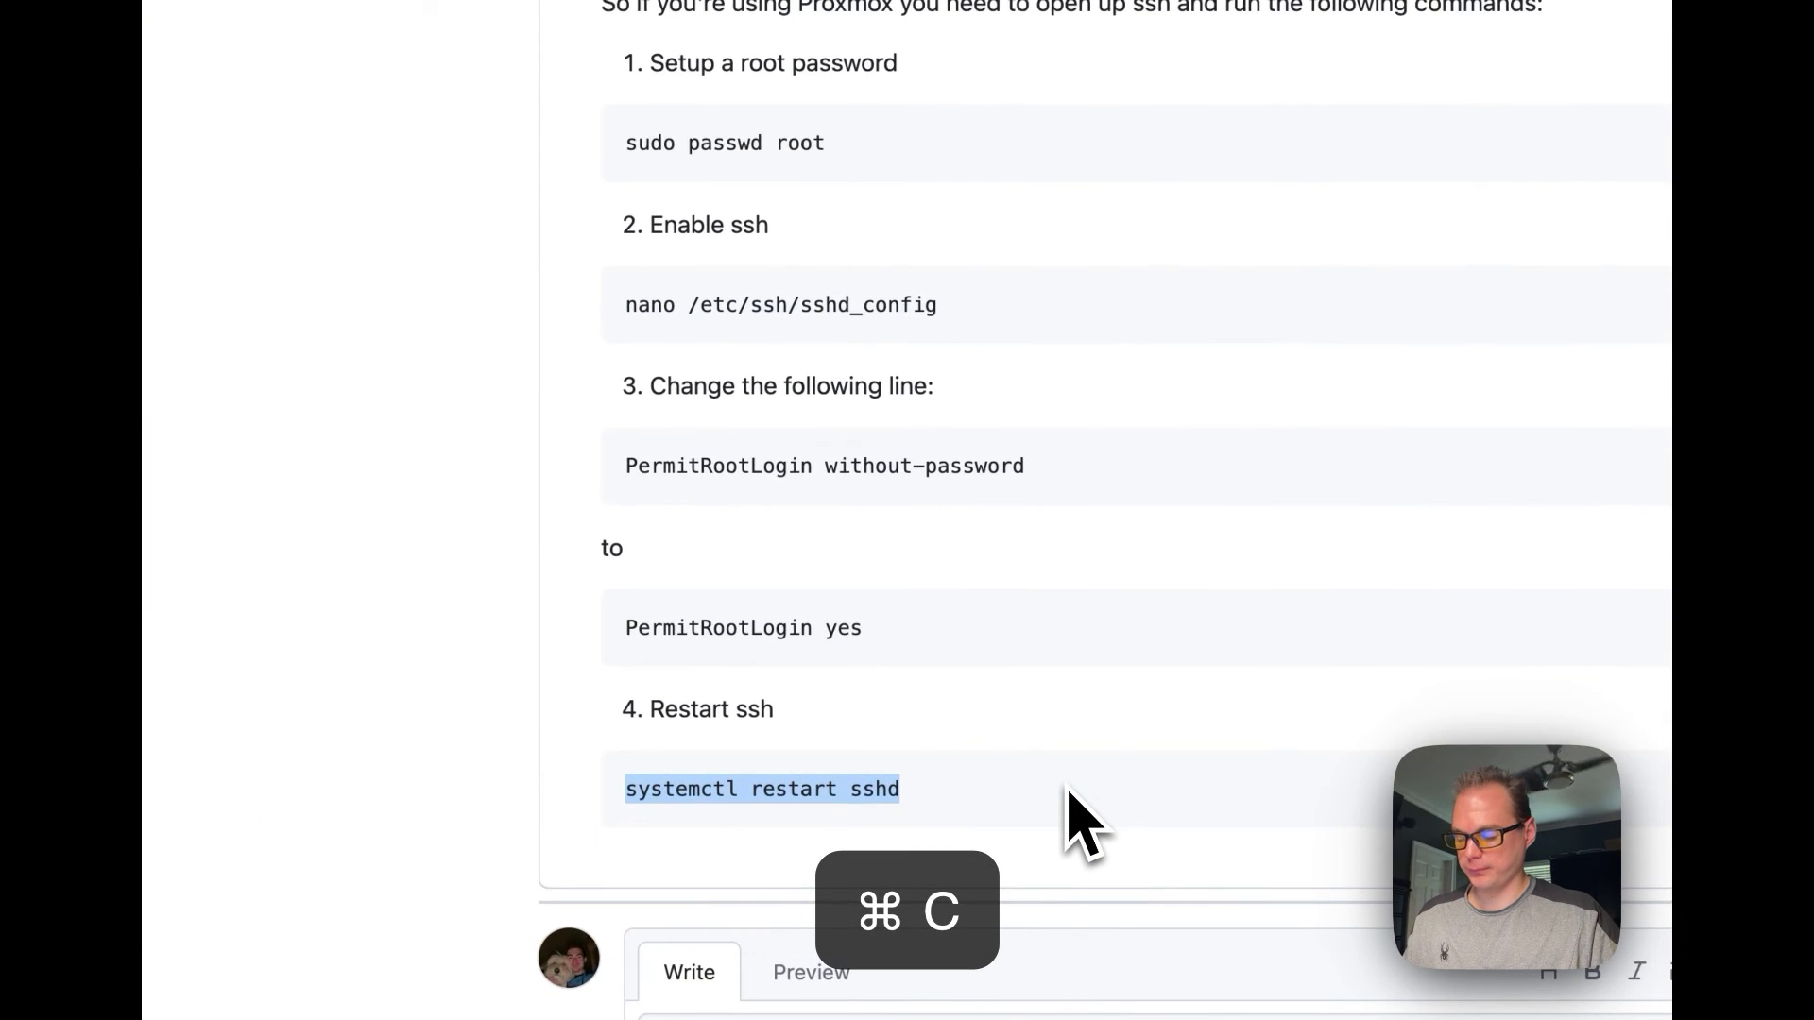
key("ctrl+Tab")
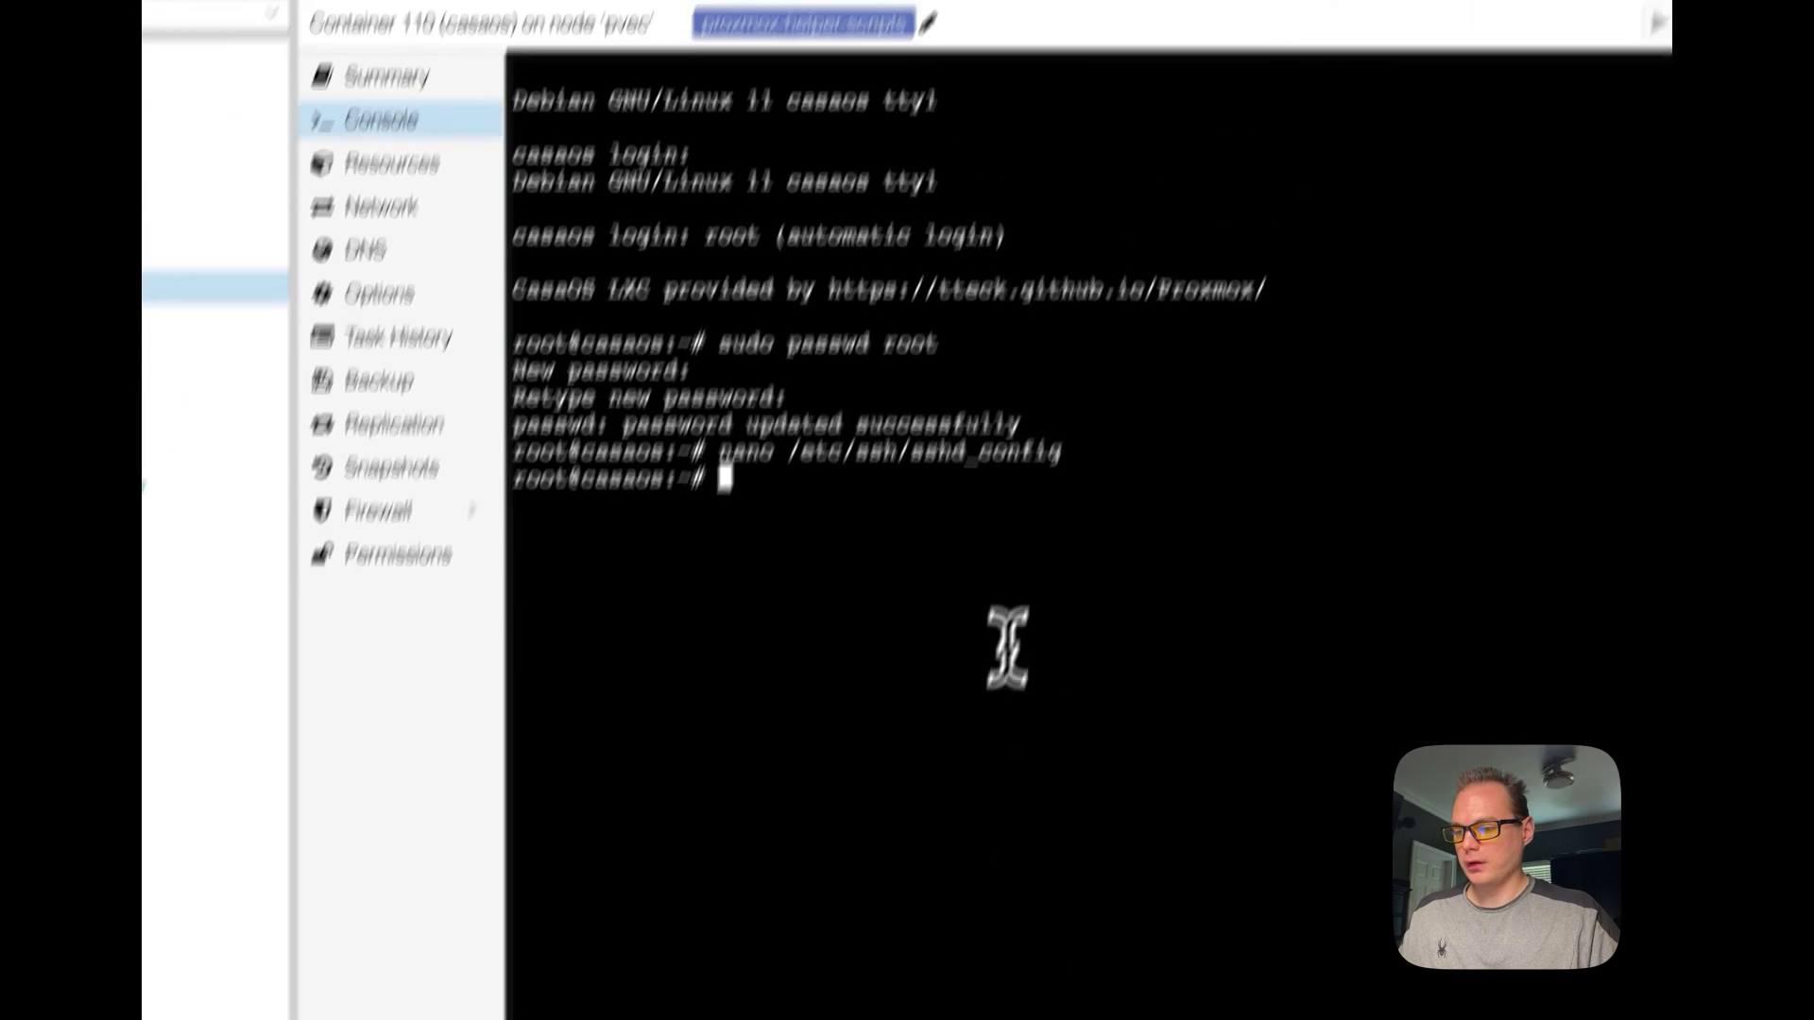
Restart sshd, then run 'systemctl status sshd' to confirm it is active on port 22
key("super+v")
key("Return")
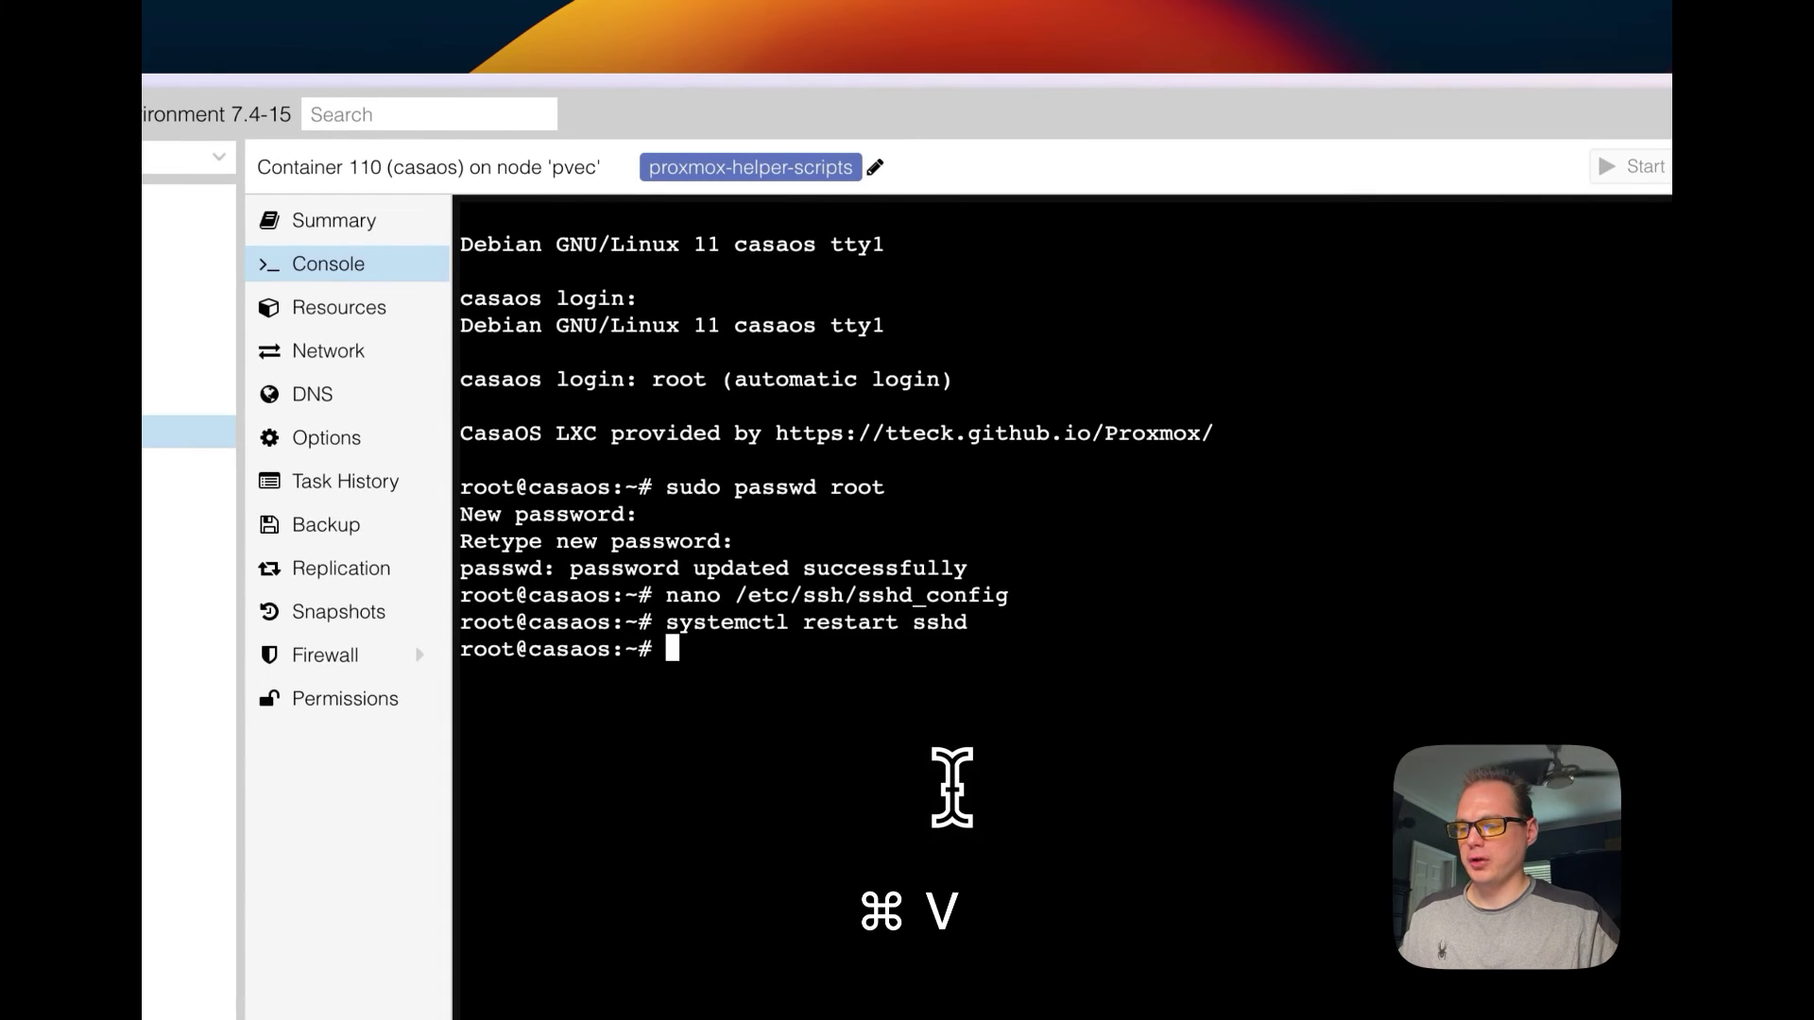
key("Up")
key("BackSpace")
key("BackSpace")
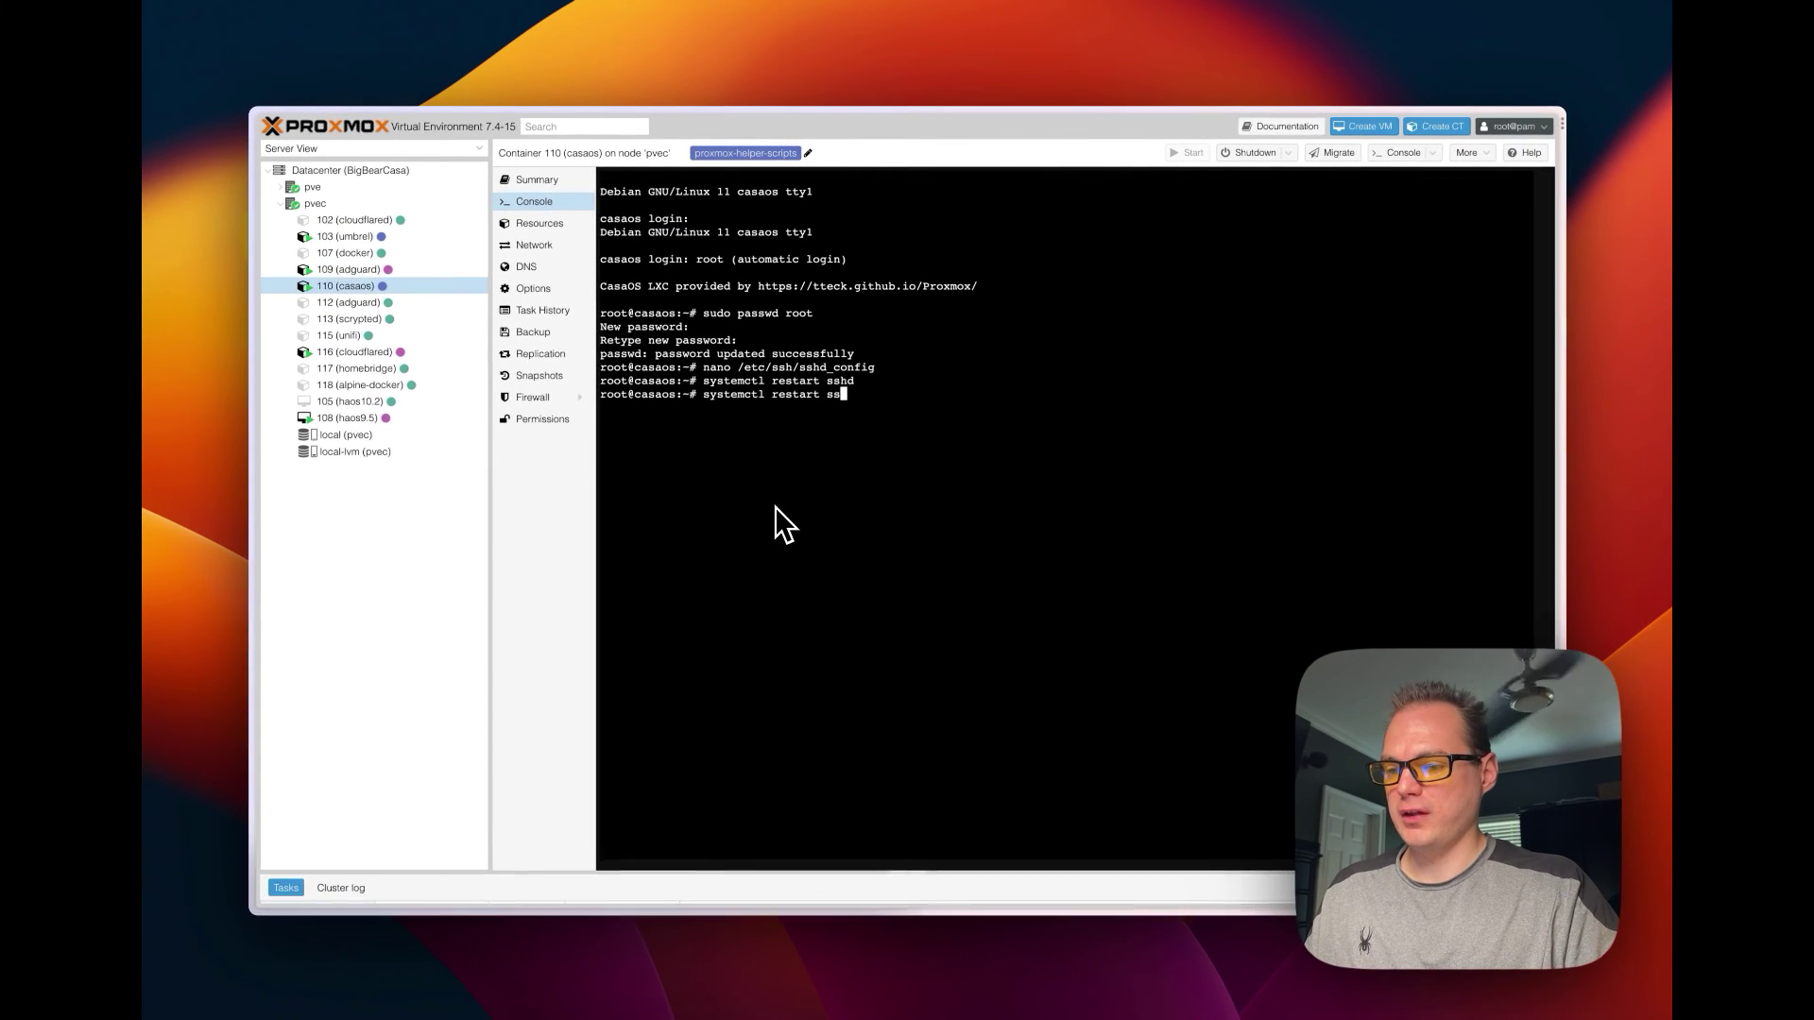
key("BackSpace")
key("BackSpace")
key("BackSpace")
key("BackSpace")
key("BackSpace")
key("BackSpace")
key("BackSpace")
key("BackSpace")
key("BackSpace")
key("BackSpace")
type("status sshd")
key("Return")
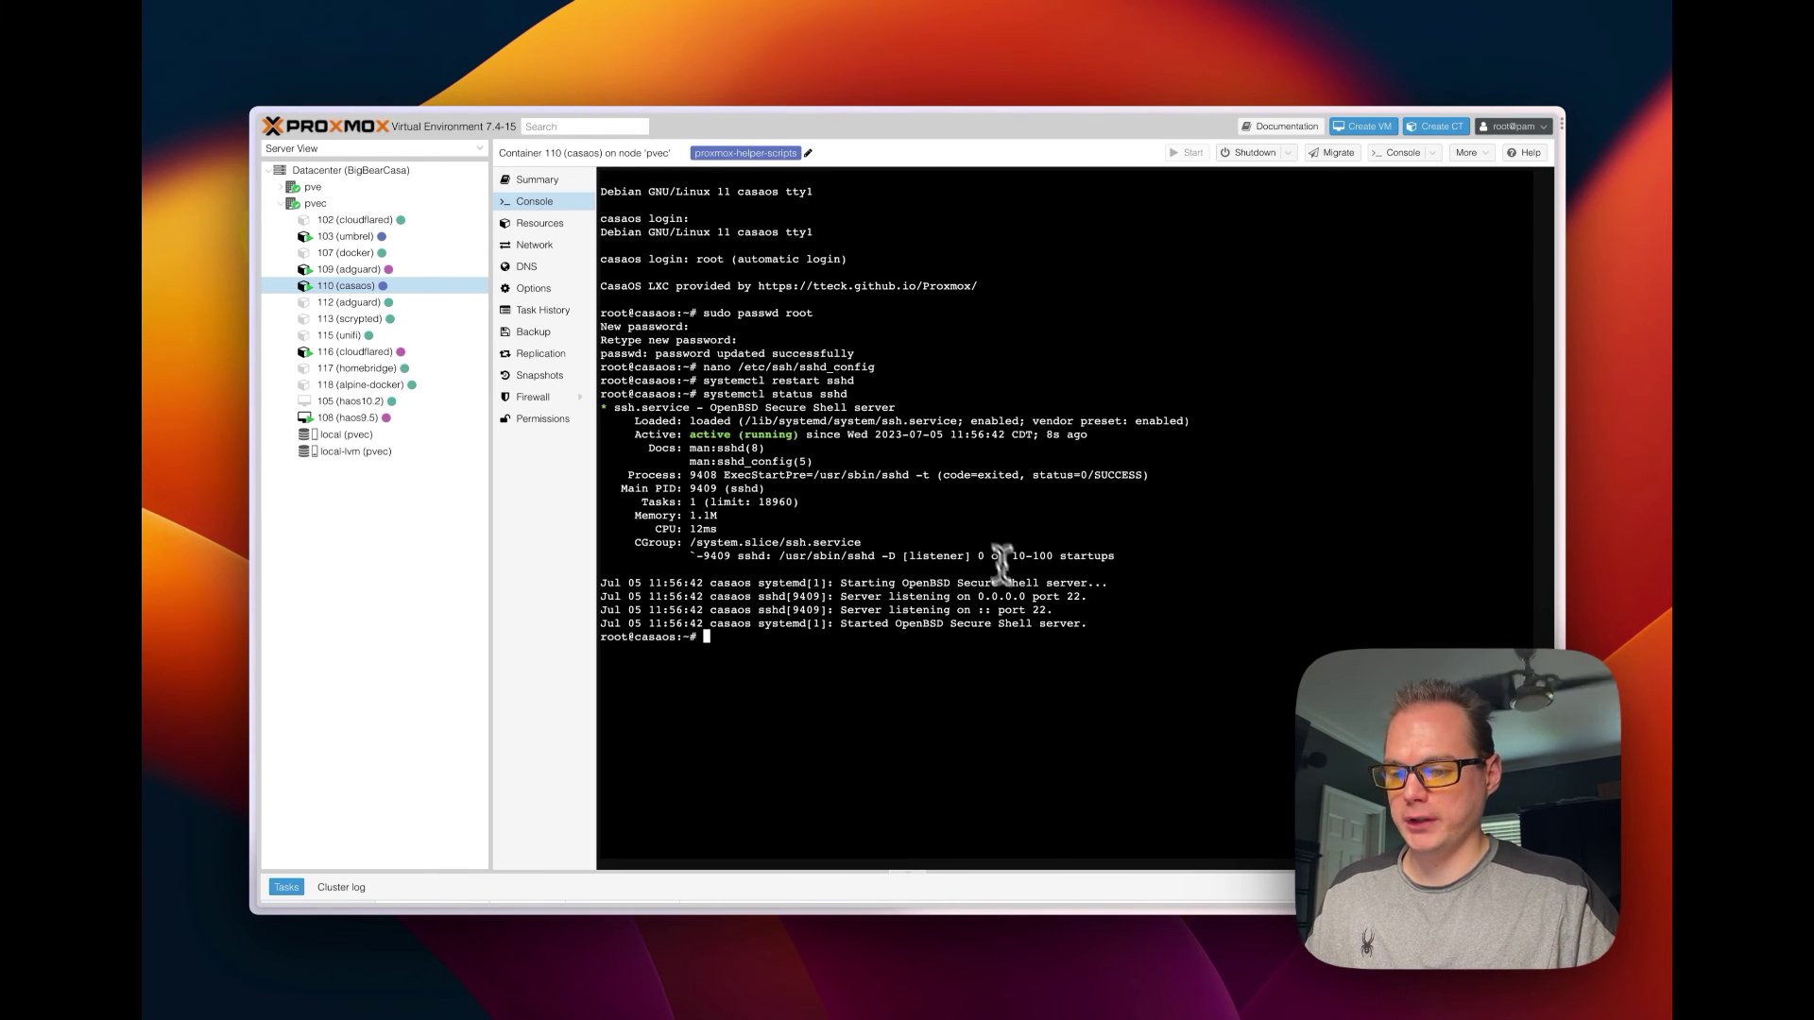
left_click_drag(1018, 609, 1219, 613)
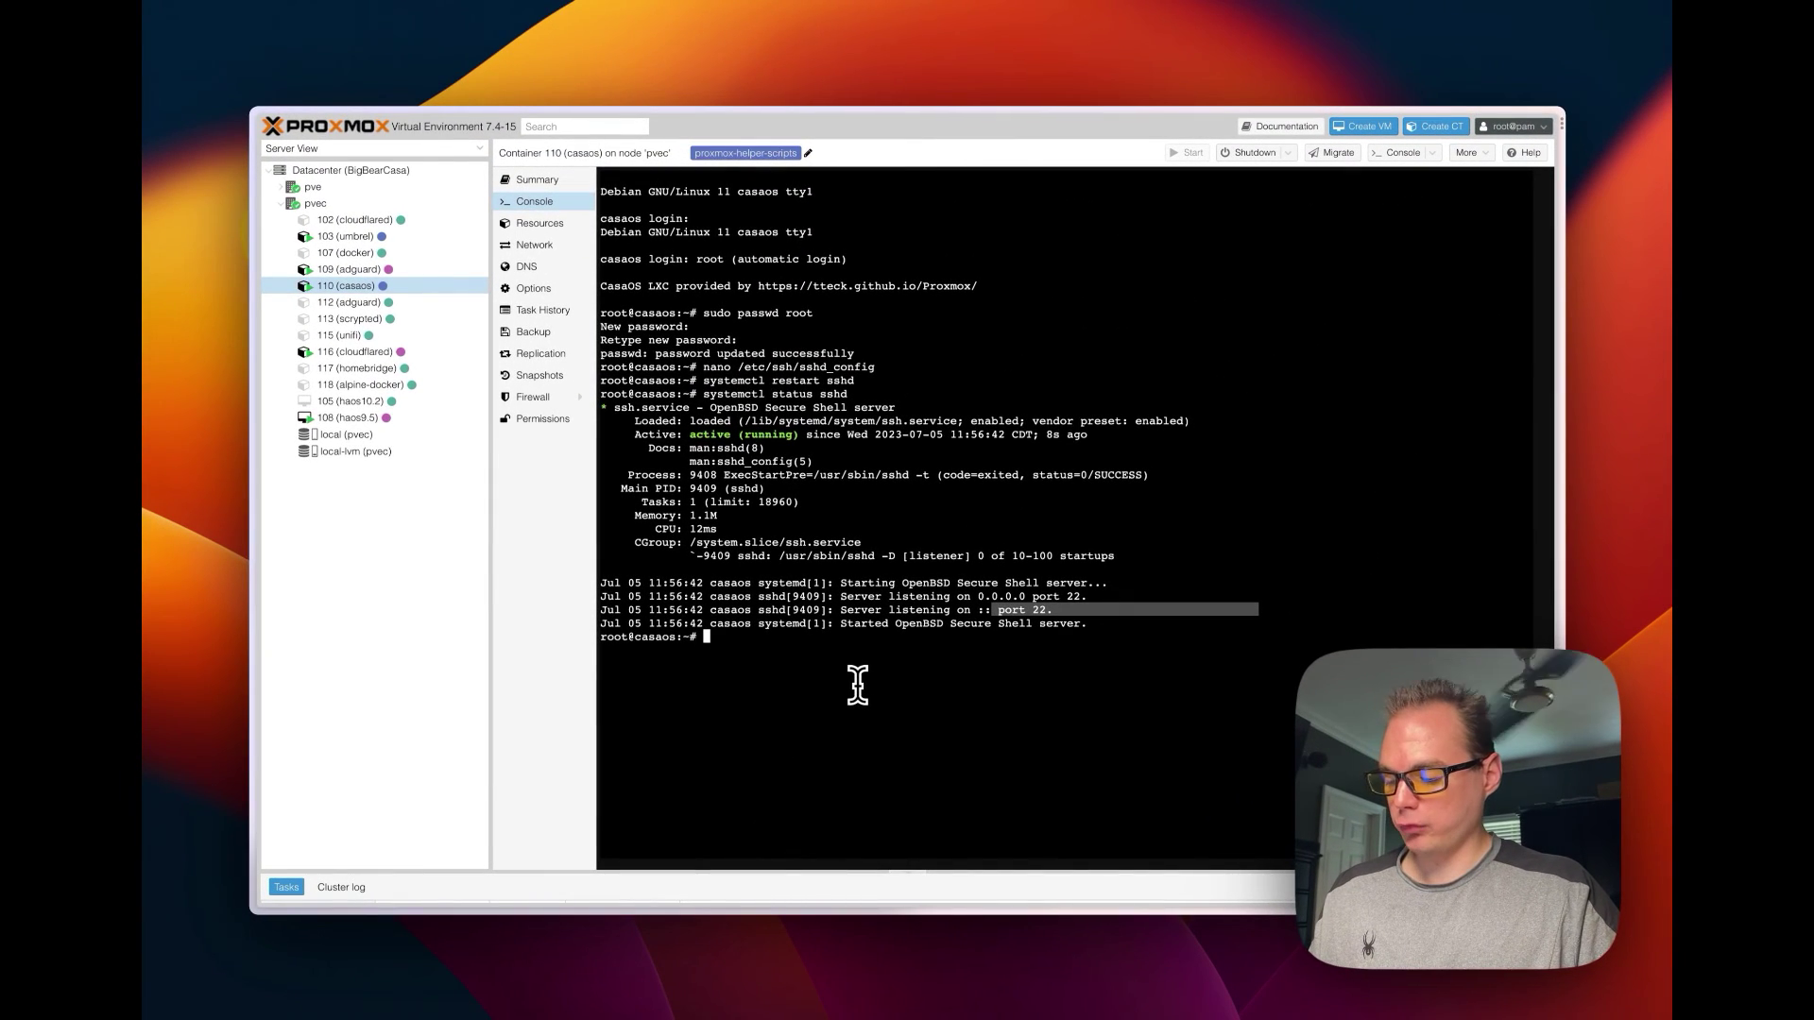
key("ctrl+Tab")
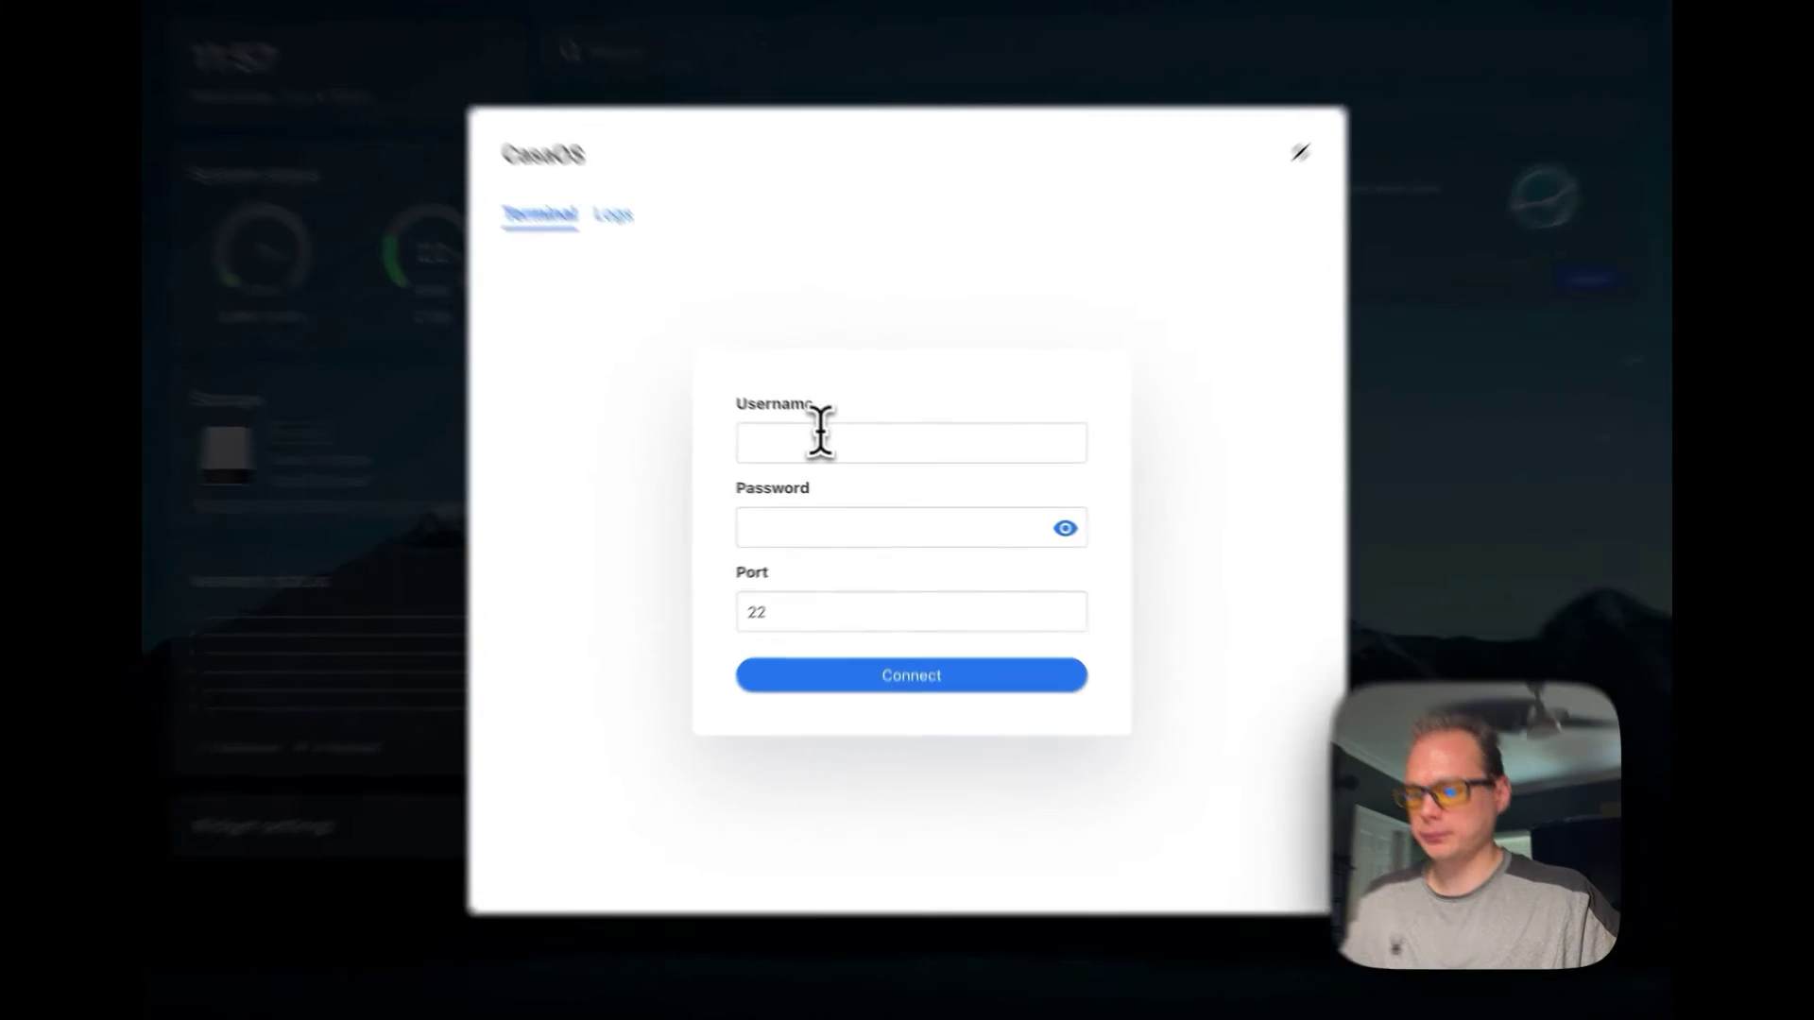
Log into the CasaOS web terminal with username root and the root password
left_click(835, 462)
type("root")
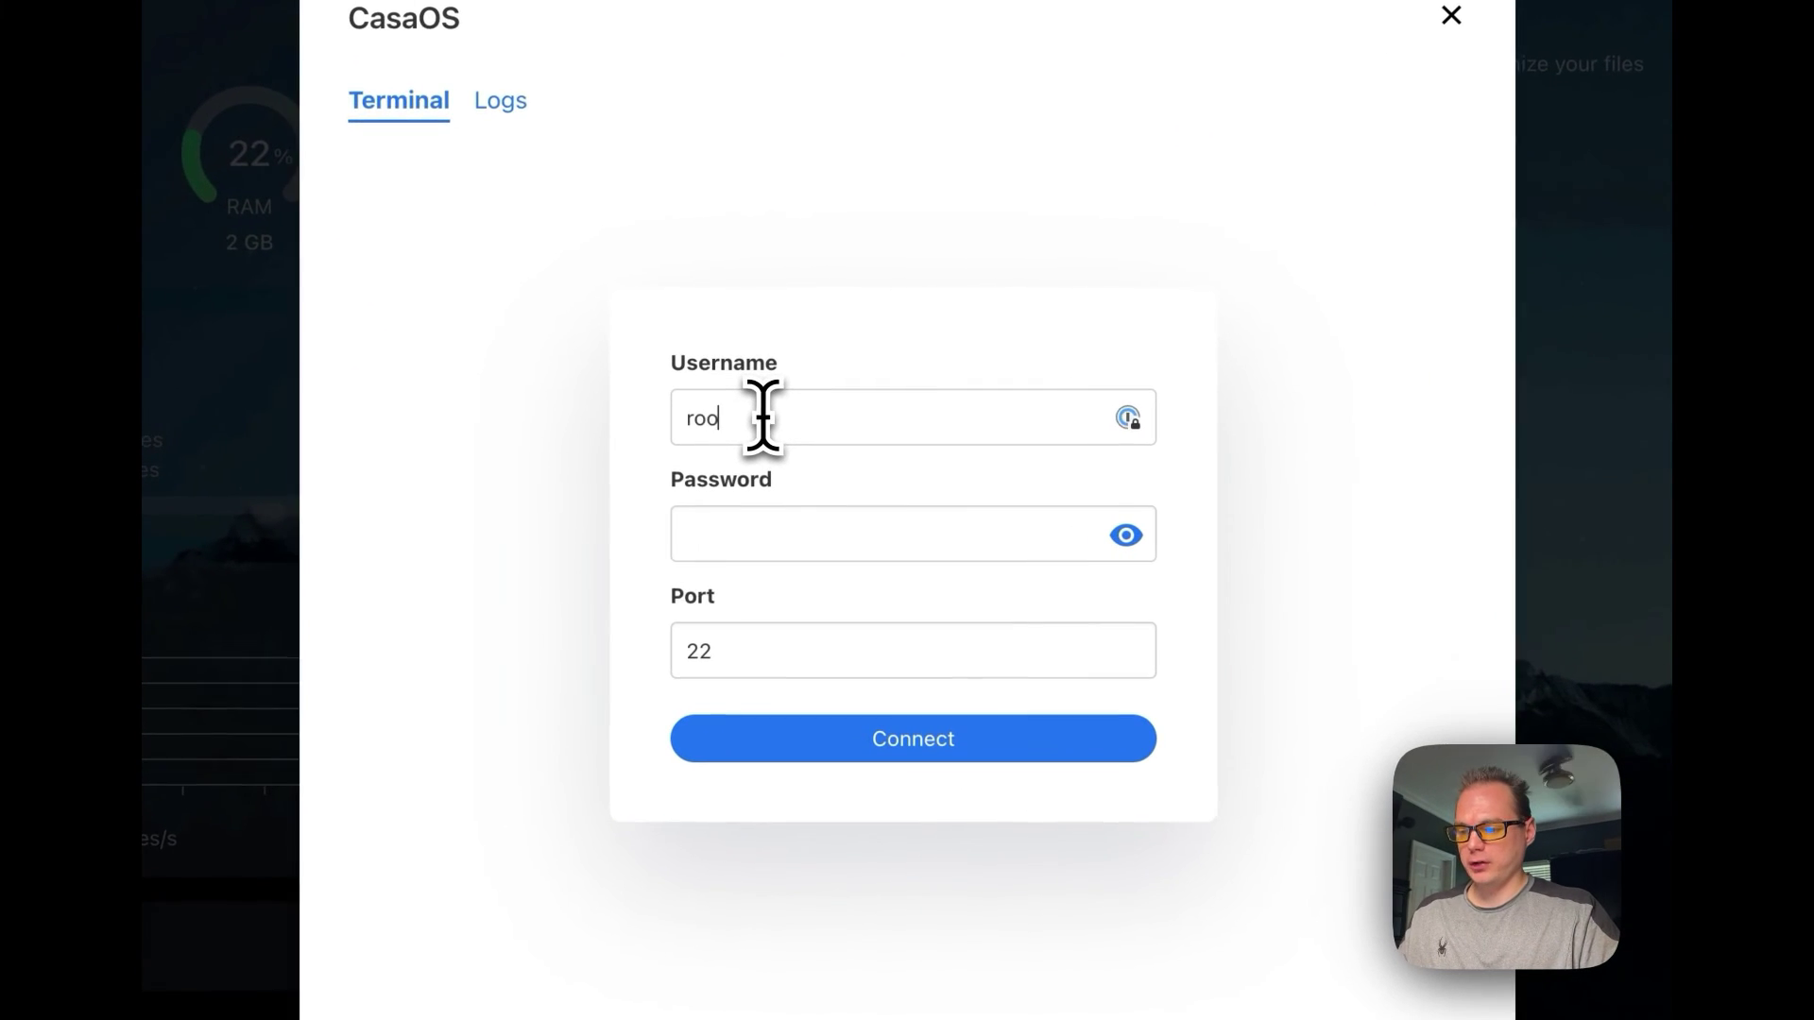
left_click(754, 546)
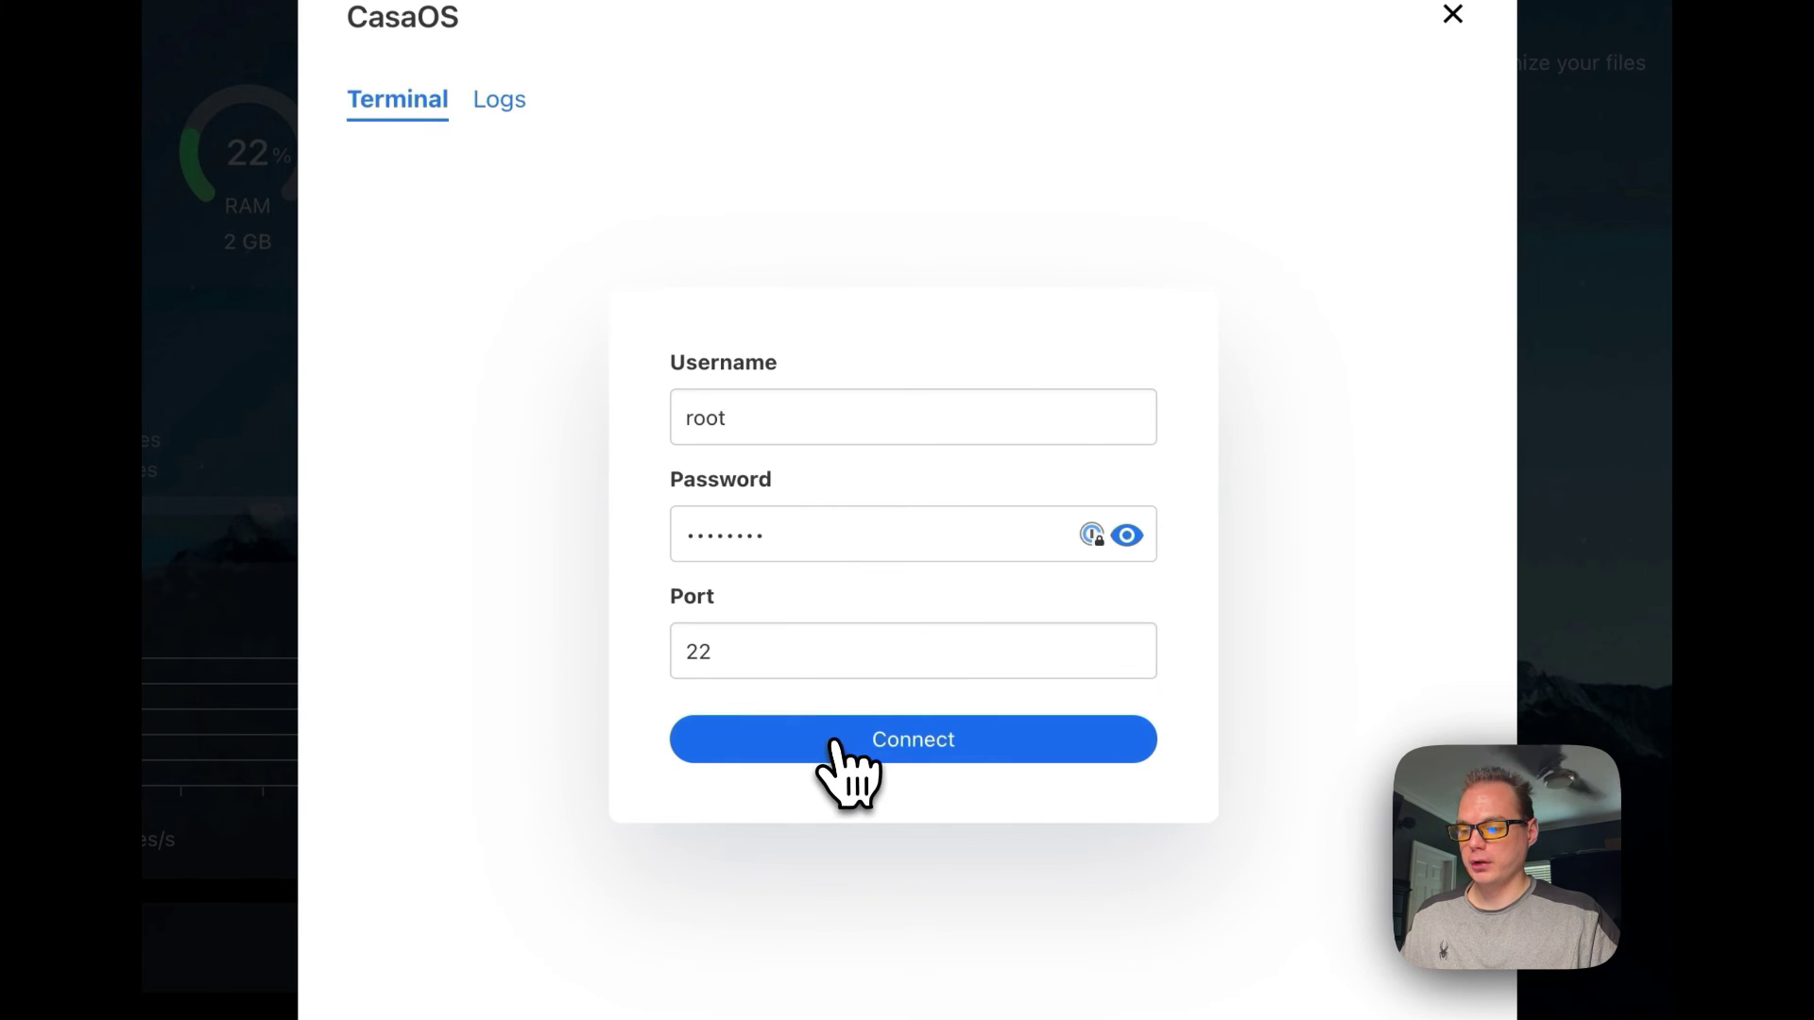
left_click(978, 754)
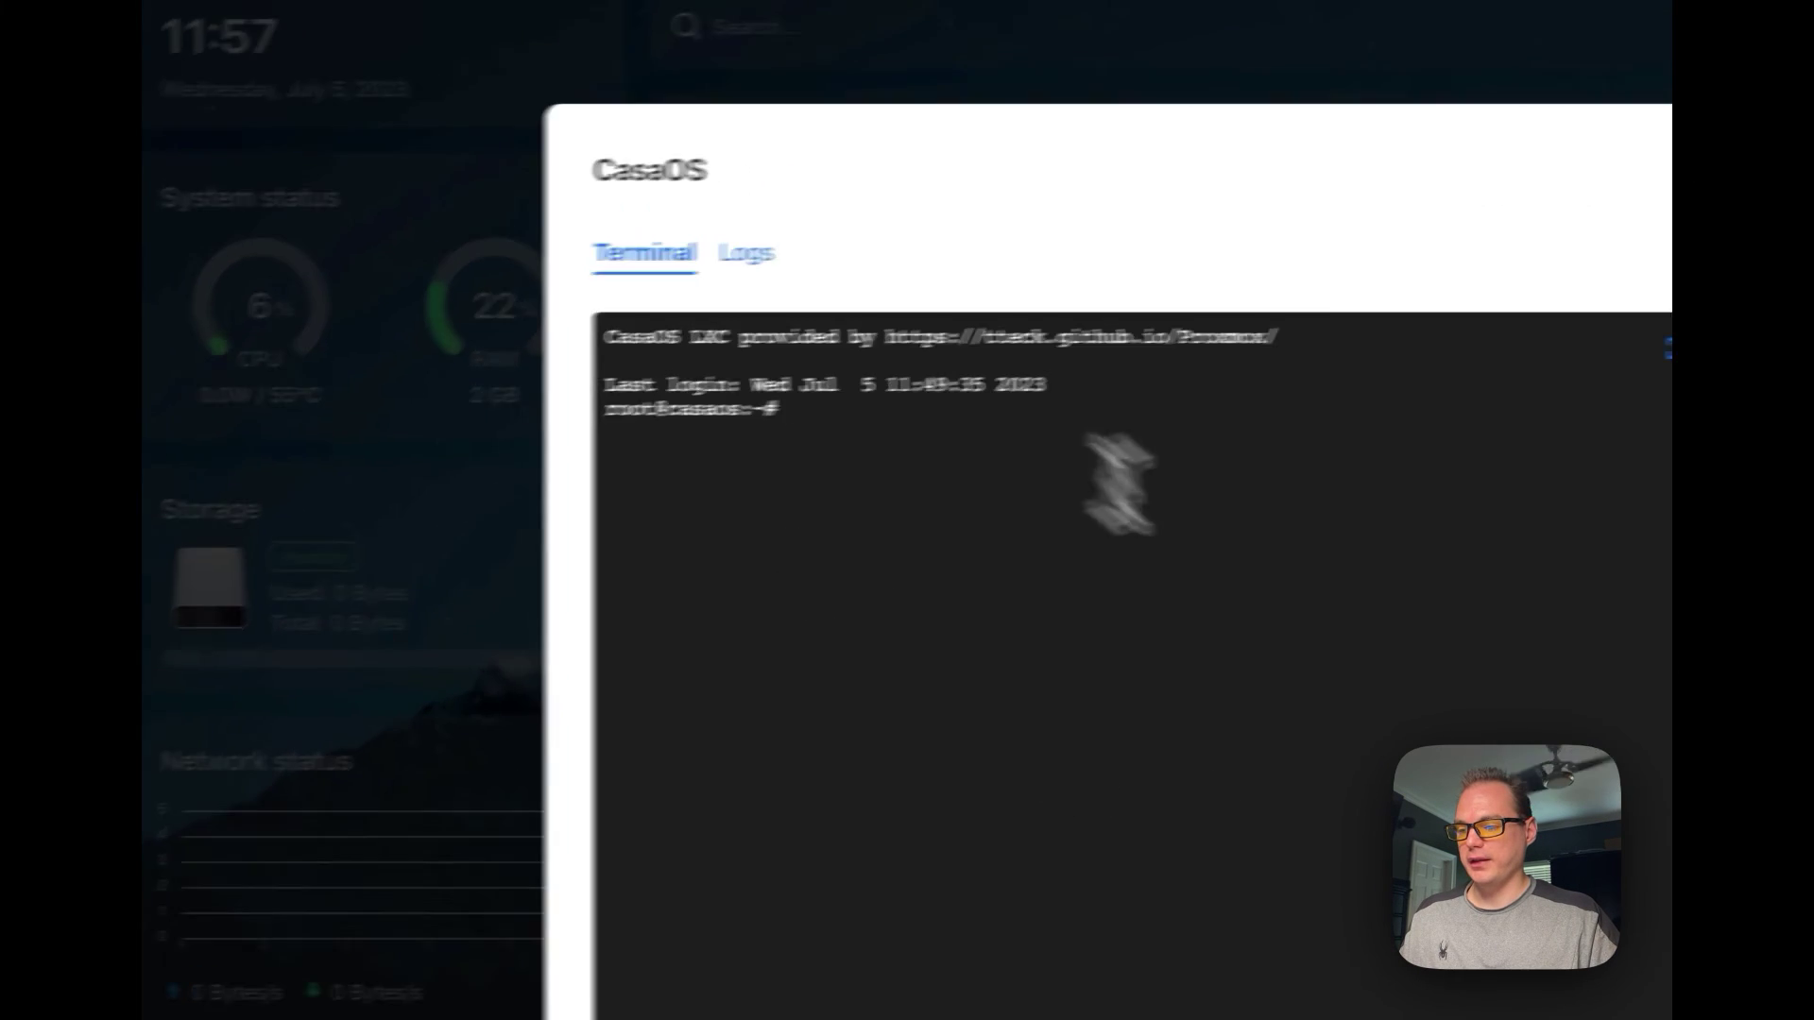
Run ls at the root@casaos prompt and toggle the terminal fullscreen on and off
type("ls")
key("Return")
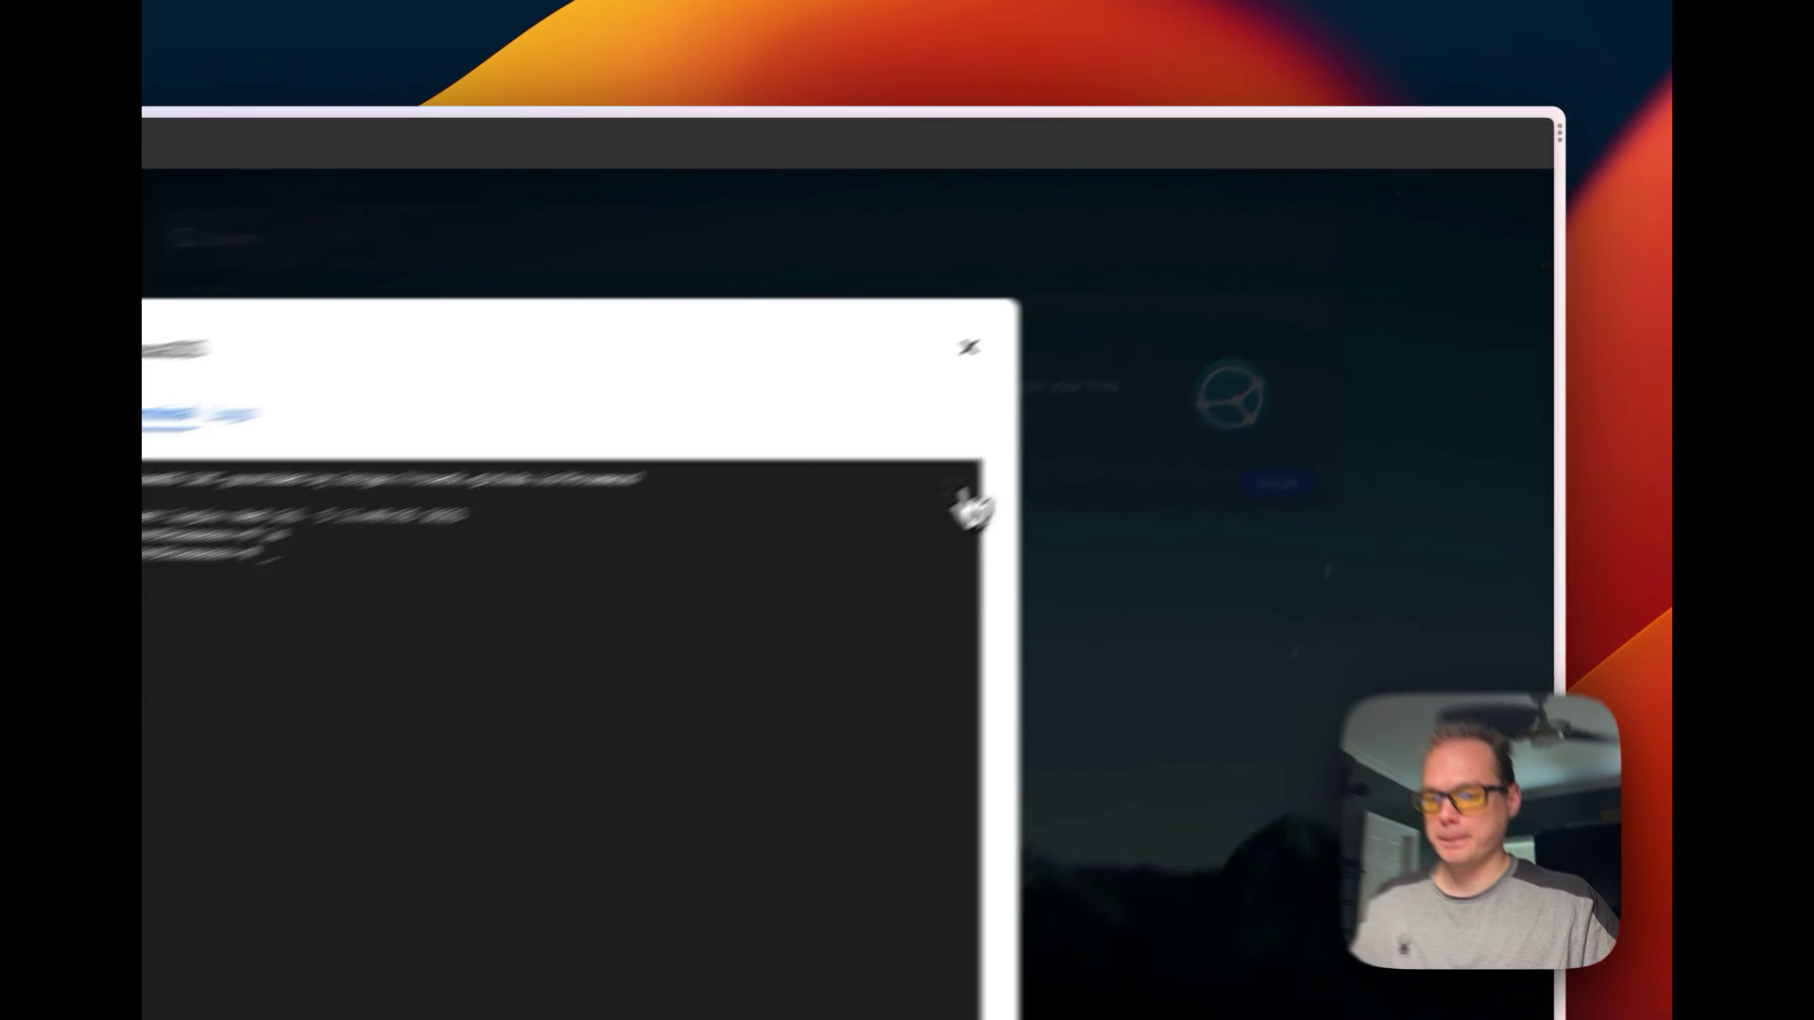
left_click(1169, 353)
left_click(1513, 157)
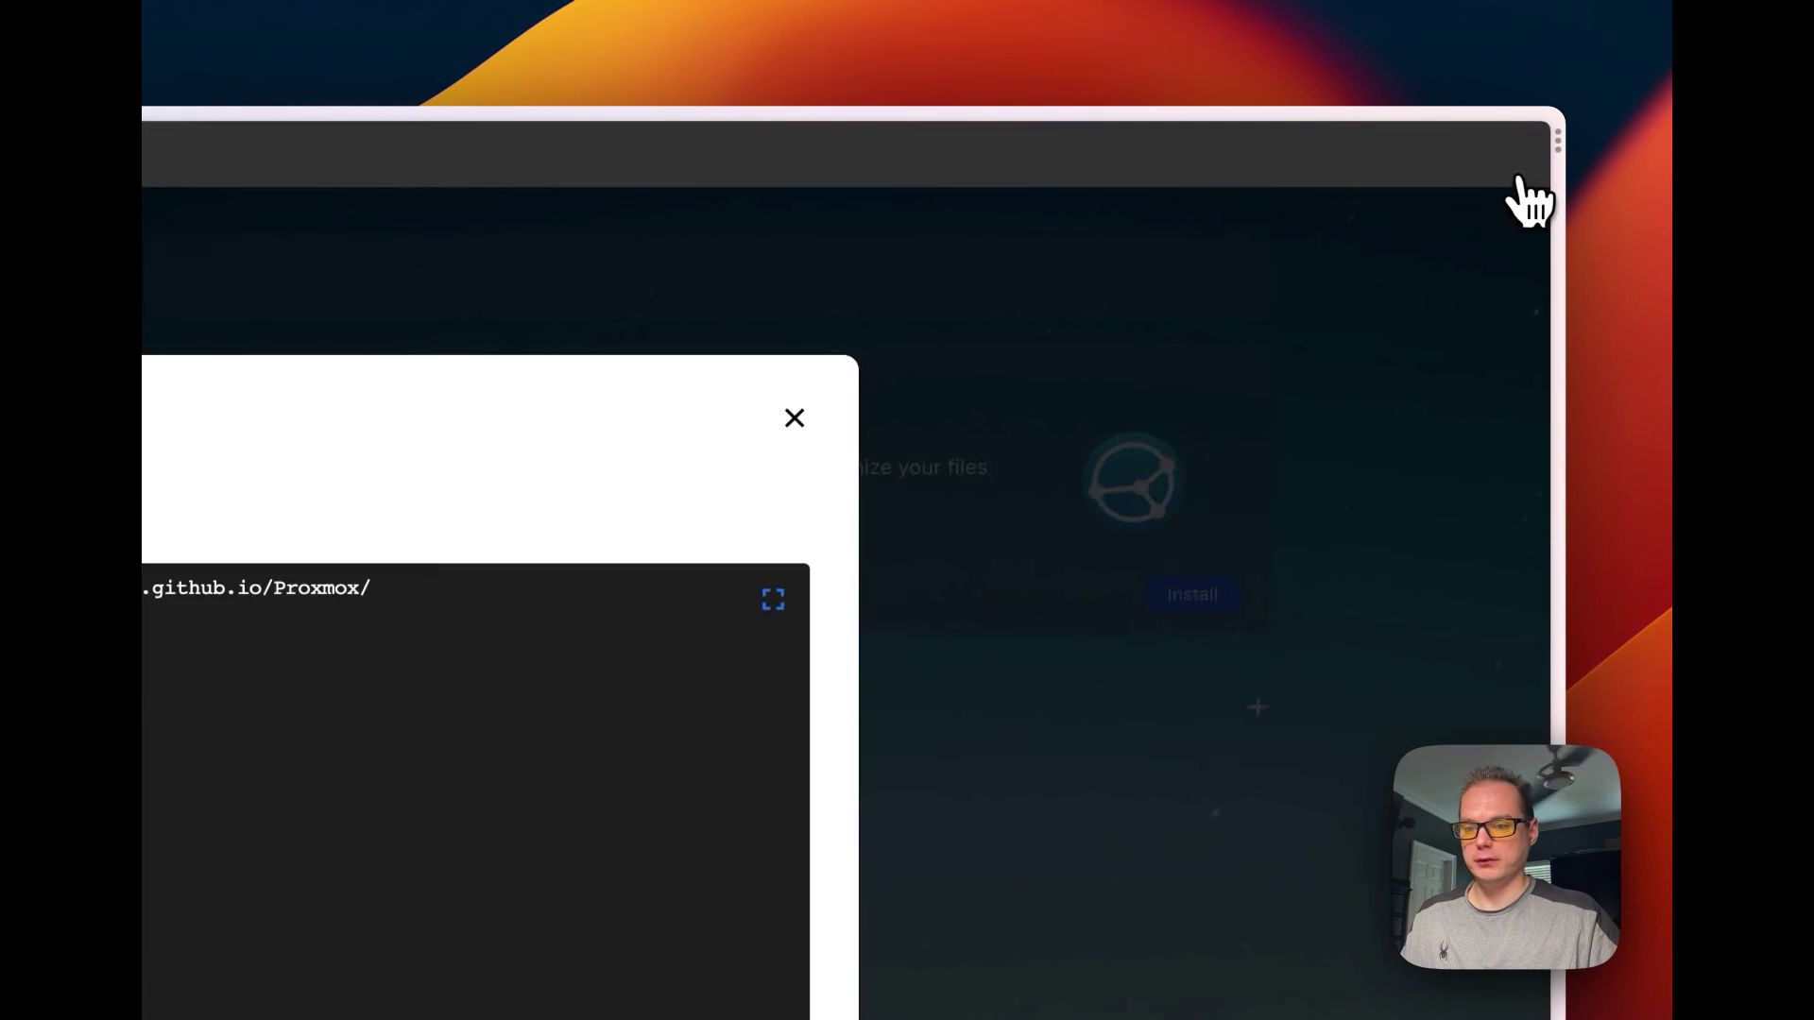